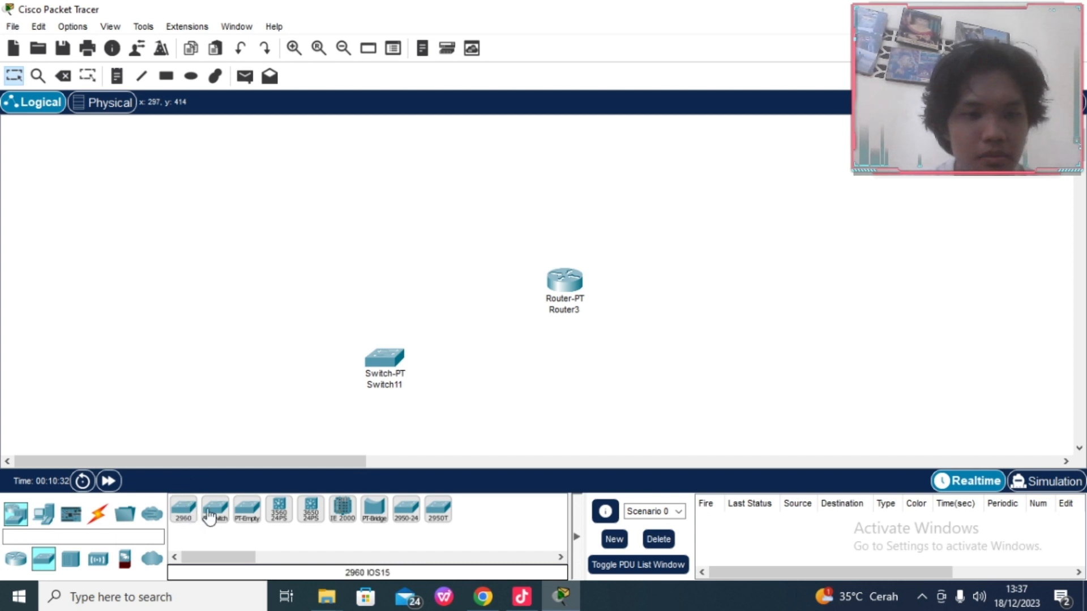
Step: Add two more PT-Switch devices in a column above Switch11, to the left of Router3
left_click(215, 509)
left_click(390, 281)
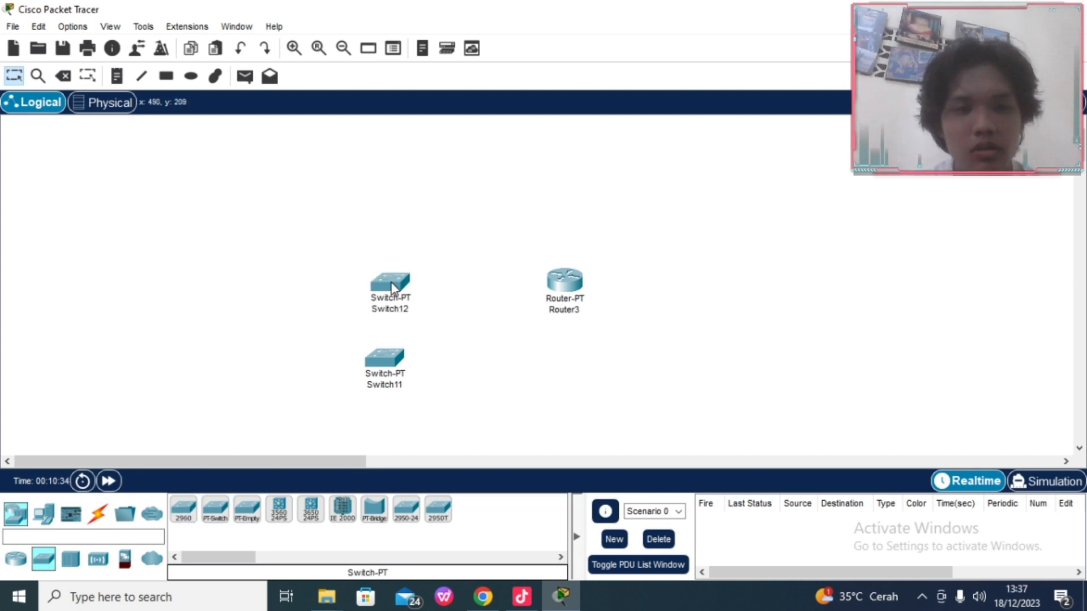
left_click(214, 511)
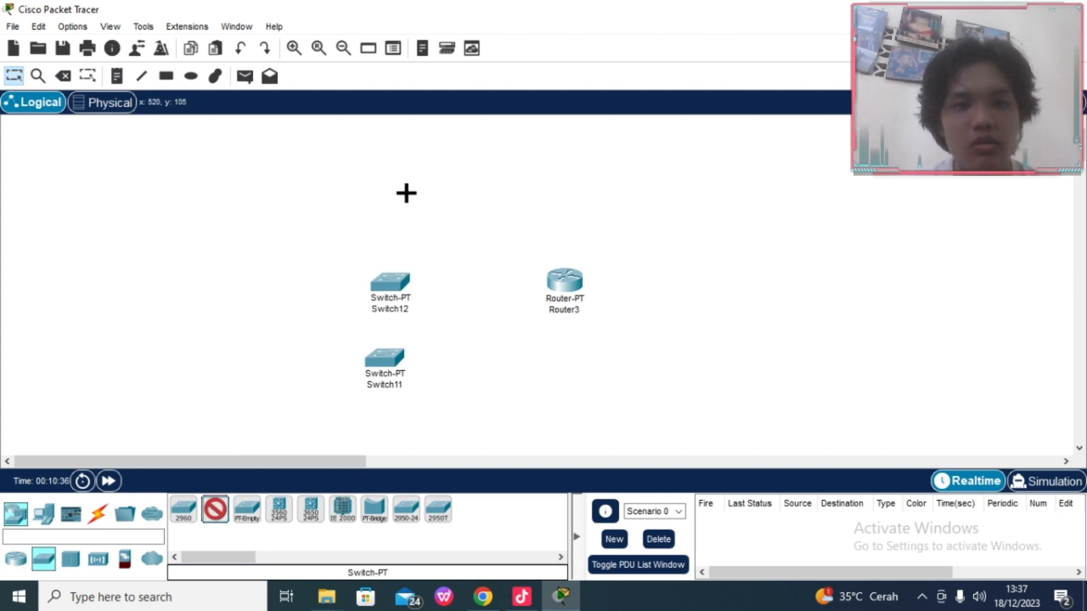
left_click(388, 186)
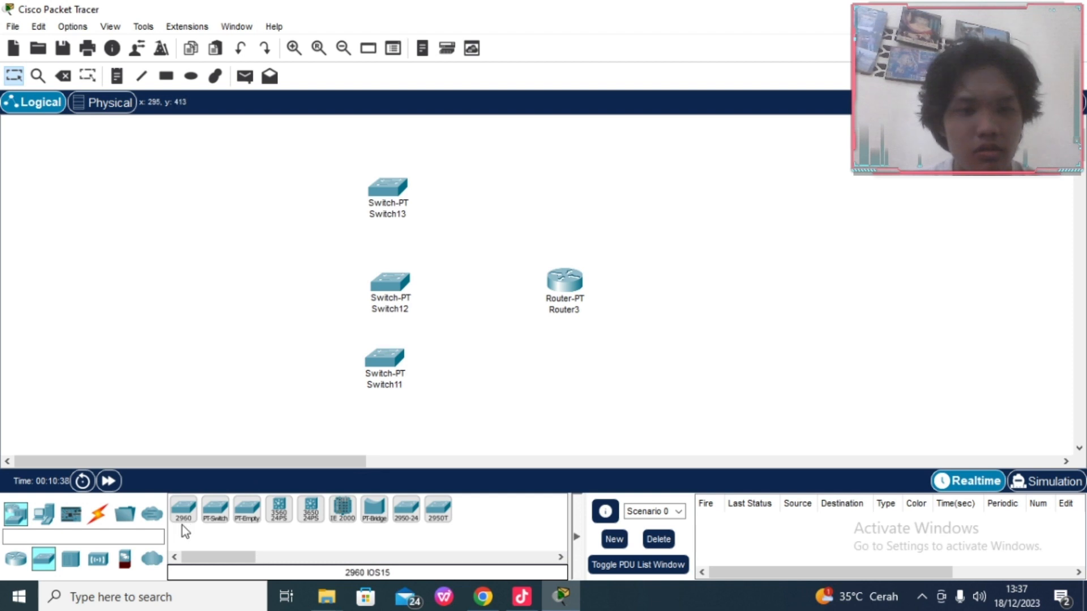
Step: Add three PT-Switch devices in a column to the right of Router3
left_click(210, 511)
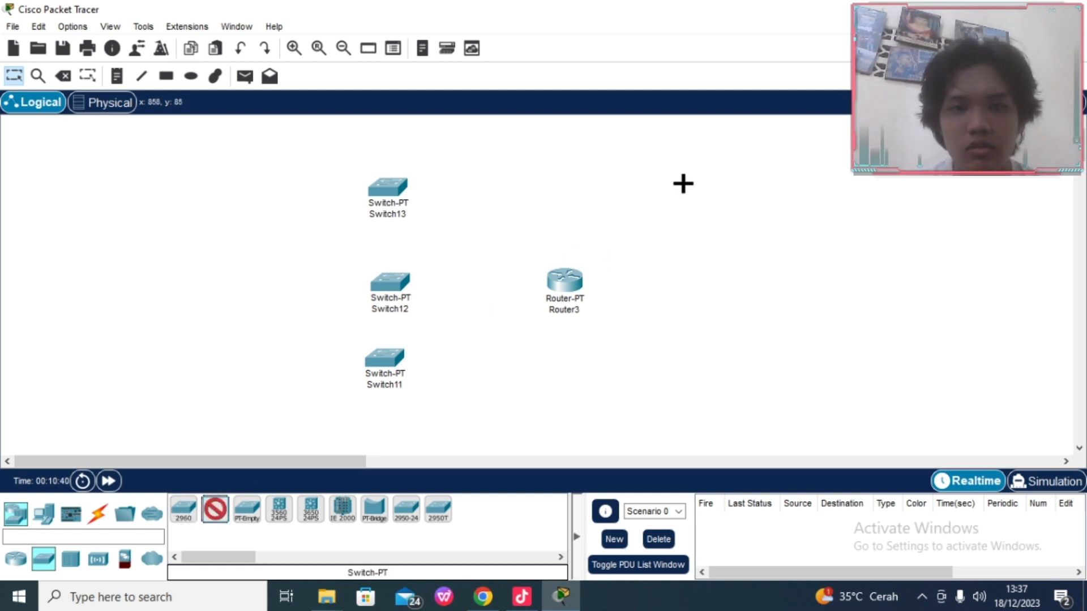
left_click(685, 201)
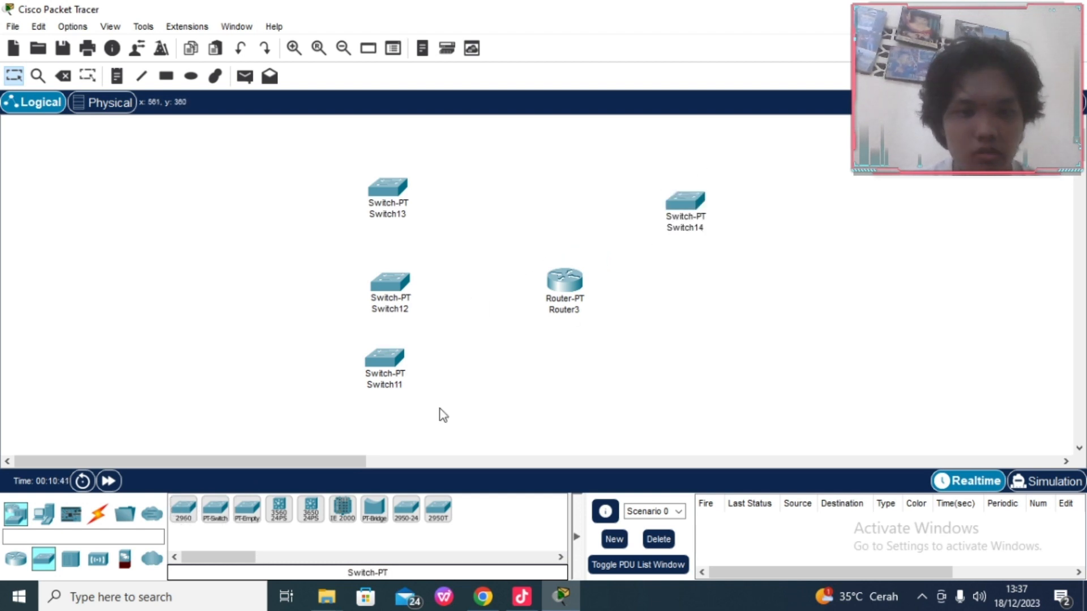
left_click(215, 511)
left_click(702, 284)
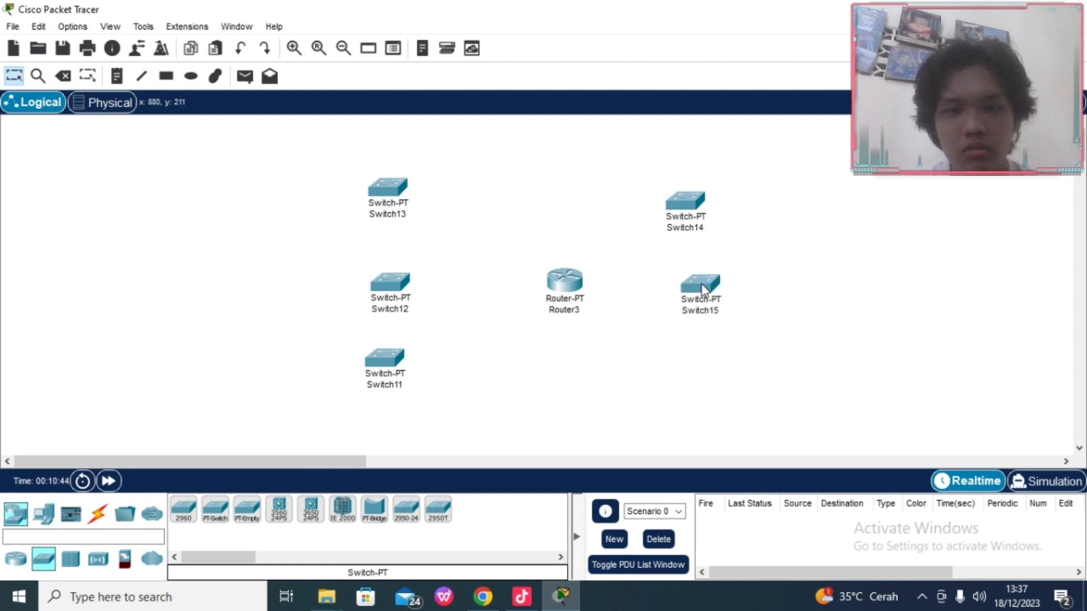
left_click(218, 510)
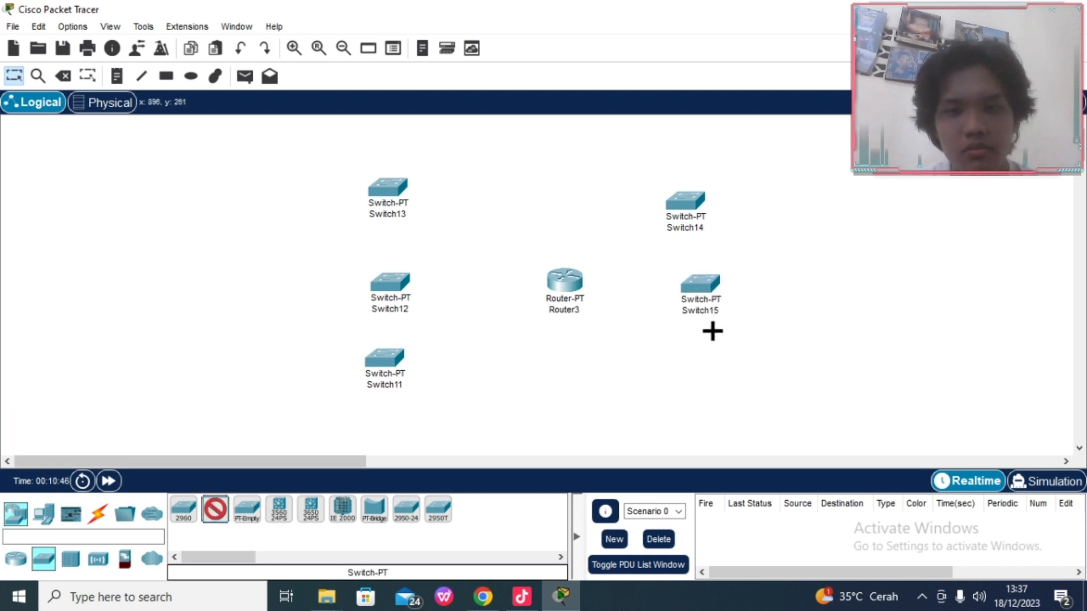
left_click(709, 357)
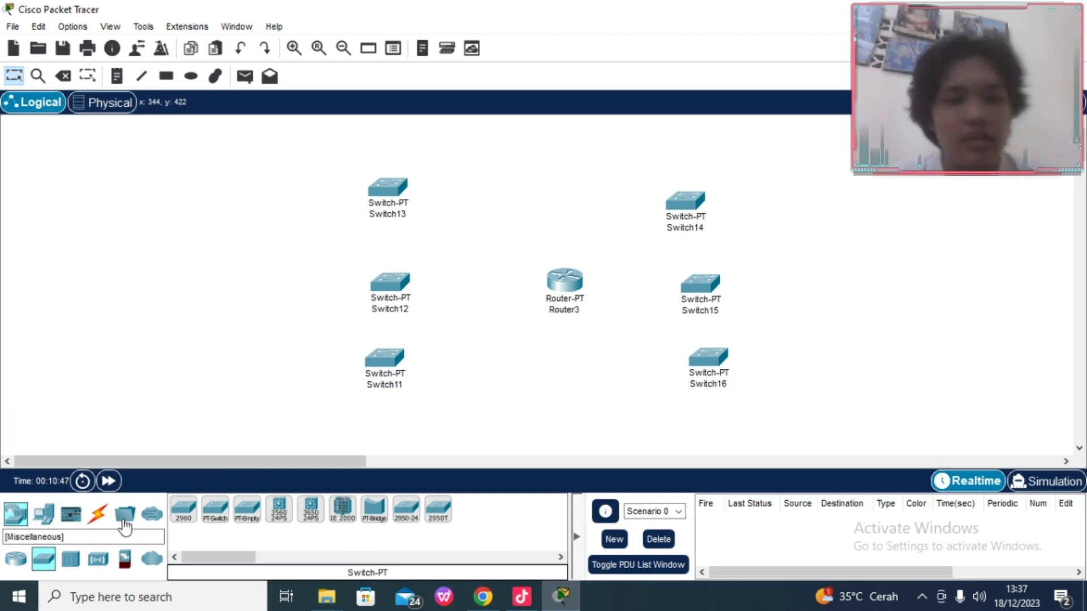
Step: Add six PCs in a vertical column to the left of the three switches on the router's left side
left_click(50, 517)
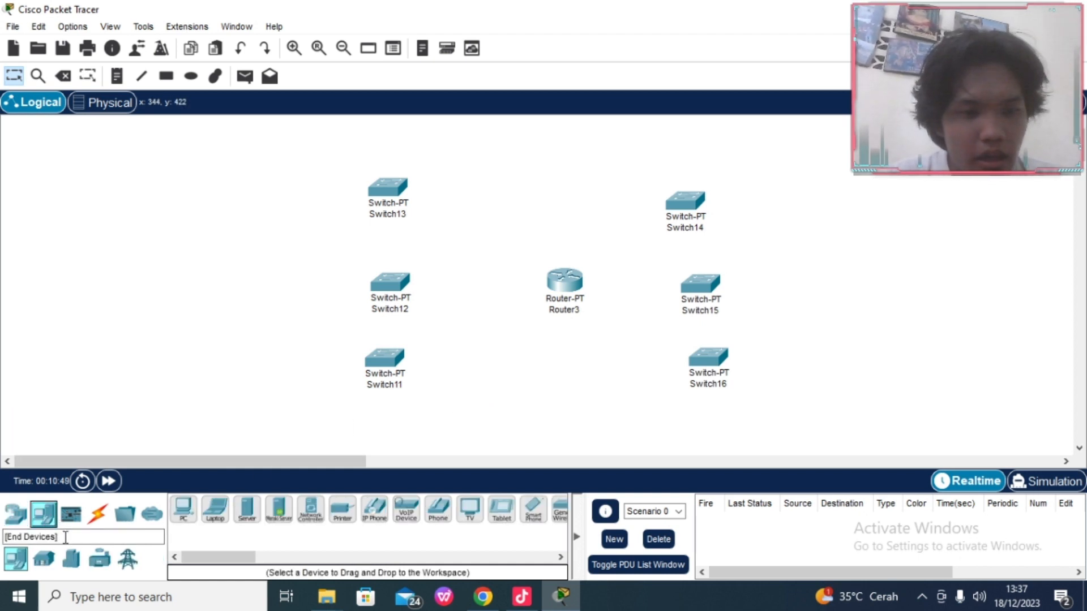
left_click(183, 513)
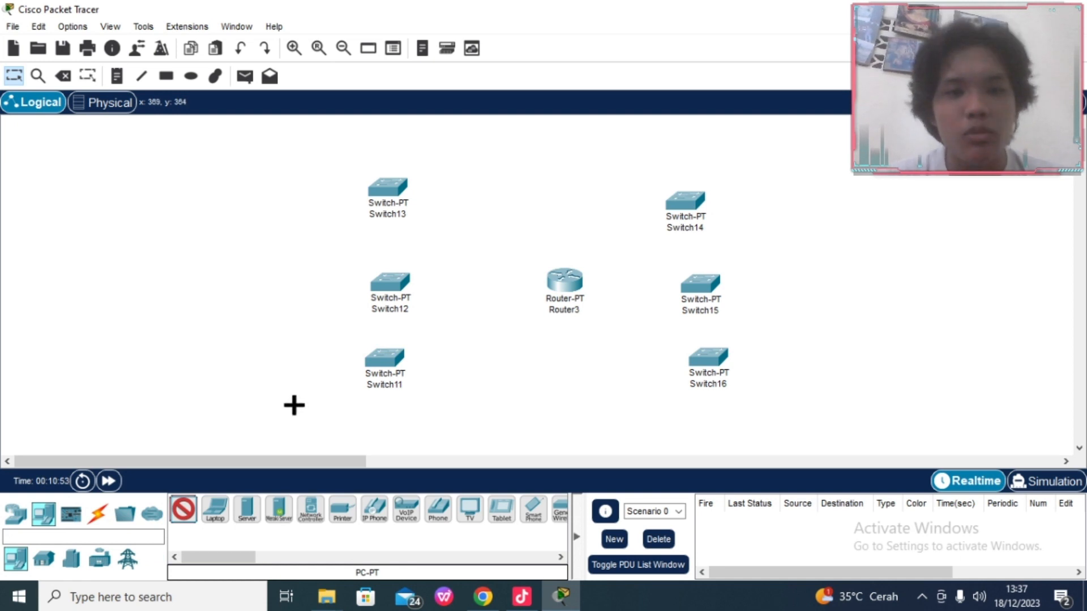
left_click(295, 405)
left_click(184, 513)
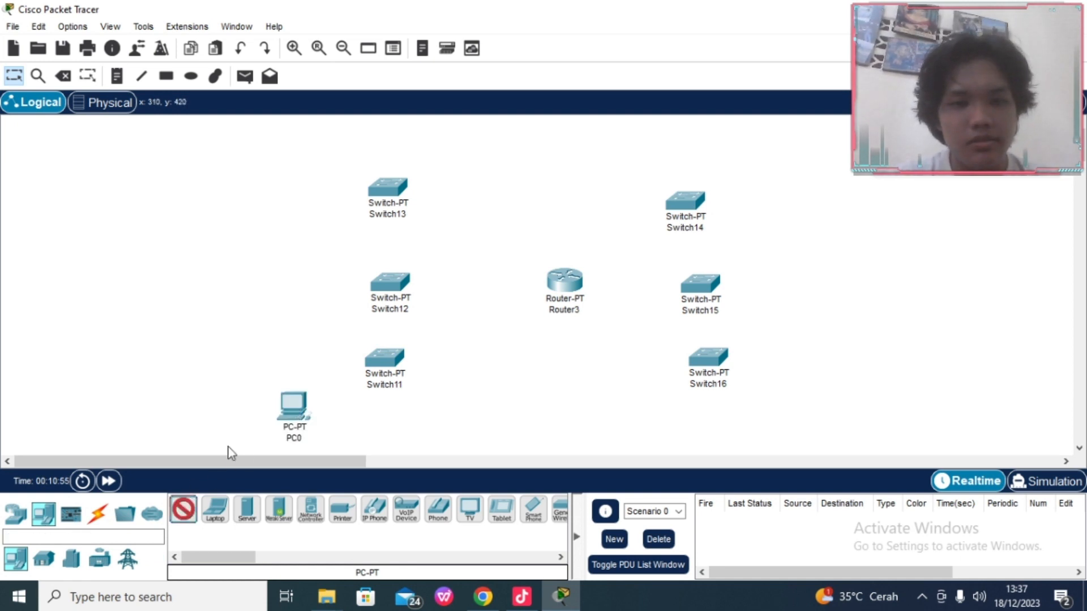
left_click(291, 351)
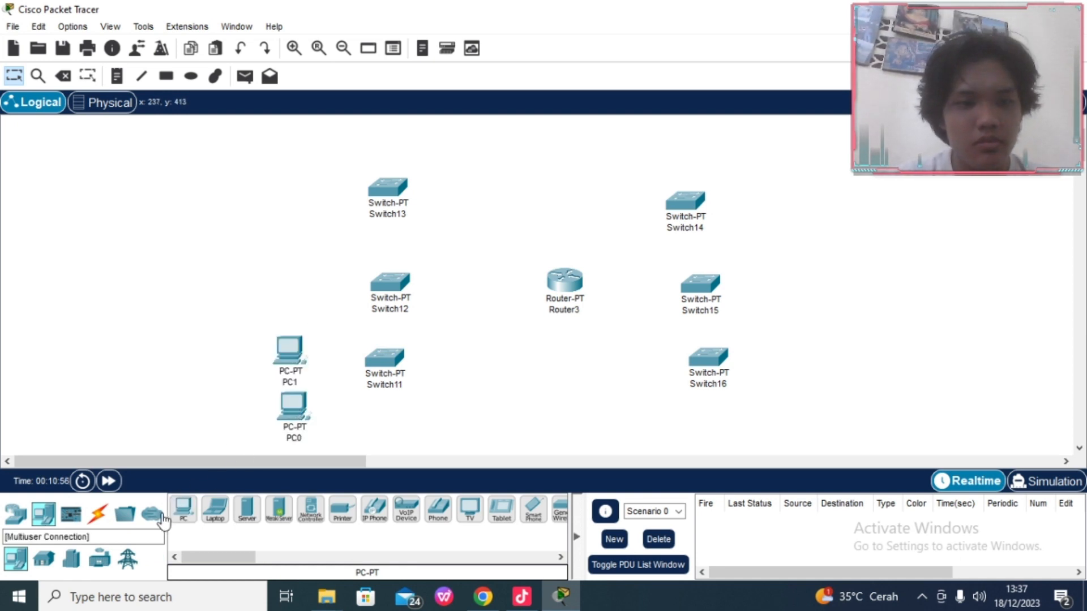
left_click(183, 513)
left_click(286, 297)
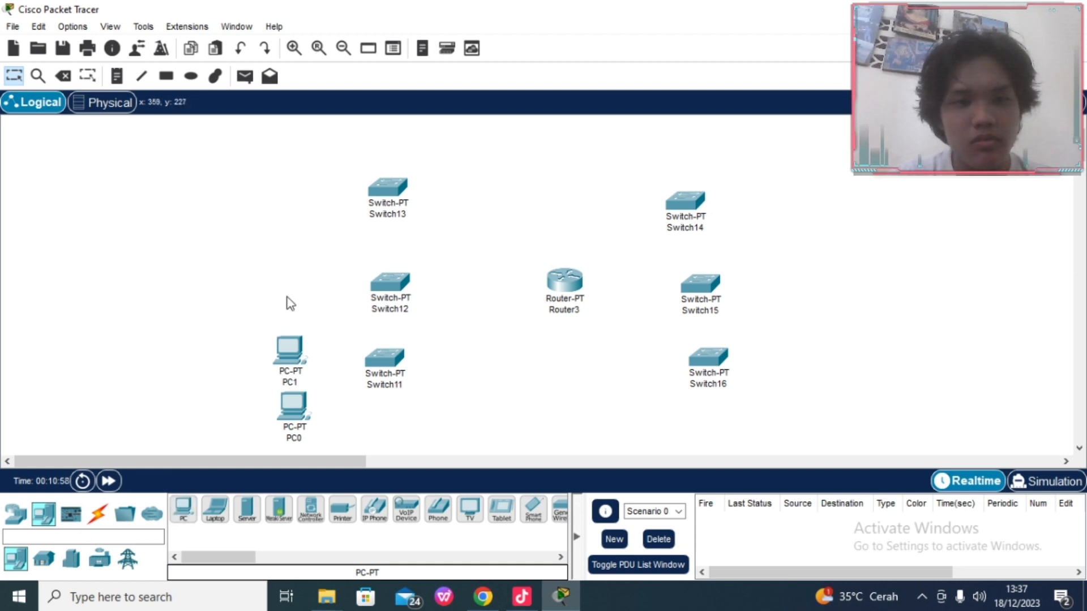
left_click(183, 512)
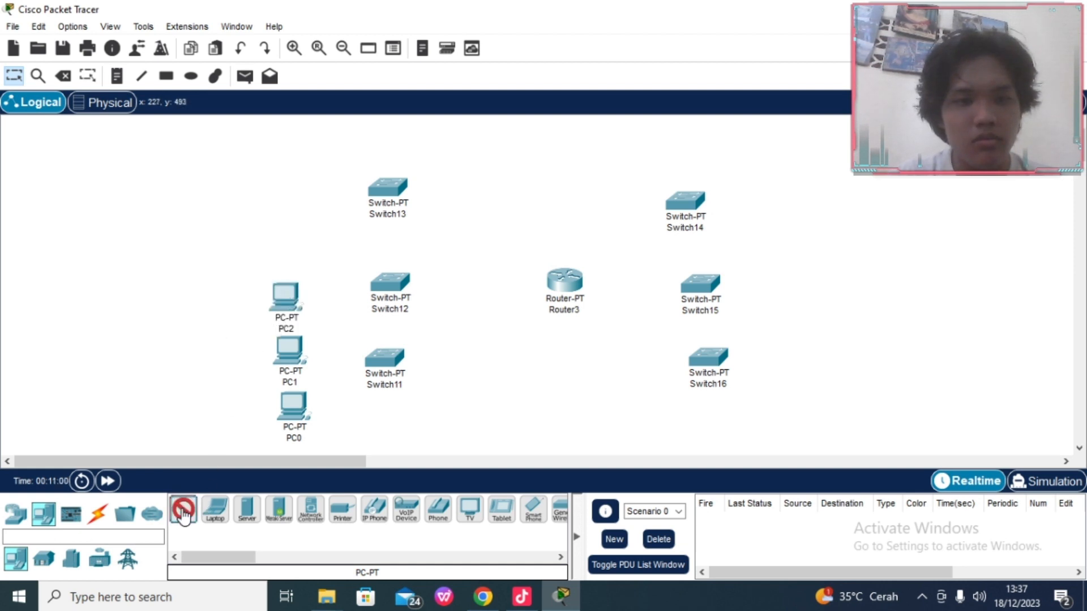
left_click(291, 246)
left_click(190, 512)
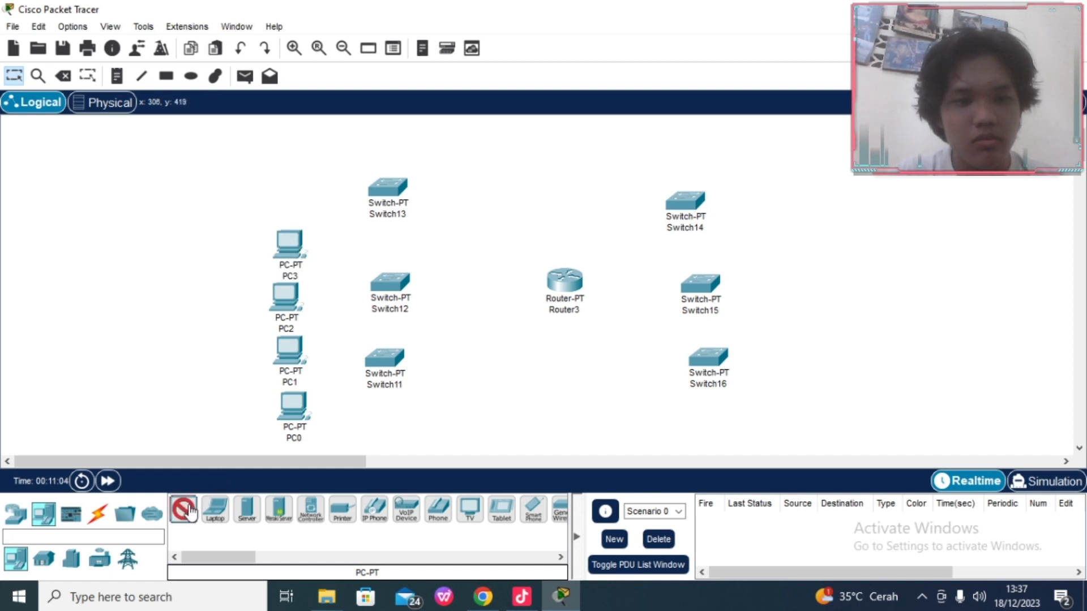
left_click(290, 187)
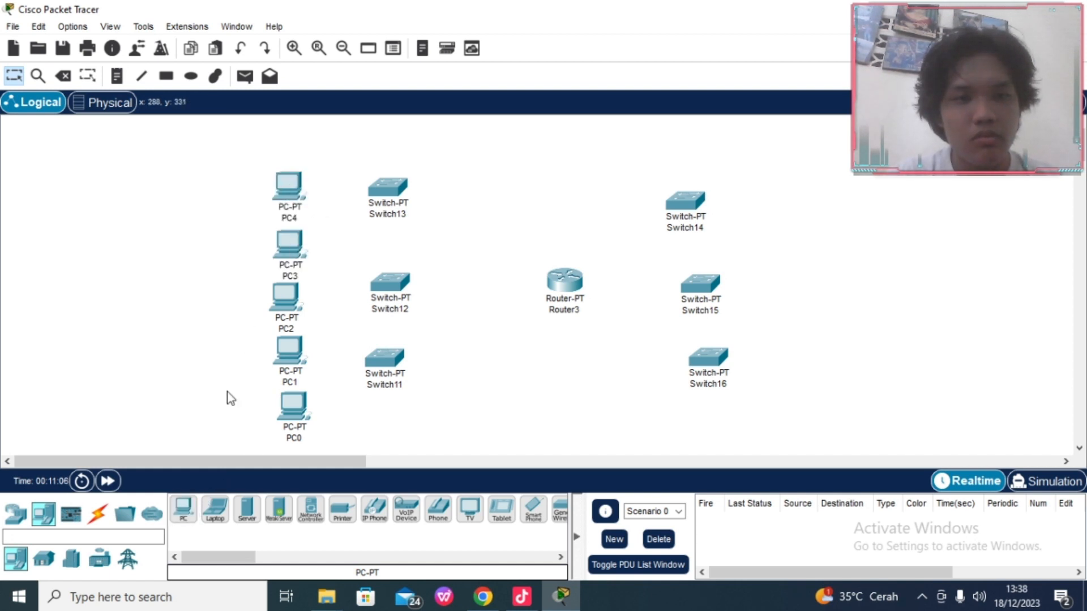
left_click(183, 508)
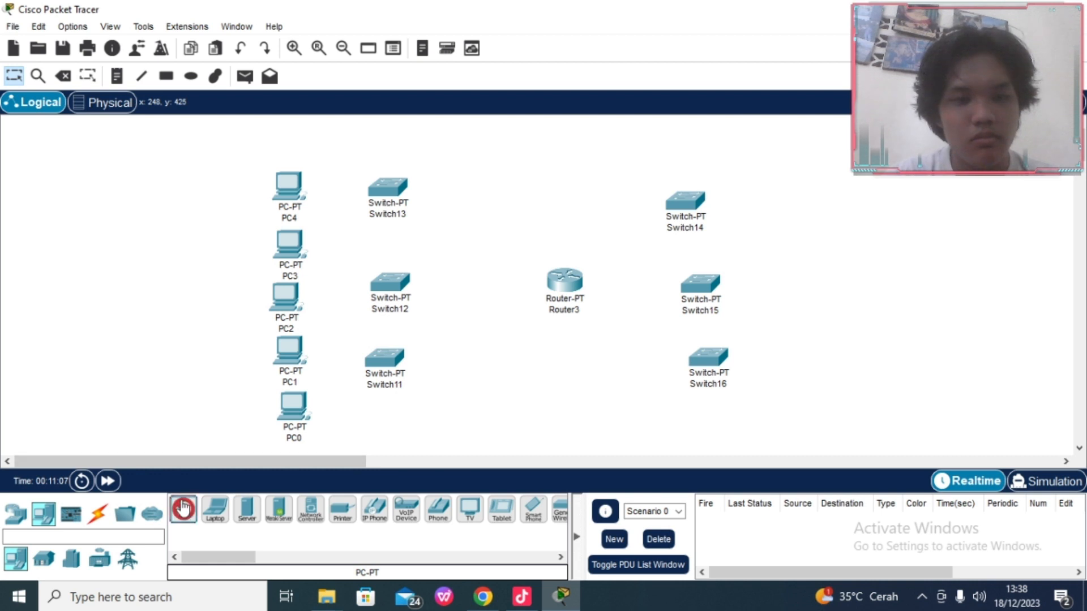
left_click(292, 134)
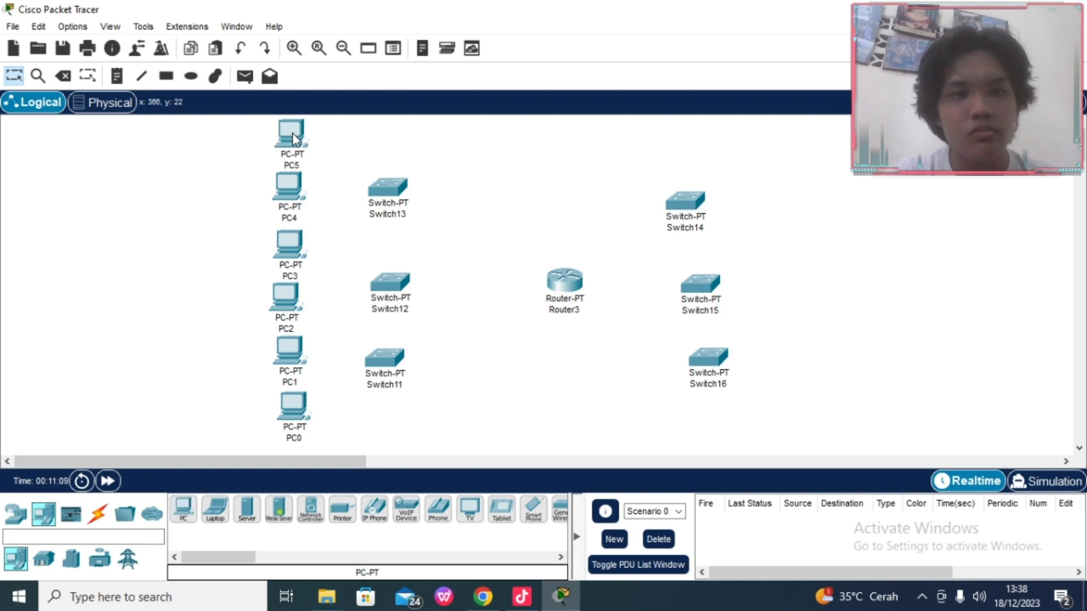
Step: Add six PCs in a vertical column to the right of the three switches on the router's right side
left_click(178, 510)
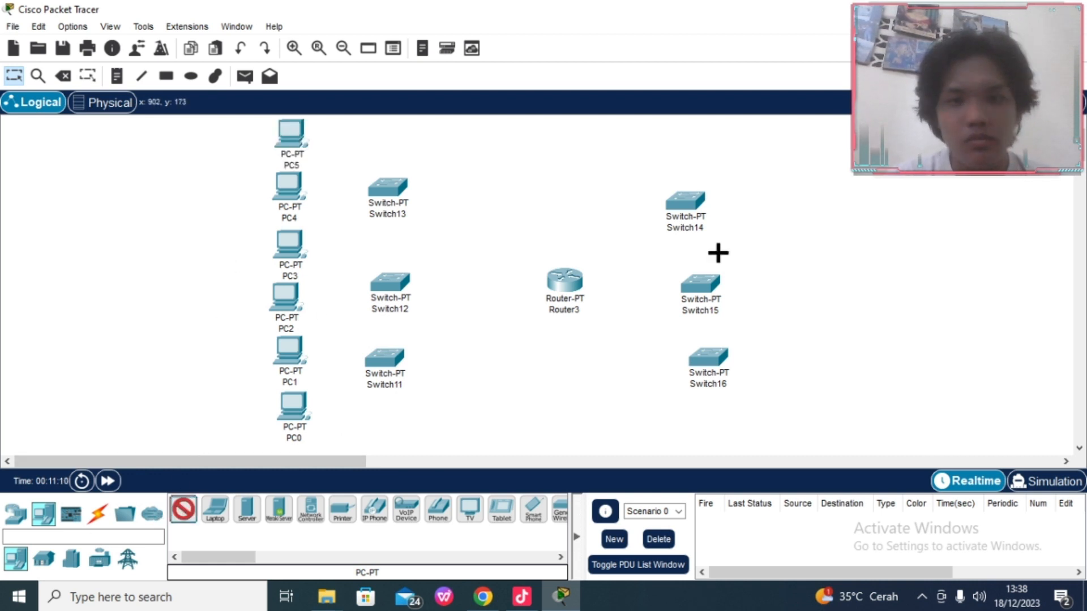
left_click(749, 153)
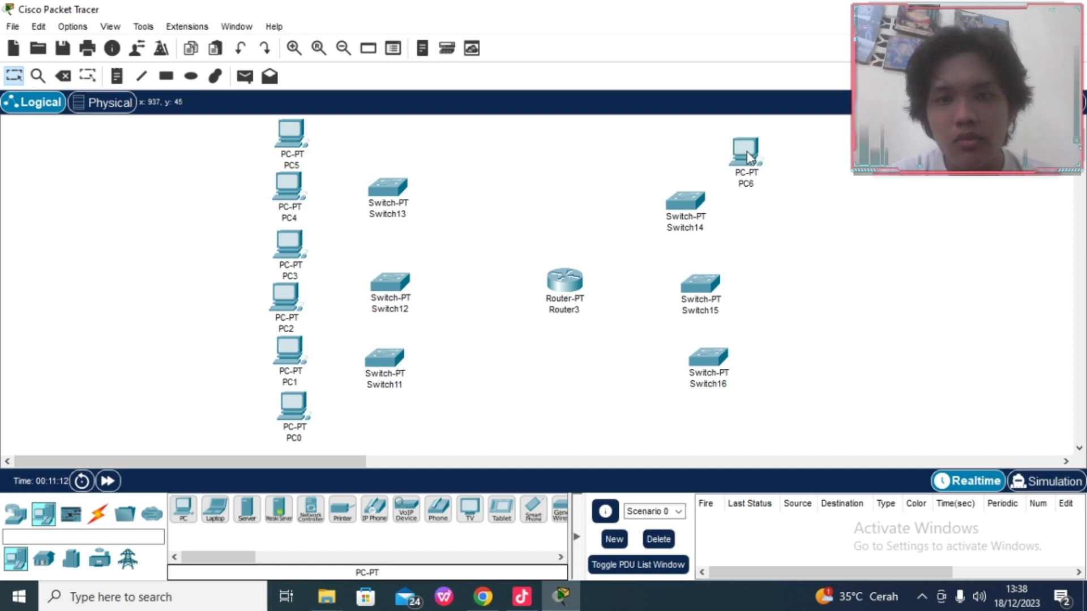
left_click(184, 512)
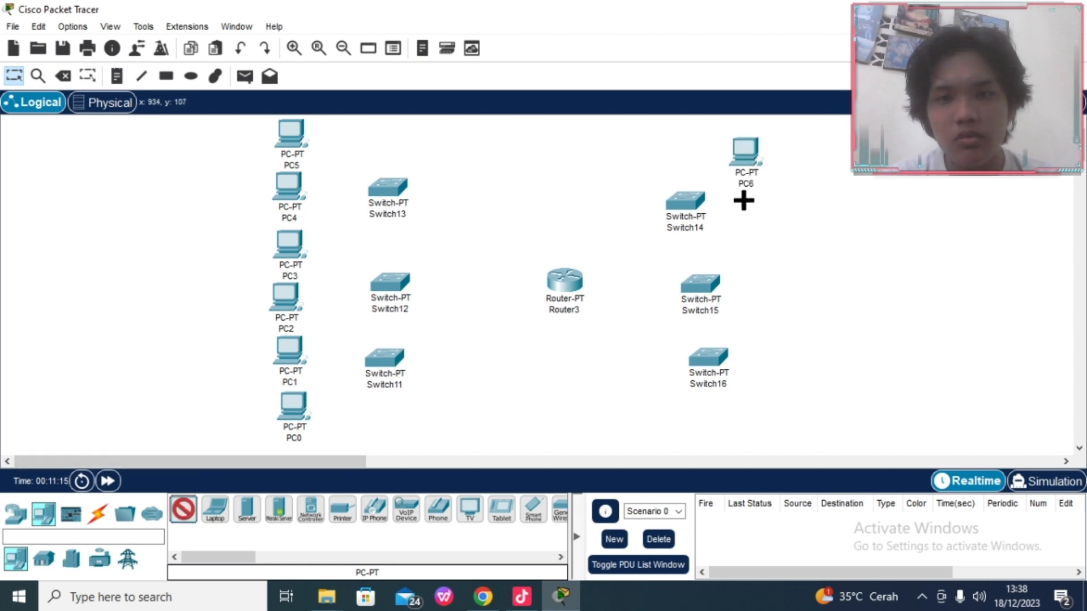
left_click(747, 214)
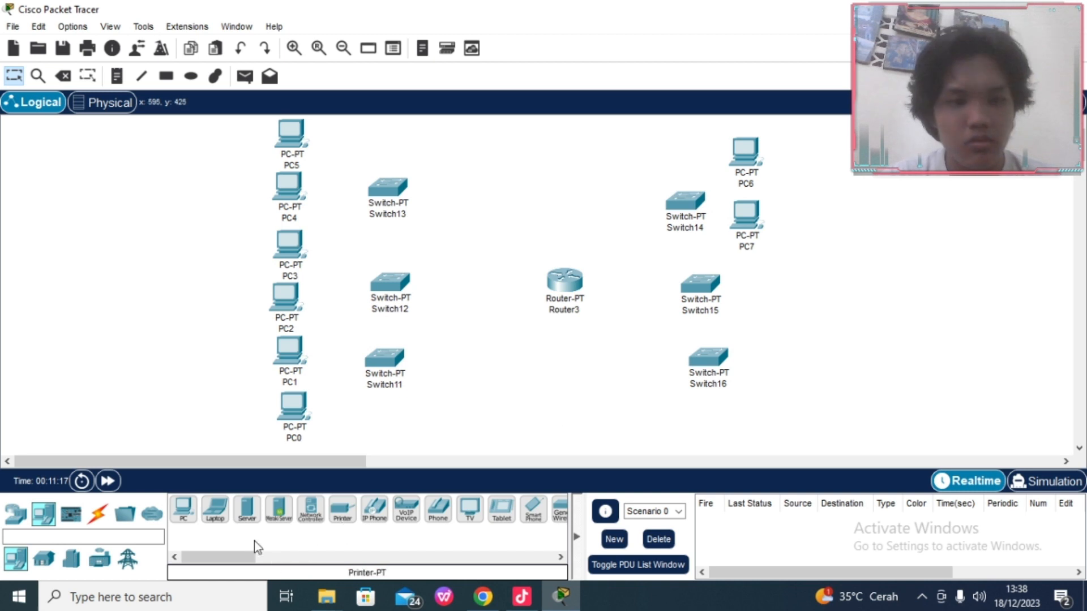
left_click(180, 516)
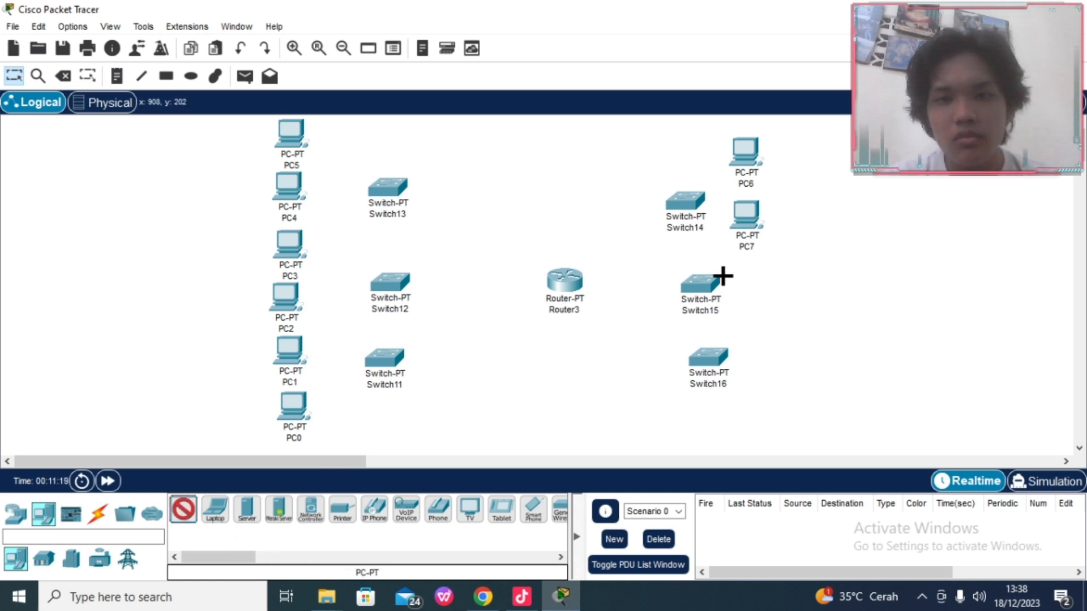
left_click(760, 272)
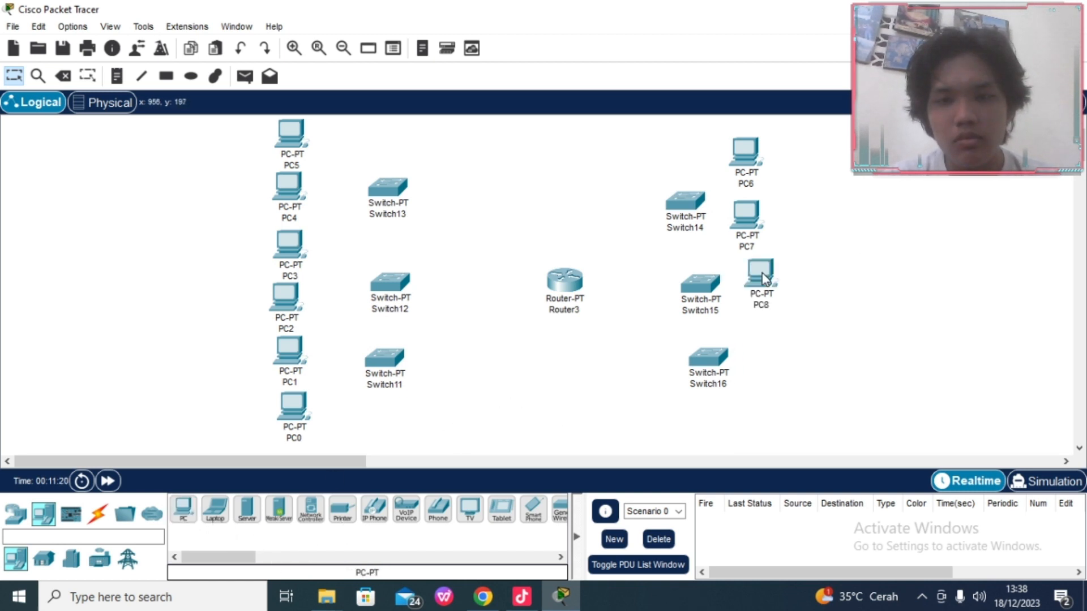
left_click(187, 514)
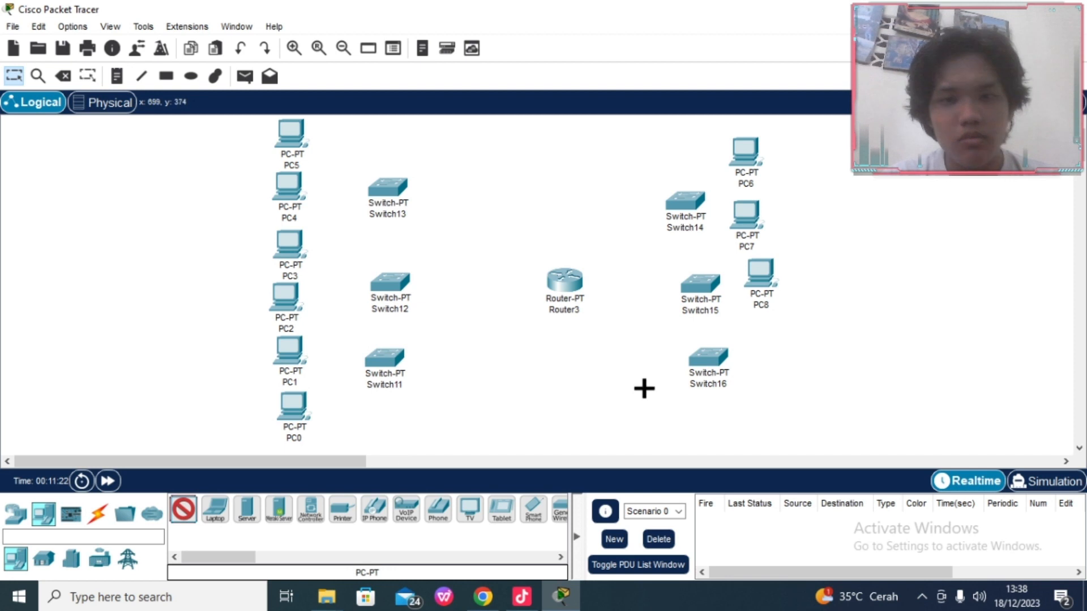
left_click(764, 330)
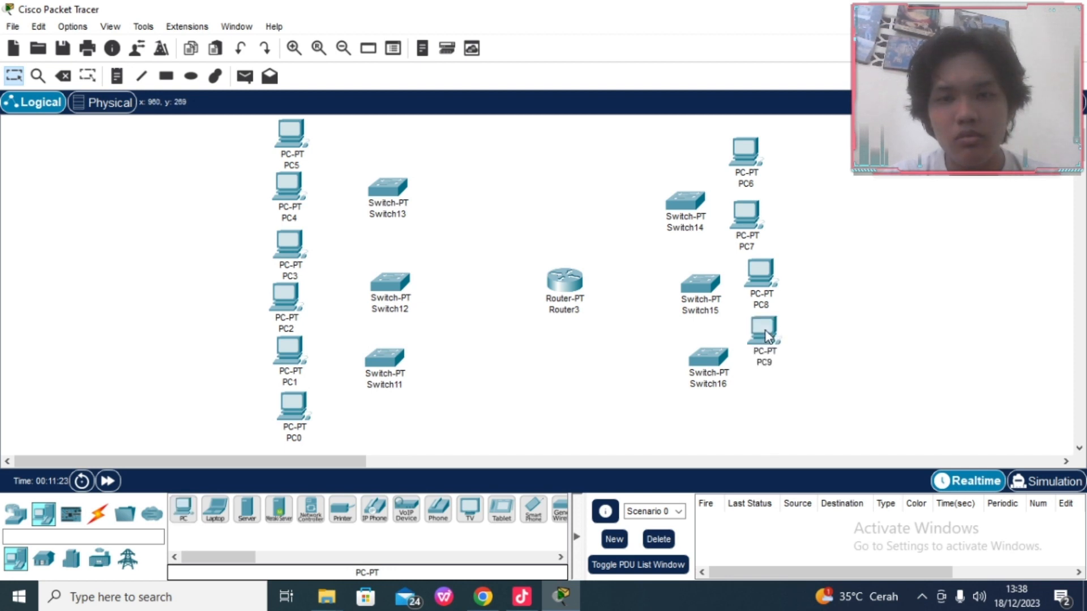
left_click(183, 511)
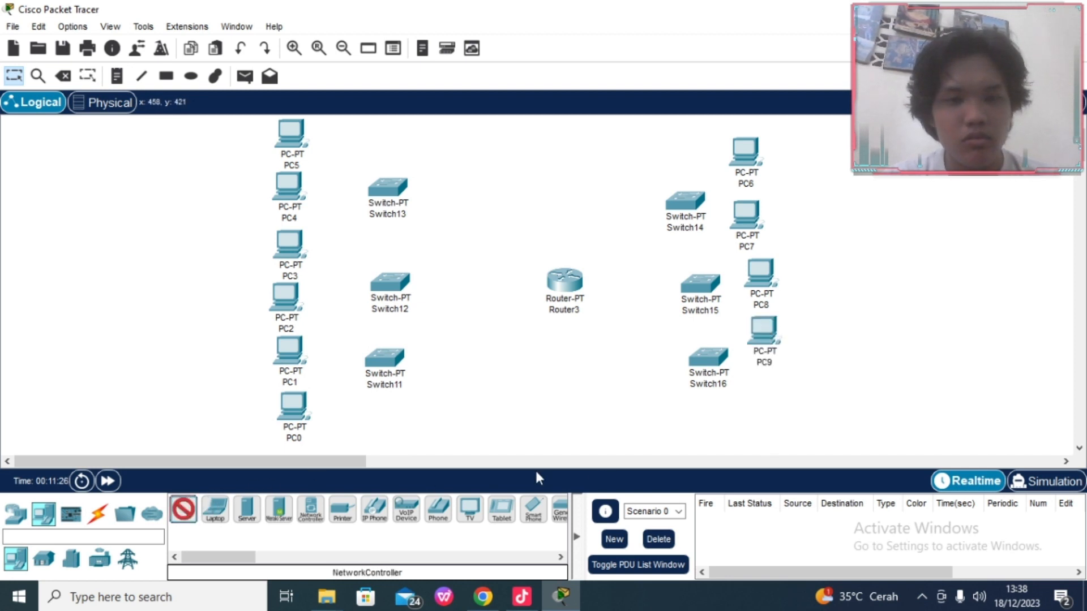
left_click(767, 392)
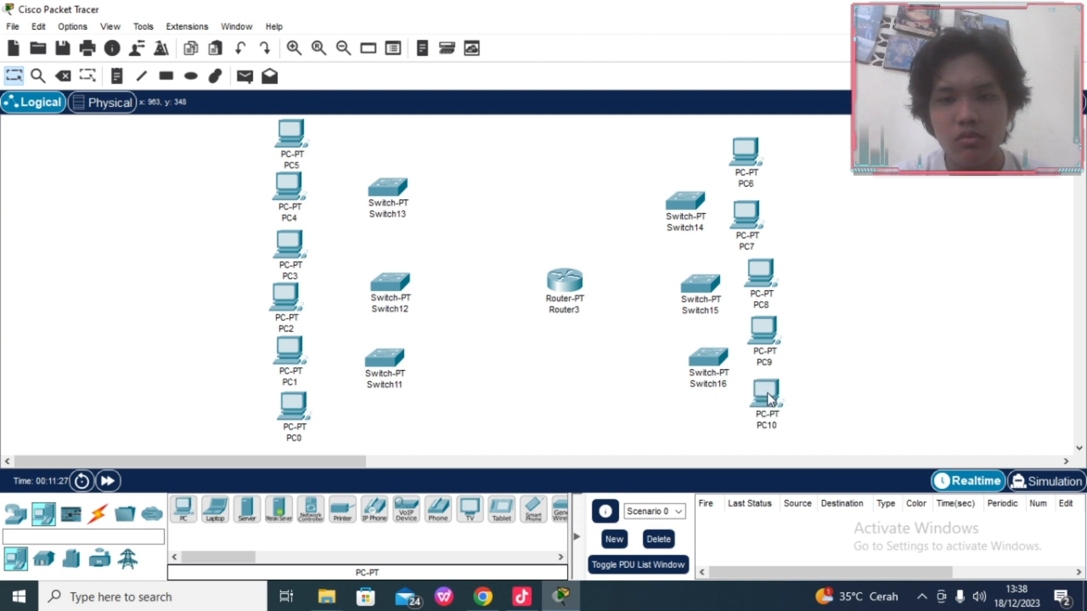
left_click(184, 517)
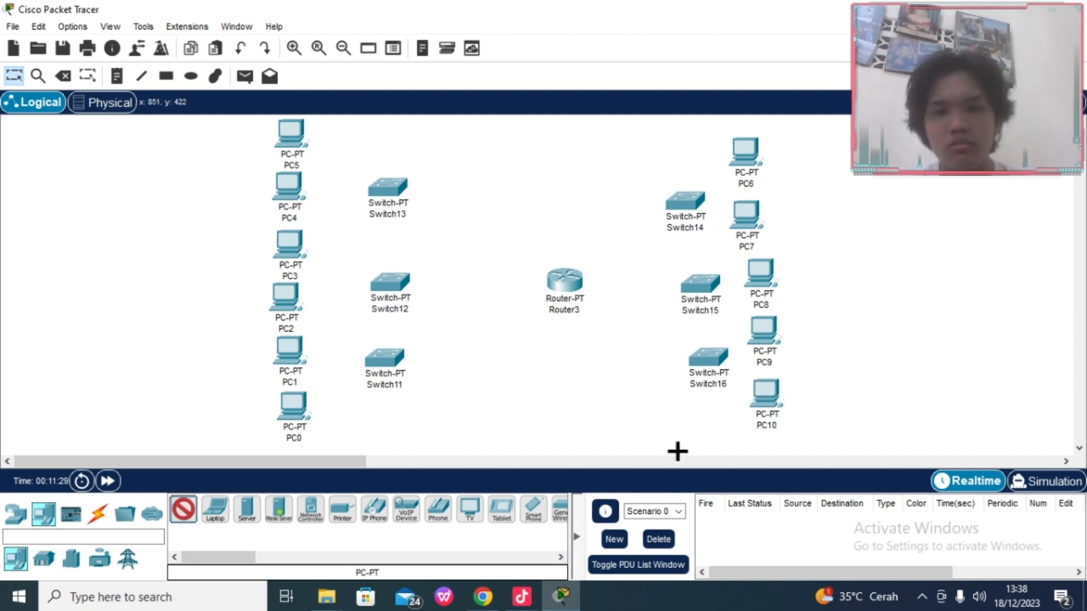
left_click(762, 444)
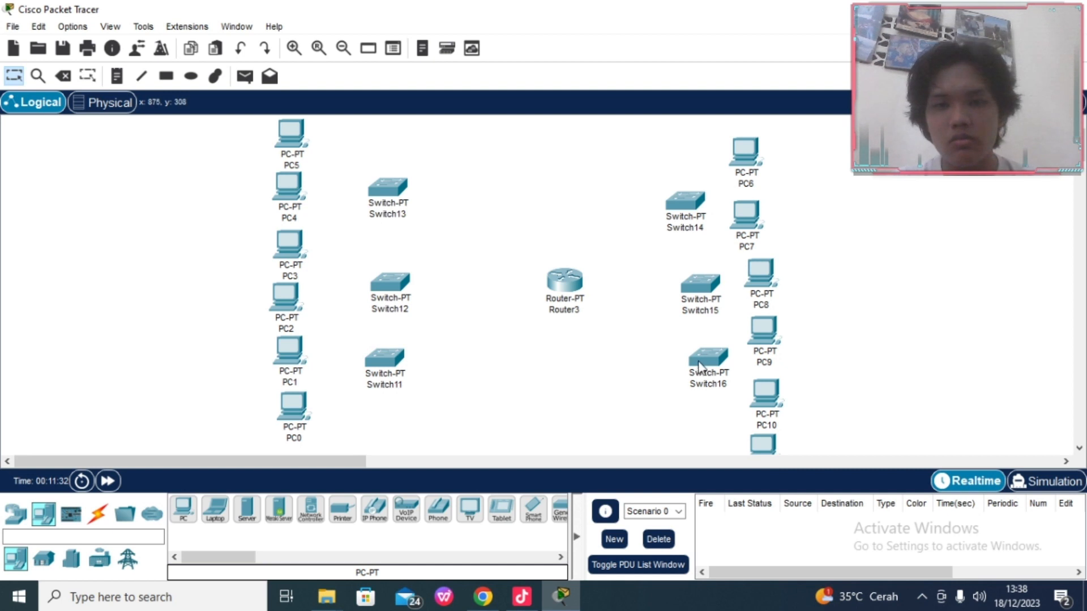
Step: Even out the right-hand layout by moving Switch16 slightly down and PC6 and PC7 slightly up
left_click_drag(705, 376, 703, 382)
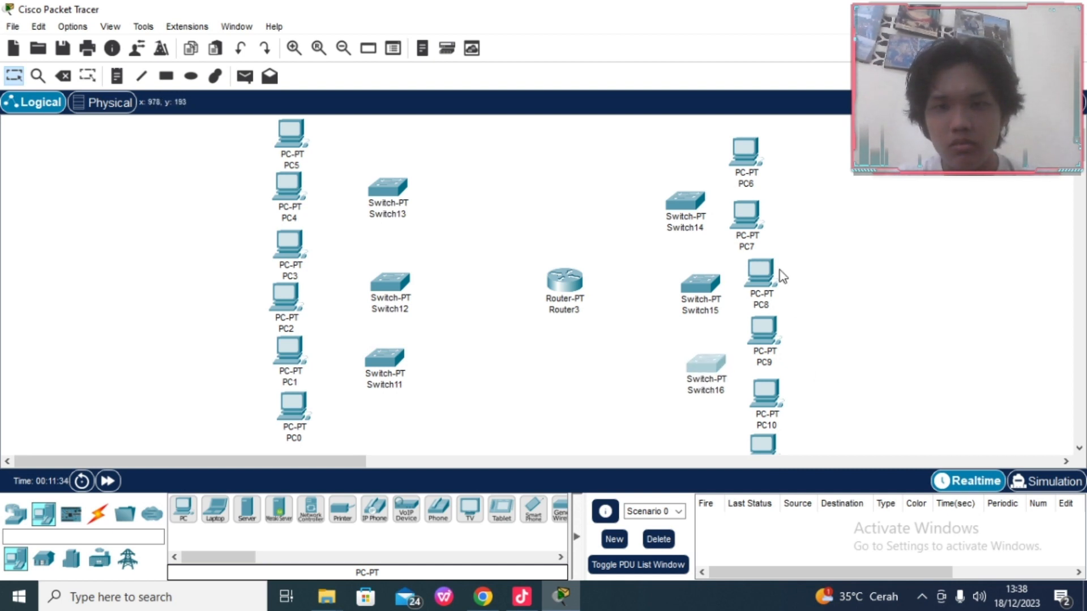
left_click_drag(746, 174, 746, 160)
mouse_move(820, 177)
left_mouse_down()
mouse_move(743, 209)
mouse_move(828, 179)
left_mouse_up()
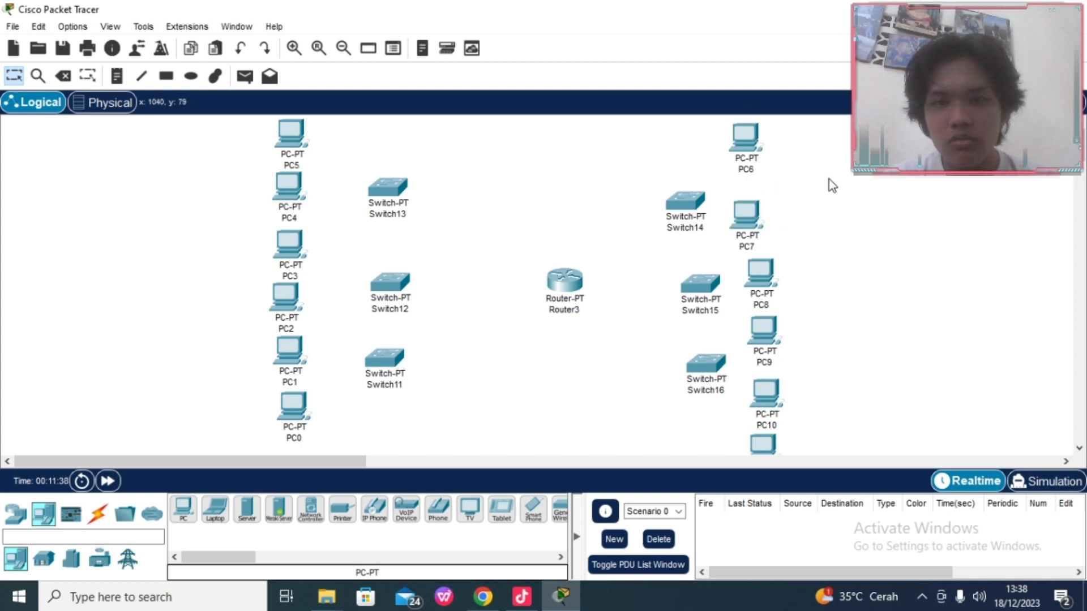
left_click_drag(743, 225, 752, 218)
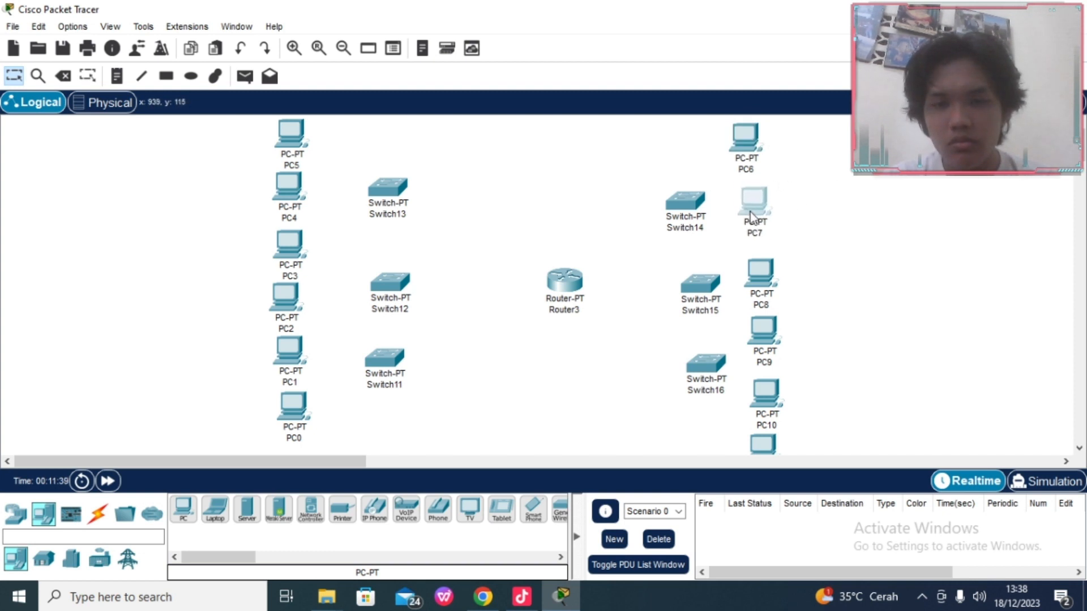
left_click_drag(827, 276, 142, 435)
Step: Connect PC0's FastEthernet0 to Switch11's FastEthernet0/1 with a copper straight-through cable
left_click(91, 510)
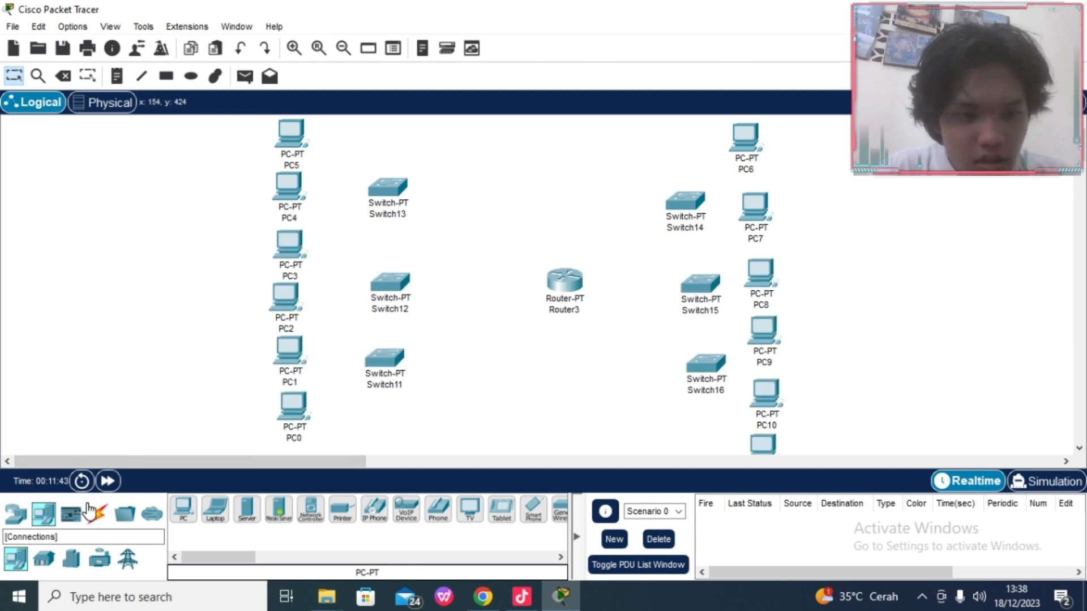
left_click(247, 509)
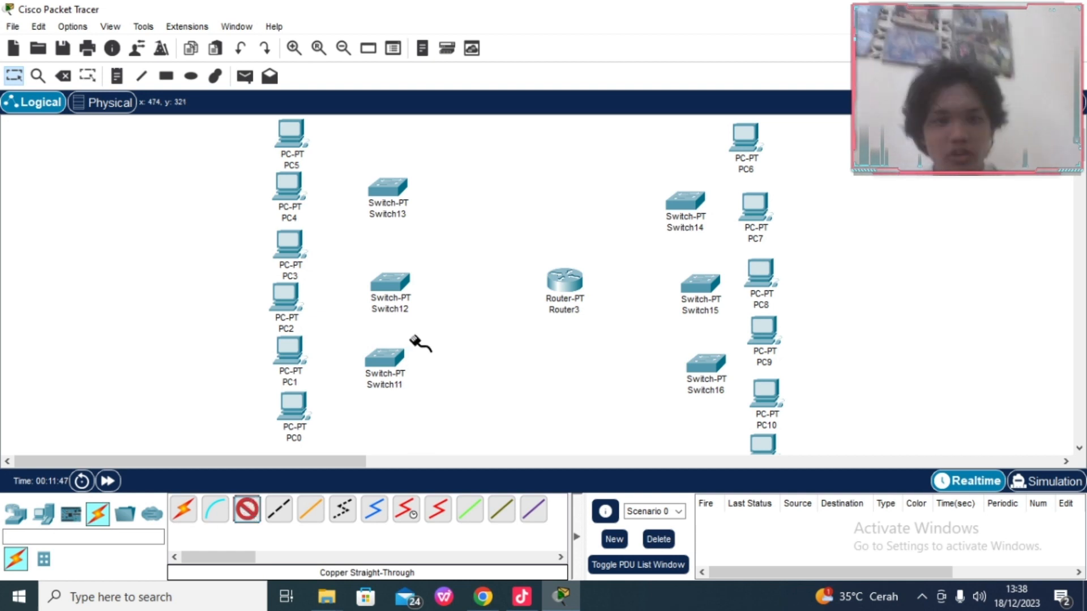
left_click(304, 408)
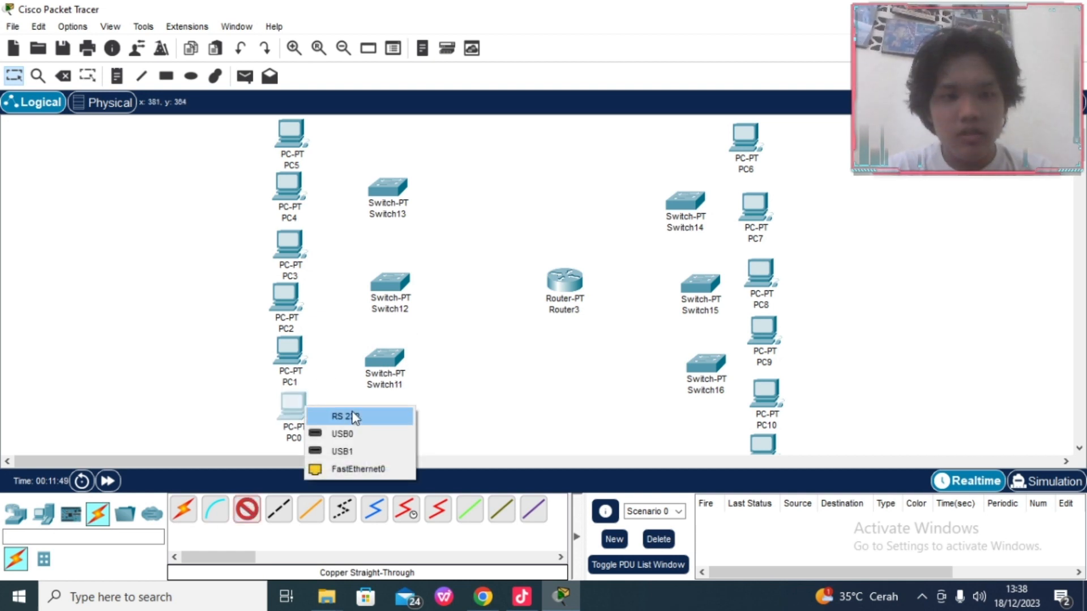
left_click(375, 469)
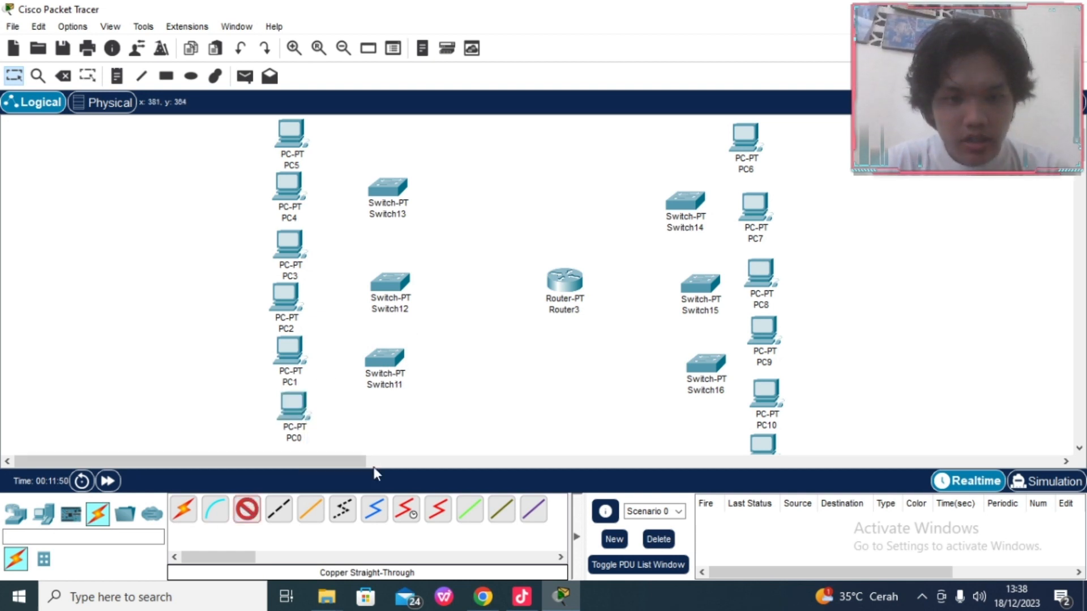
left_click(388, 367)
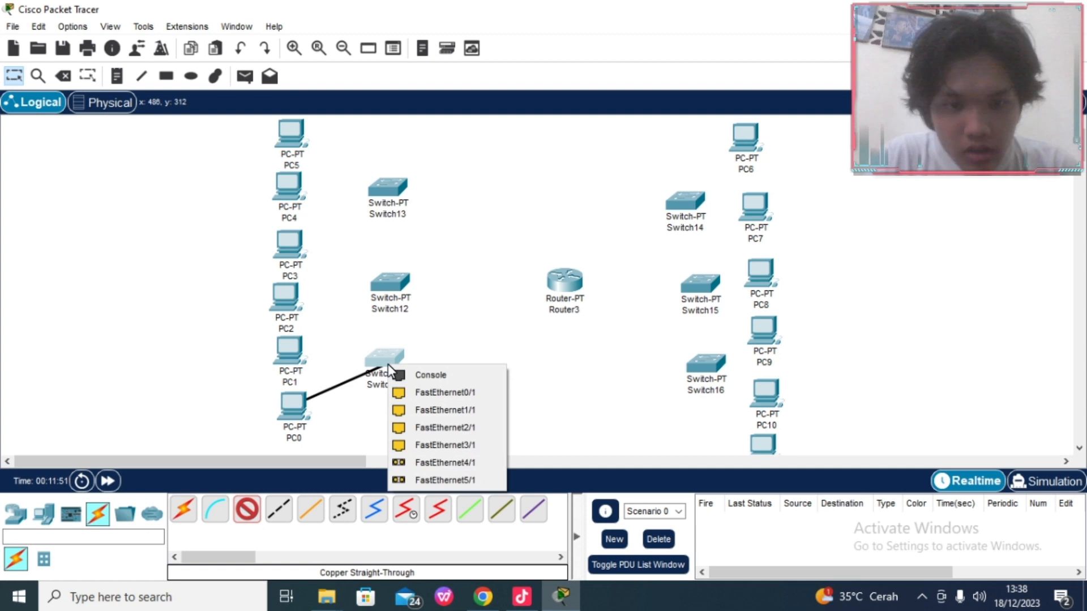
left_click(449, 394)
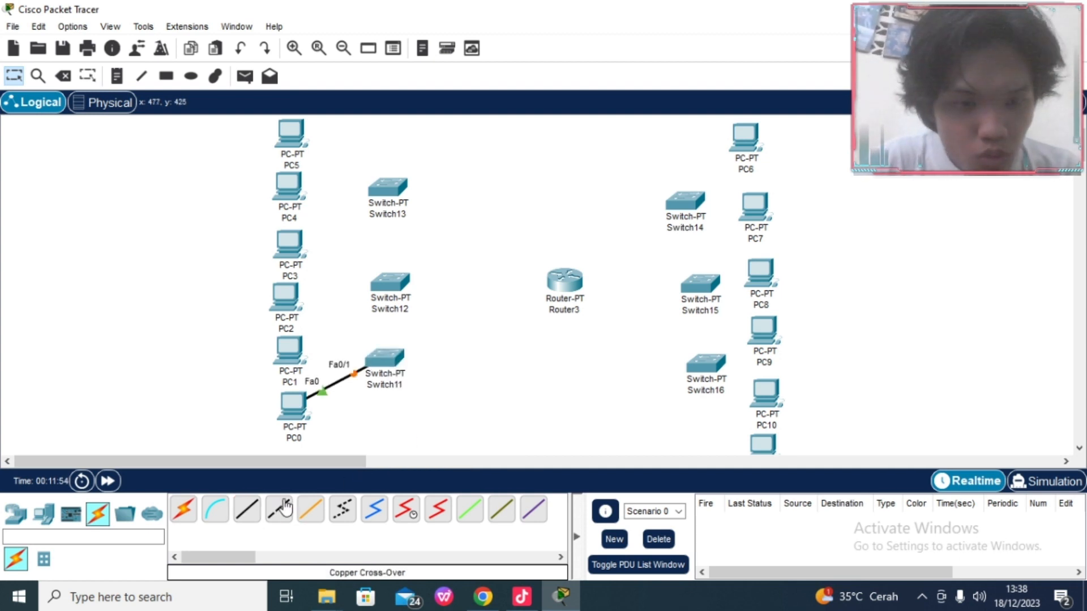
Step: Connect PC1's FastEthernet0 to Switch11's FastEthernet1/1 with a copper straight-through cable
left_click(249, 509)
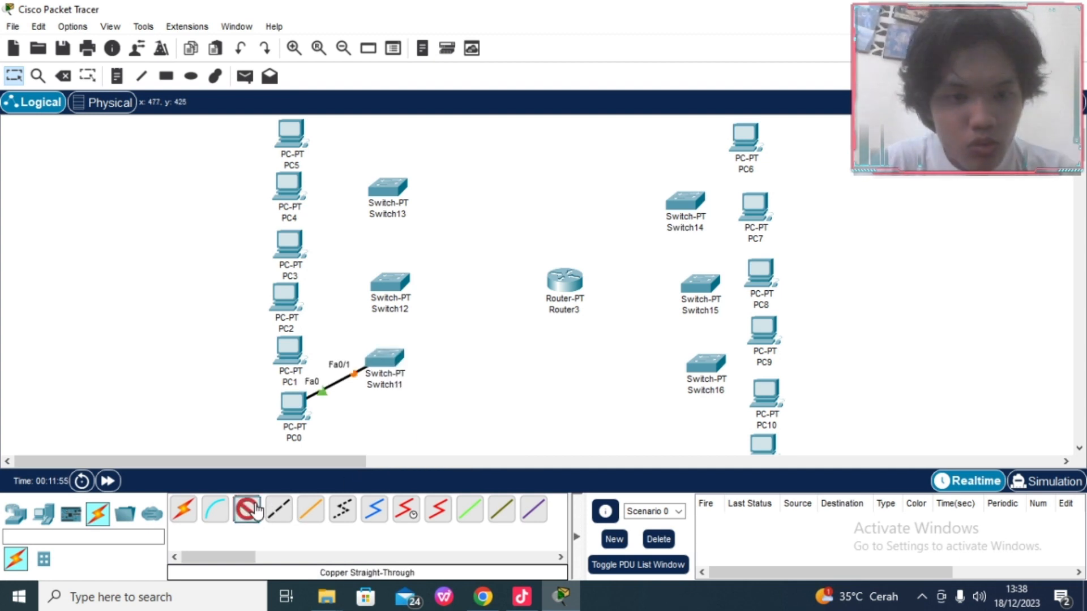
left_click(294, 360)
left_click(362, 426)
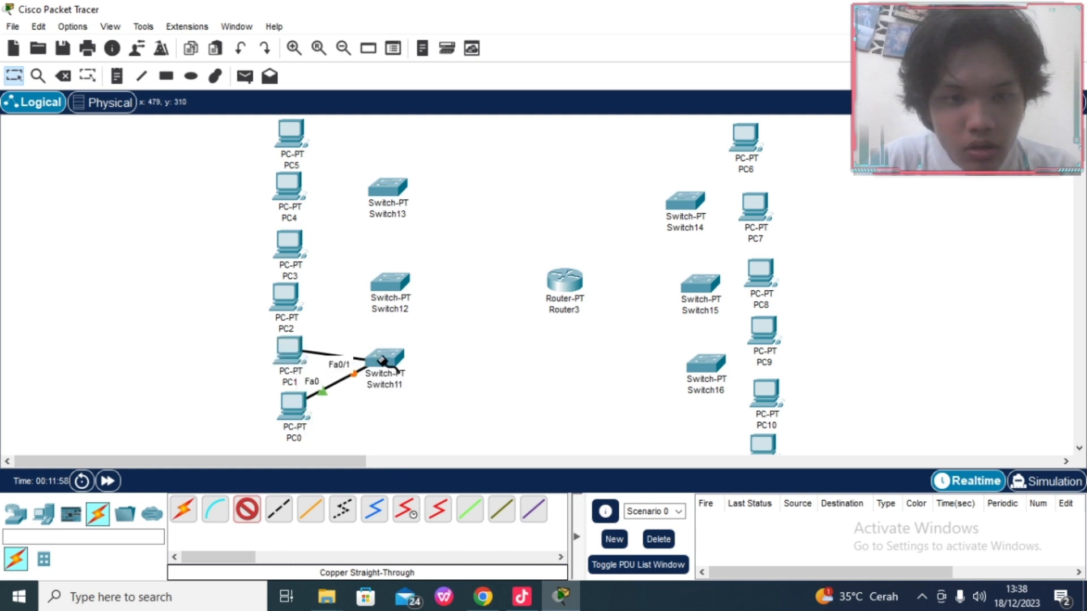
left_click(385, 357)
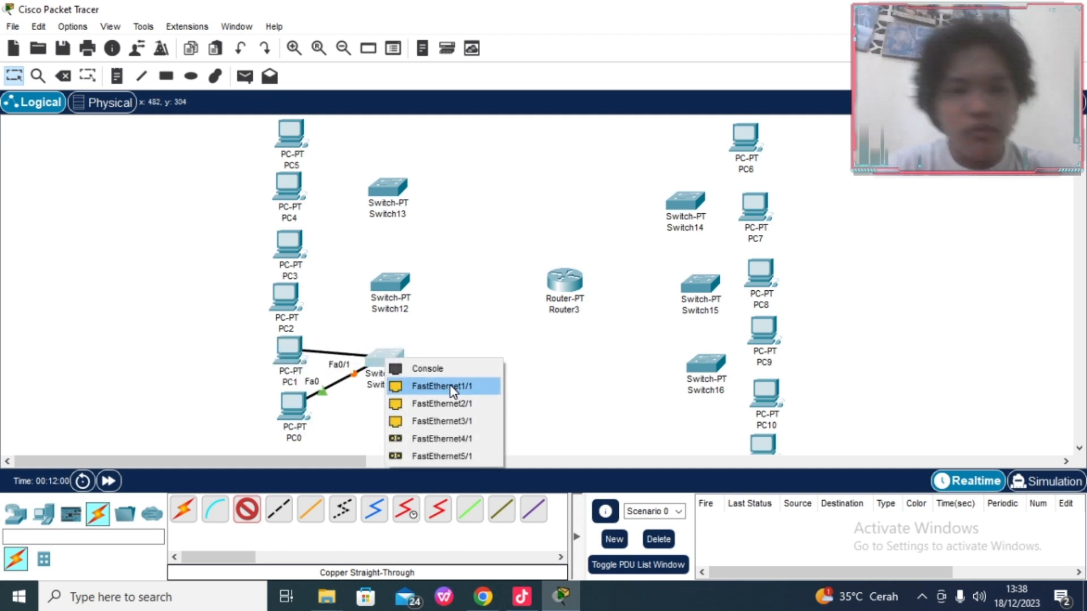
left_click(451, 386)
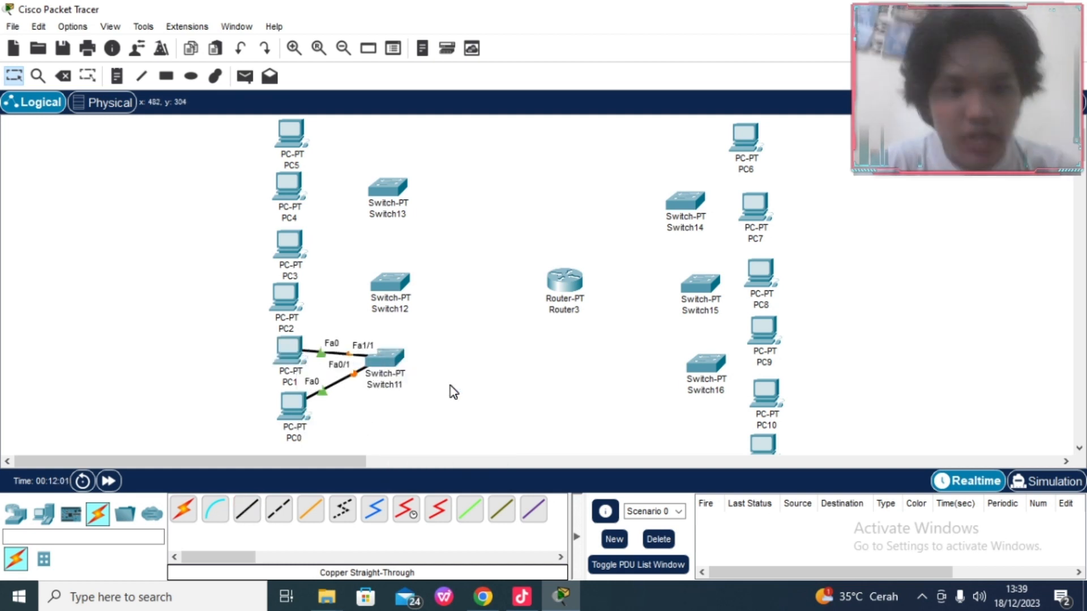
Step: Connect PC2's FastEthernet0 to Switch12's FastEthernet0/1 with a copper straight-through cable
left_click(243, 504)
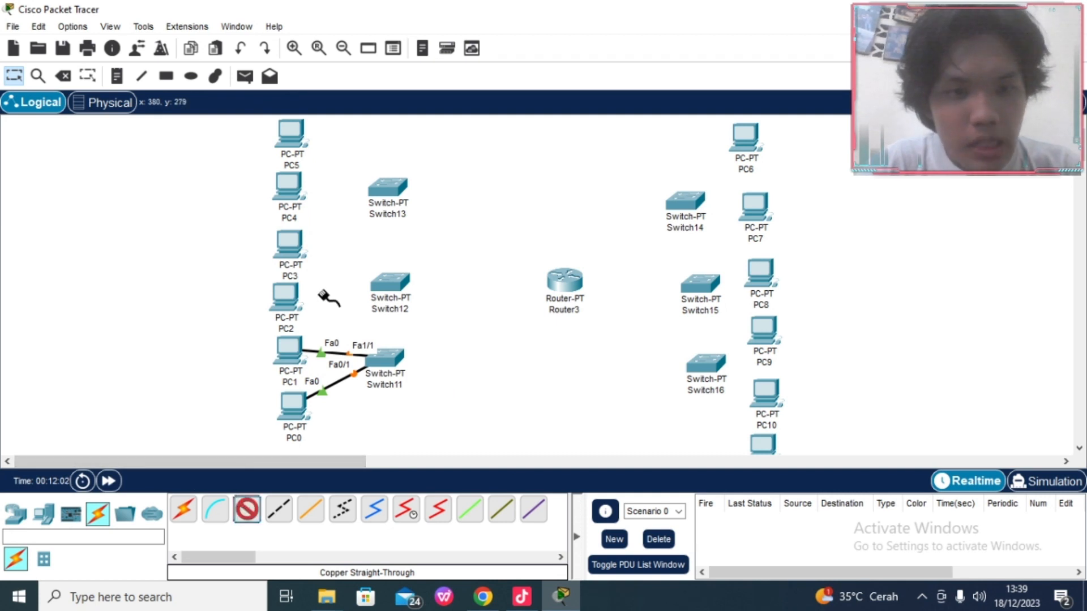
left_click(288, 300)
left_click(350, 361)
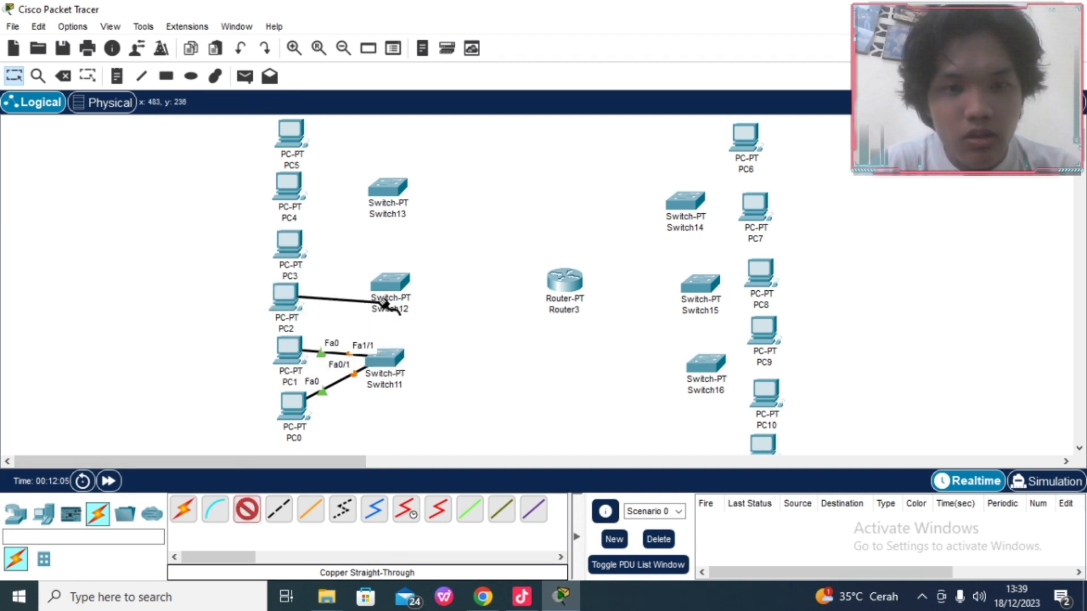
left_click(391, 279)
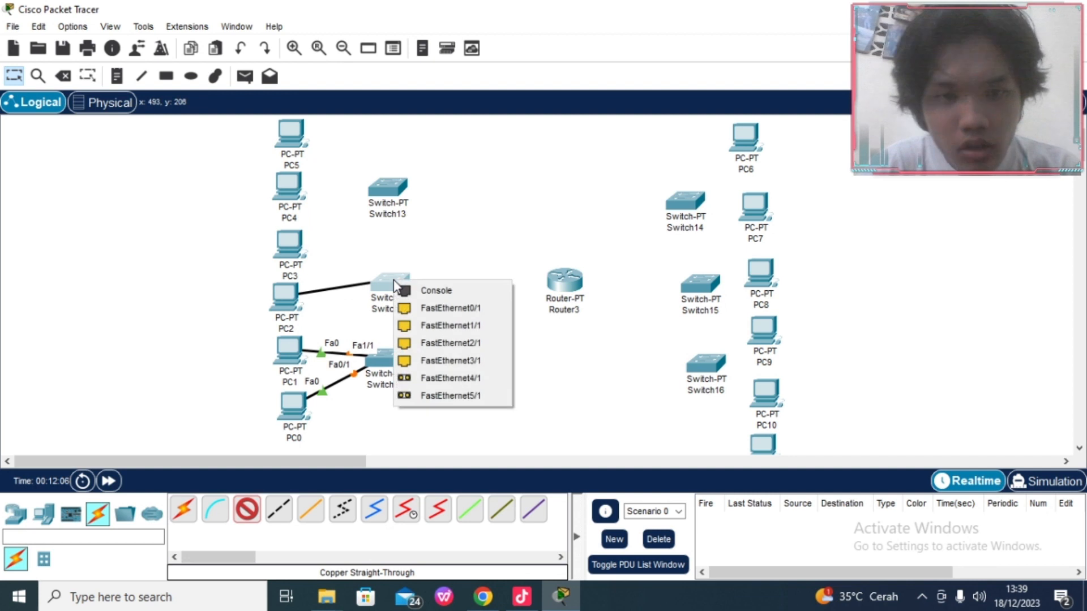
left_click(432, 309)
Step: Connect PC3's FastEthernet0 to Switch12's FastEthernet1/1 with a copper straight-through cable
left_click(256, 510)
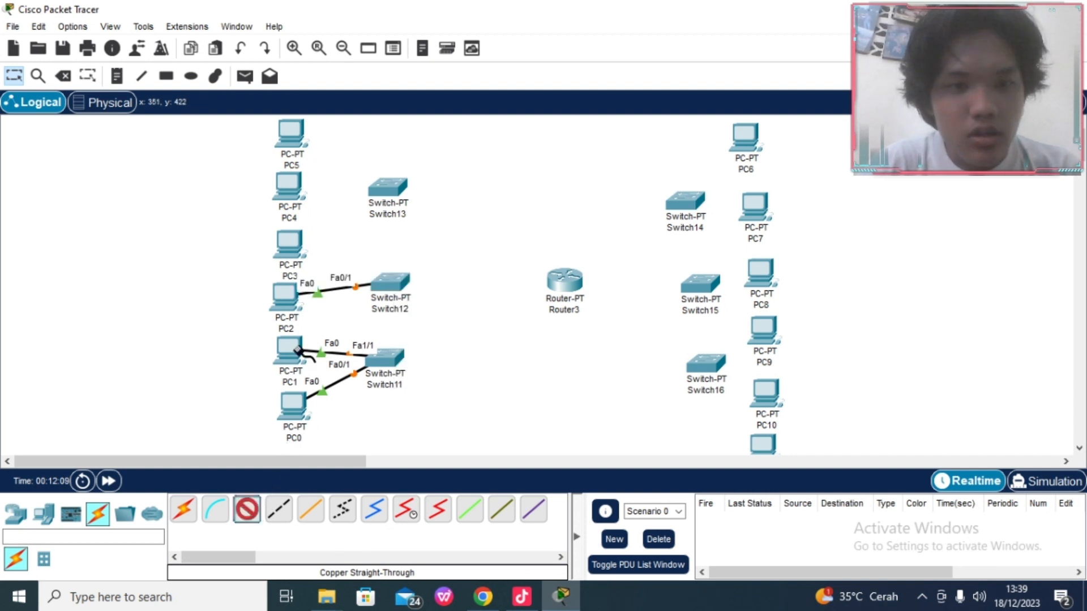
left_click(296, 247)
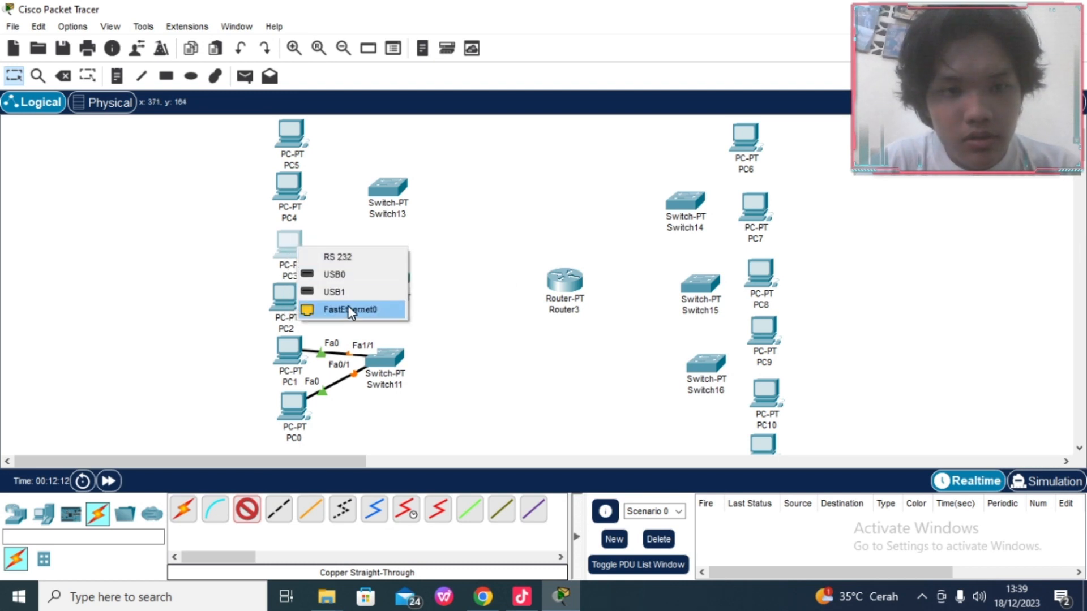
left_click(347, 301)
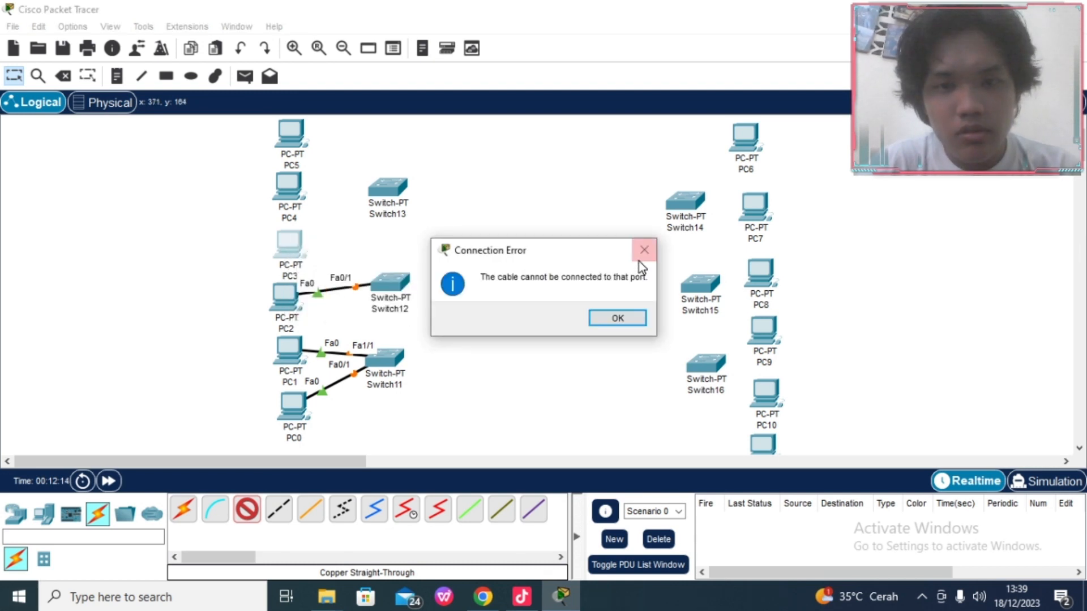
left_click(643, 250)
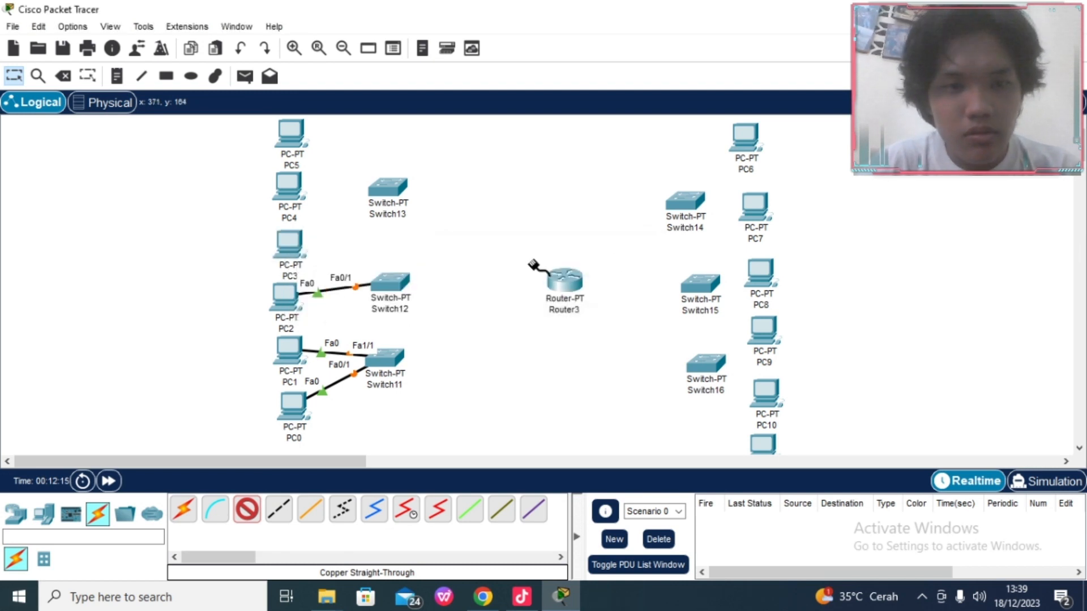
left_click(295, 247)
left_click(345, 312)
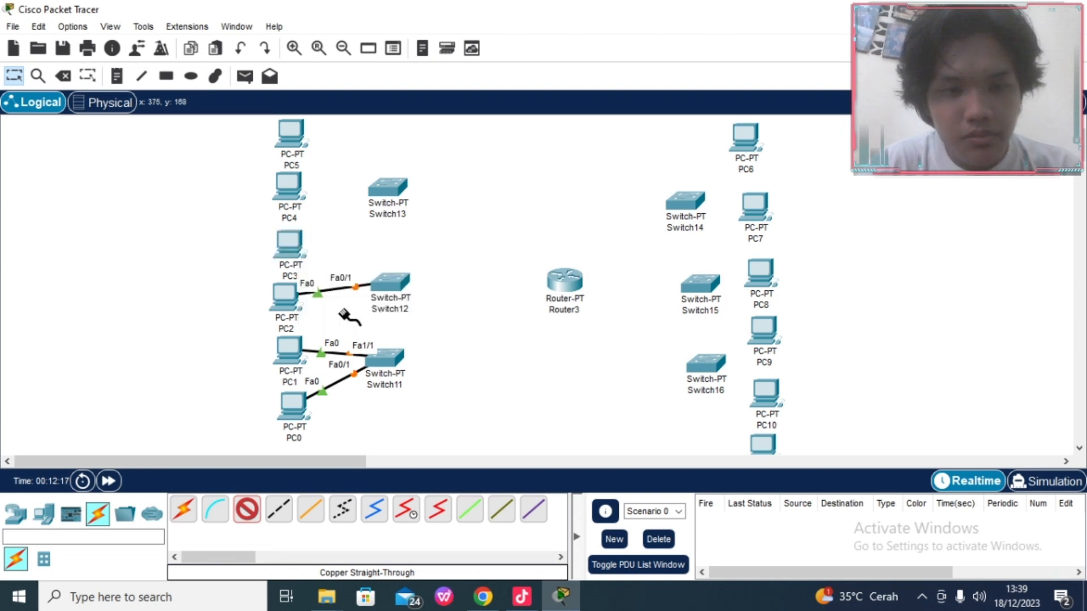
left_click(391, 286)
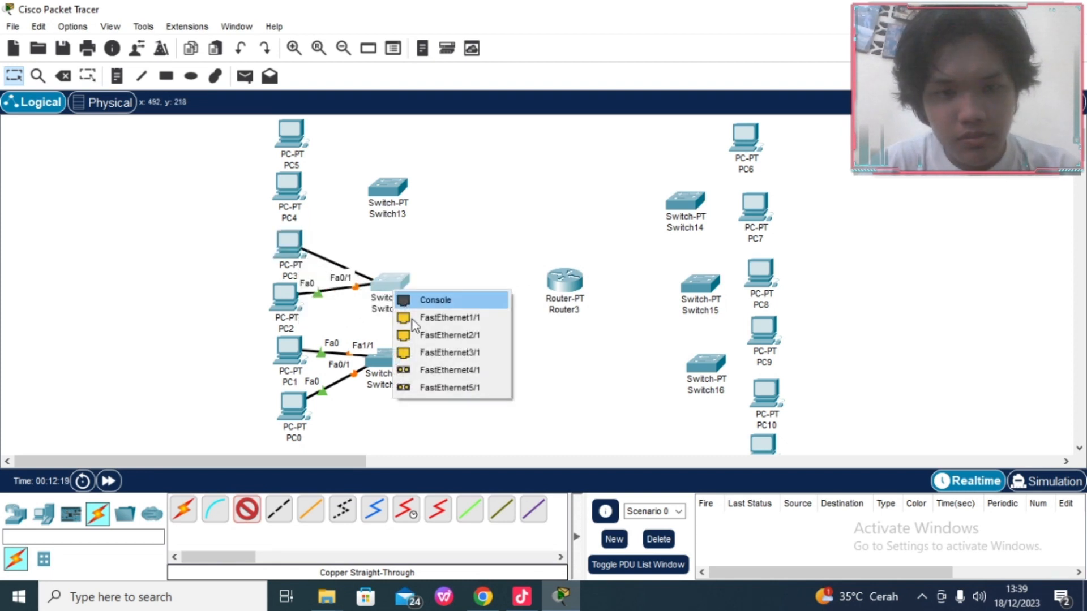
left_click(446, 319)
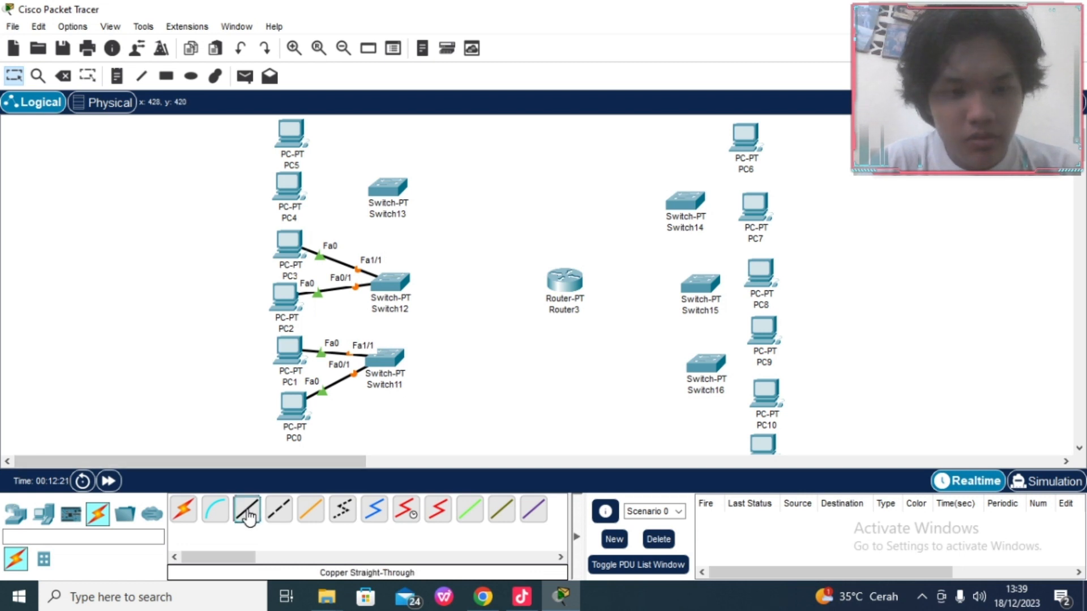
Step: Connect PC4's FastEthernet0 to Switch13's FastEthernet0/1 with a copper straight-through cable
left_click(248, 516)
left_click(295, 188)
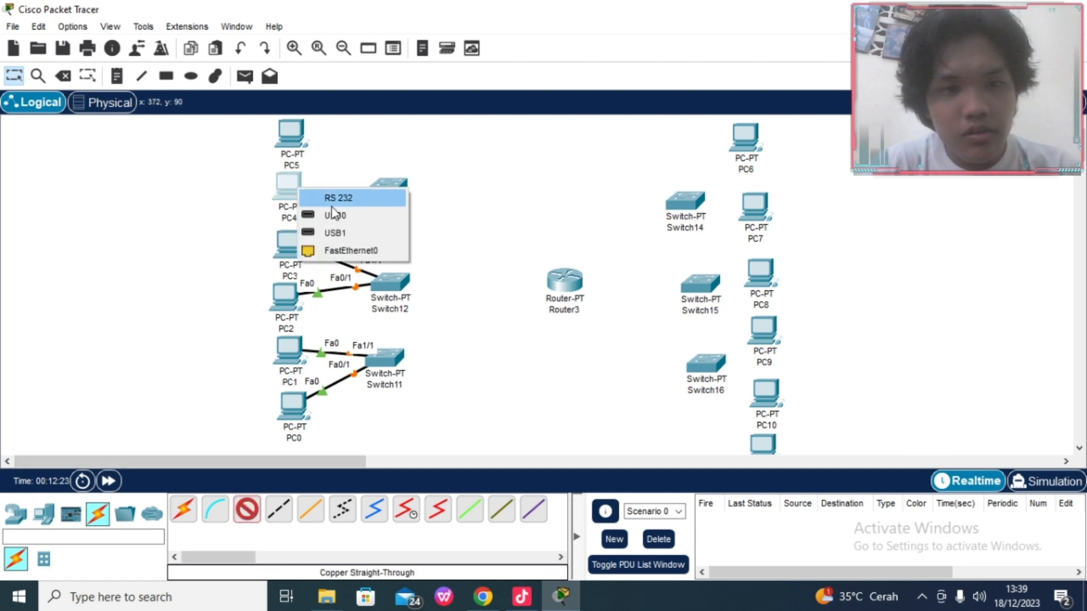
left_click(368, 249)
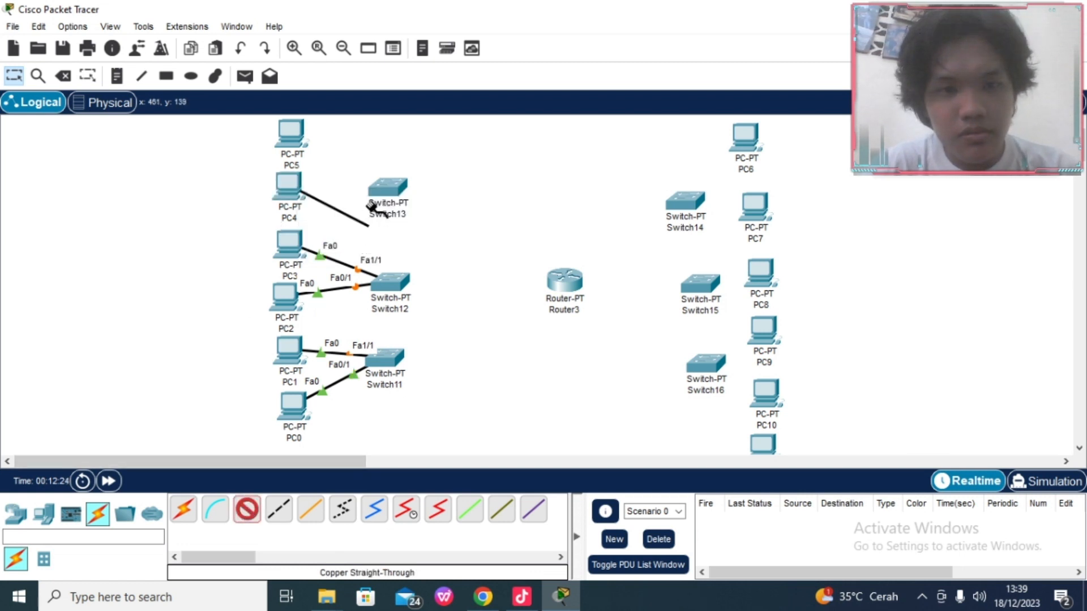
left_click(396, 189)
left_click(396, 189)
left_click(391, 189)
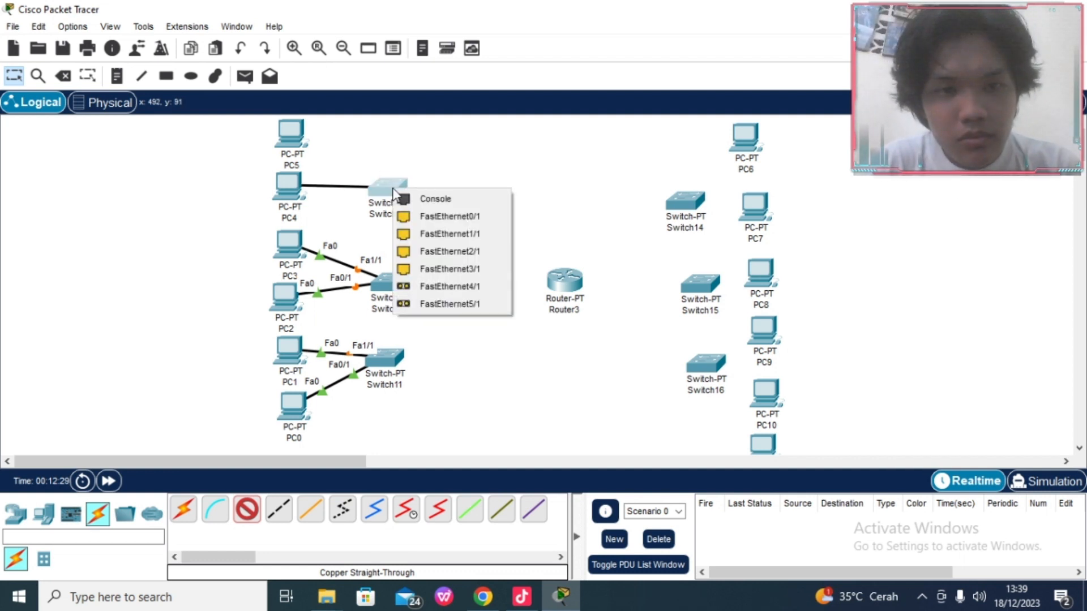
left_click(447, 222)
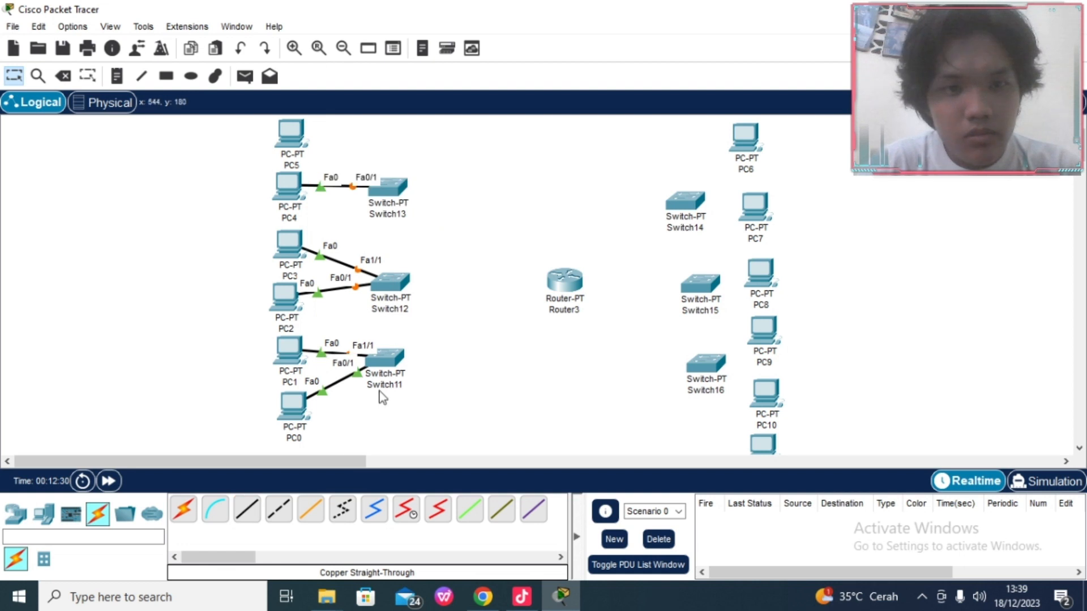
Step: Connect PC5's FastEthernet0 to Switch13's FastEthernet1/1 with a copper straight-through cable
left_click(247, 509)
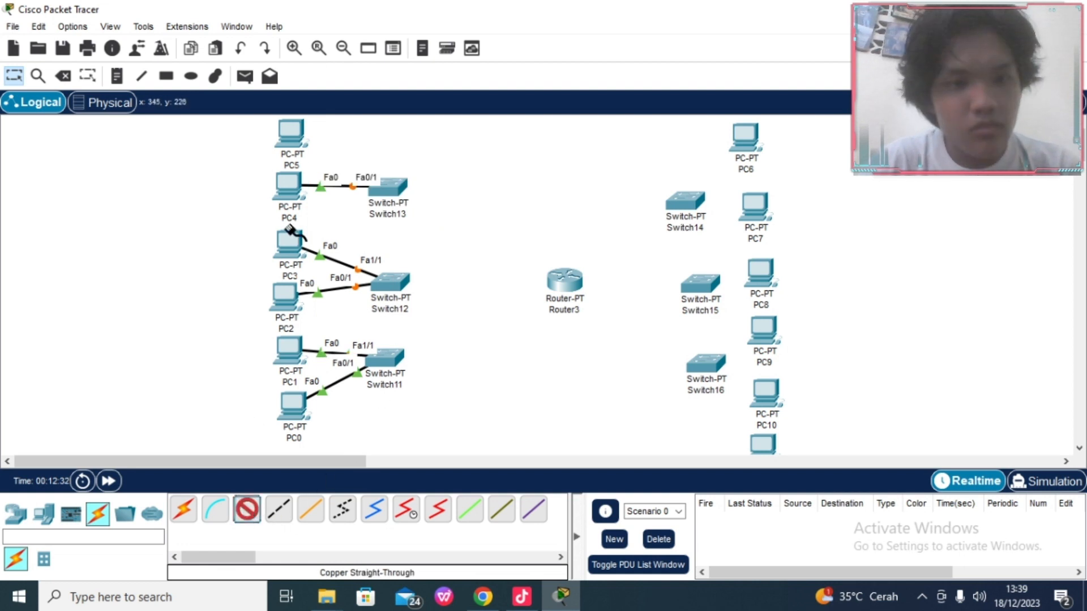
left_click(297, 139)
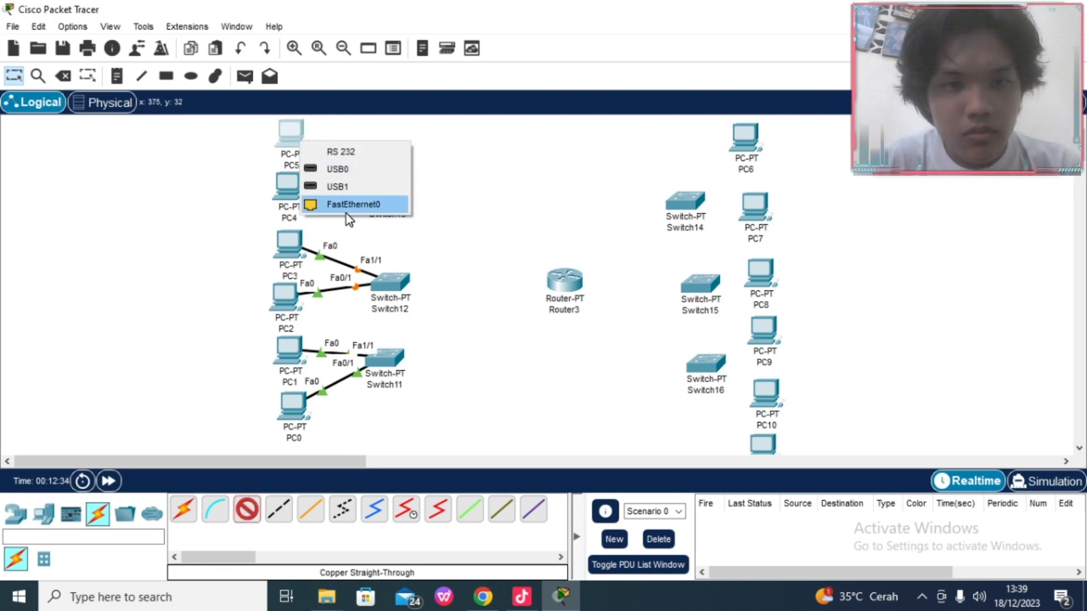
left_click(347, 204)
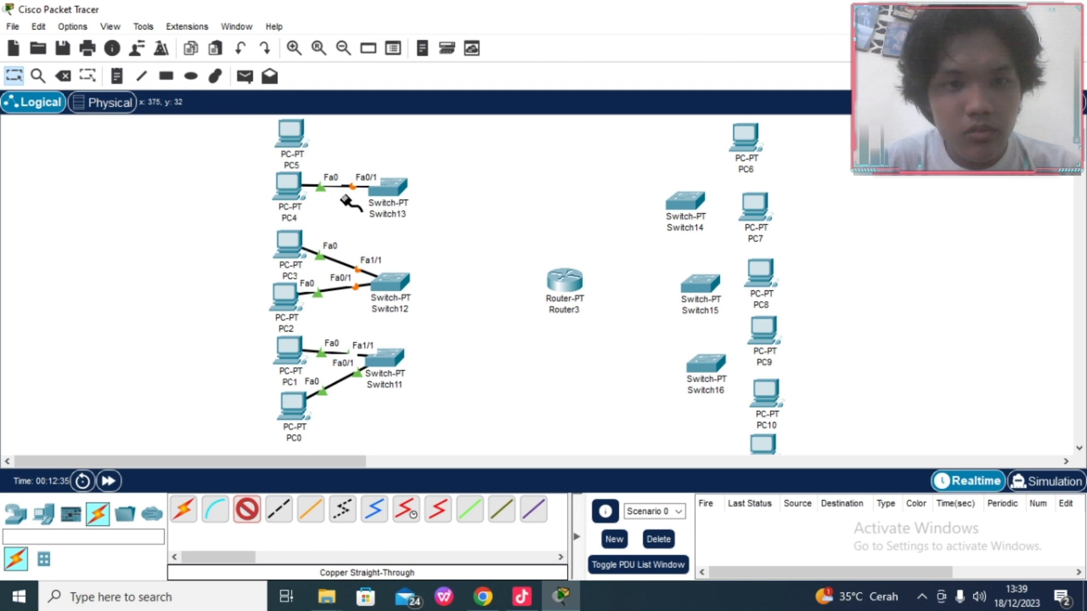
left_click(386, 190)
left_click(441, 218)
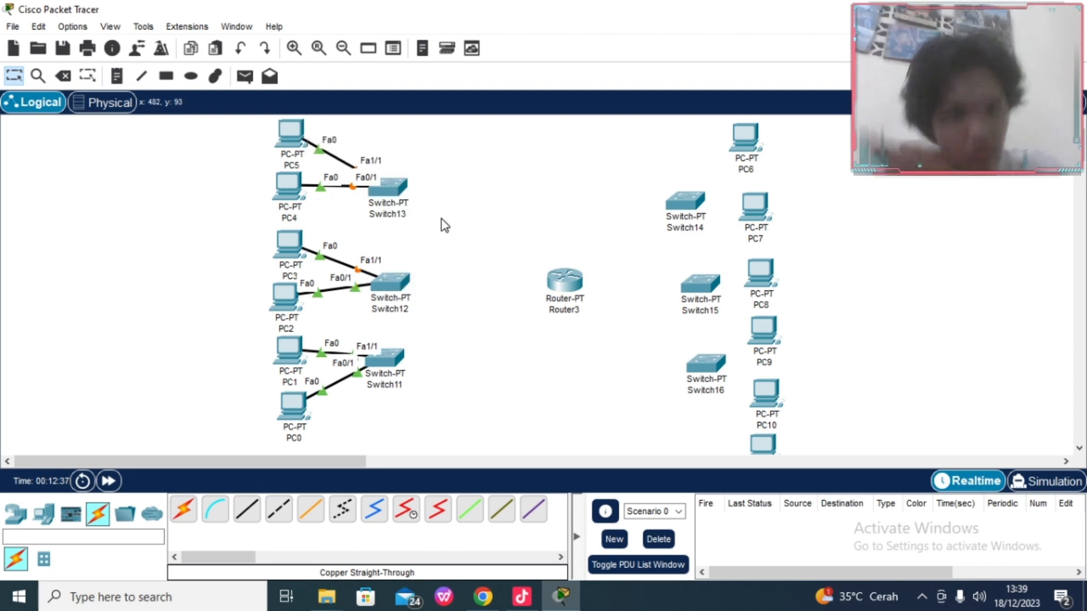
Step: Connect PC6's FastEthernet0 to Switch14's FastEthernet0/1 with a copper straight-through cable
left_click(259, 512)
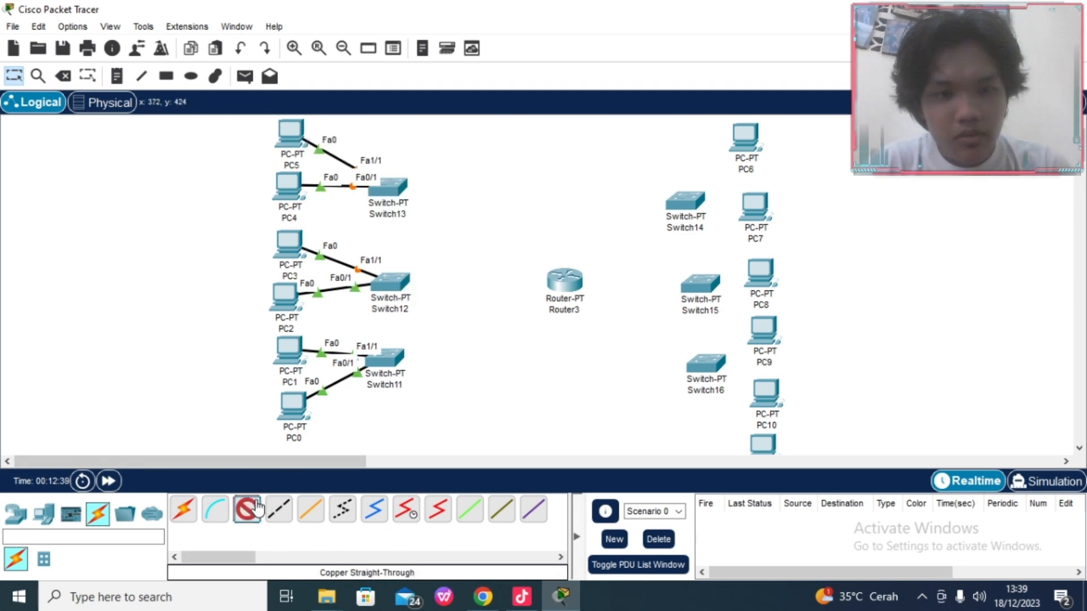
left_click(751, 151)
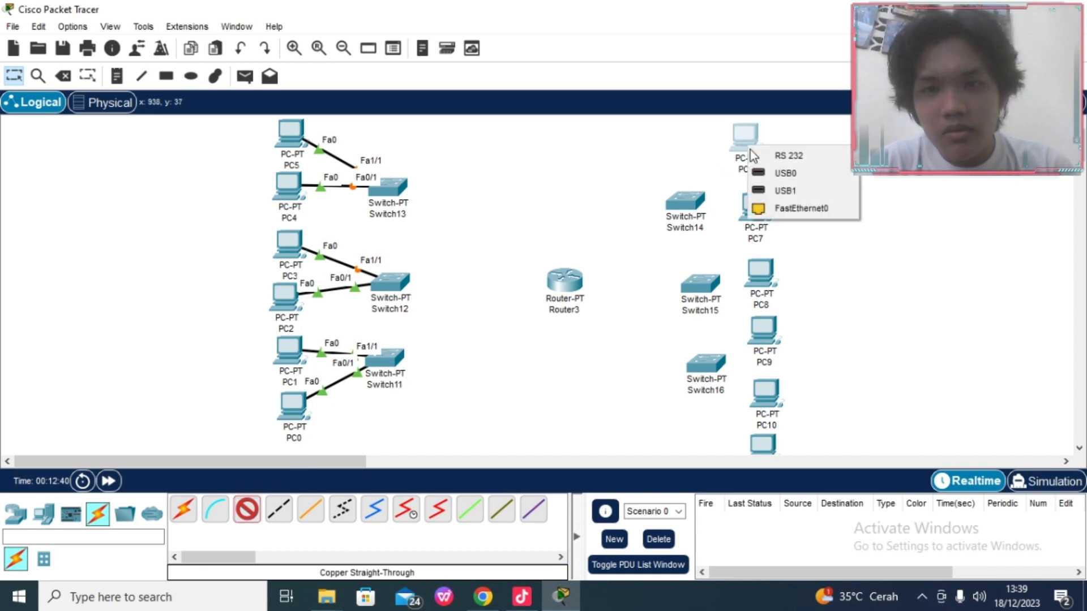
left_click(783, 207)
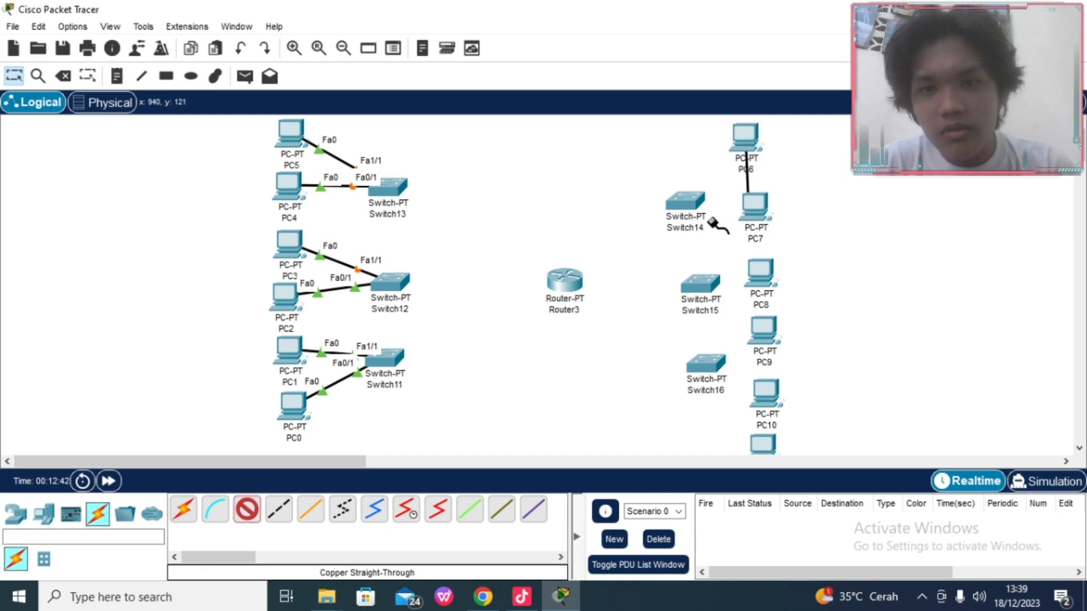
left_click(688, 199)
left_click(735, 219)
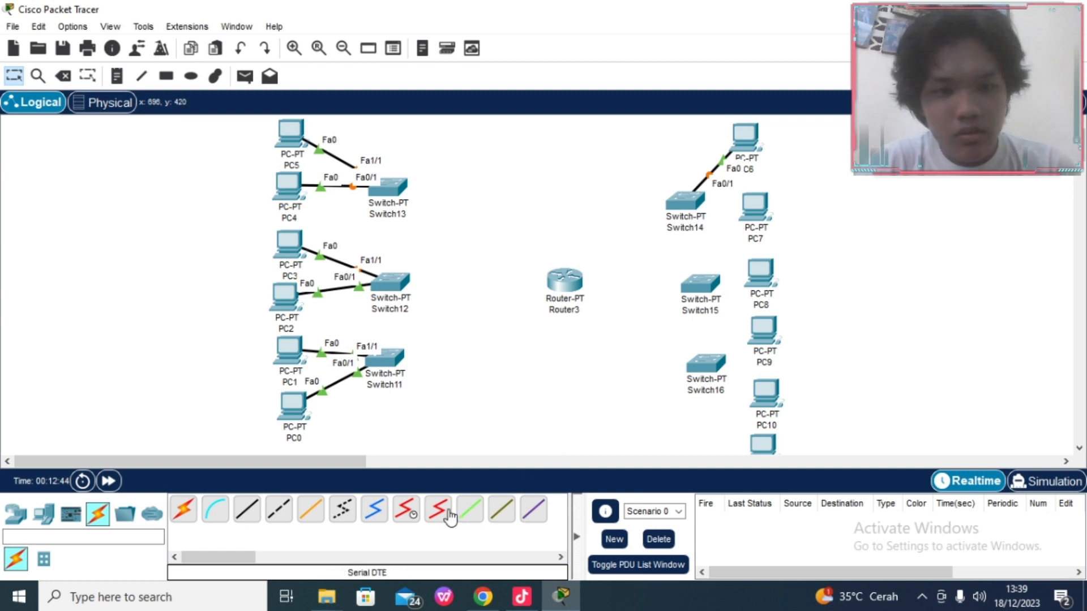
Step: Connect PC7's FastEthernet0 to Switch14's FastEthernet1/1 with a copper straight-through cable
left_click(243, 516)
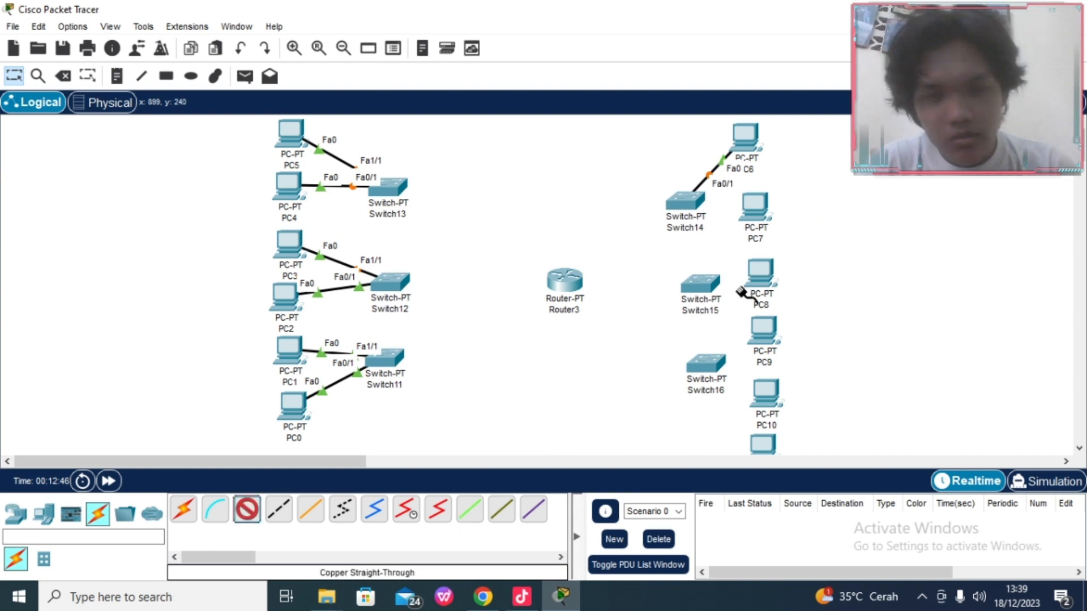
left_click(755, 214)
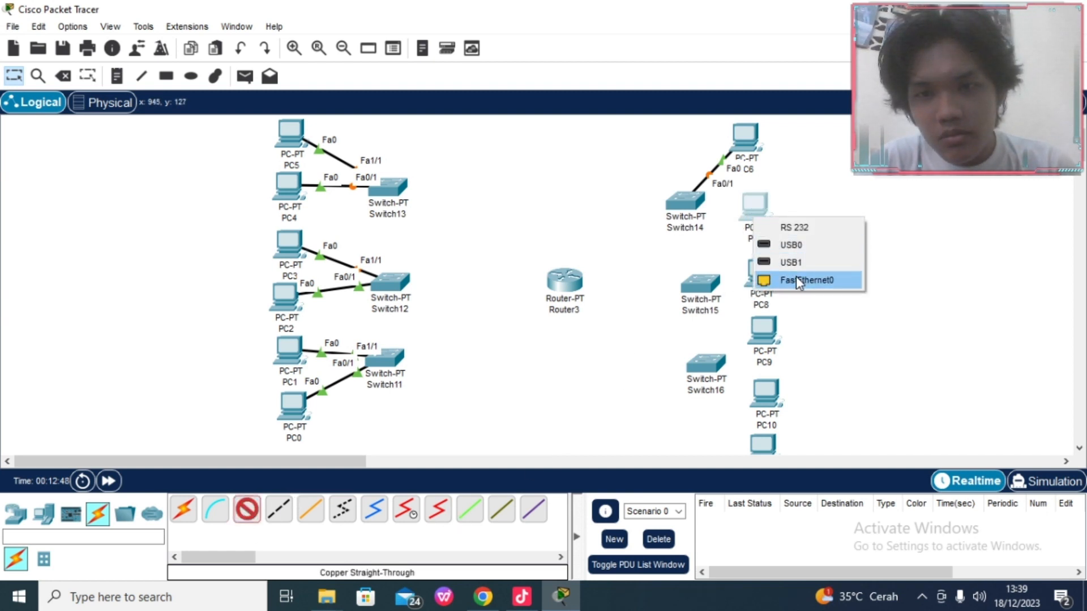
left_click(798, 279)
left_click(681, 206)
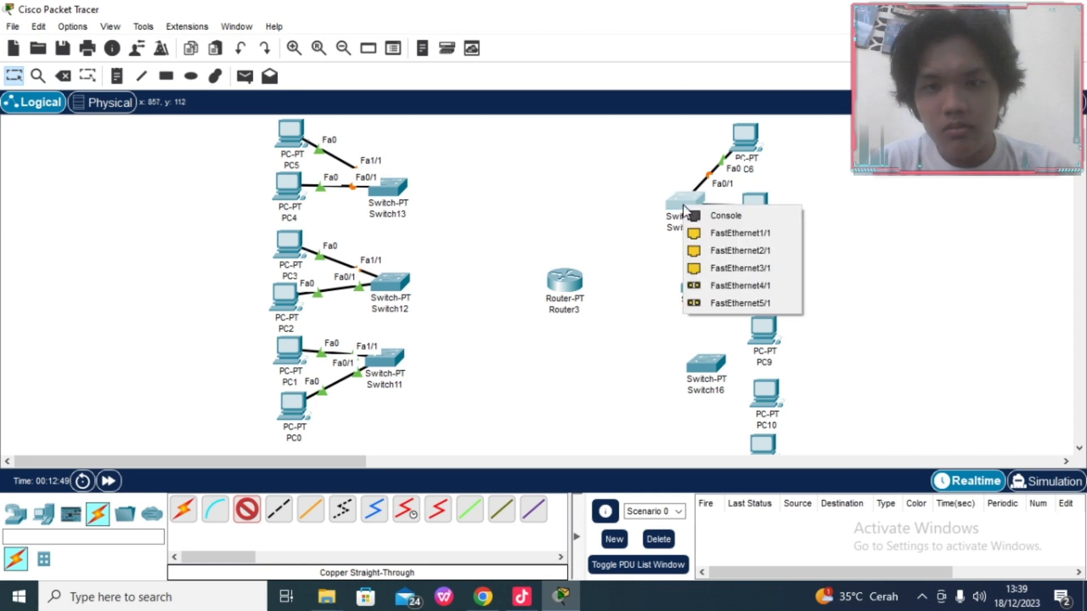
left_click(739, 228)
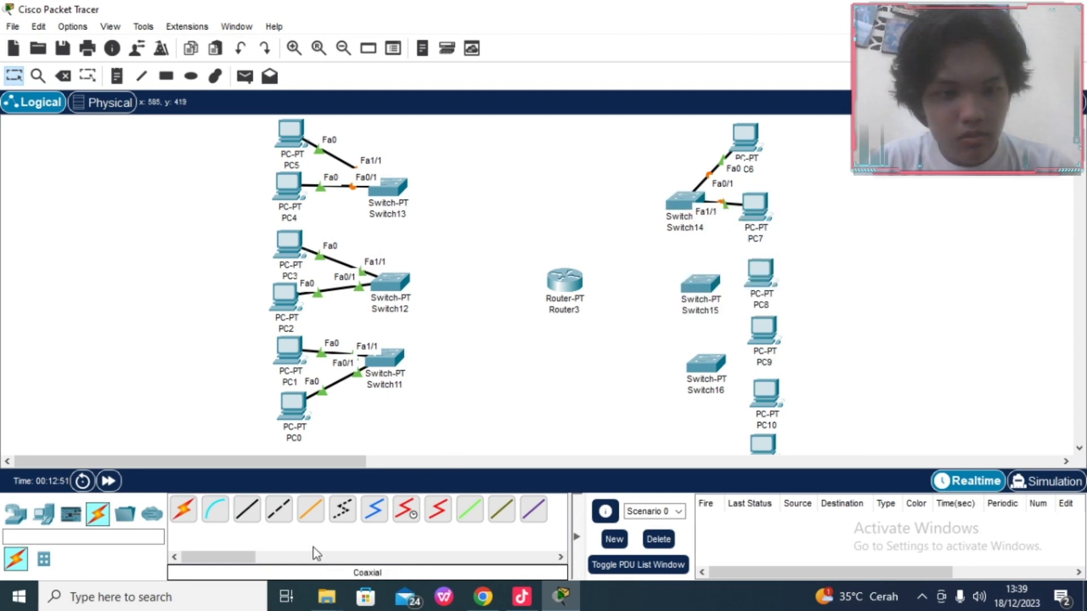
Step: Connect PC8's FastEthernet0 to Switch15's FastEthernet0/1 with a copper straight-through cable
left_click(254, 520)
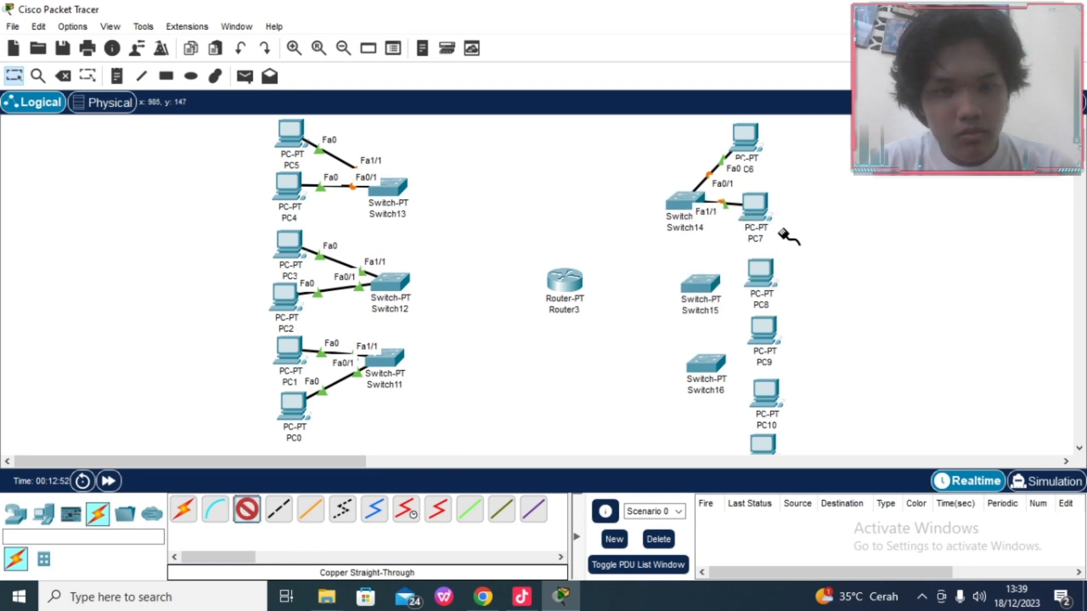
left_click(760, 273)
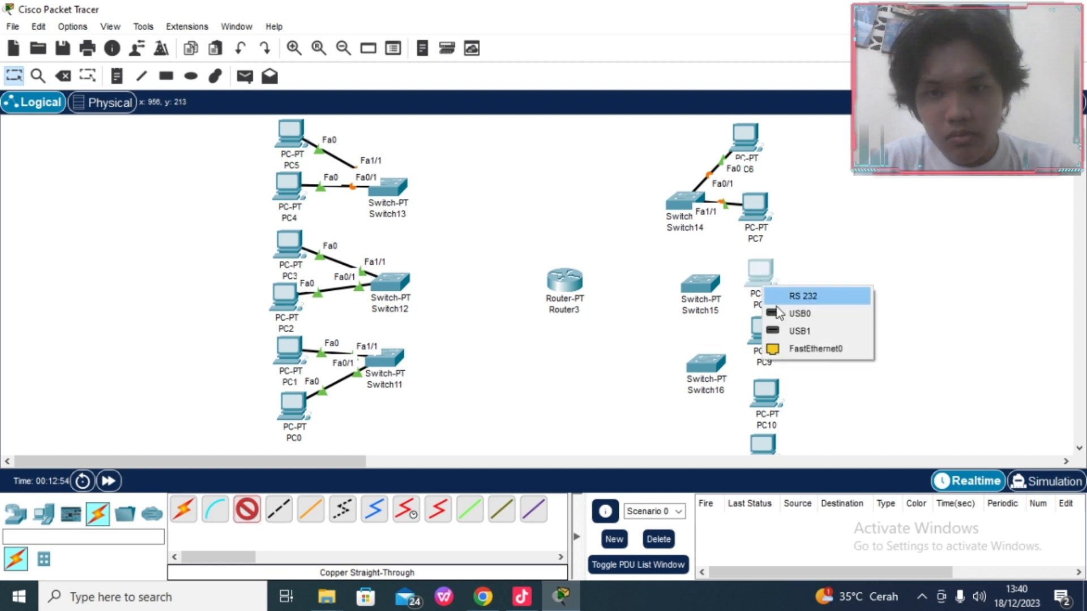
left_click(792, 349)
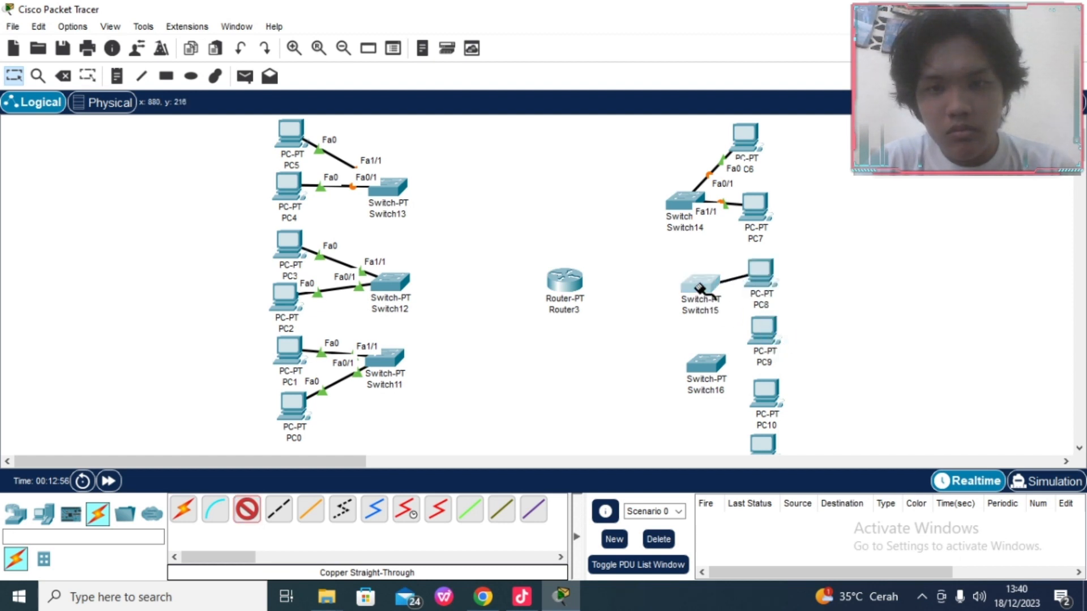
left_click(701, 290)
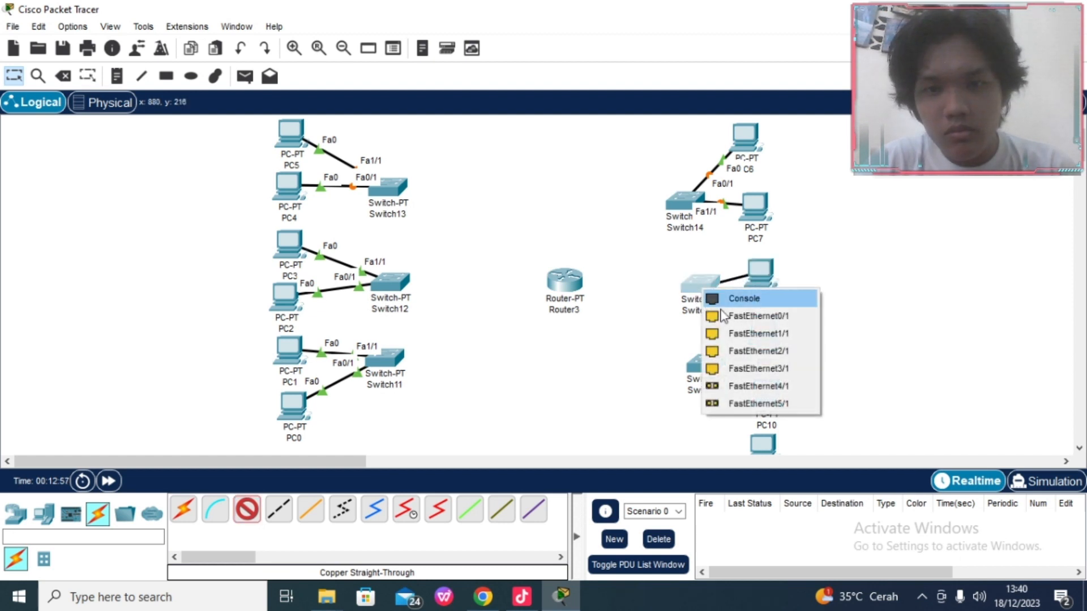
left_click(767, 320)
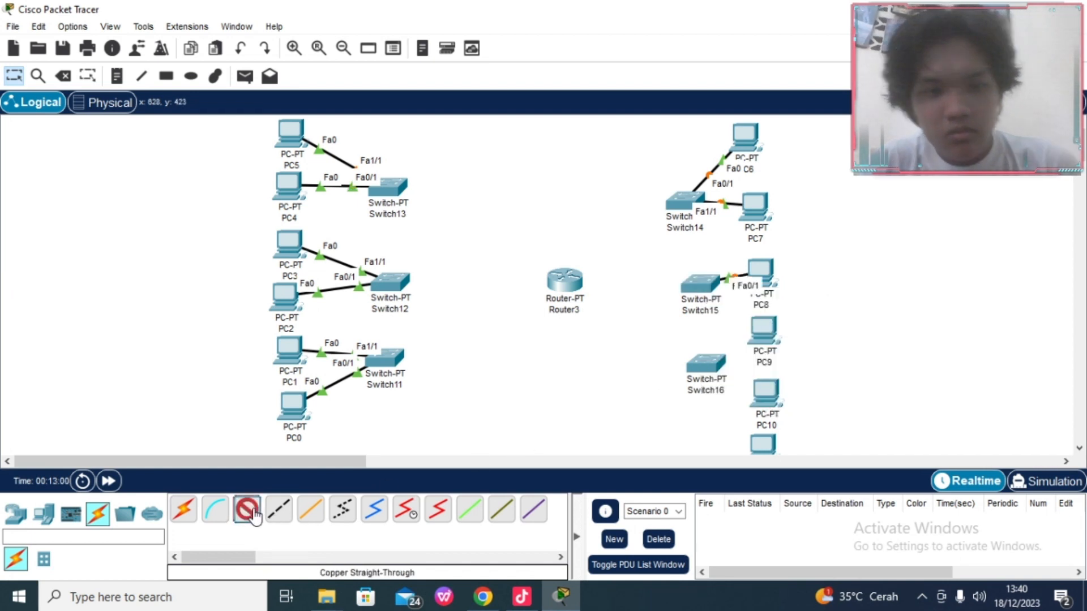
Step: Connect PC9's FastEthernet0 to Switch15's FastEthernet1/1 with a copper straight-through cable
left_click(768, 332)
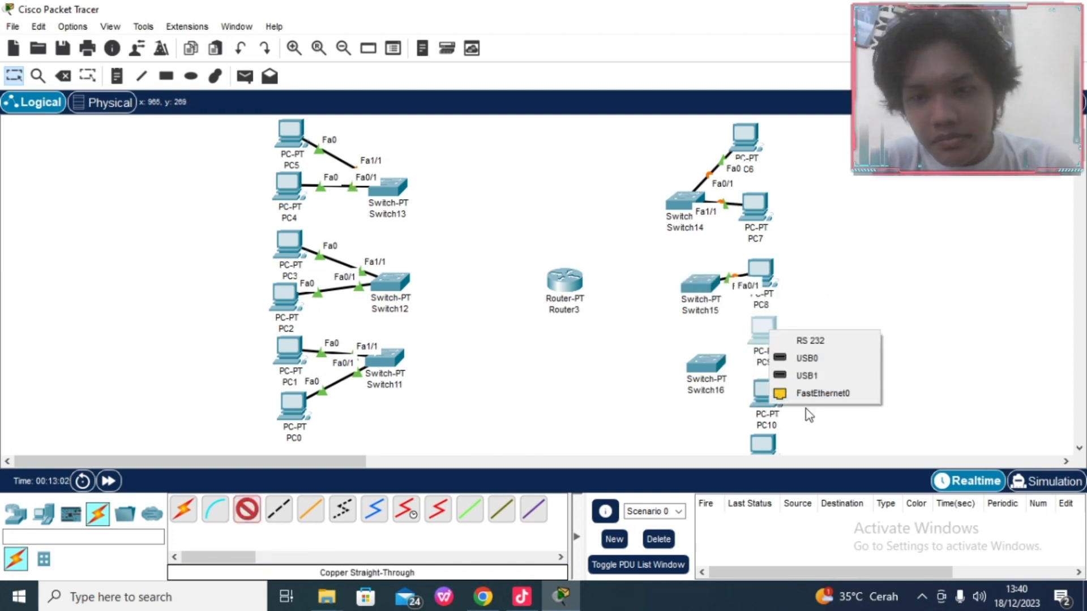
left_click(804, 391)
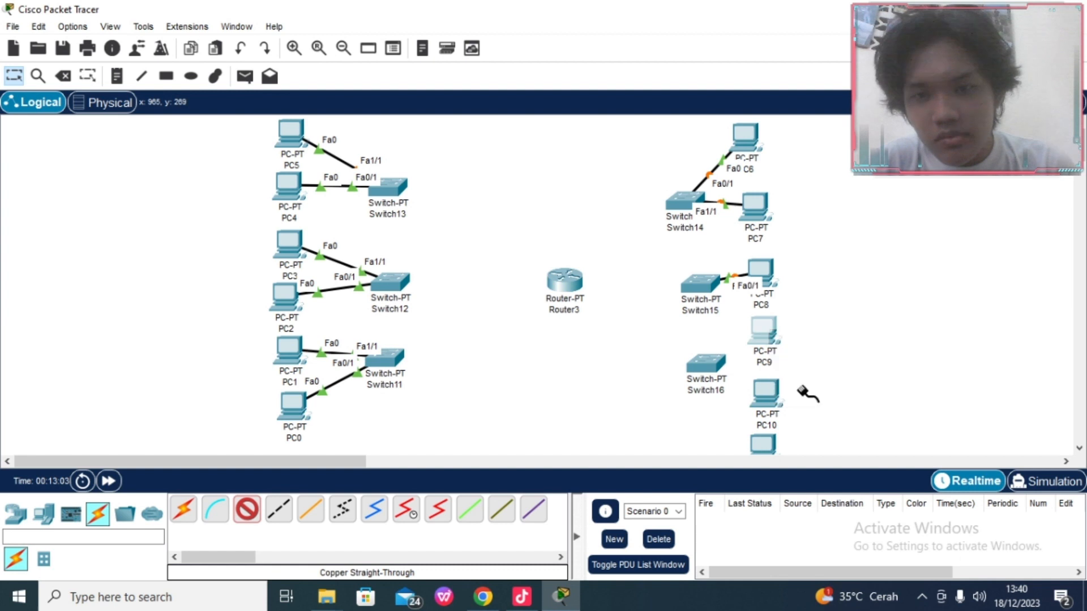
left_click(706, 290)
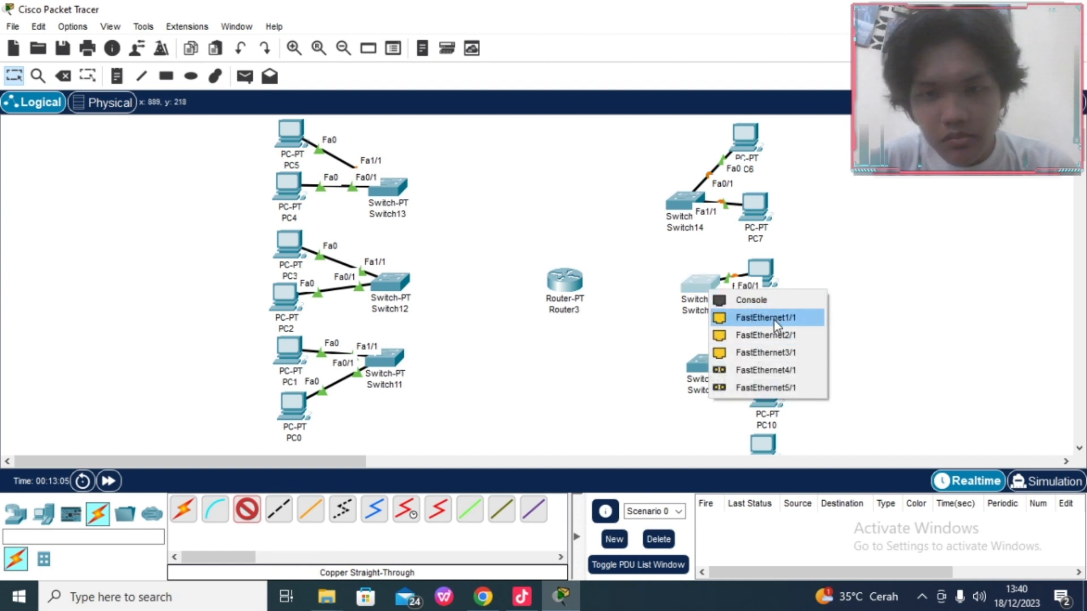
left_click(773, 320)
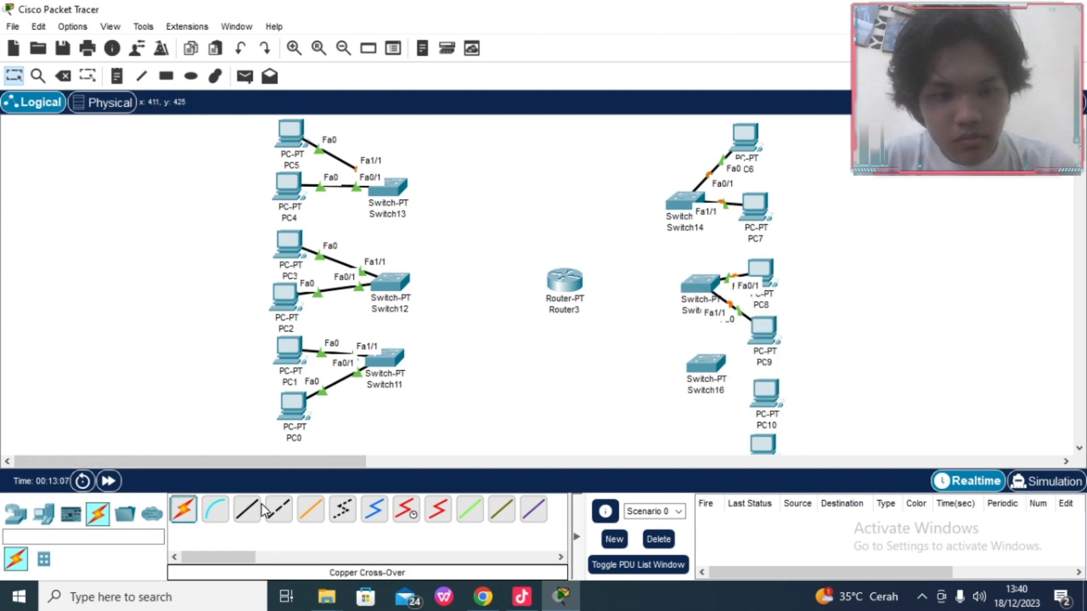
Step: Connect PC10's FastEthernet0 to Switch16's FastEthernet0/1 with a copper straight-through cable
left_click(246, 509)
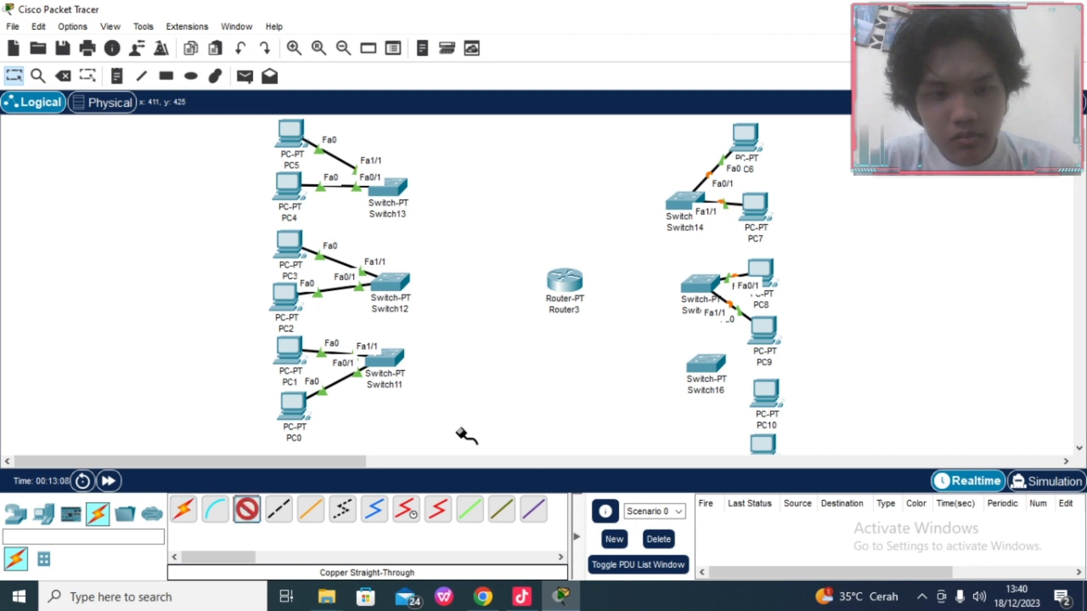
left_click(773, 393)
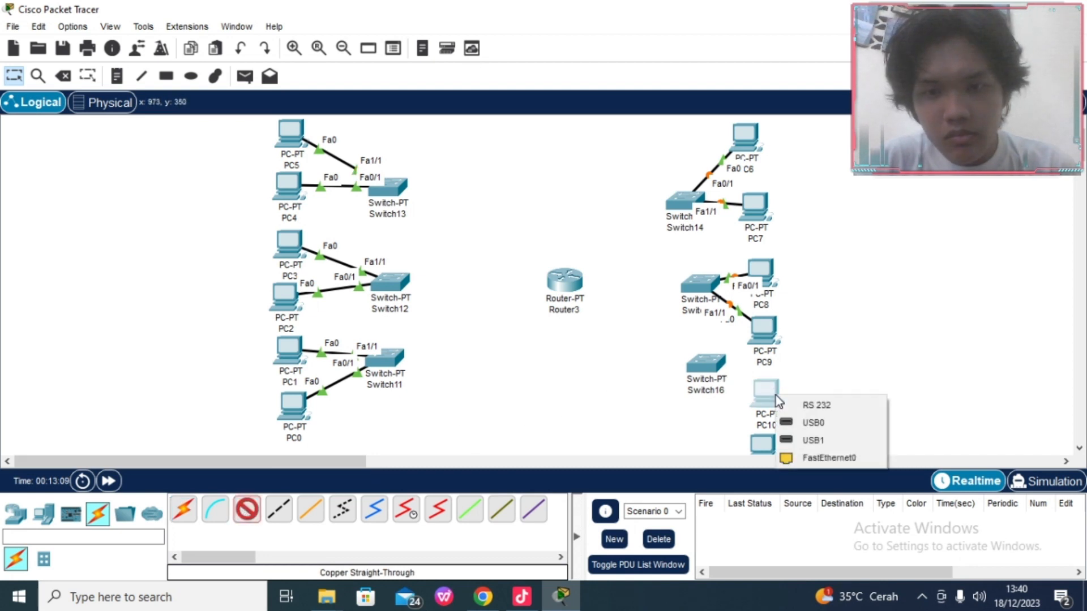
left_click(820, 457)
left_click(704, 368)
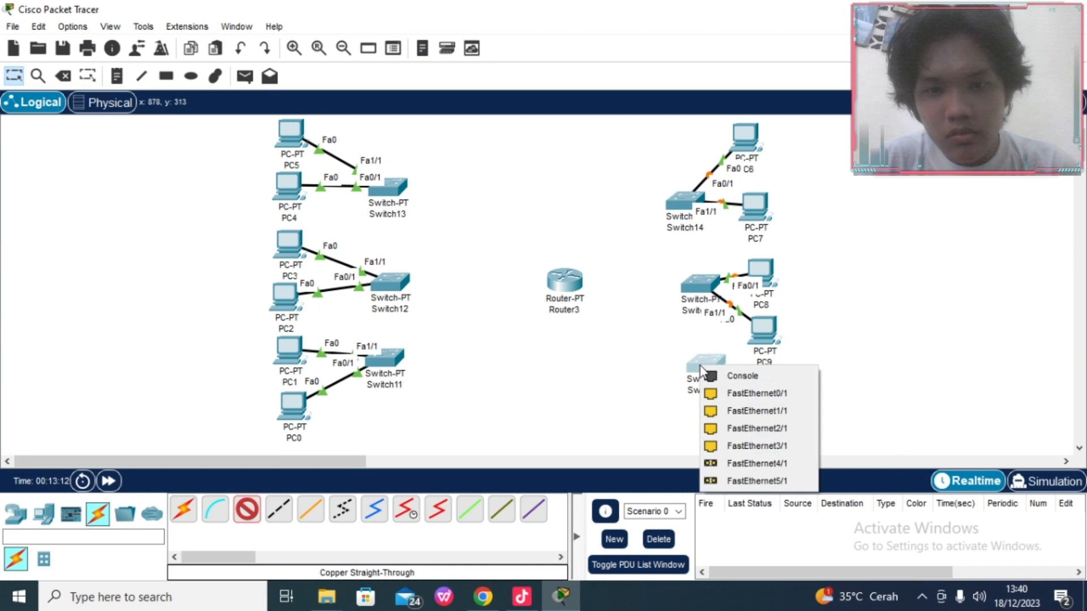
left_click(730, 393)
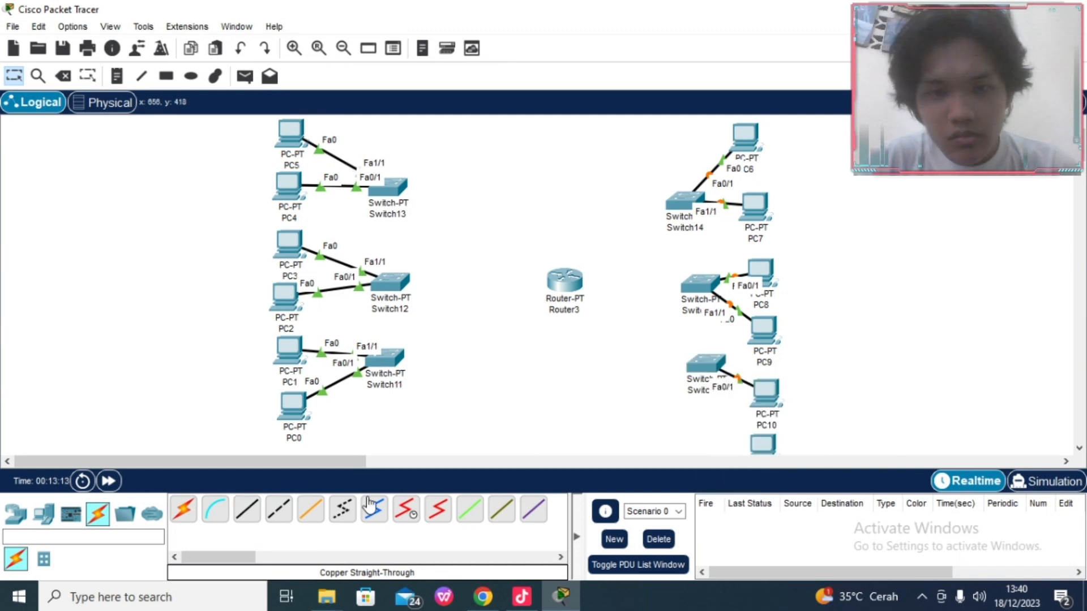
Step: Connect FastEthernet0 of the PC below PC10 to Switch16's FastEthernet1/1 with a copper straight-through cable
left_click(250, 515)
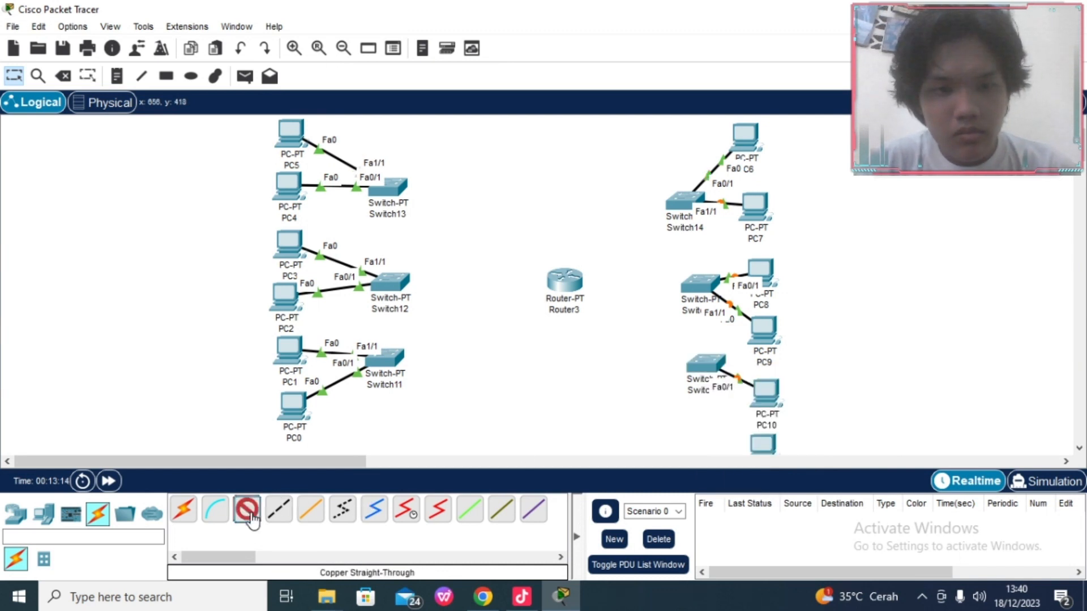
left_click(759, 440)
left_click(814, 499)
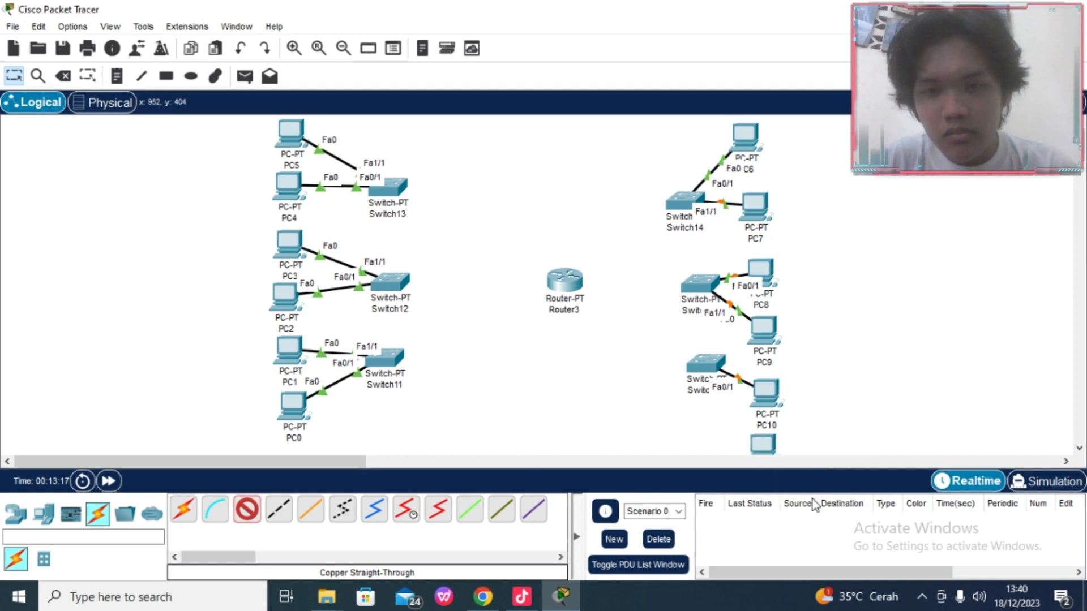
left_click(713, 367)
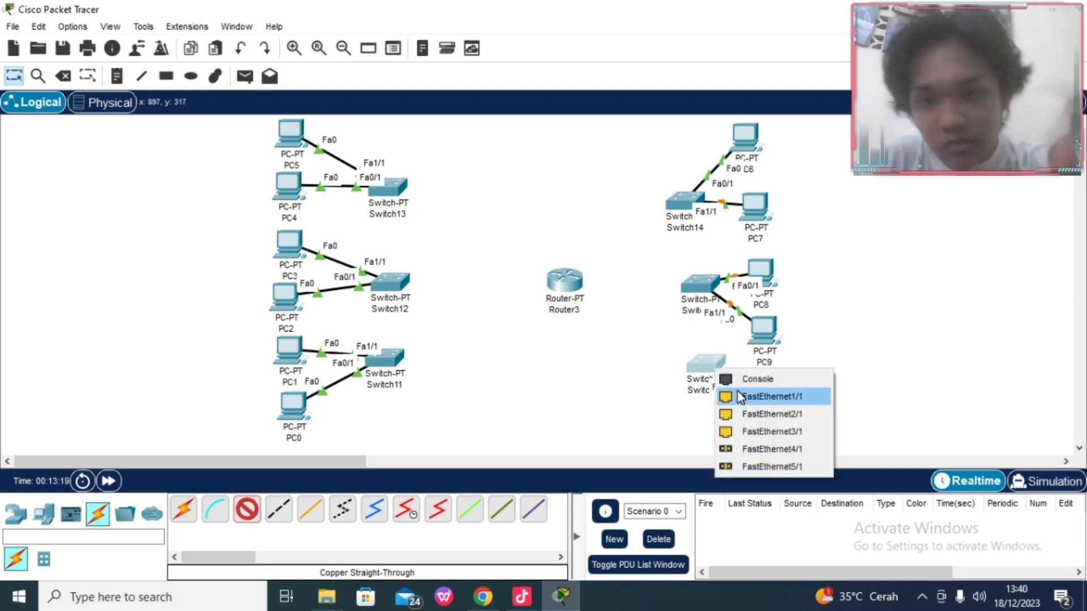
left_click(739, 398)
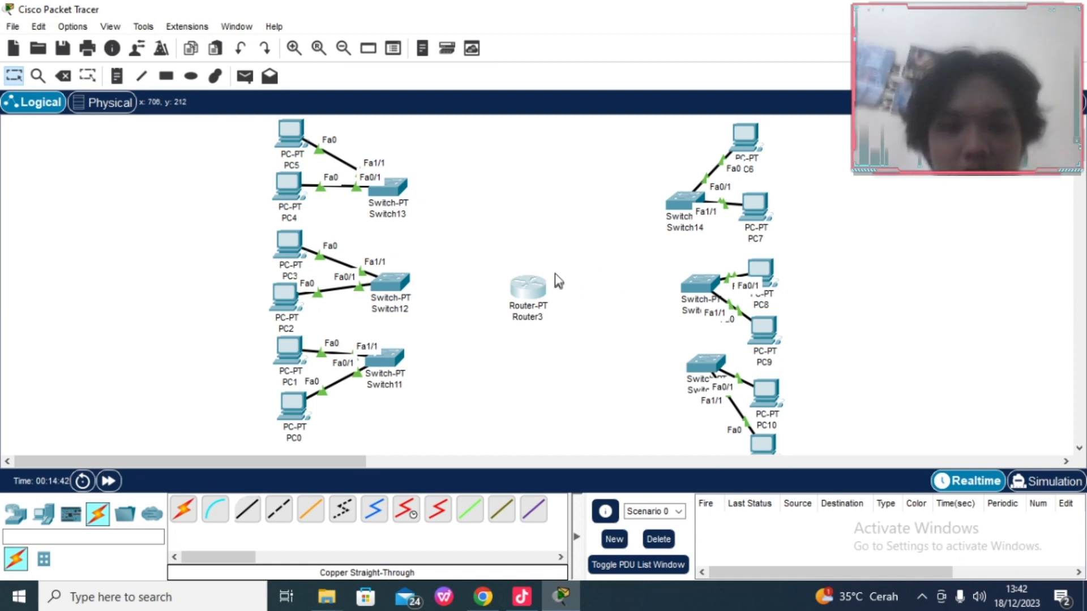
Step: Power off Router3 and install PT-ROUTER-NM-1CFE modules in its four empty slots
left_click(527, 291)
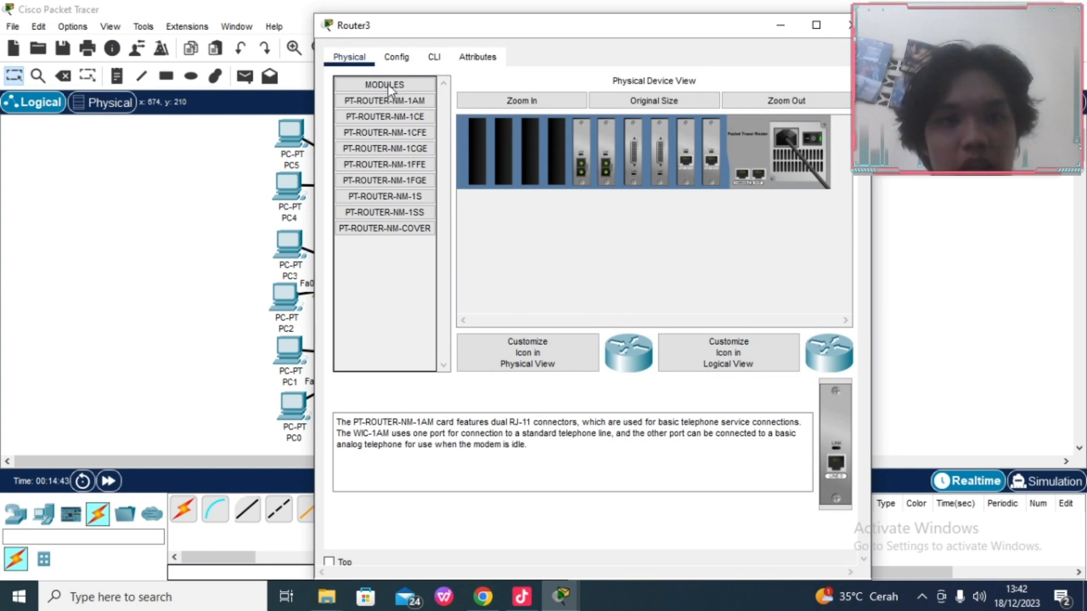
left_click(395, 135)
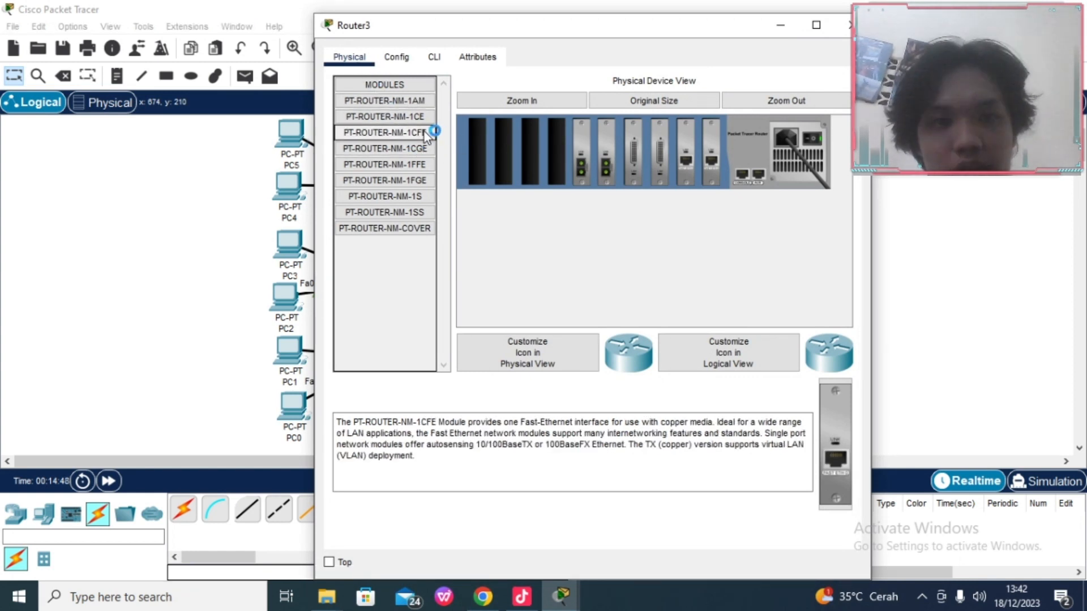
left_click(821, 141)
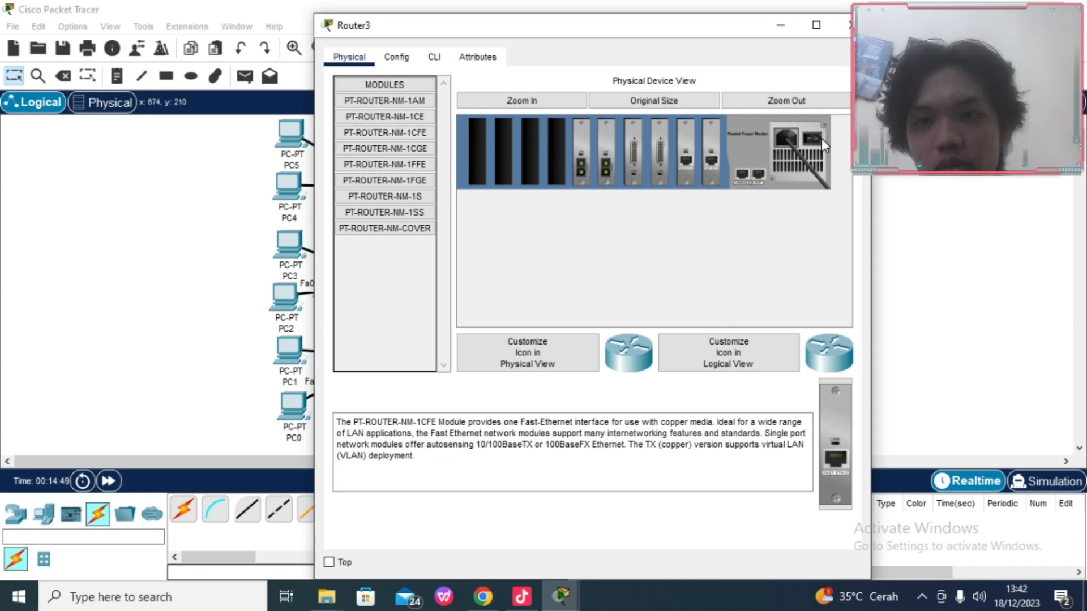
left_click_drag(613, 247, 573, 189)
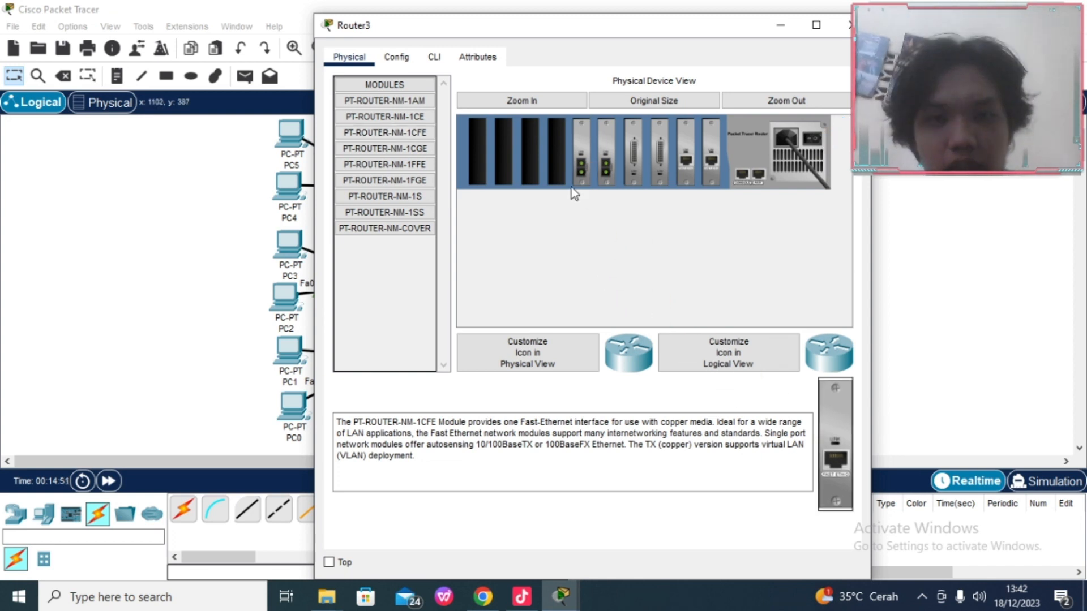
left_click_drag(840, 450, 548, 120)
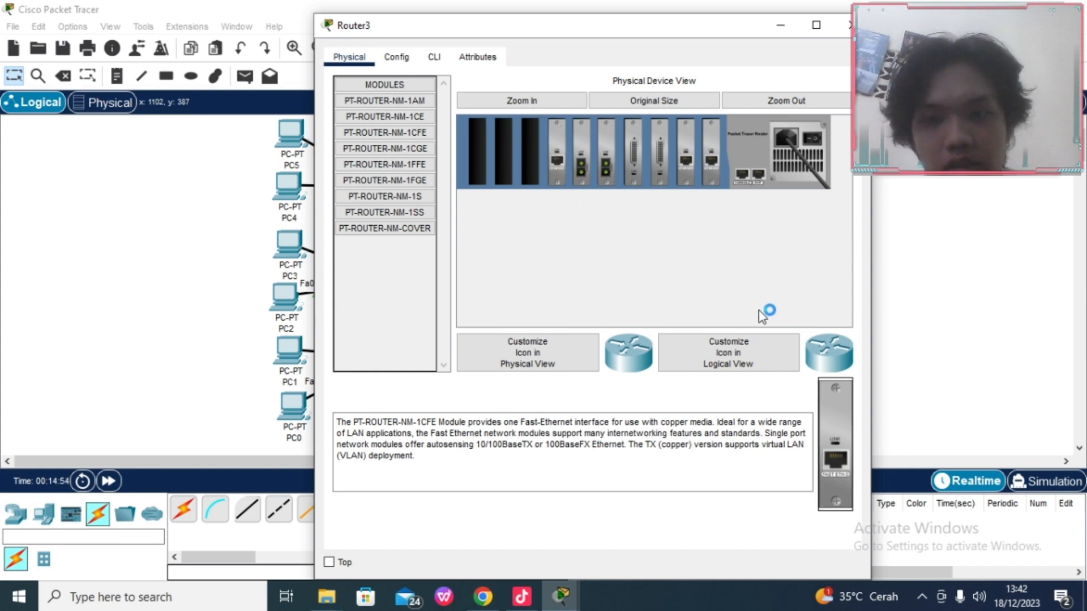
left_click_drag(835, 450, 532, 163)
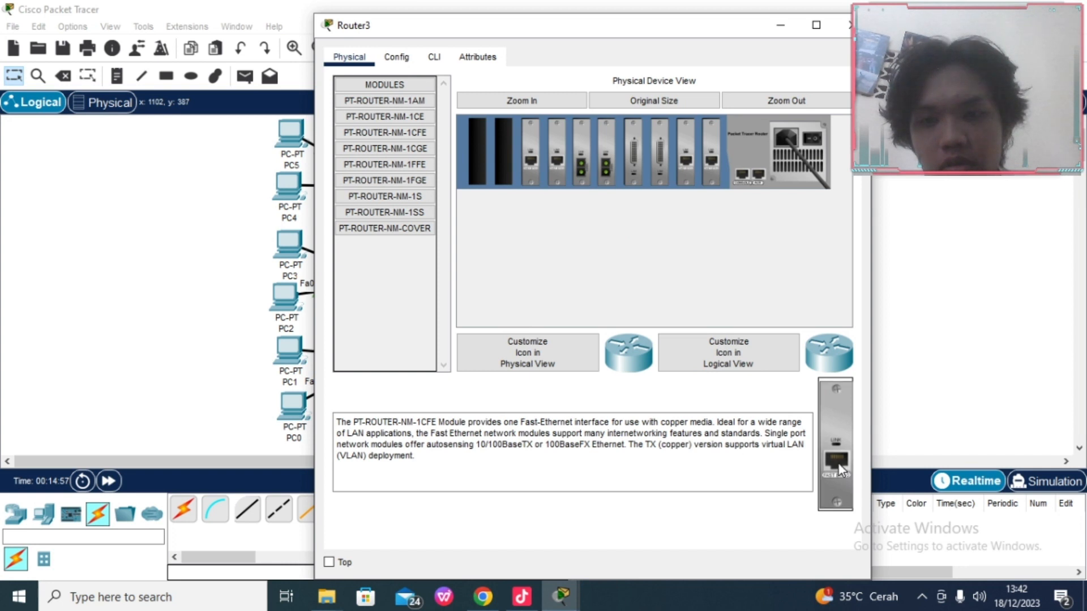
left_click_drag(838, 464, 575, 226)
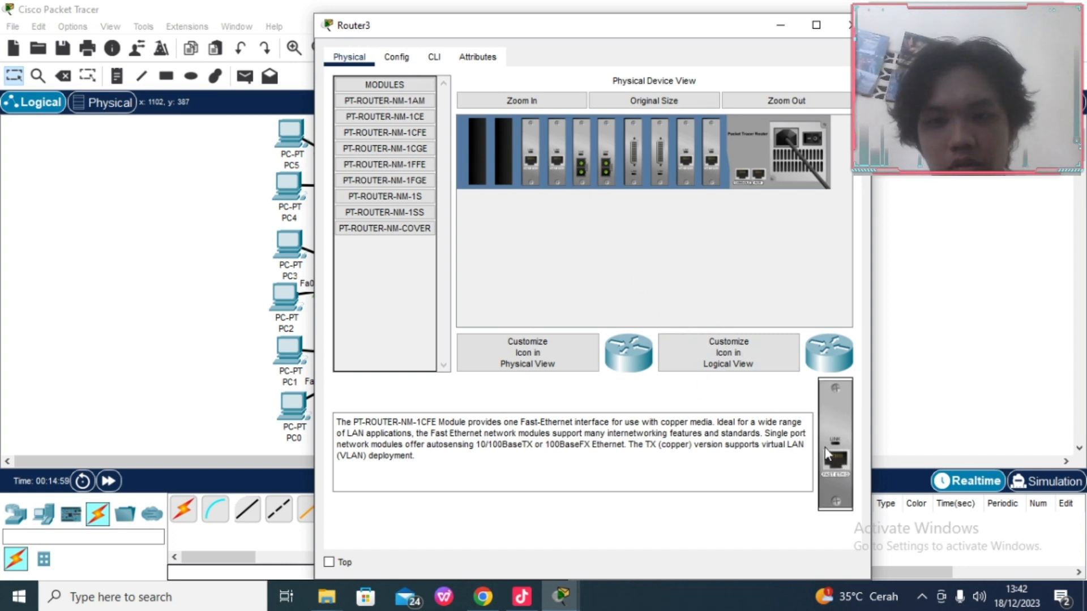
left_click_drag(827, 448, 511, 176)
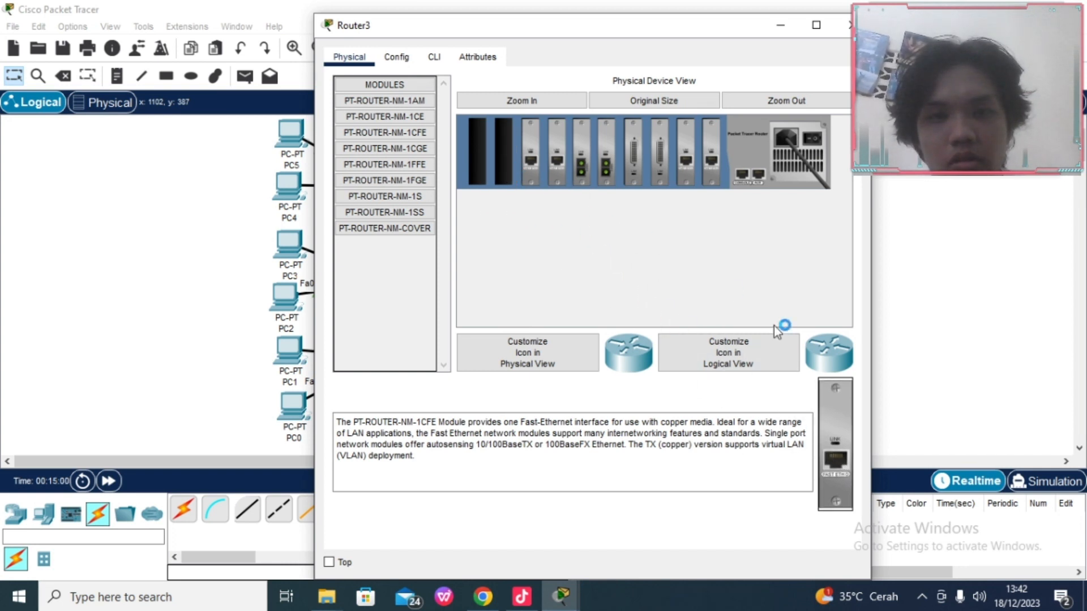
left_click_drag(844, 416, 508, 167)
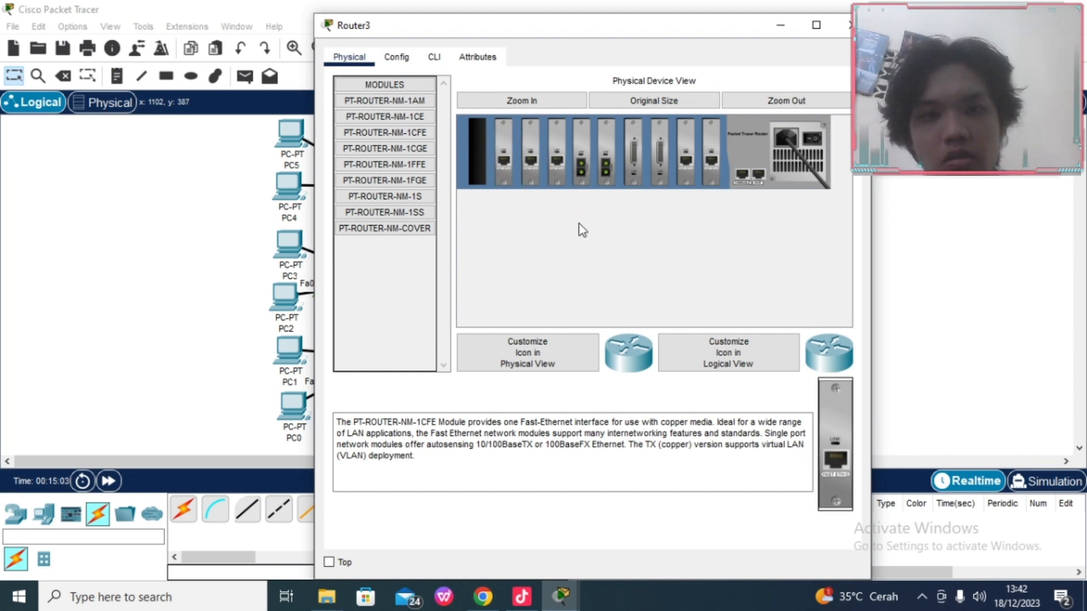
left_click_drag(843, 458, 483, 162)
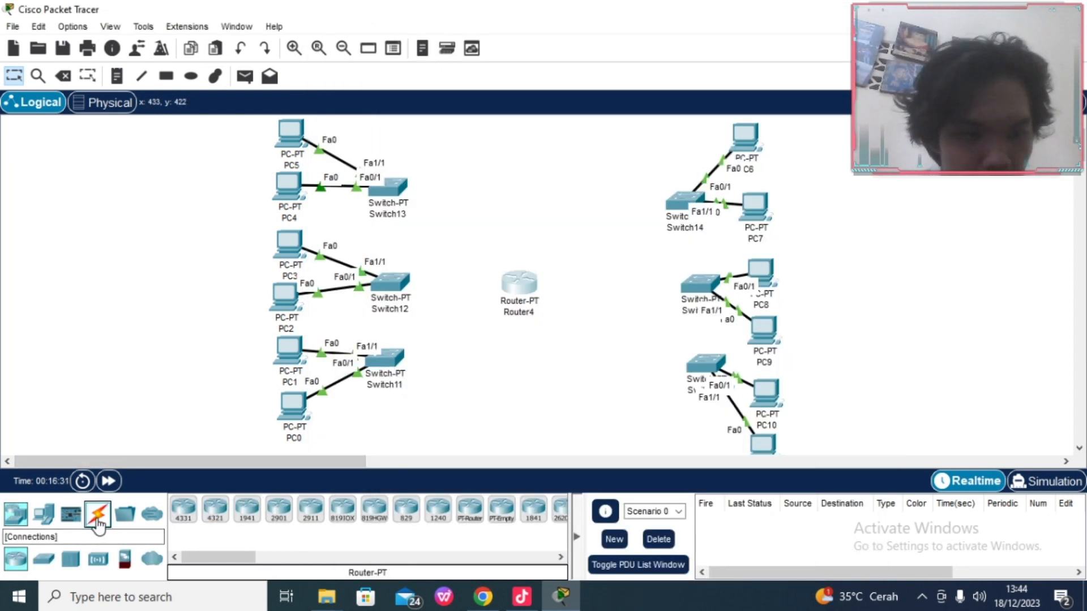
Step: Connect Switch11's FastEthernet2/1 to Router4's FastEthernet0/0 with a copper straight-through cable
left_click(98, 514)
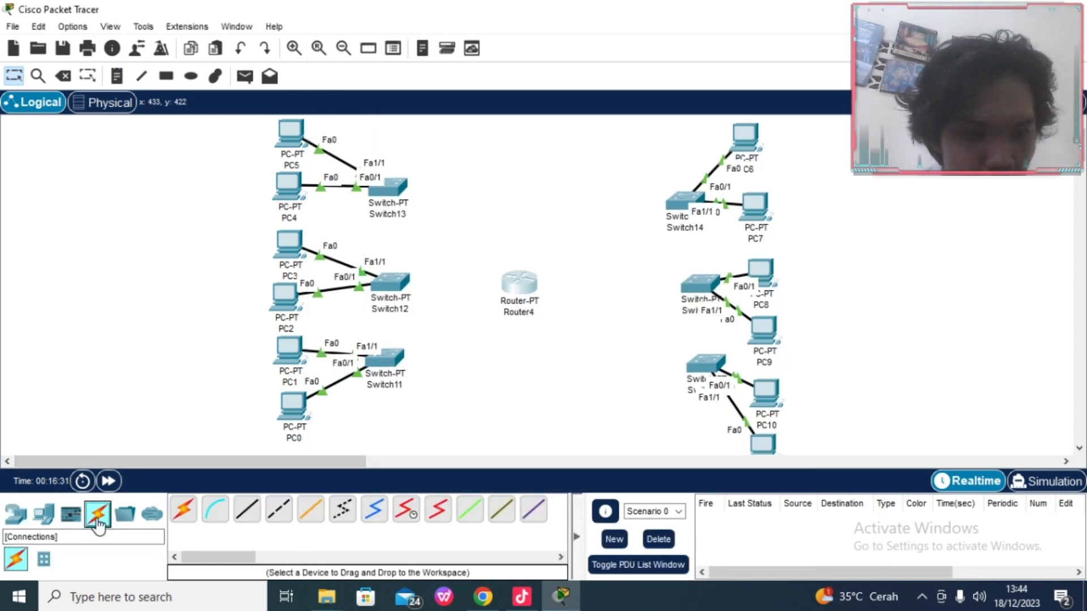
left_click(244, 515)
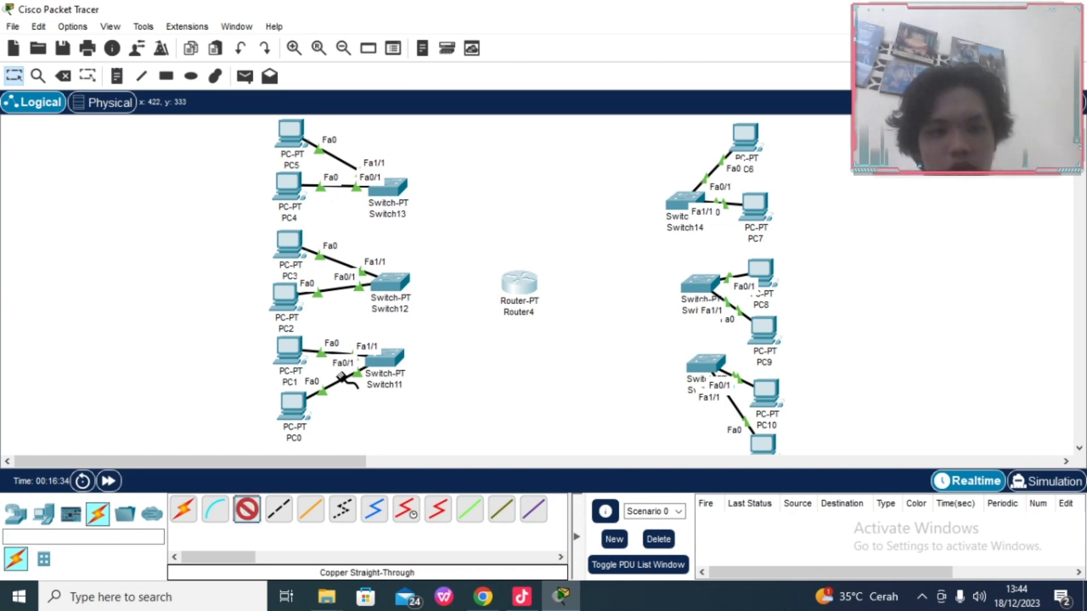
left_click(389, 362)
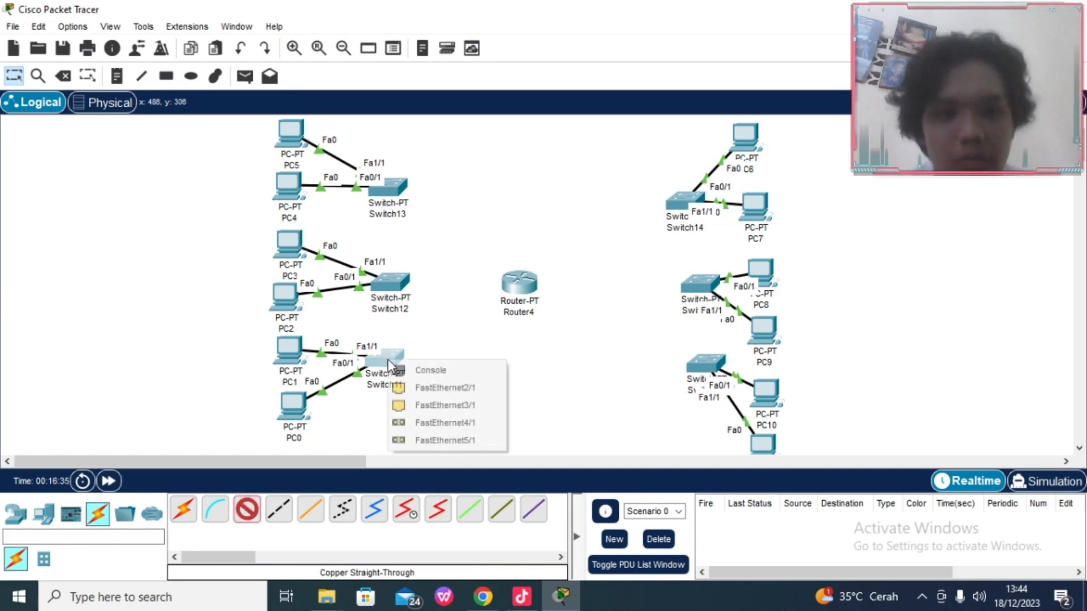
left_click(467, 387)
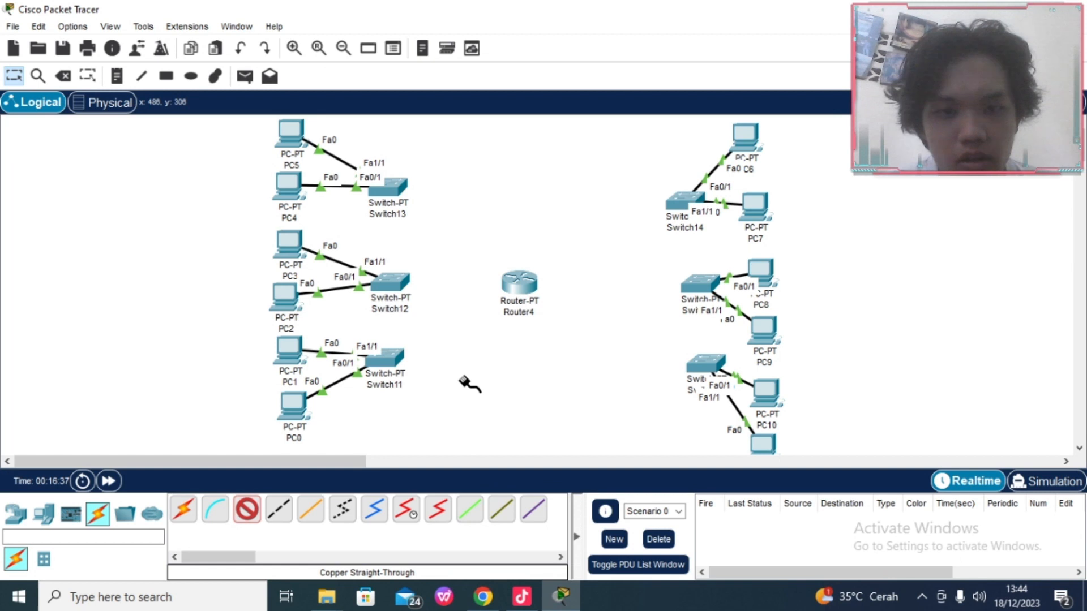
left_click(518, 285)
left_click(562, 337)
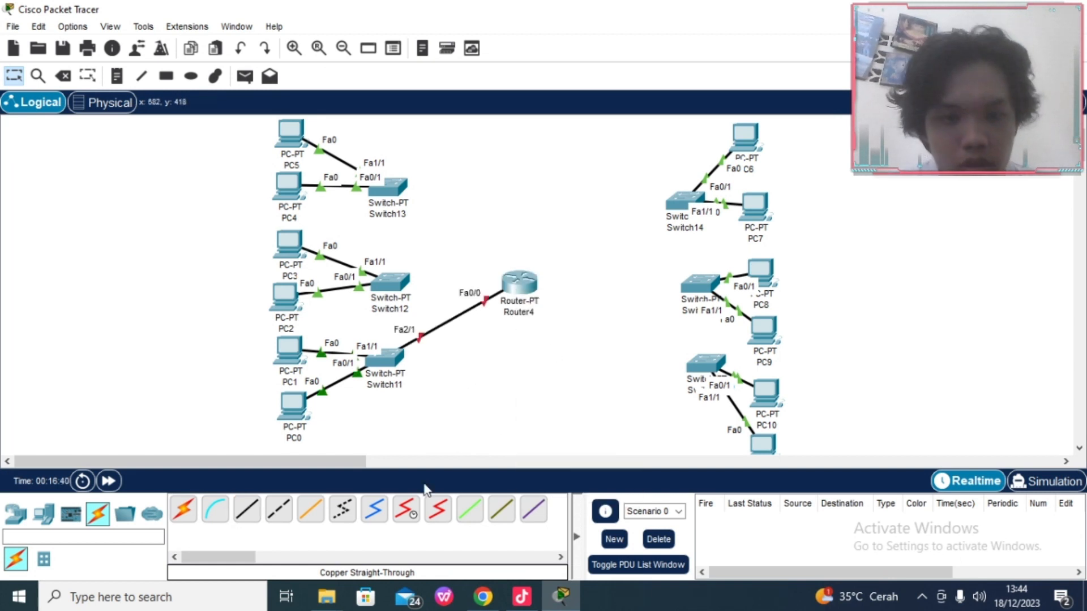
Step: Connect Switch12's FastEthernet2/1 to Router4's FastEthernet1/0 with a copper straight-through cable
left_click(244, 515)
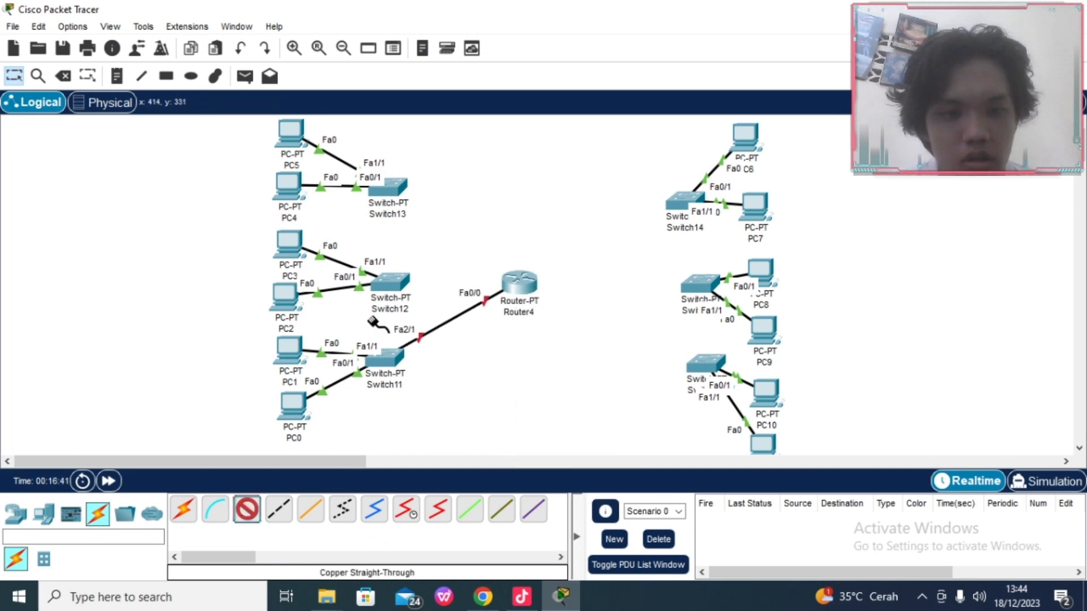
left_click(399, 291)
left_click(439, 315)
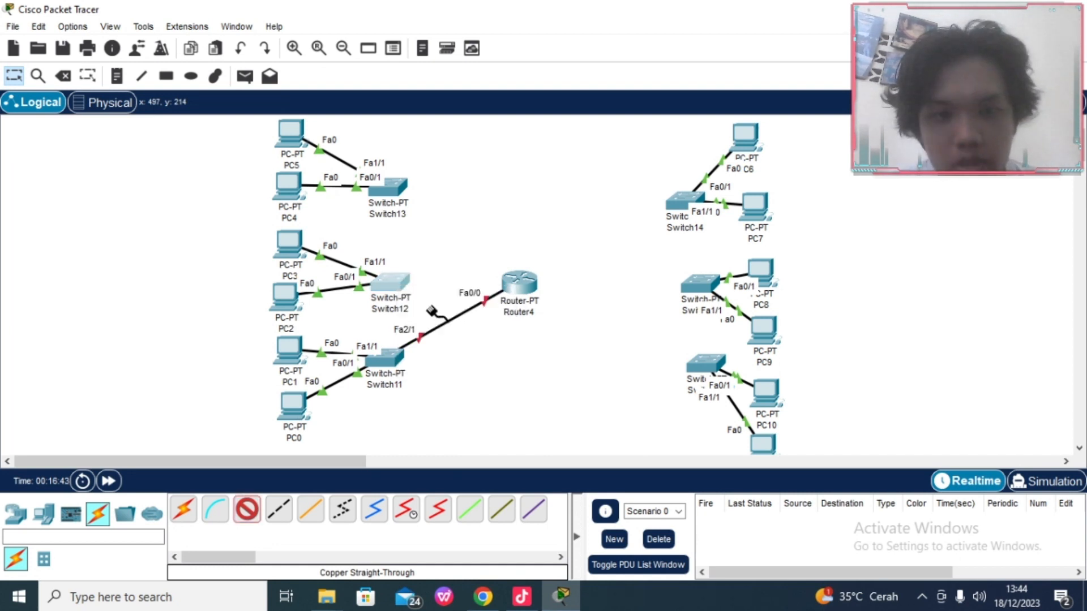
left_click(526, 282)
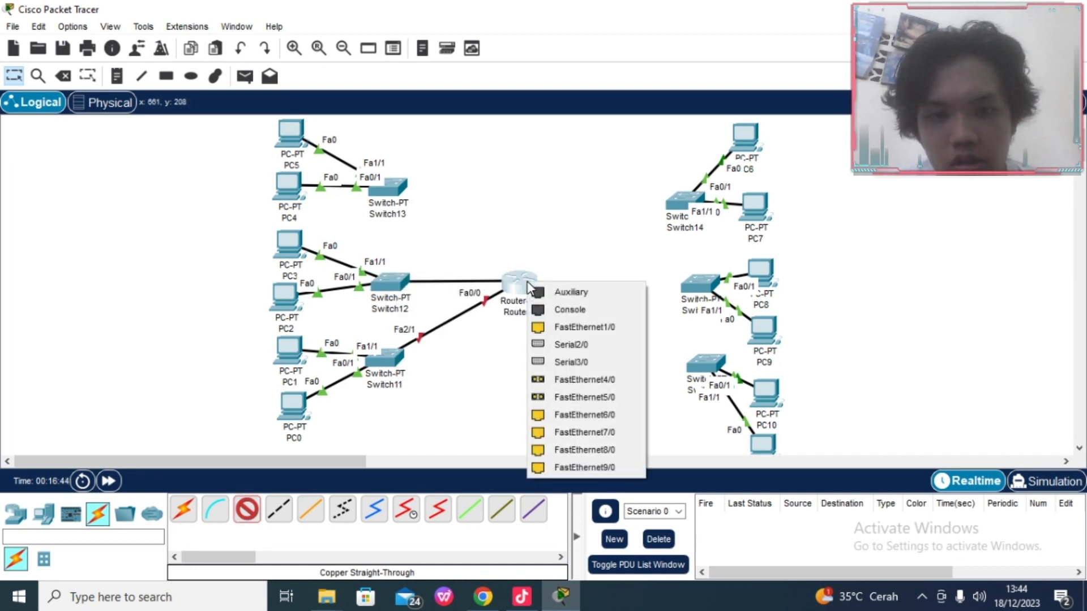
left_click(584, 327)
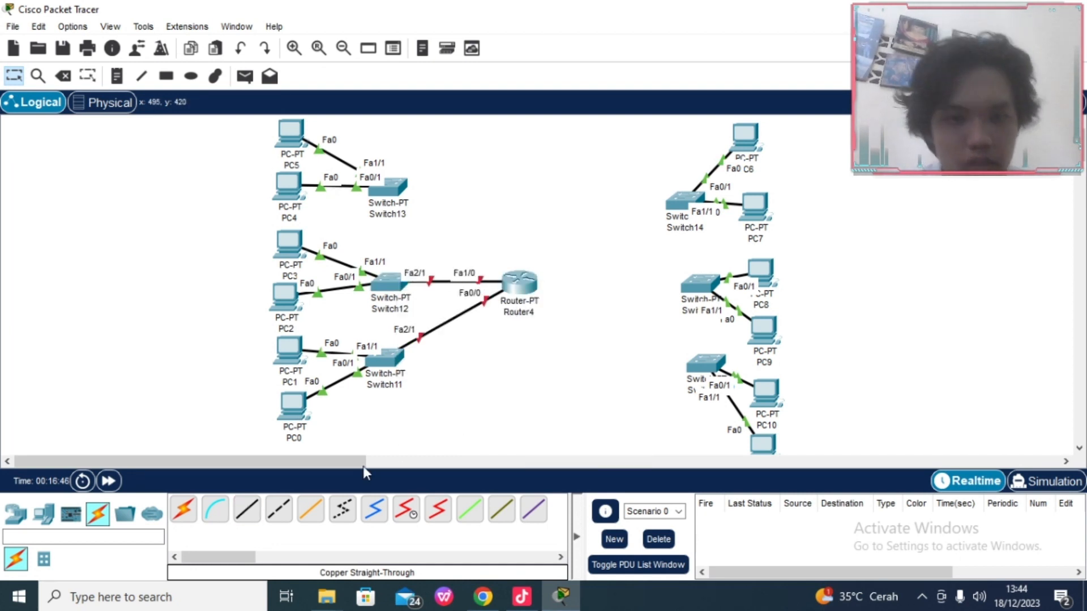
Step: Connect Switch13's FastEthernet2/1 to Router4's FastEthernet6/0 with a copper straight-through cable
left_click(247, 509)
left_click(396, 187)
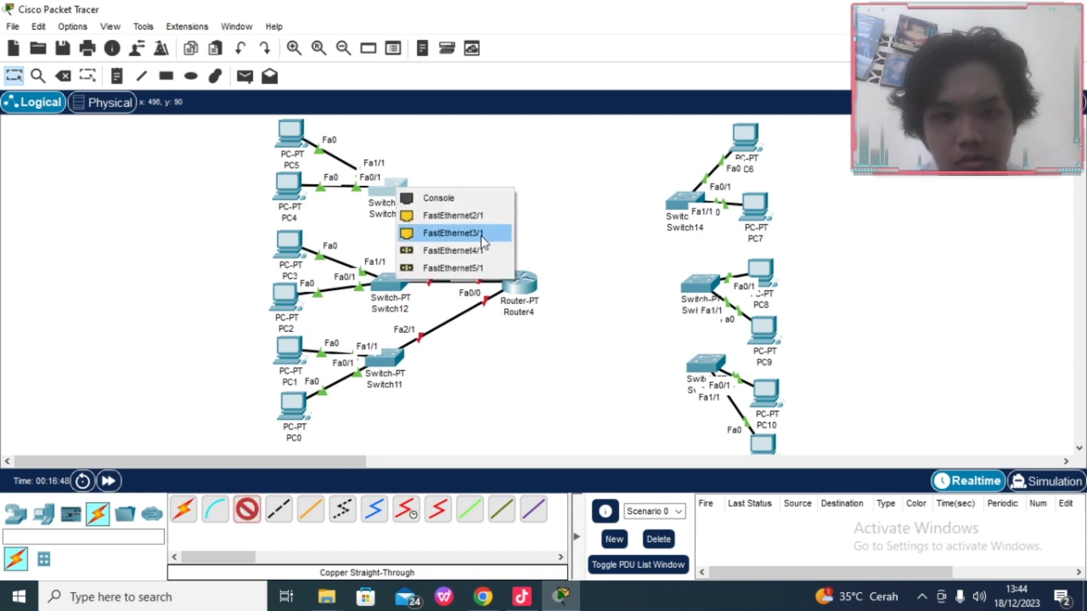
left_click(475, 218)
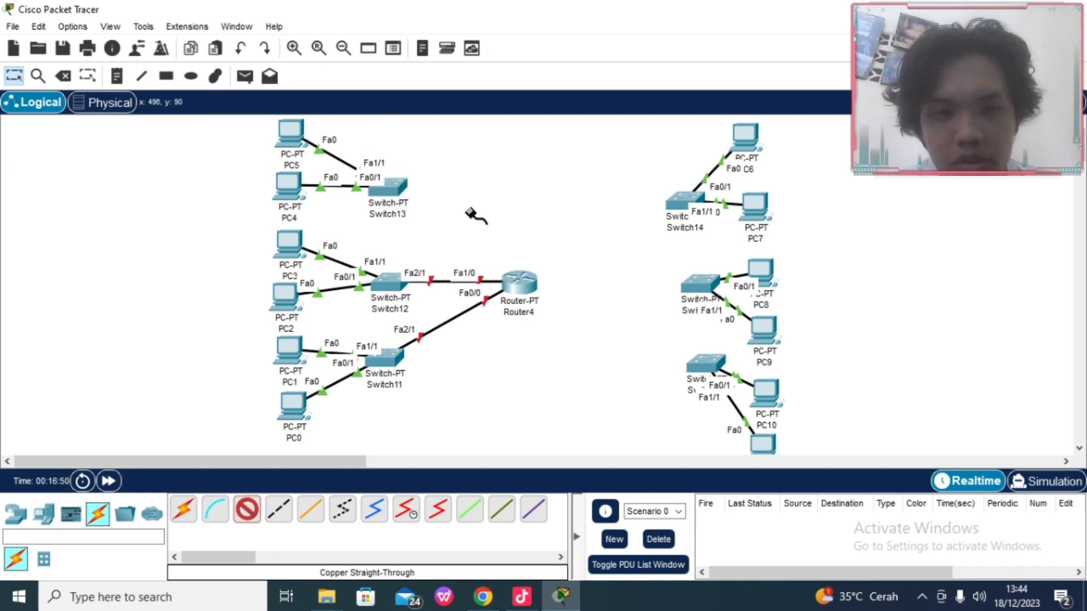
left_click(526, 284)
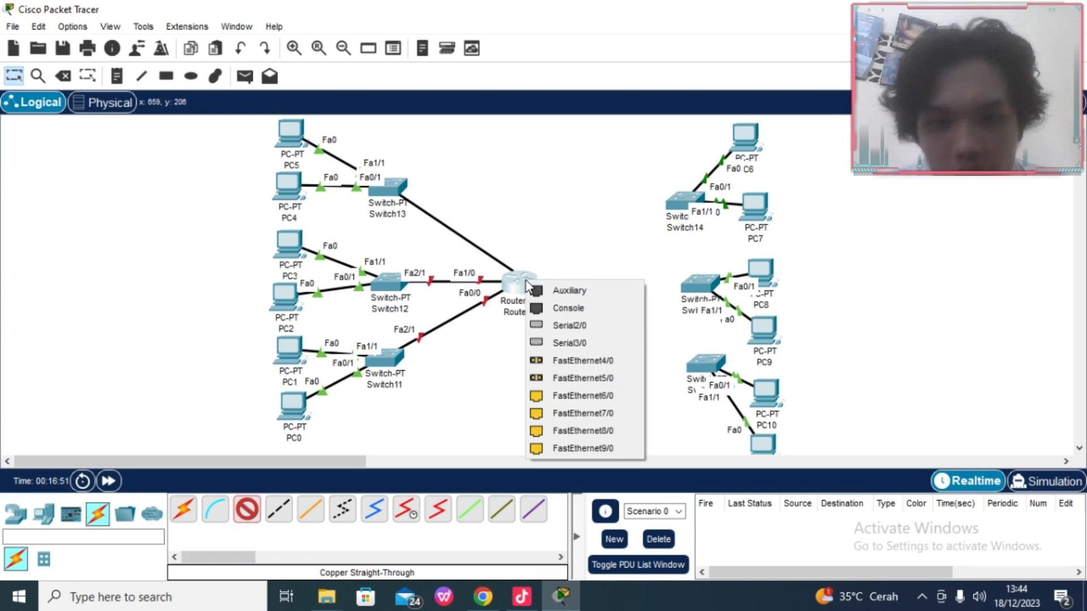
left_click(607, 390)
Step: Connect Switch14's FastEthernet2/1 to Router4's FastEthernet7/0 with a copper straight-through cable
left_click(247, 509)
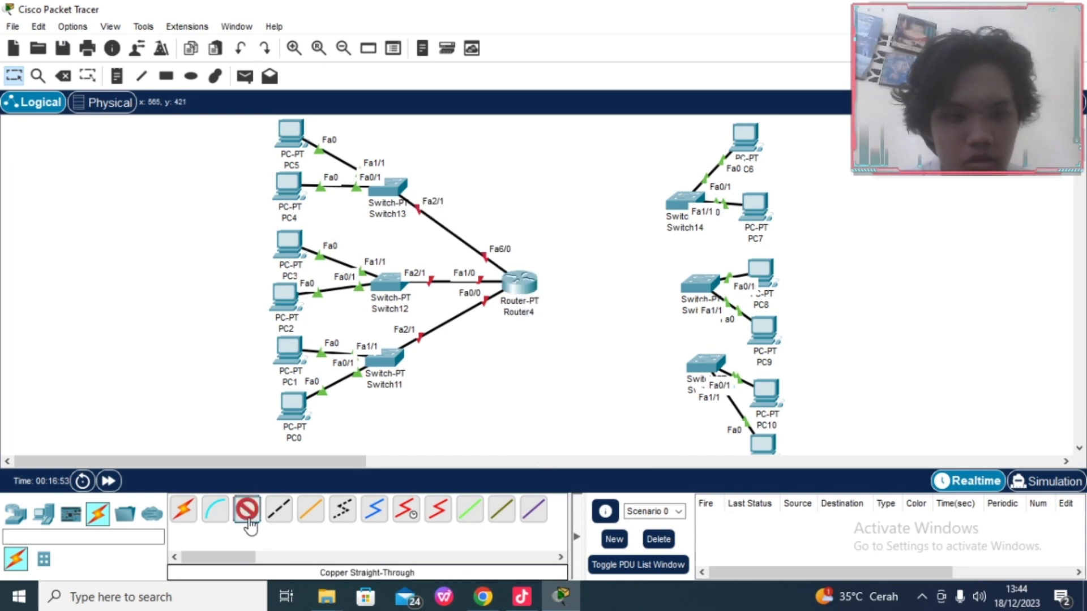
left_click(688, 200)
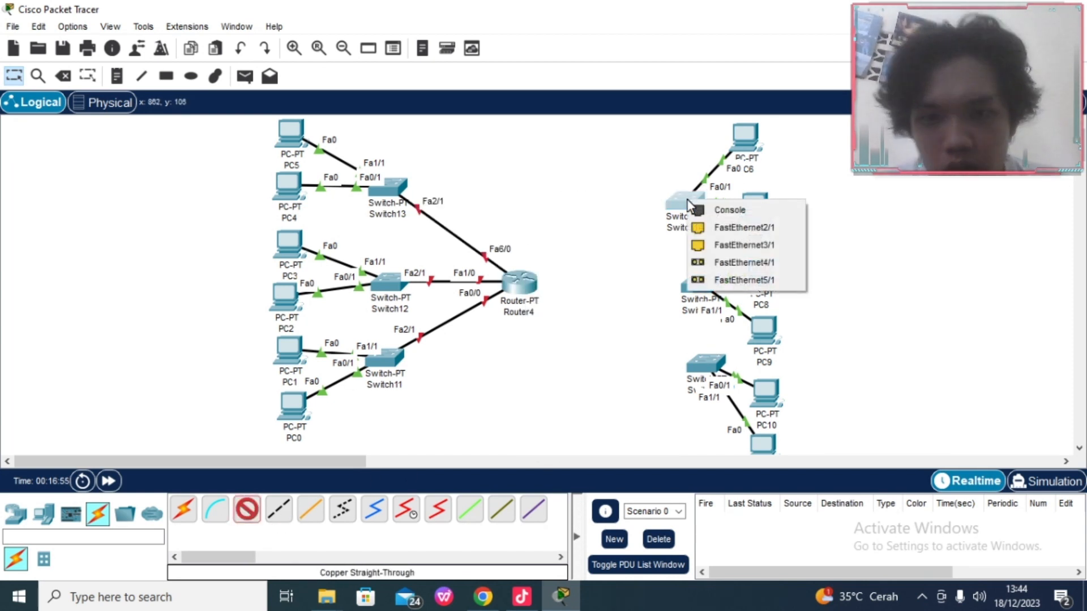
left_click(747, 245)
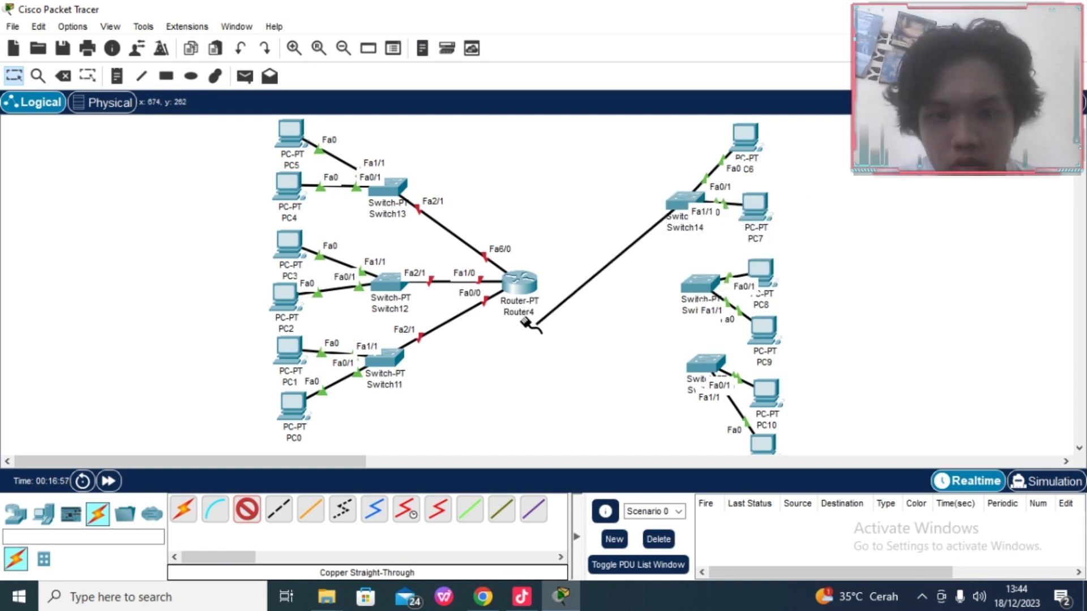
left_click(528, 286)
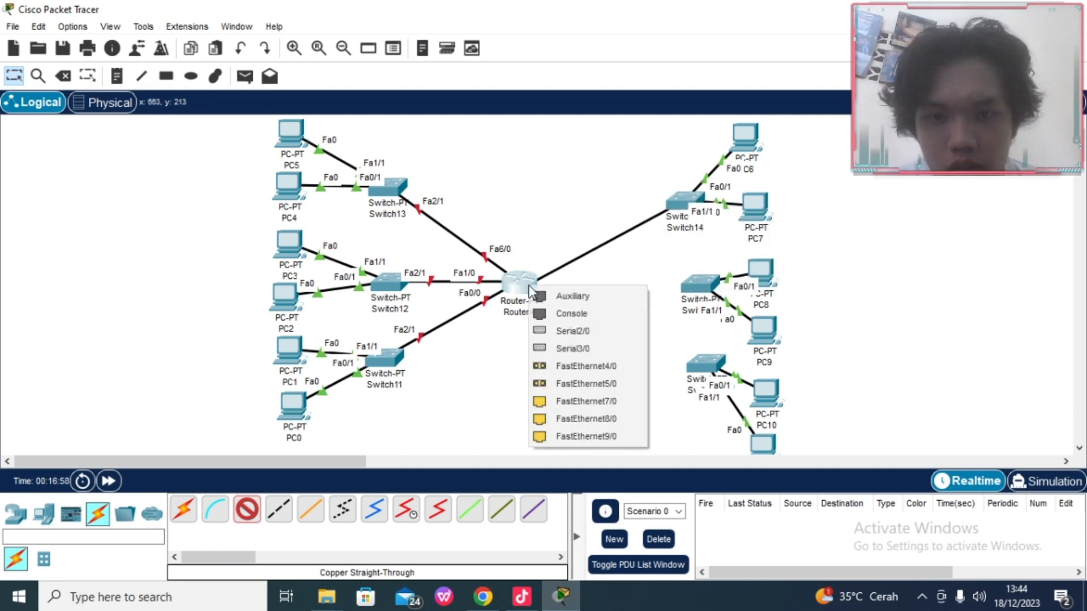
left_click(598, 398)
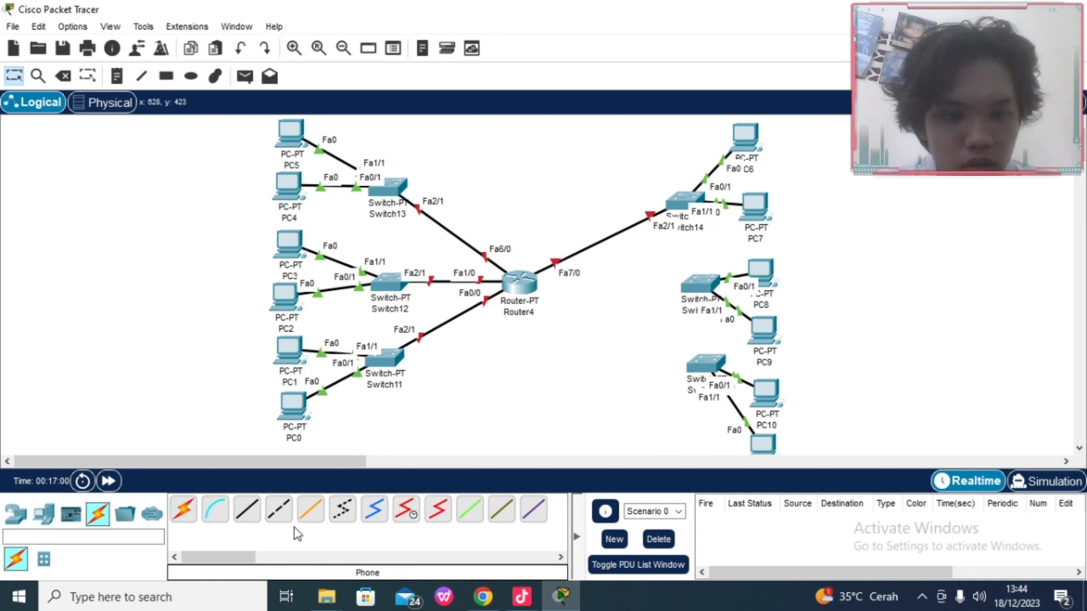
Step: Connect Switch15's FastEthernet2/1 to Router4's FastEthernet8/0 with a copper straight-through cable
left_click(254, 520)
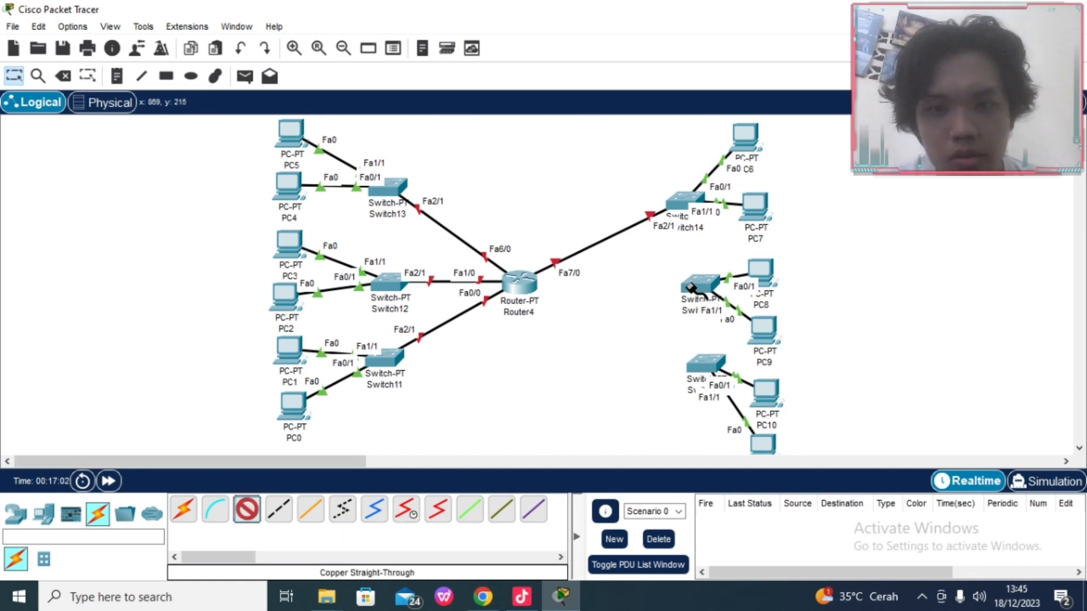
left_click(692, 290)
left_click(760, 317)
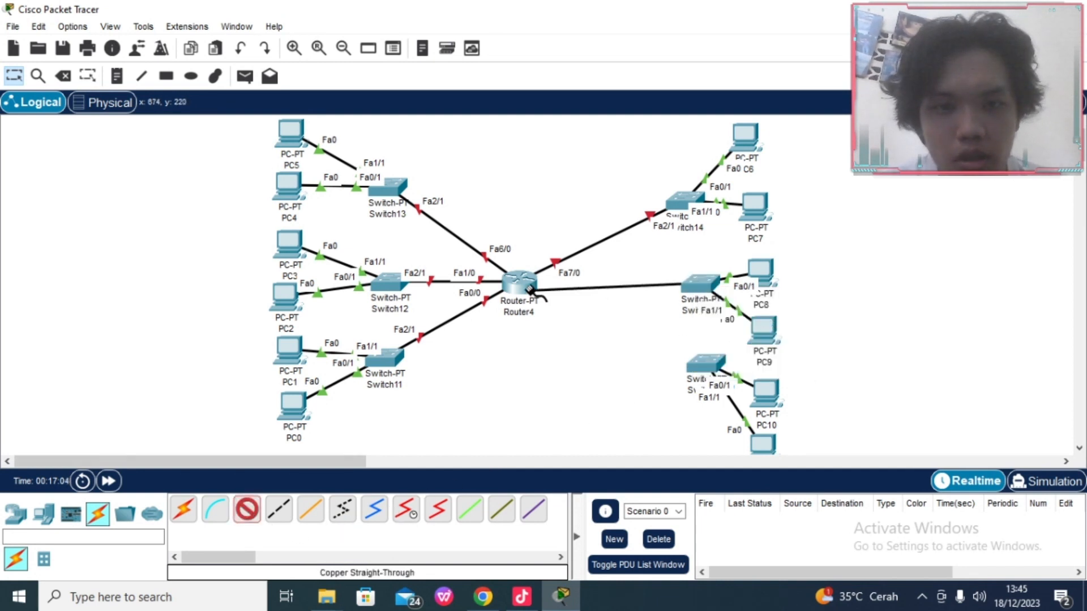
left_click(529, 288)
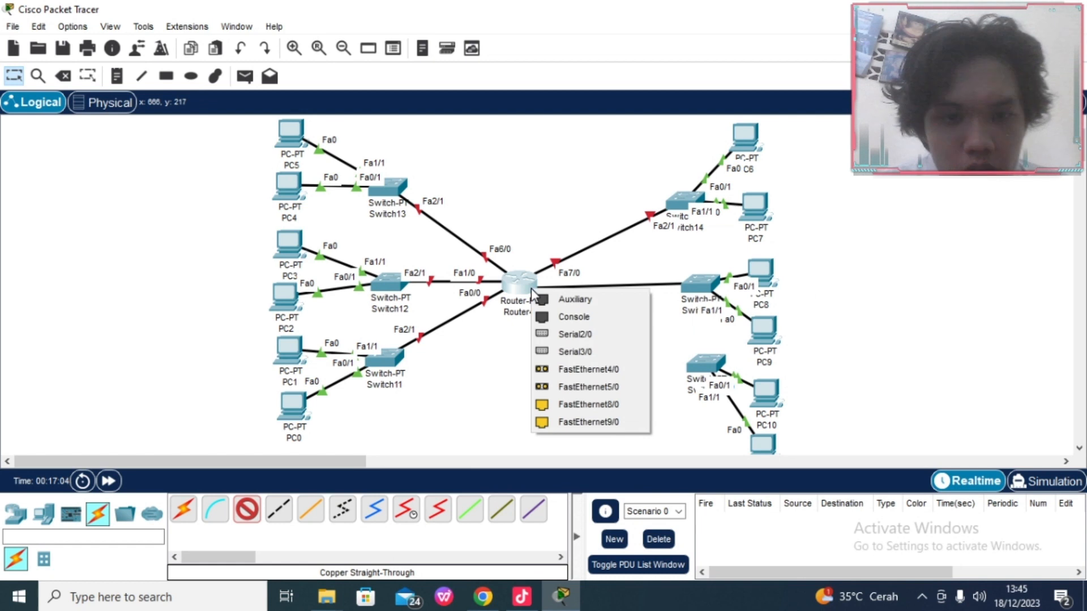
left_click(595, 405)
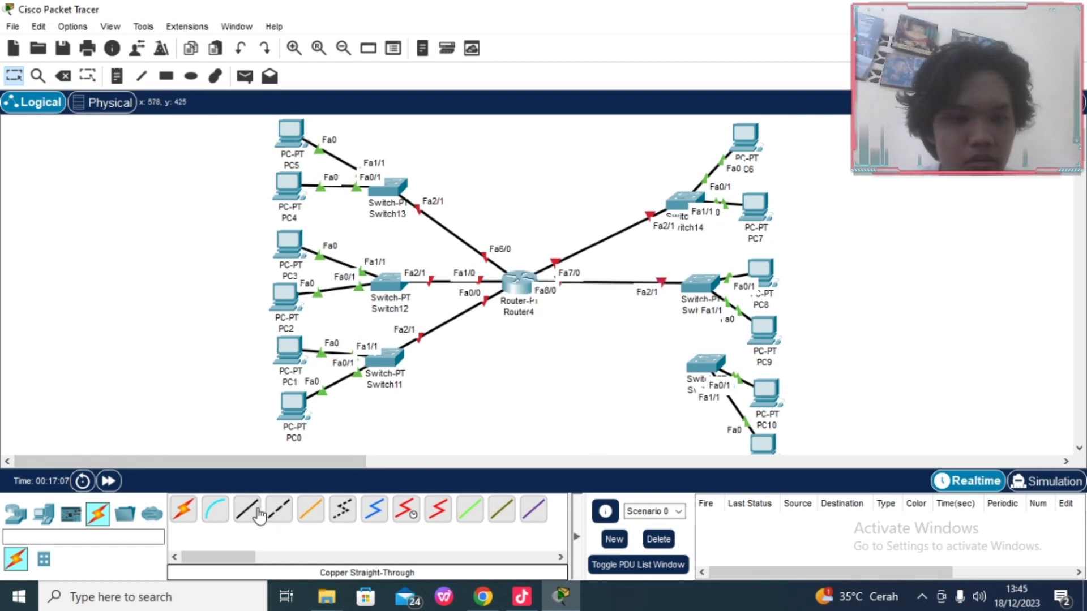
Step: Connect Switch16's FastEthernet2/1 to Router4's FastEthernet9/0 with a copper straight-through cable
left_click(706, 365)
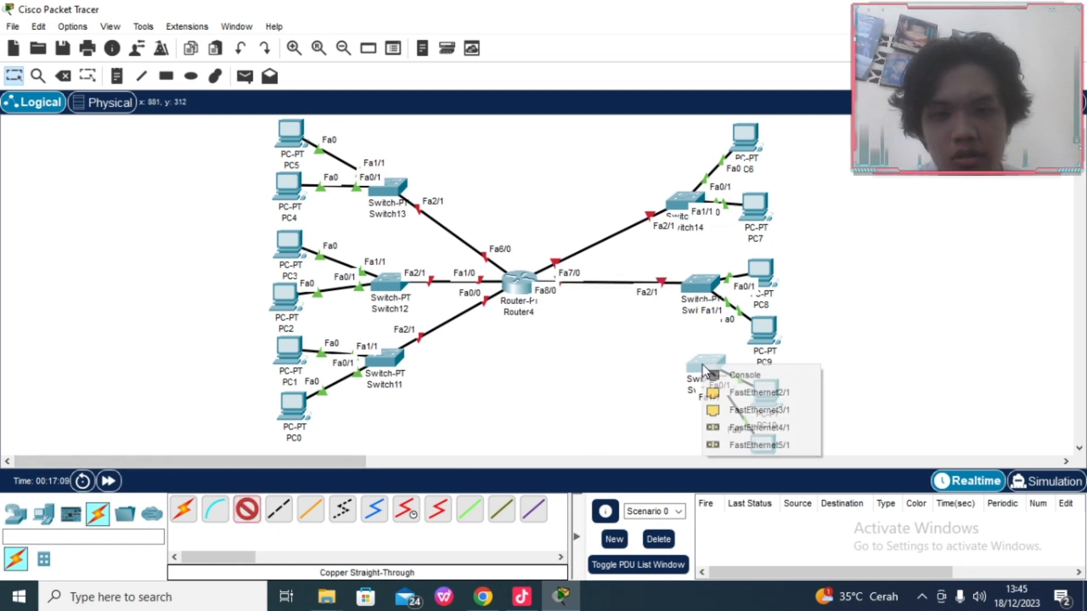
left_click(739, 395)
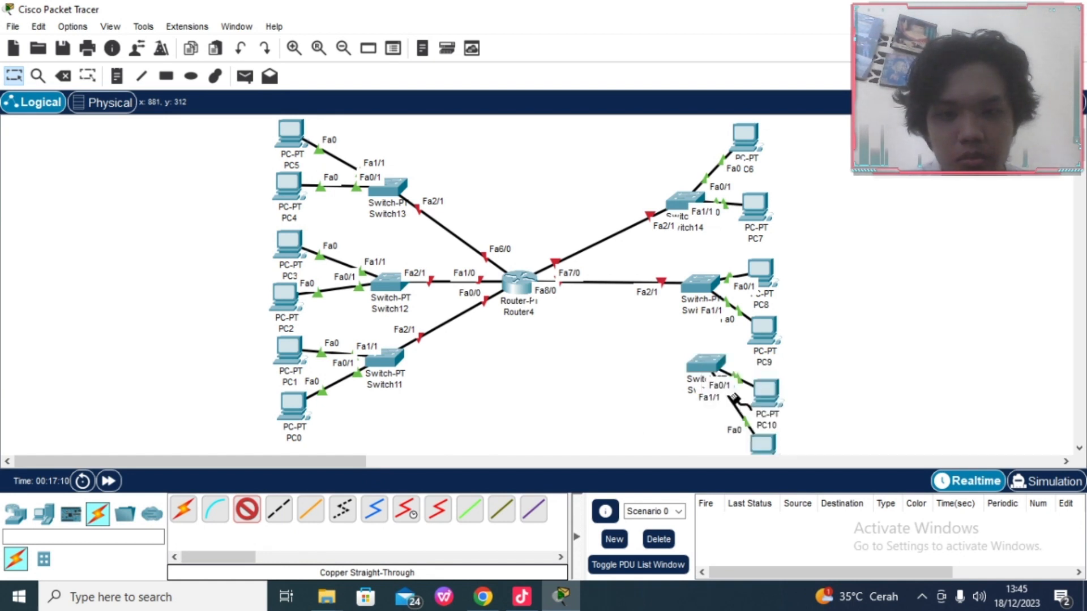
left_click(526, 281)
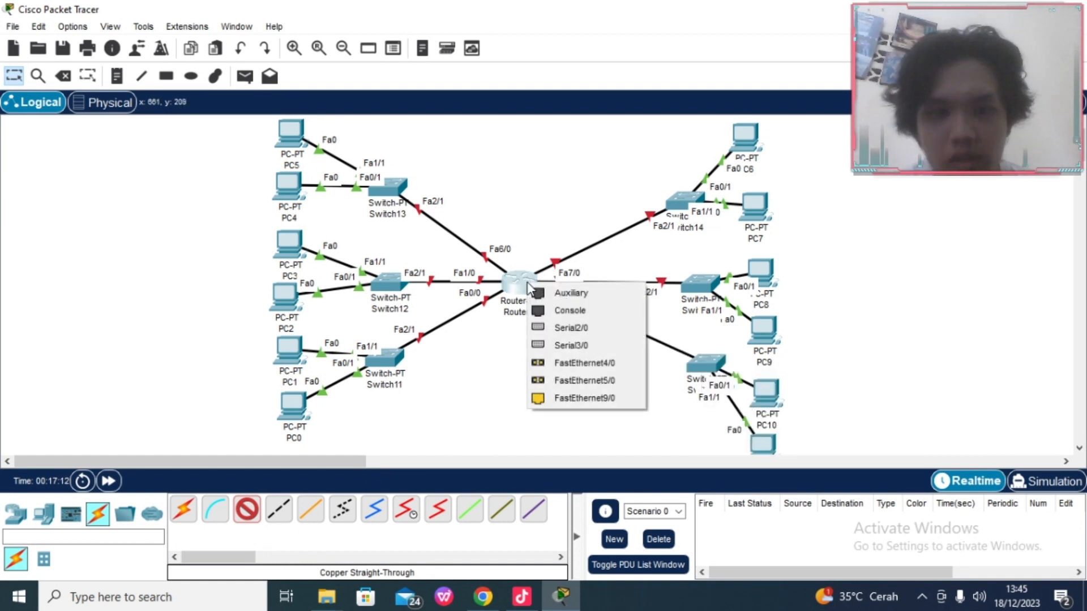
left_click(607, 399)
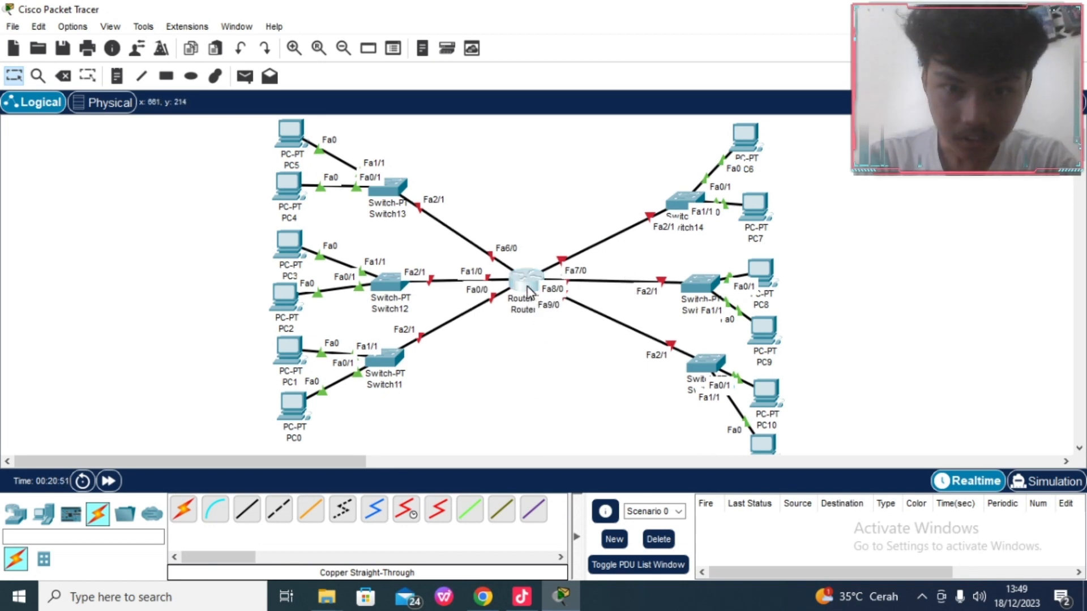
Step: Open the central router's command line, decline the initial configuration dialog with n, and start the router prompt
left_click(527, 292)
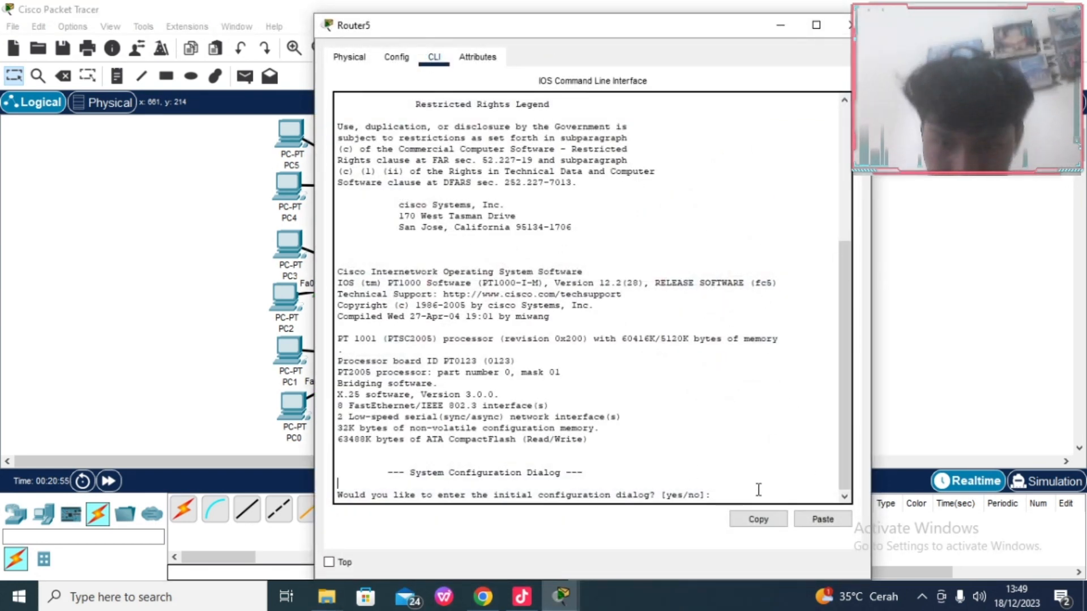
left_click_drag(757, 489, 738, 494)
left_click(737, 495)
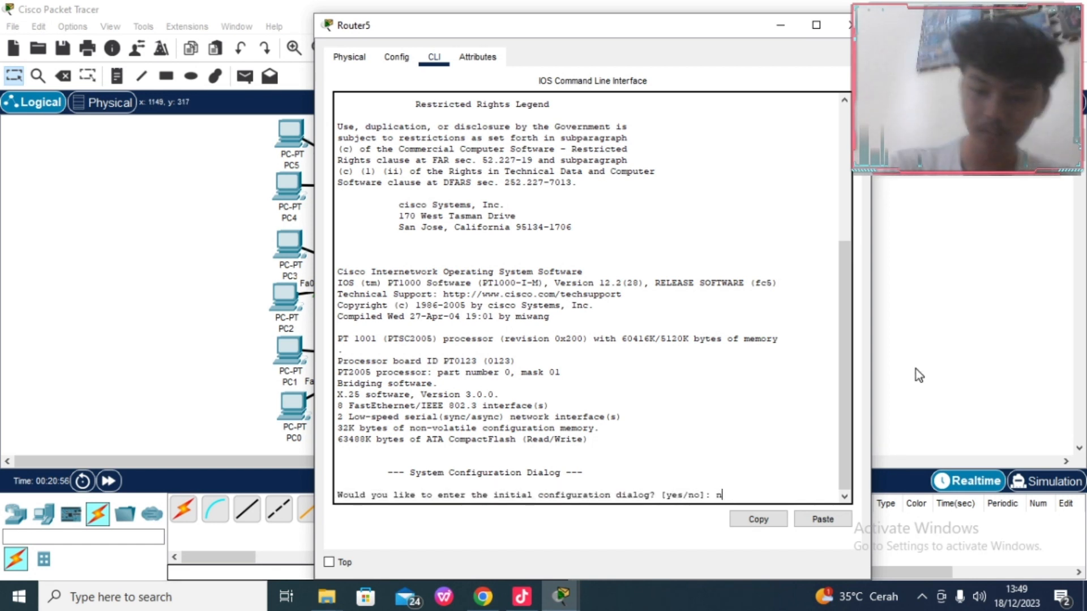
type("n")
key("Return")
key("Return")
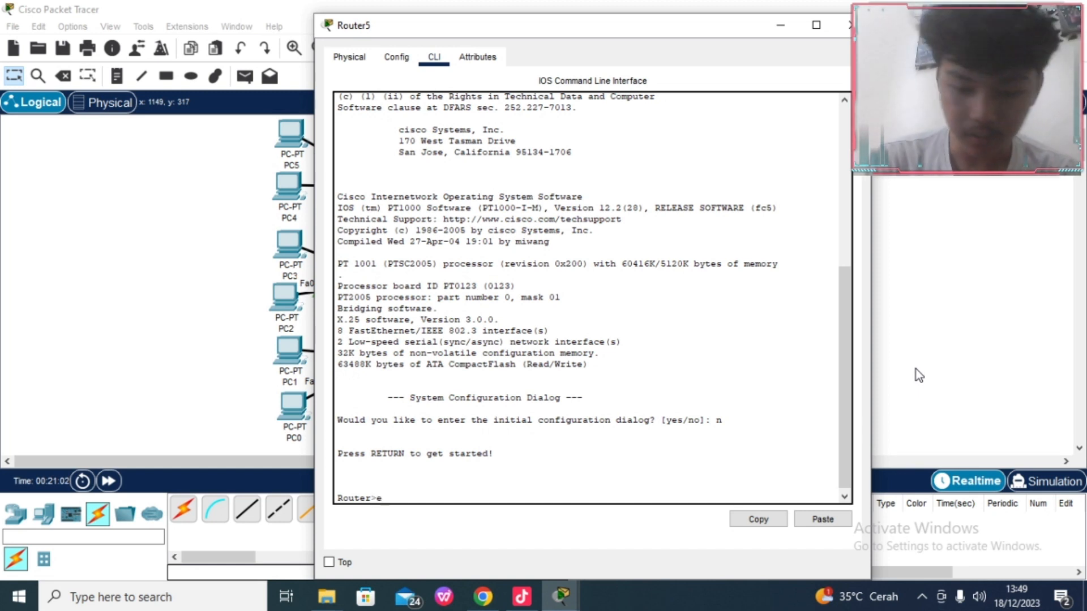
Step: Enter privileged mode with ena and global configuration mode with conf t on the router
type("na")
key("BackSpace")
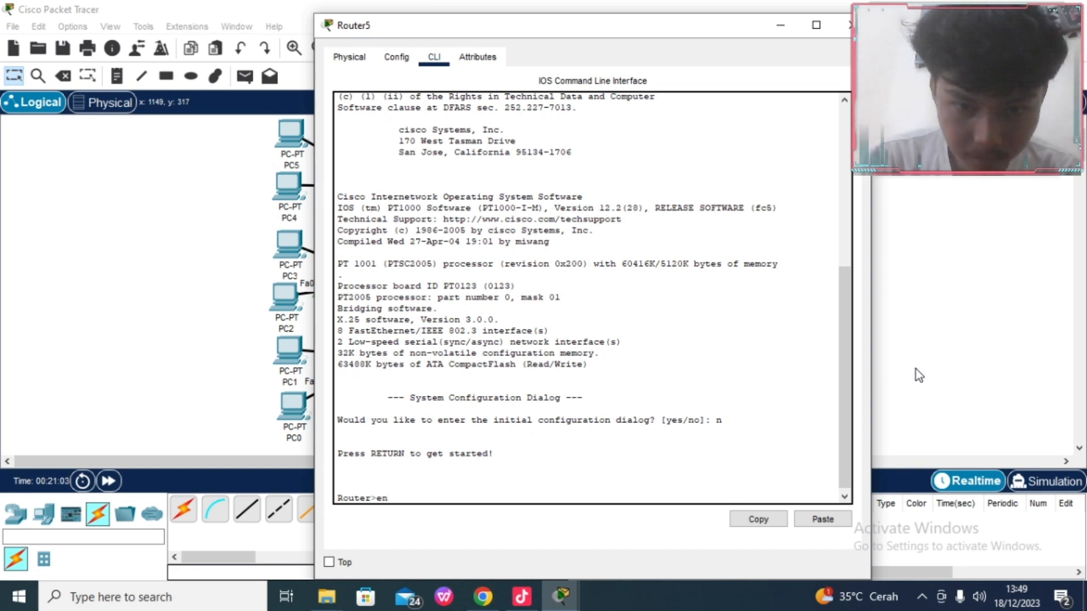
key("Return")
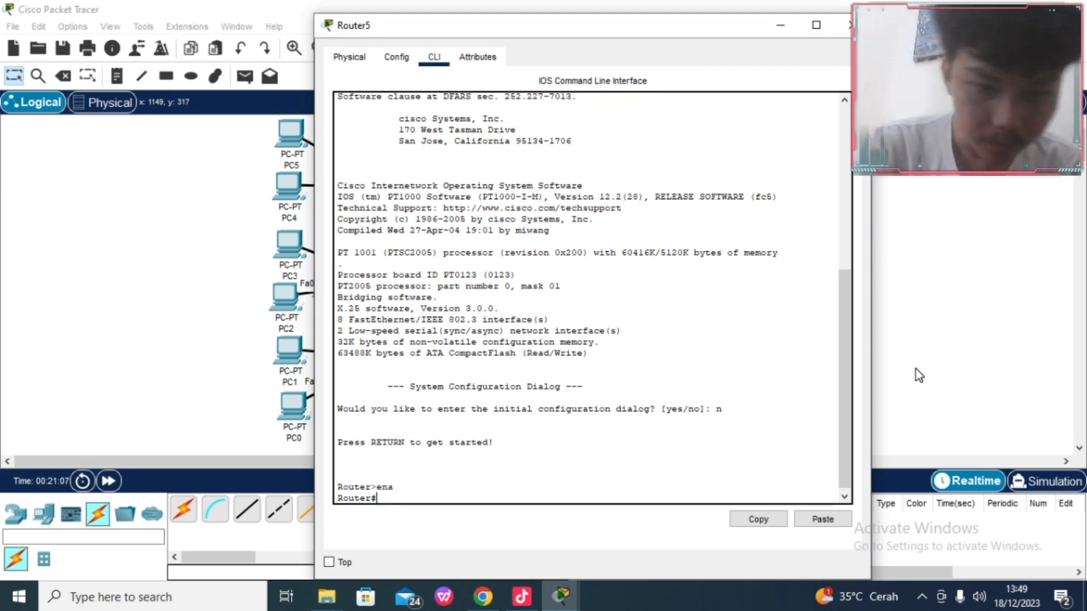
type("c")
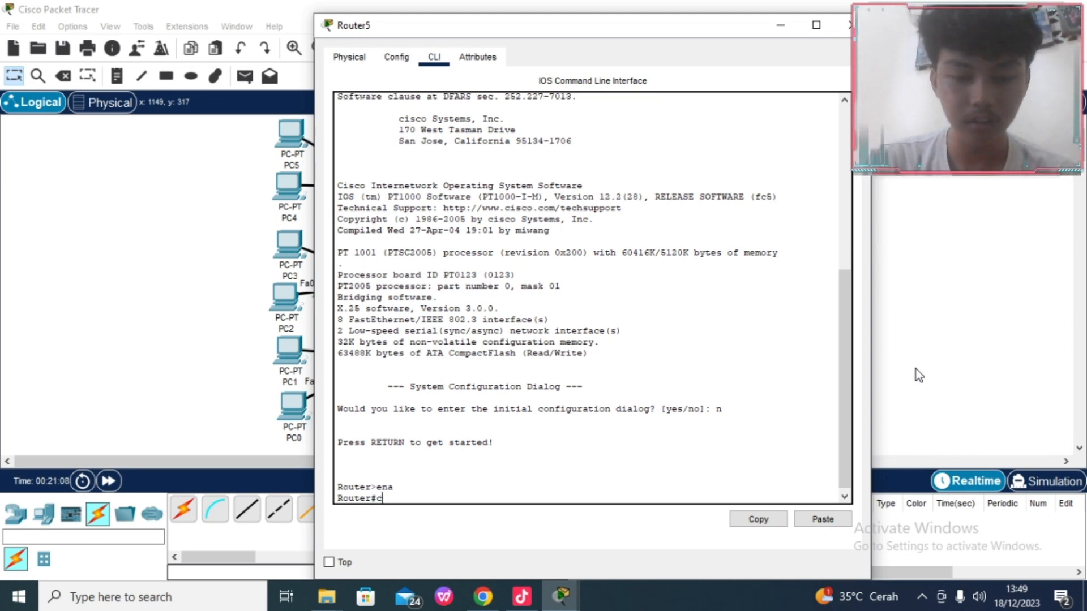
type("onf")
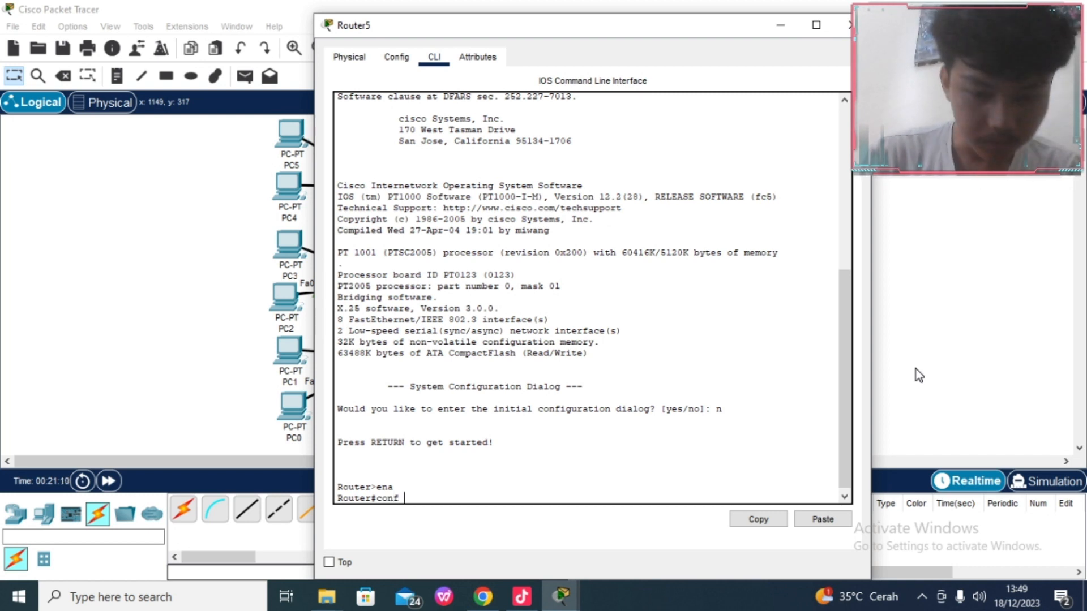
type(" t")
key("Return")
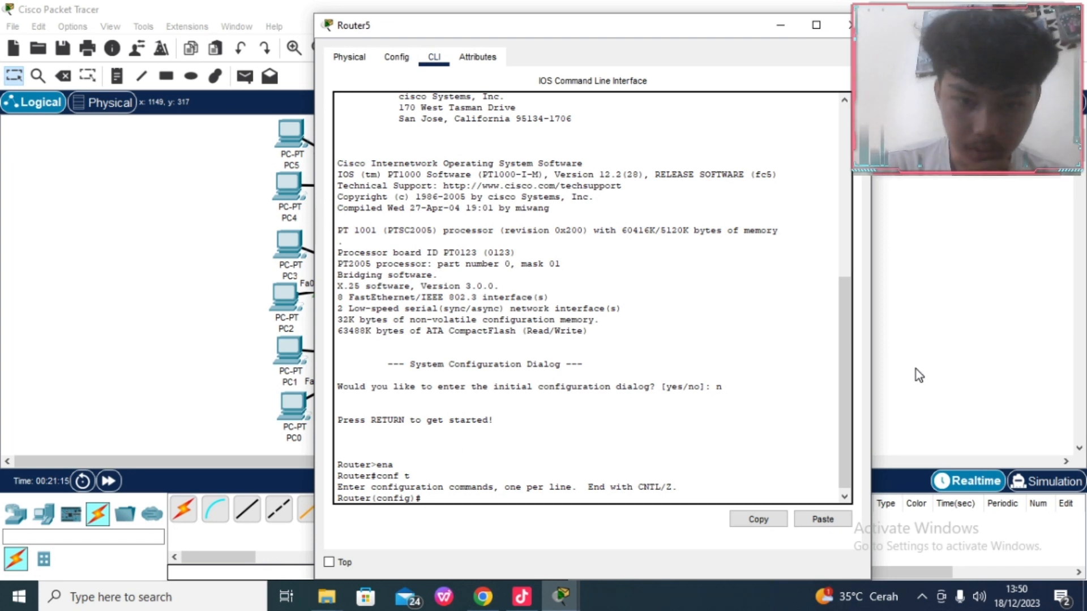
Step: Enter interface configuration mode for FastEthernet0/0 on the router with int fa0/0
type("itn")
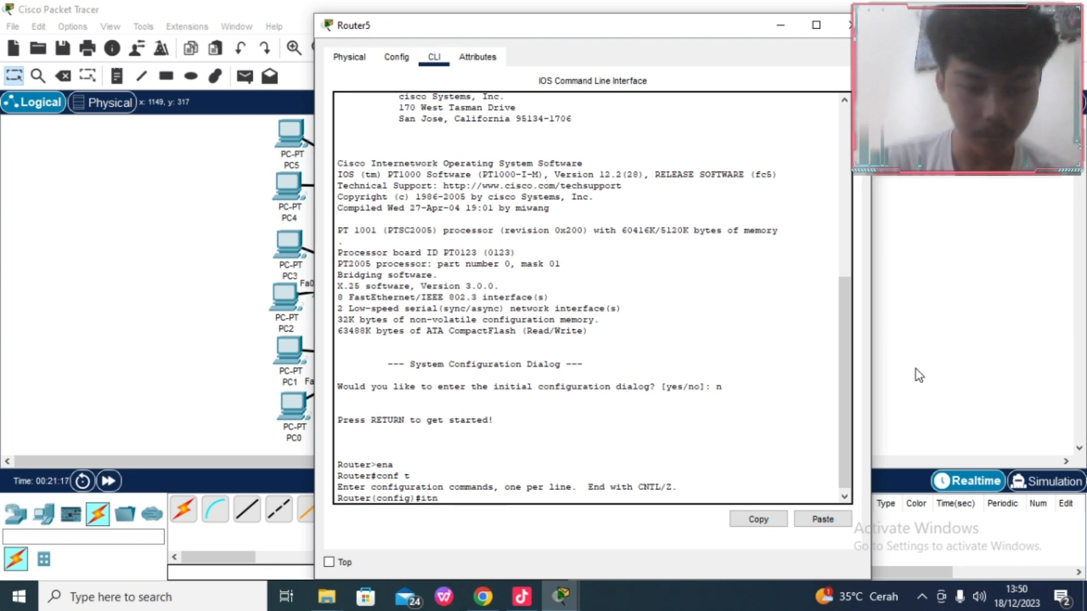
type(" fa")
key("BackSpace")
key("BackSpace")
key("BackSpace")
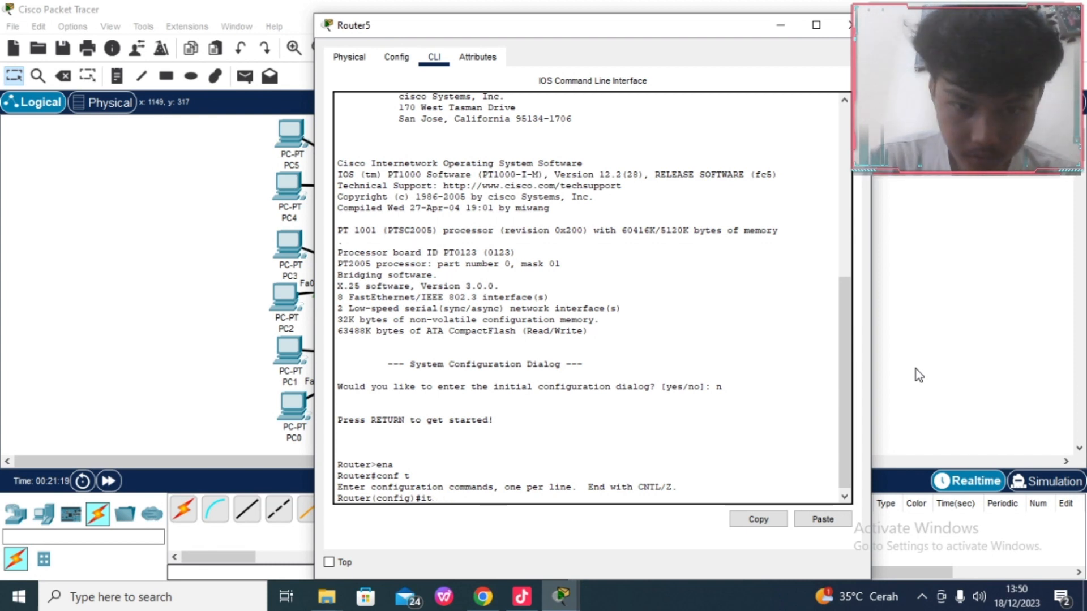
type("f")
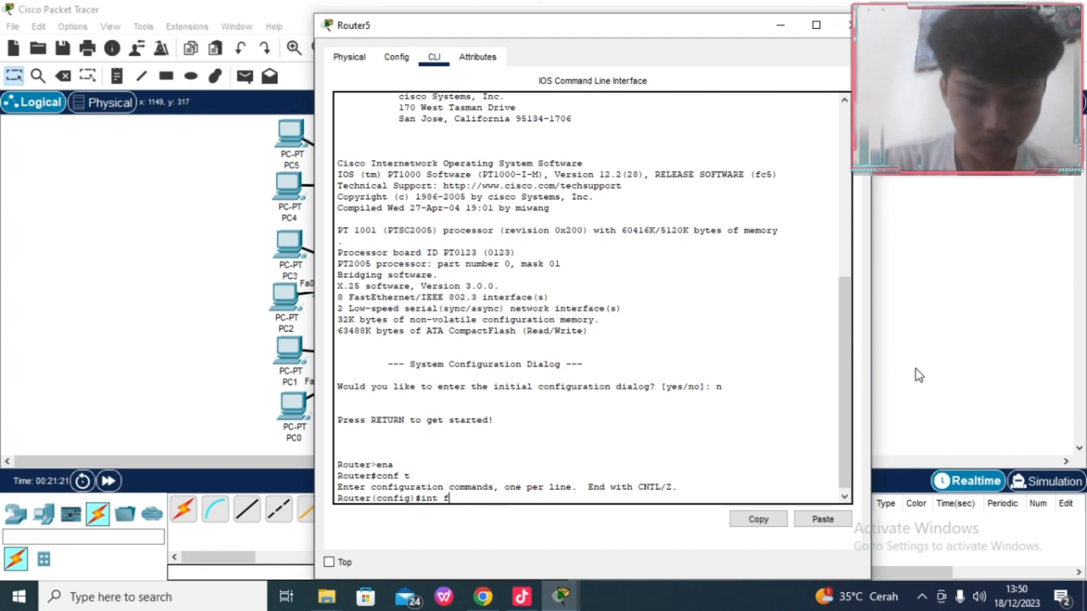
type("a0/")
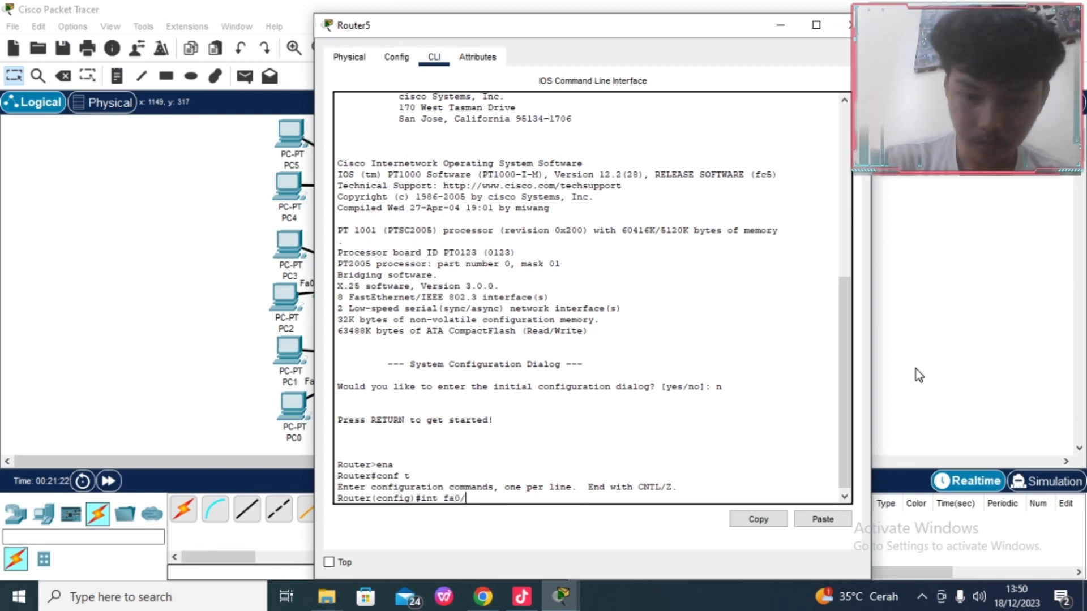
type("0")
key("Return")
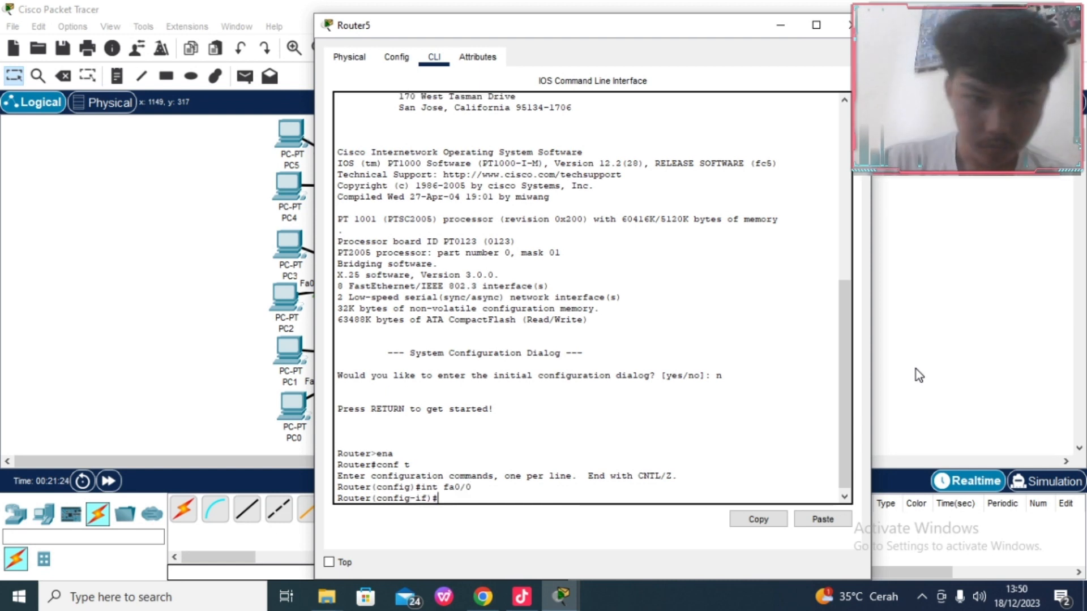
Step: Create a DHCP pool named ruang1 on the router with ip dhcp pool ruang1
type("ip dhc")
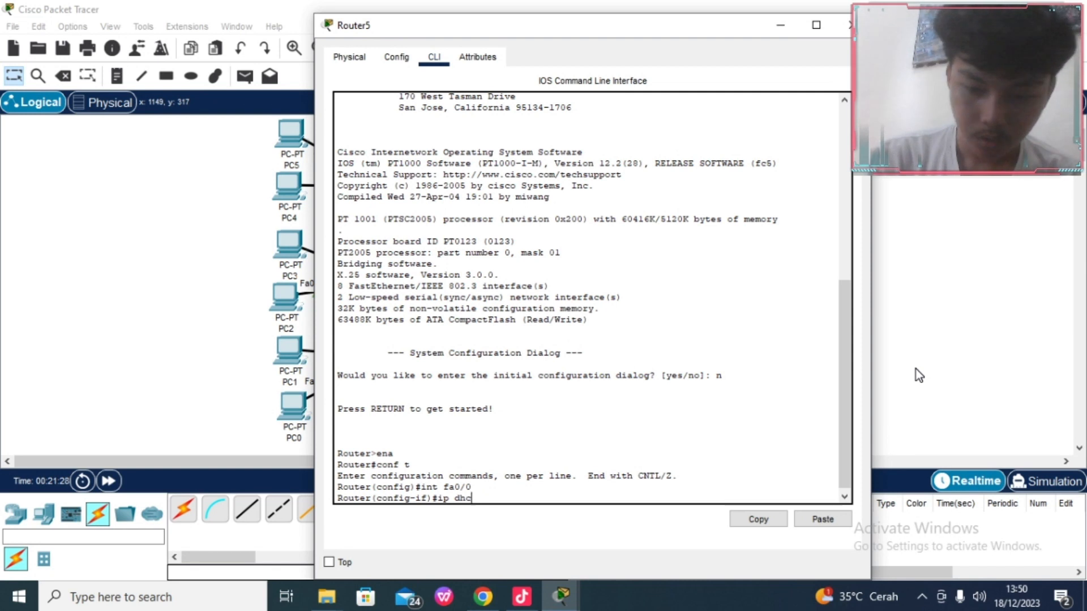
type("p pool")
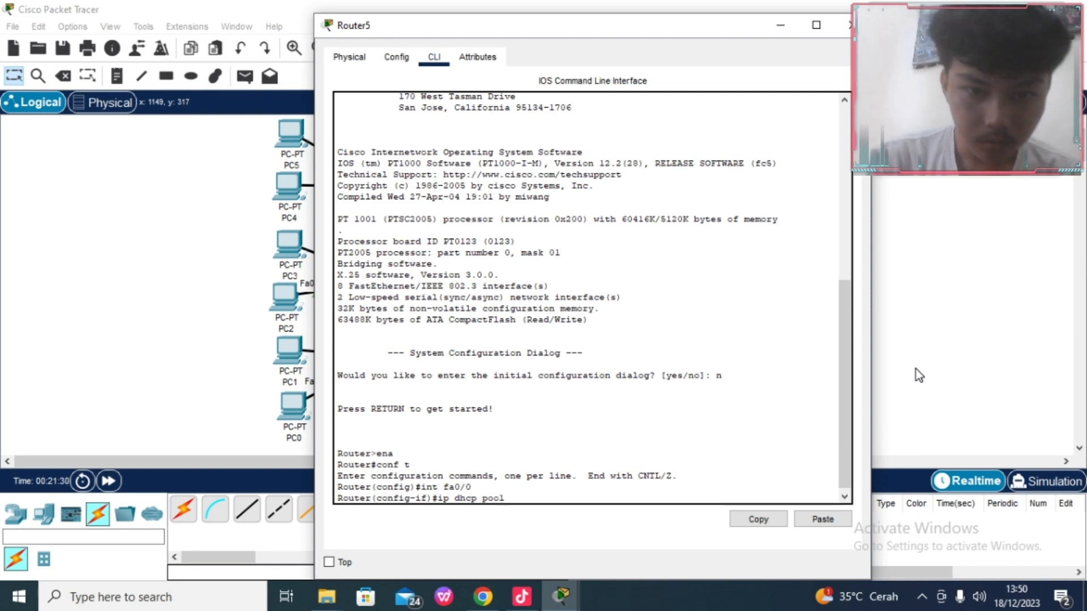
type(" ruang1")
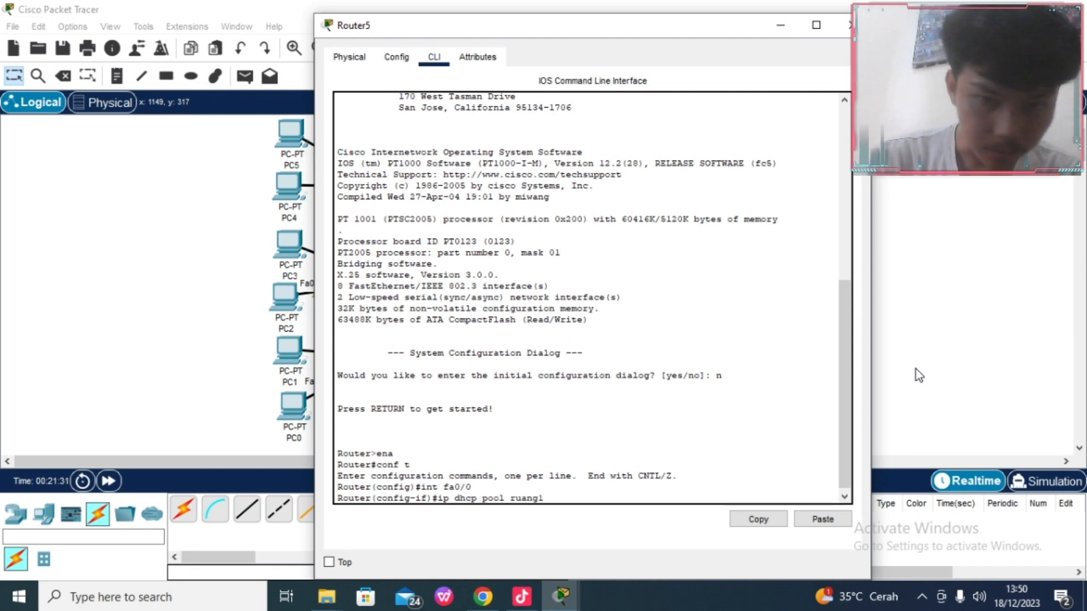
type("gl")
key("Return")
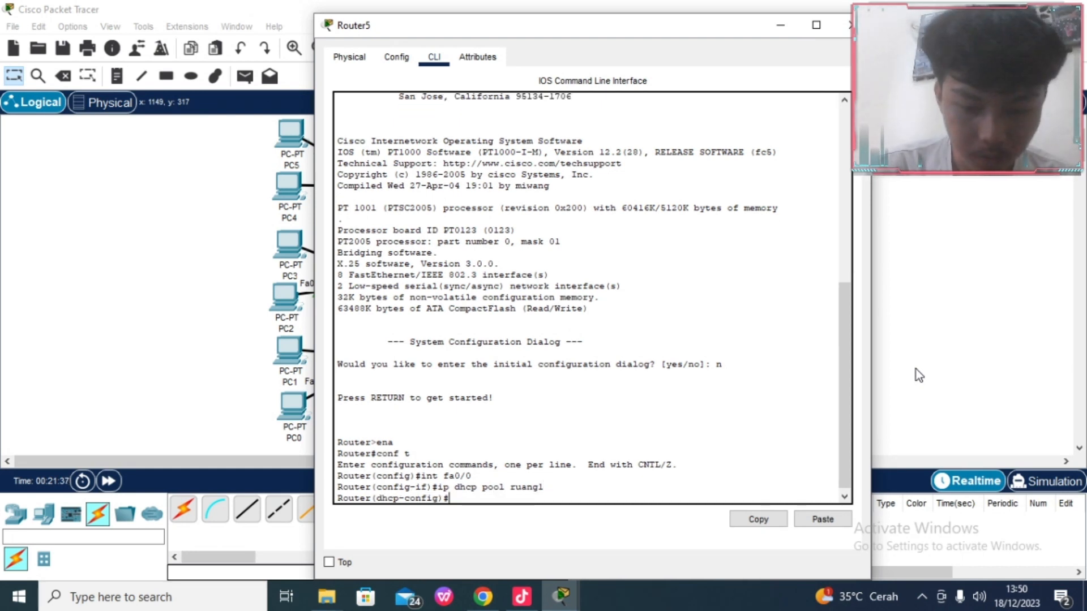
Step: Set the ruang1 pool's network to 192.168.100.0 with subnet mask 255.255.255.192
type("ne")
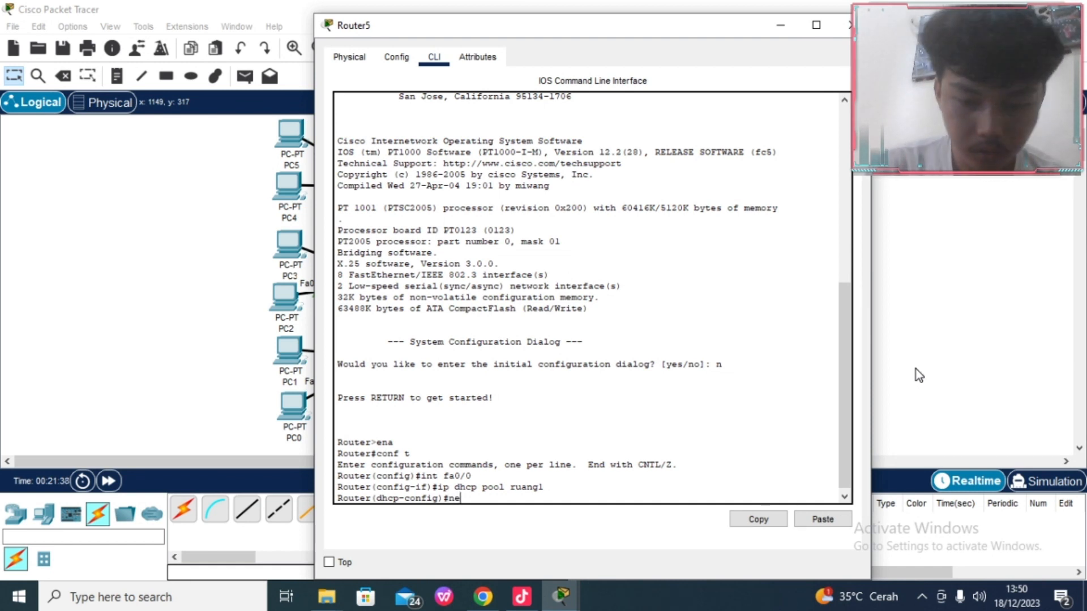
type("twor")
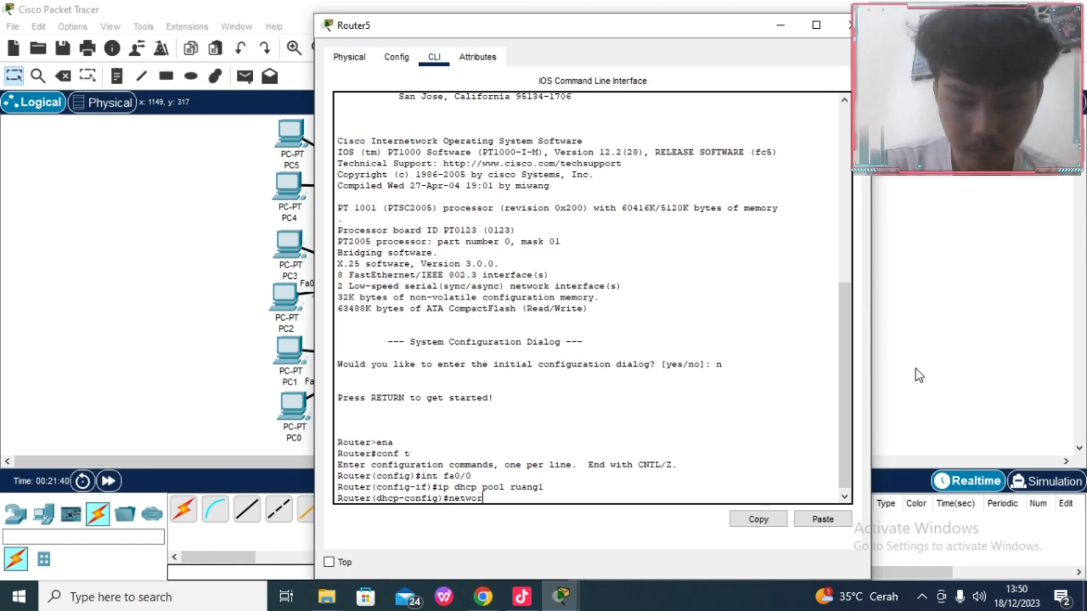
type("k 192")
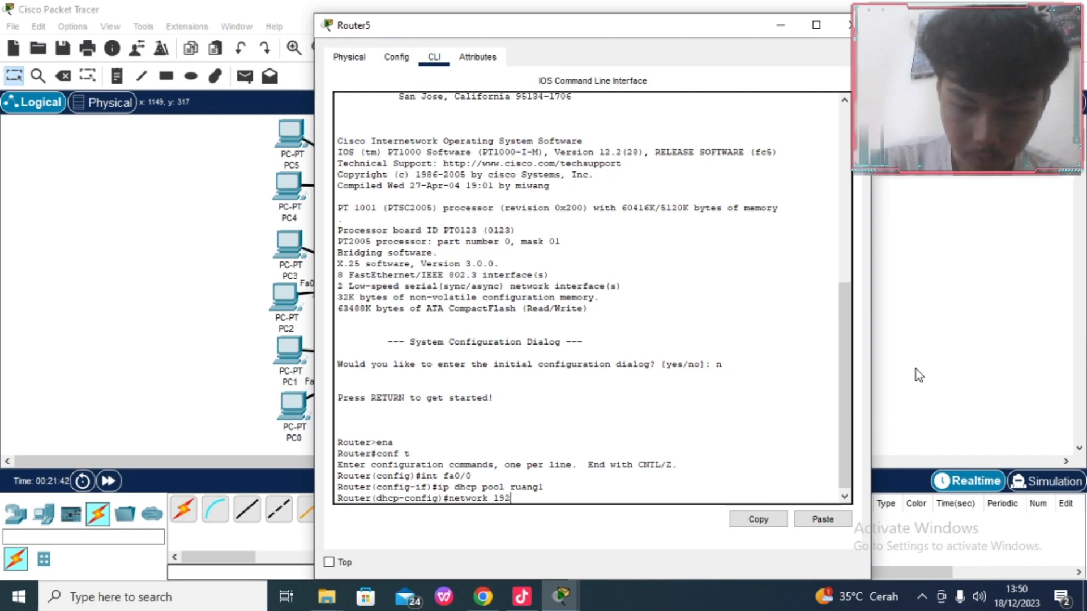
type(".16")
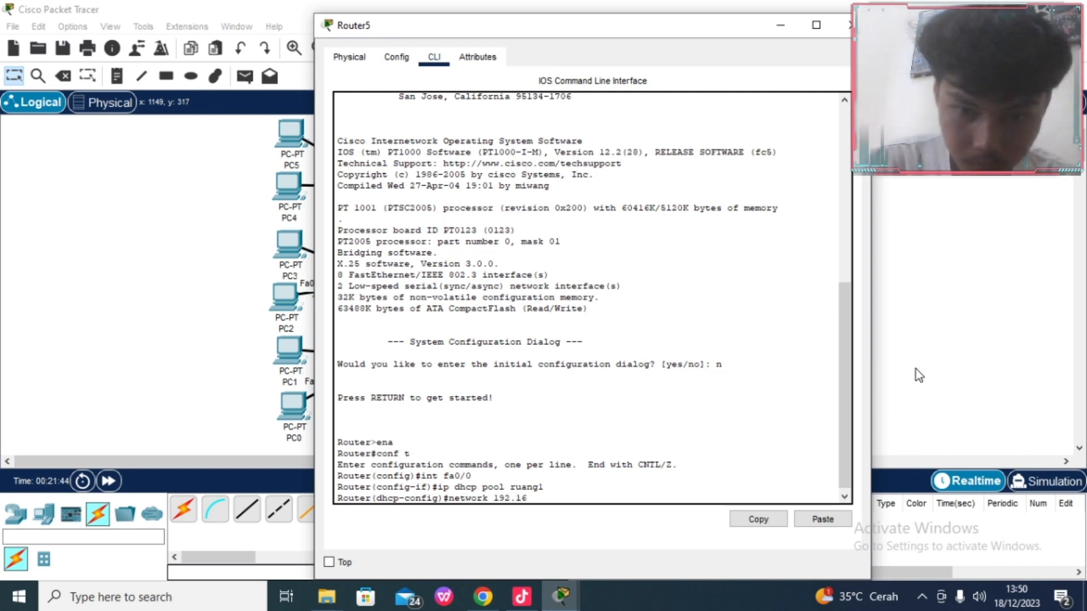
type("8.100")
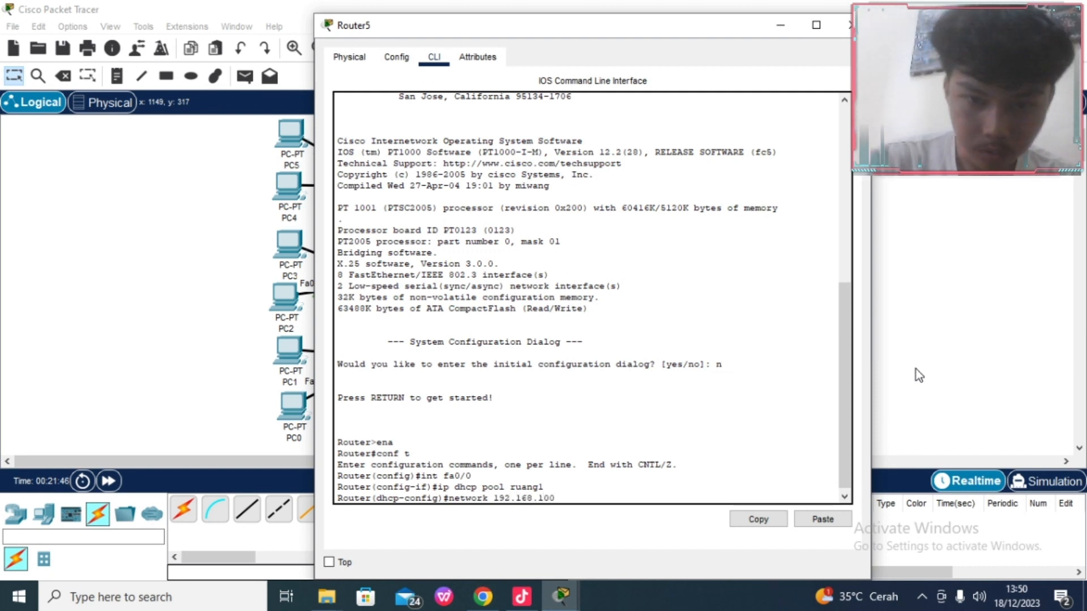
type(".0 2")
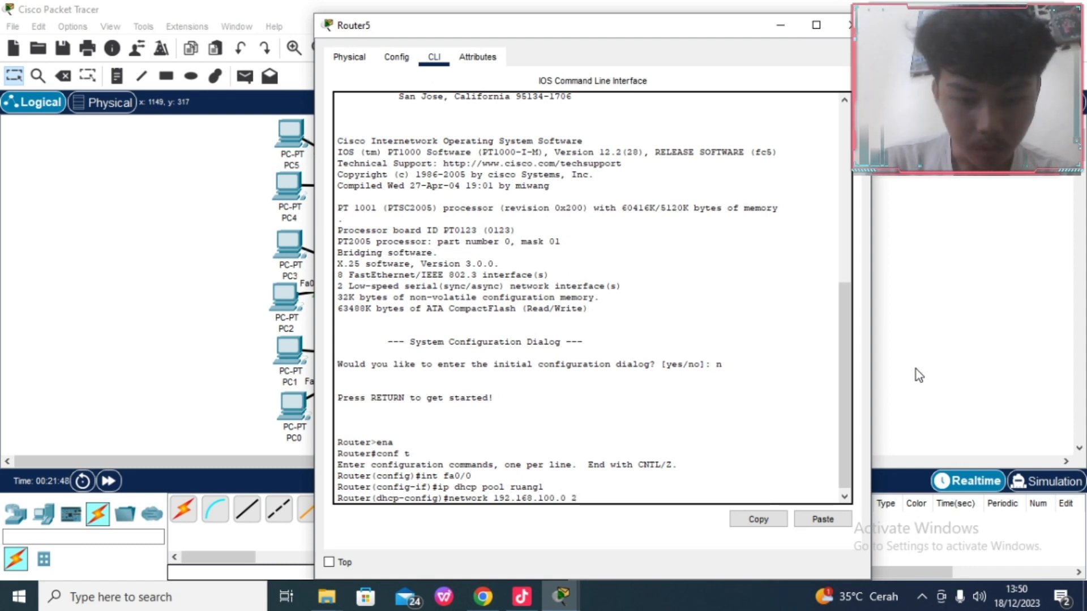
type("55.255.")
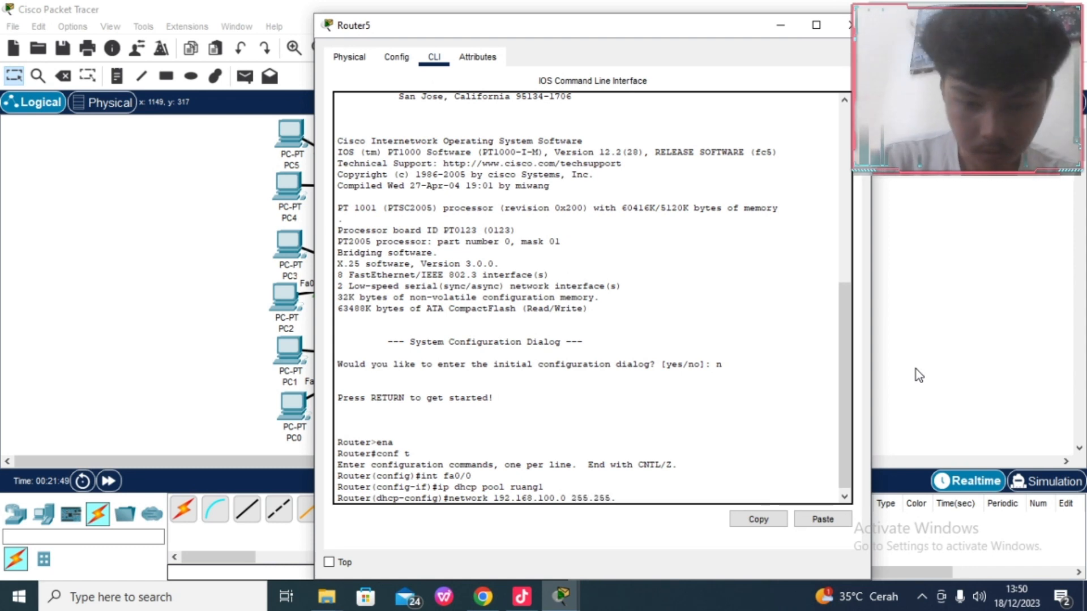
type("255.")
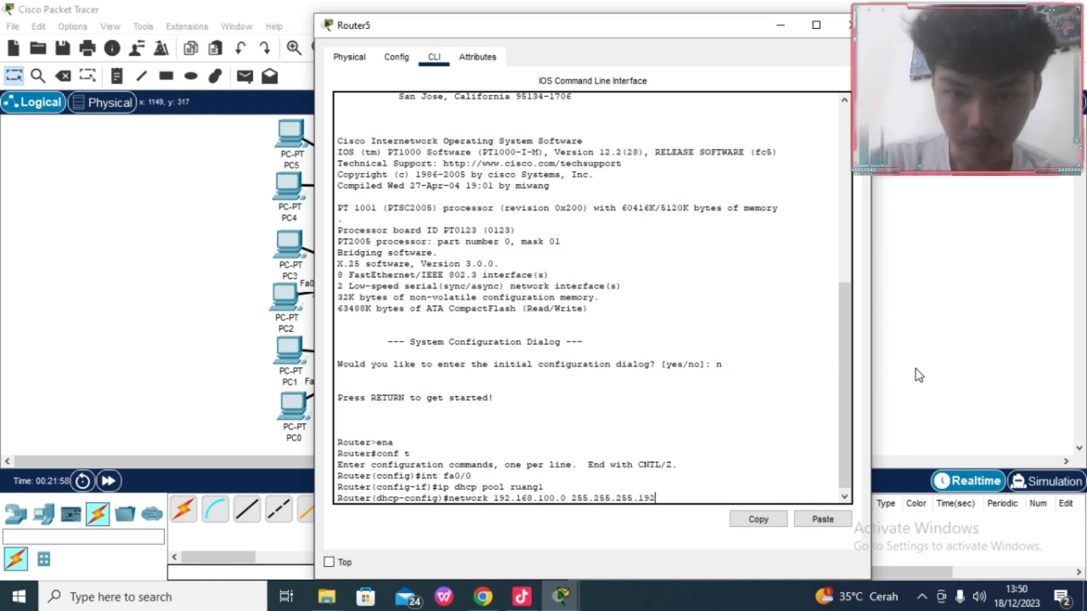
type("192")
key("Return")
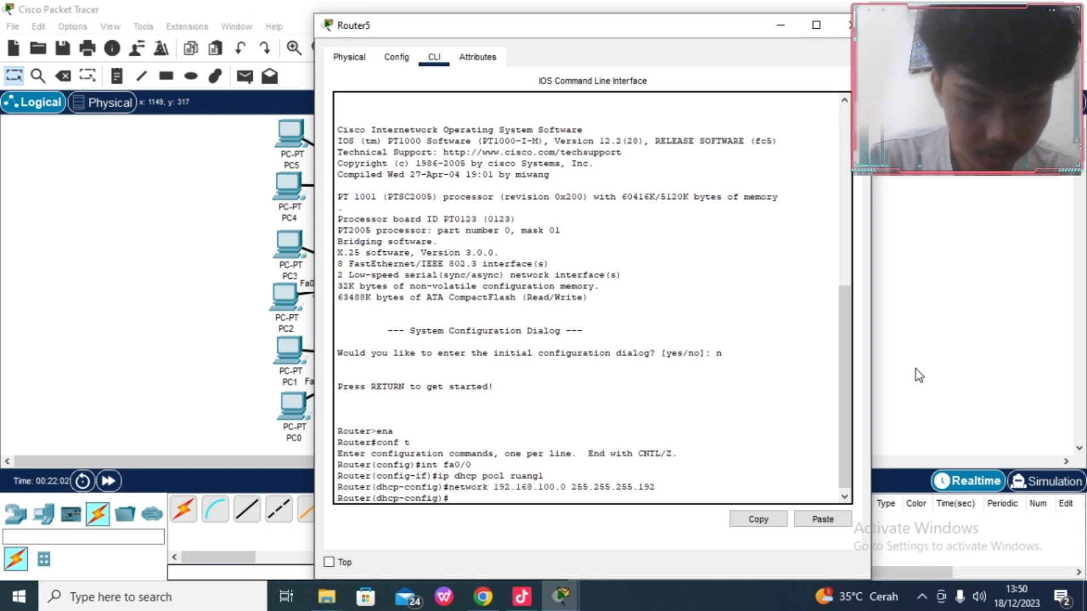
Step: Set the ruang1 pool's default router to 192.168.100.1 with the default-router command
type("def")
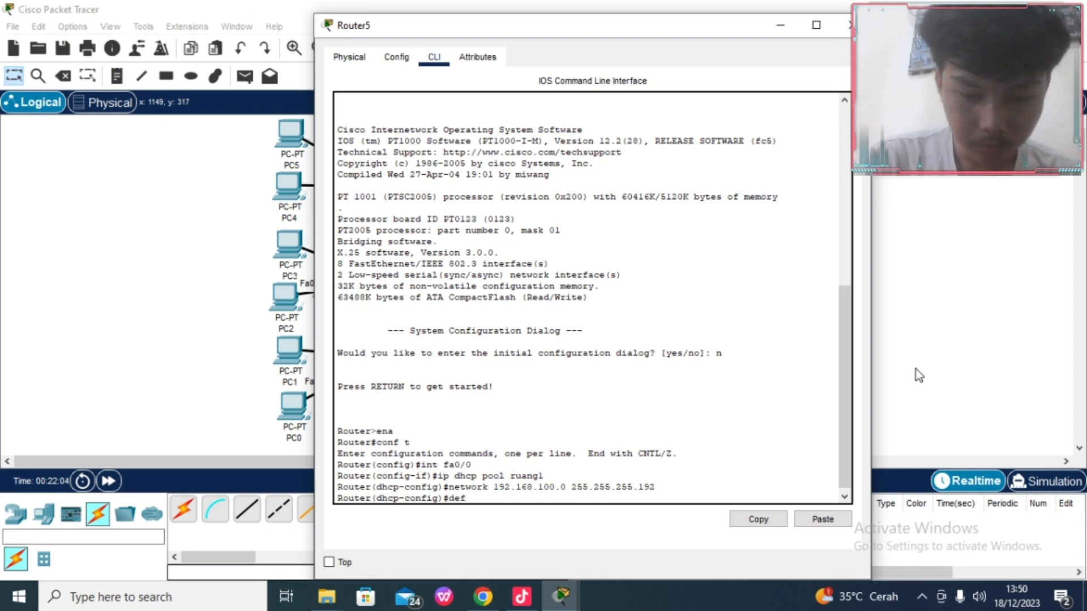
type("ault-router")
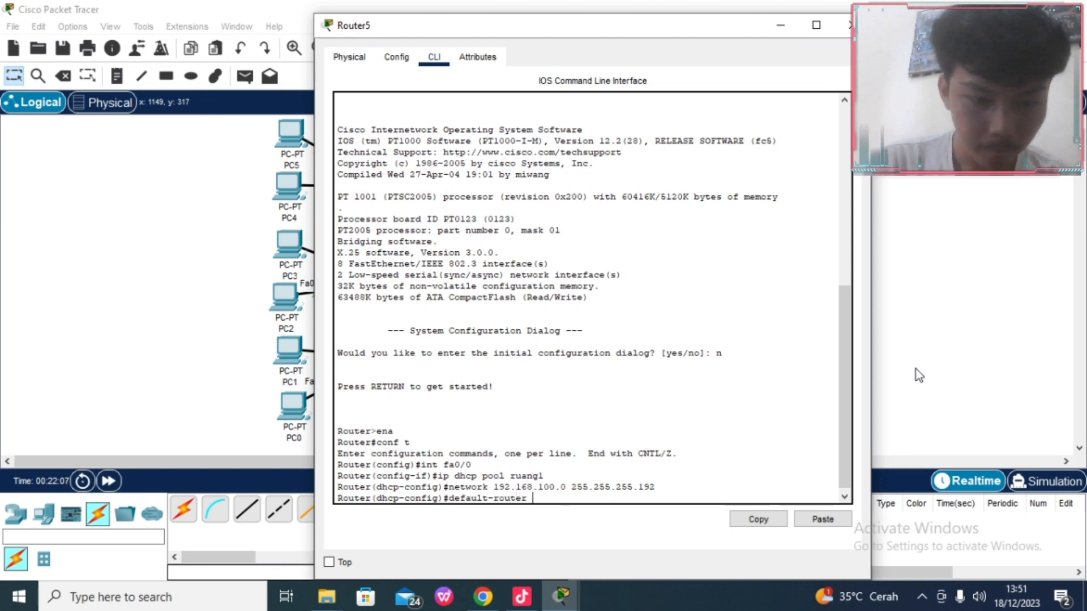
type(" 192.168")
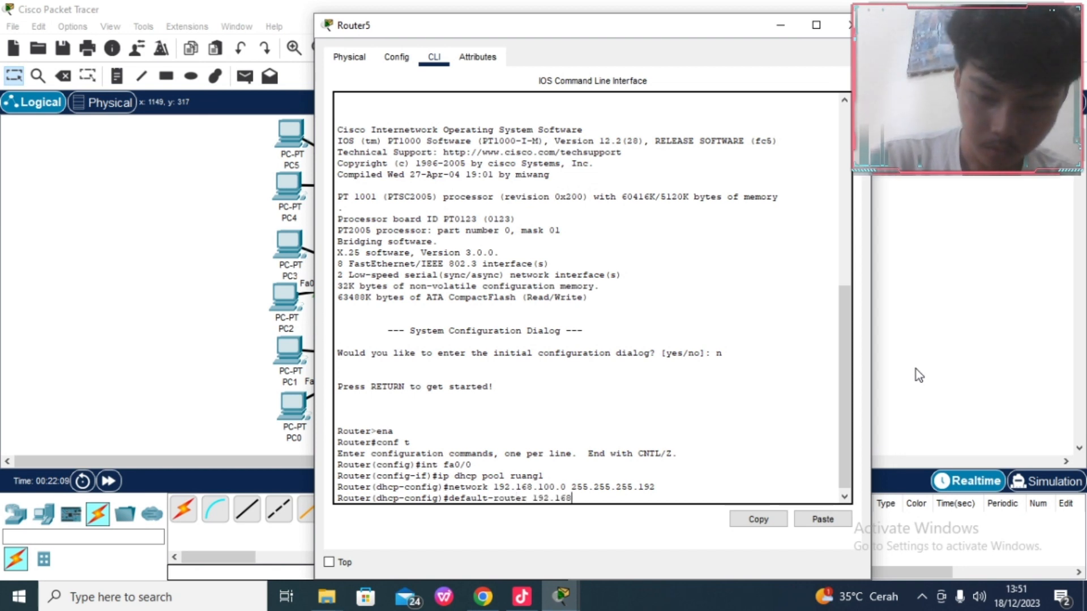
type(".19")
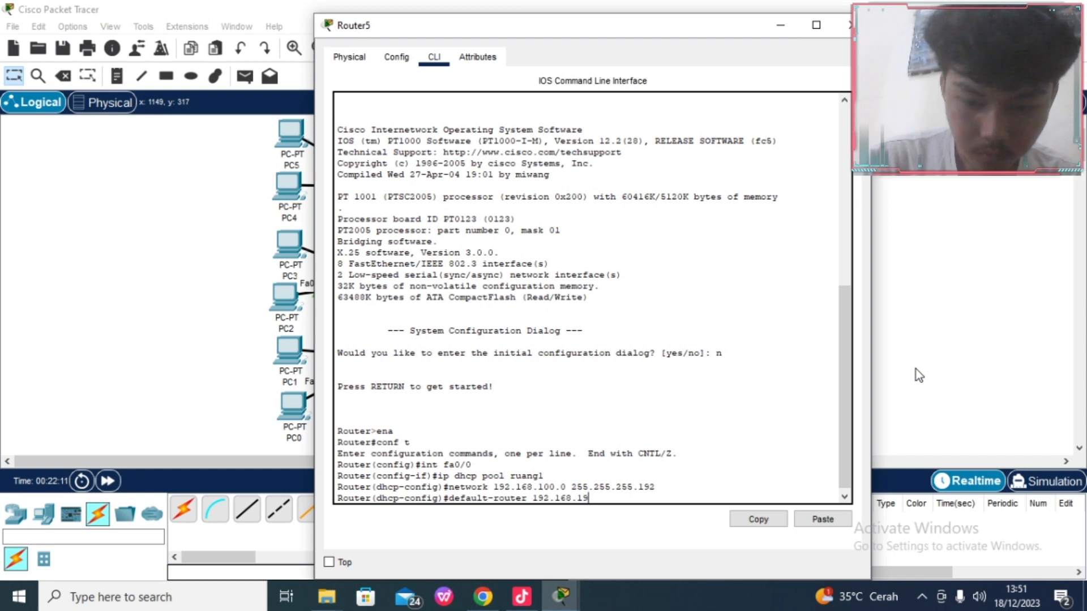
key("BackSpace")
type("00")
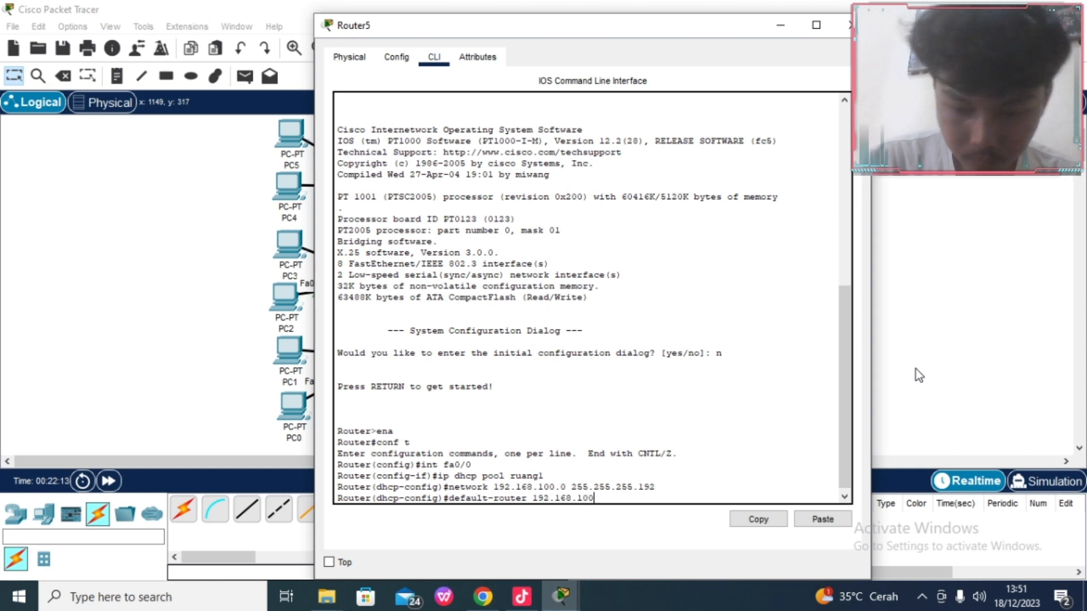
type(".1")
key("Return")
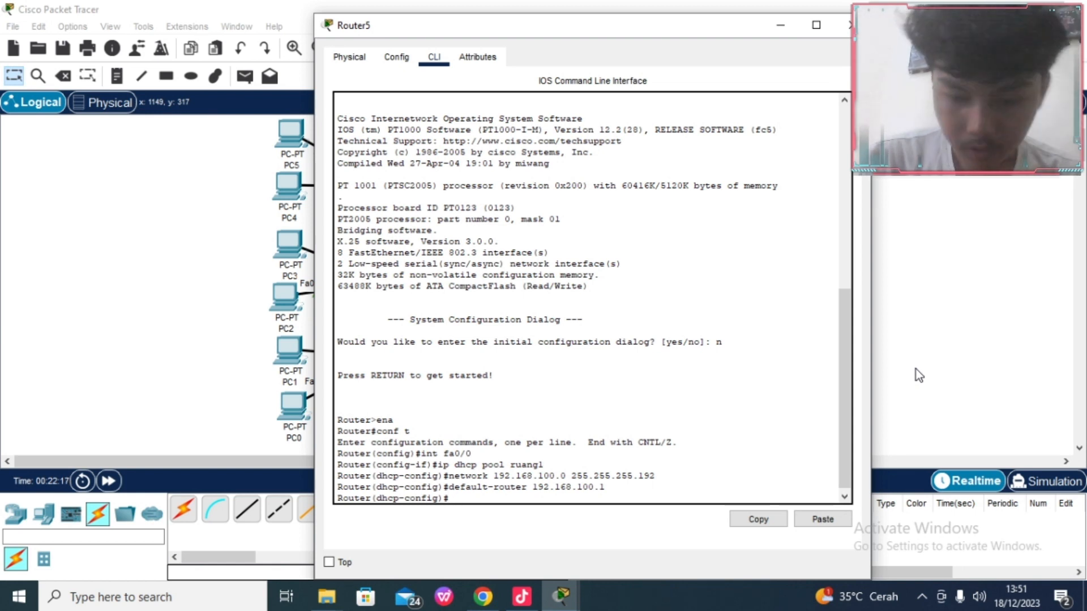
Step: Set the ruang1 pool's DNS server to 8.8.8.8 with the dns-server command
type("dns-ser")
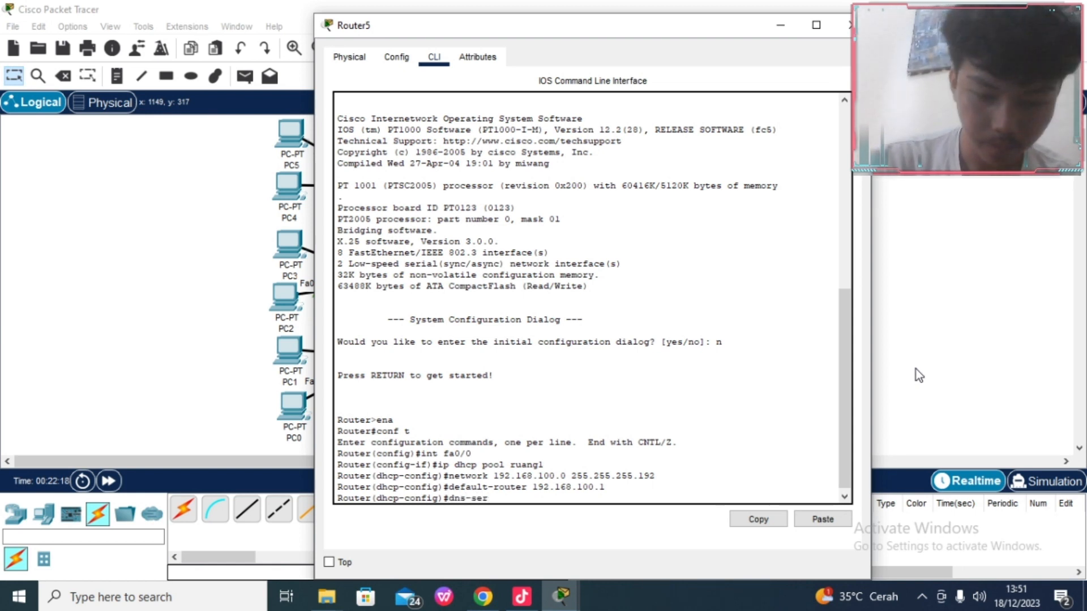
type("ver 8.8.8.8")
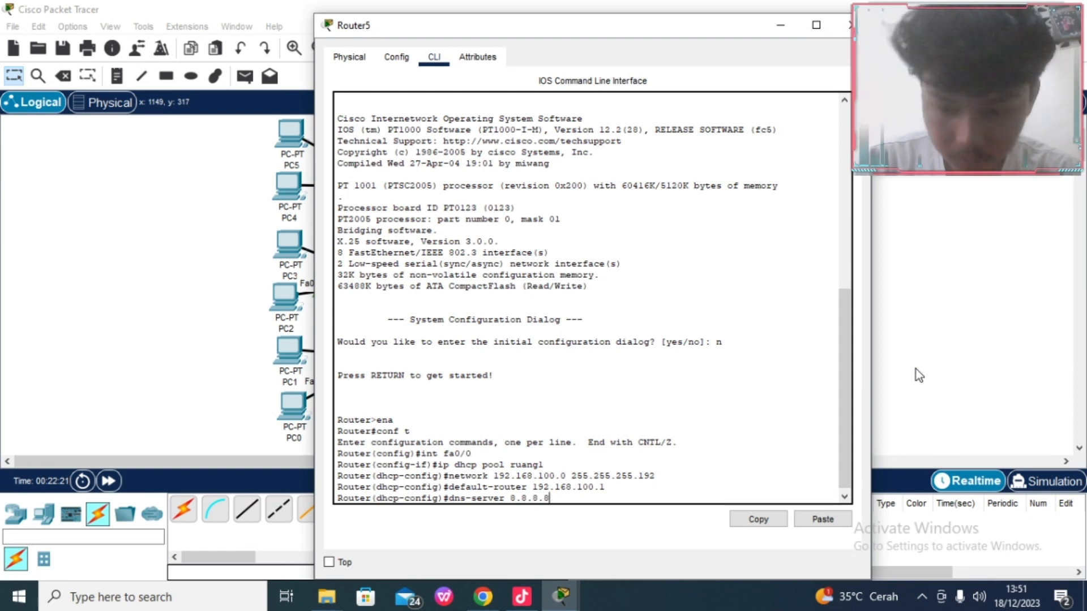
key("Return")
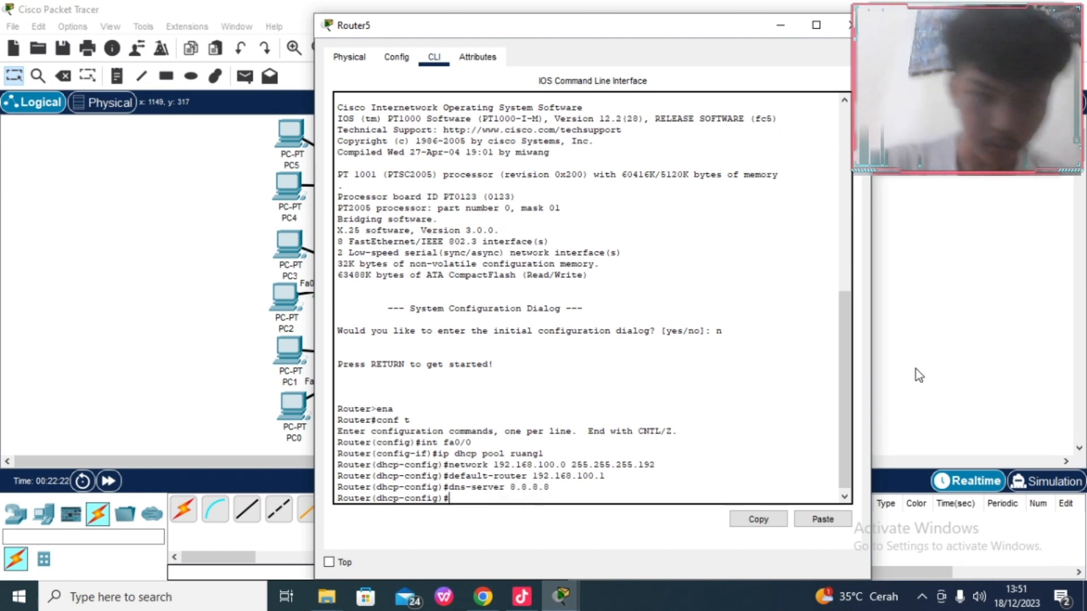
Step: Exit the DHCP and global configuration modes with ex, and save the router's configuration with write
type("ex")
key("Return")
type("ex")
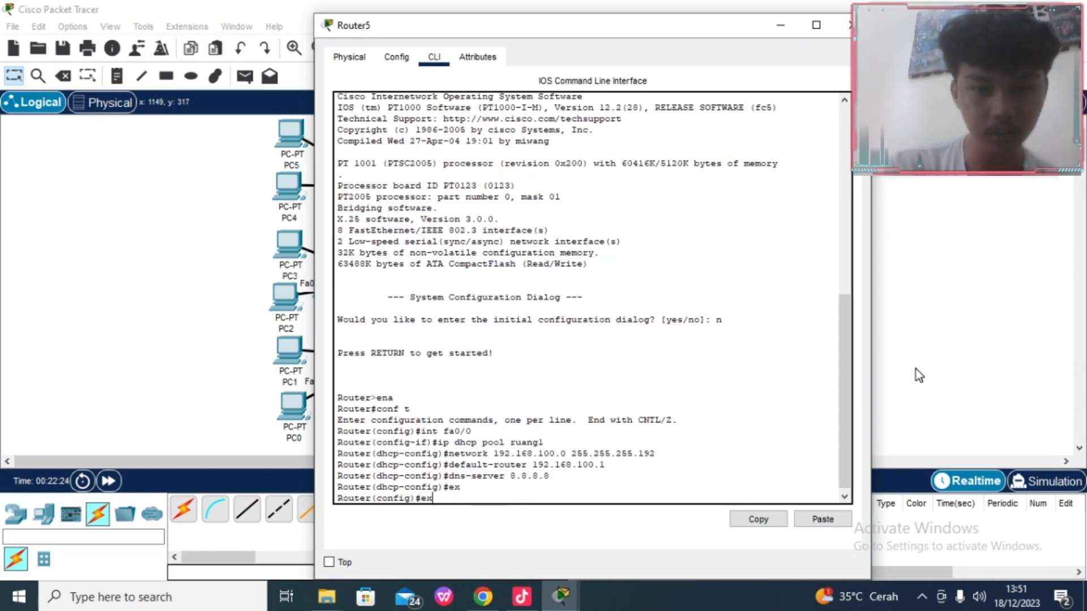
key("Return")
key("Return")
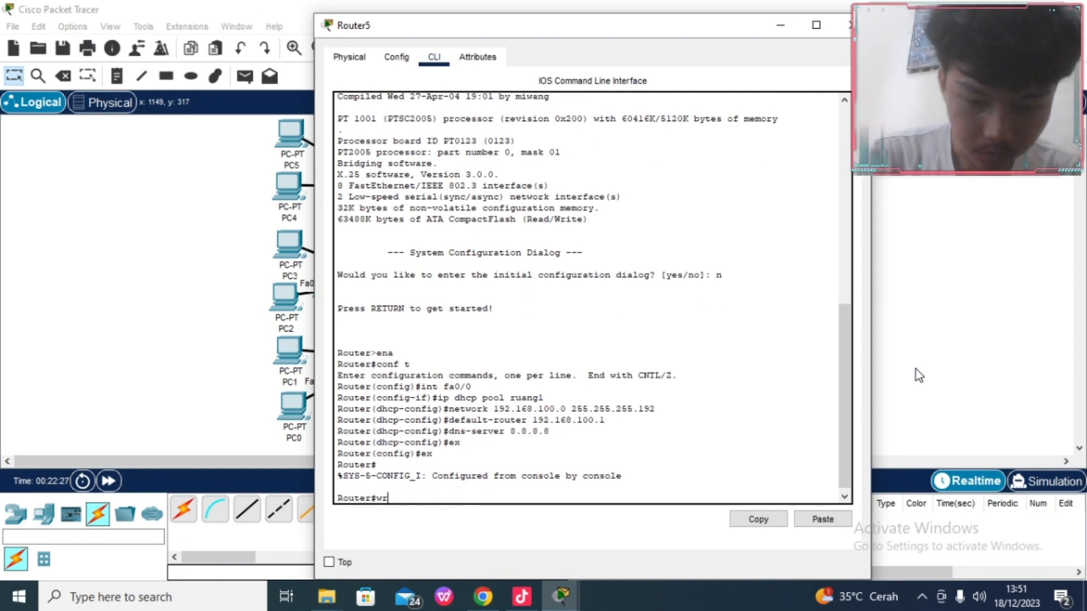
type("write")
key("Return")
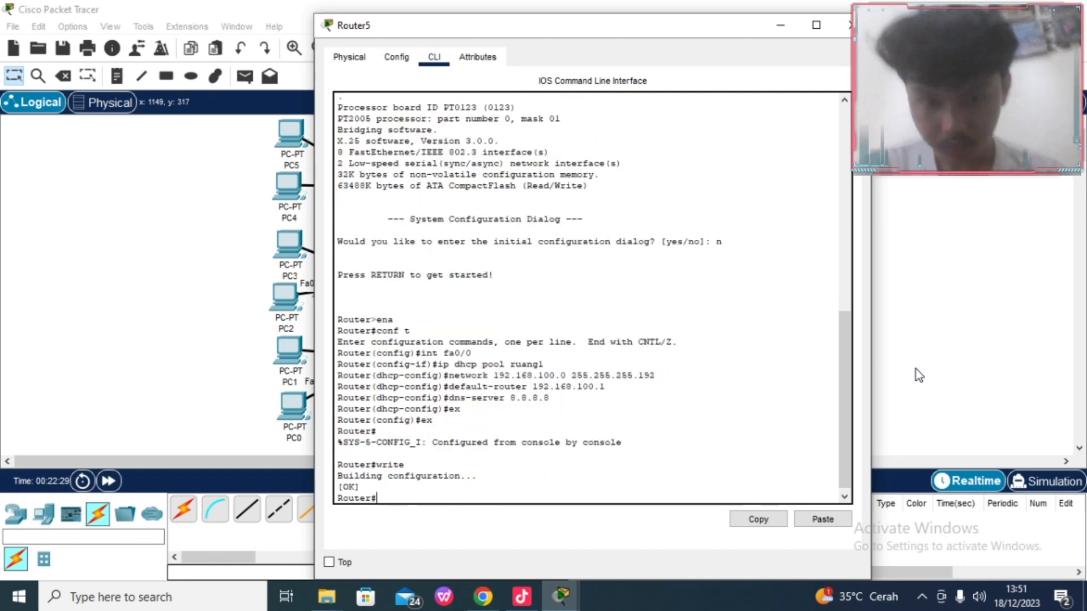
Step: Set the IPv4 address of the router's FastEthernet0/0 interface to 192.168.100.1
left_click(400, 62)
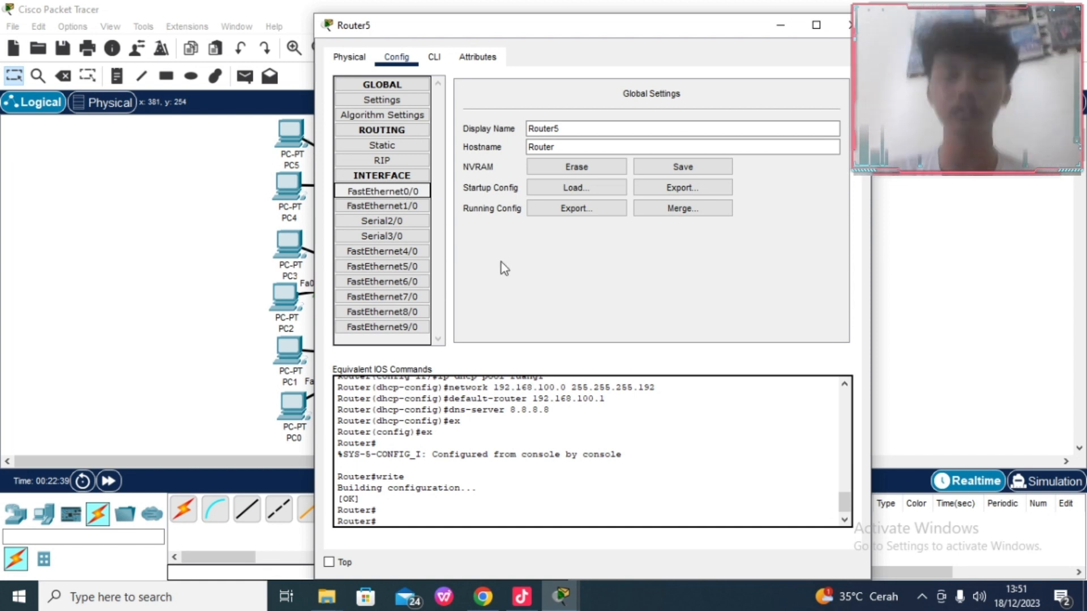
left_click(423, 195)
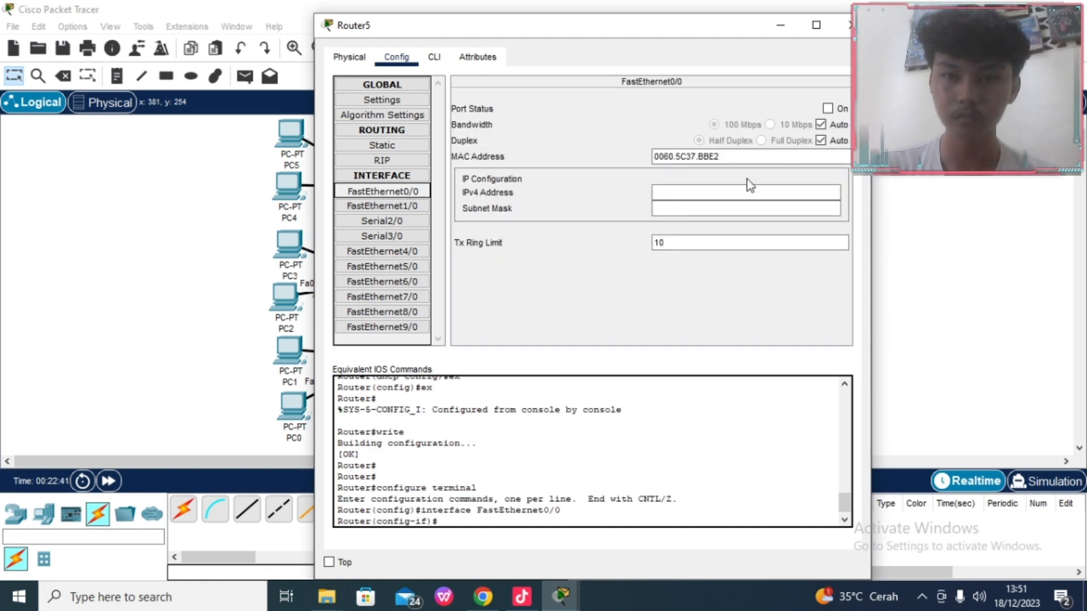
left_click(723, 191)
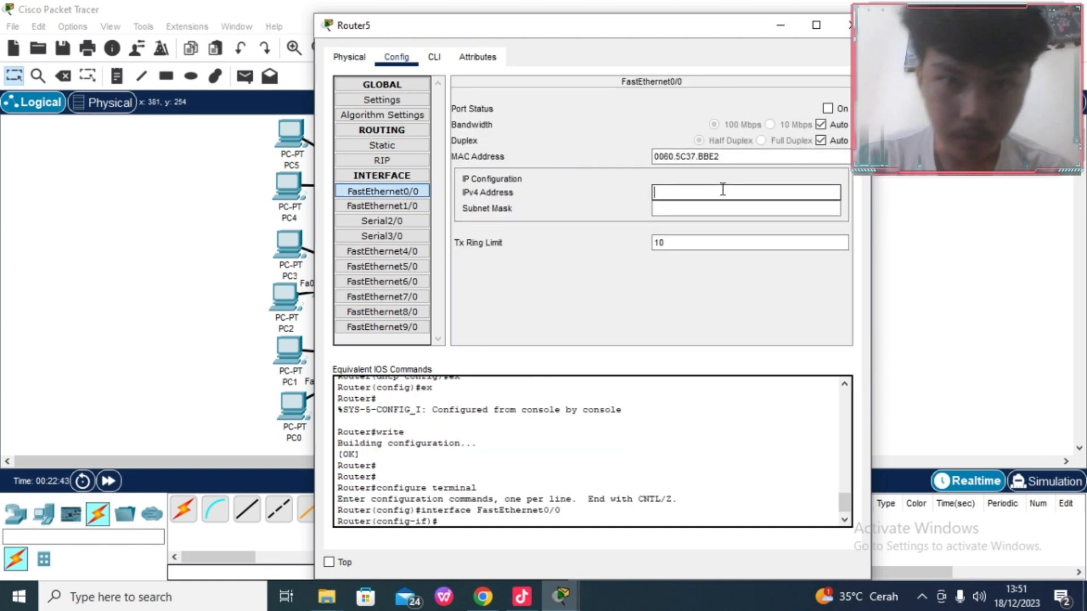
type("192")
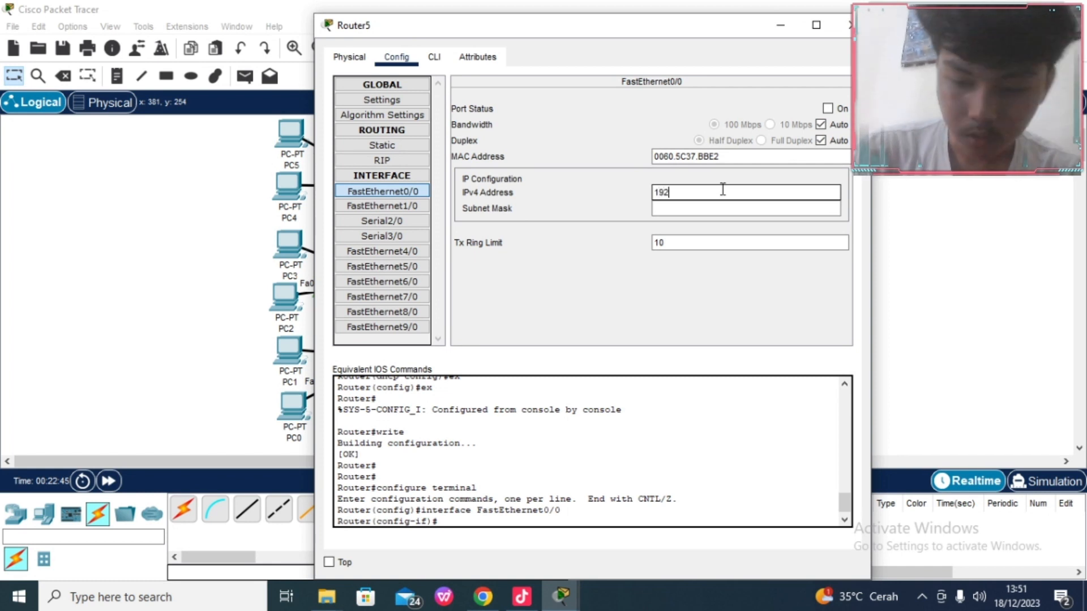
type(".168.100.1")
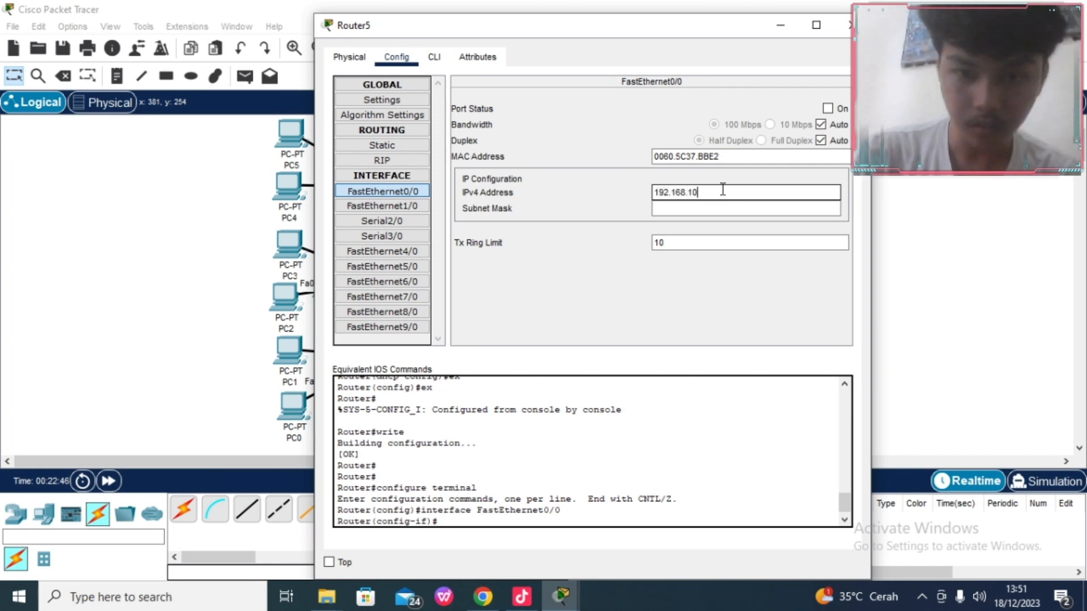
Step: Set FastEthernet0/0's subnet mask to 255.255.255.192, switch its port status on, and close the router's window
left_click(715, 208)
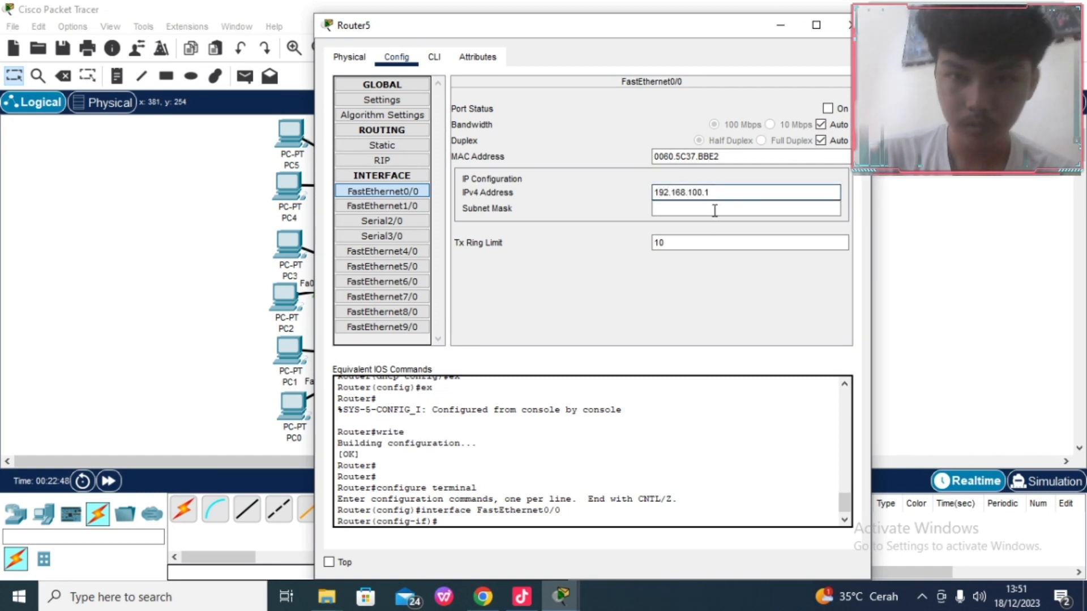
key("BackSpace")
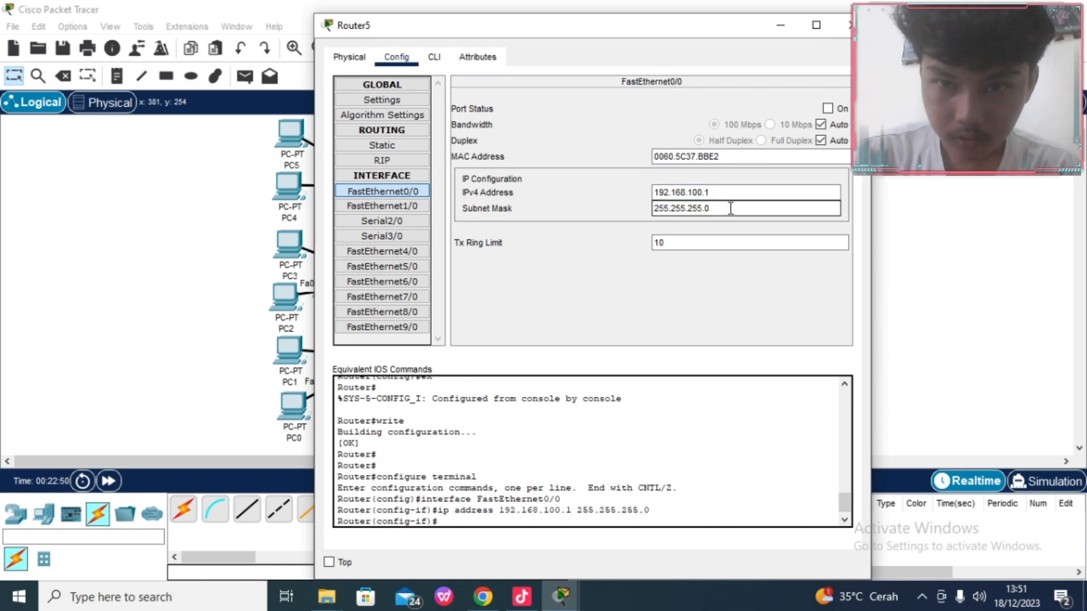
type("192")
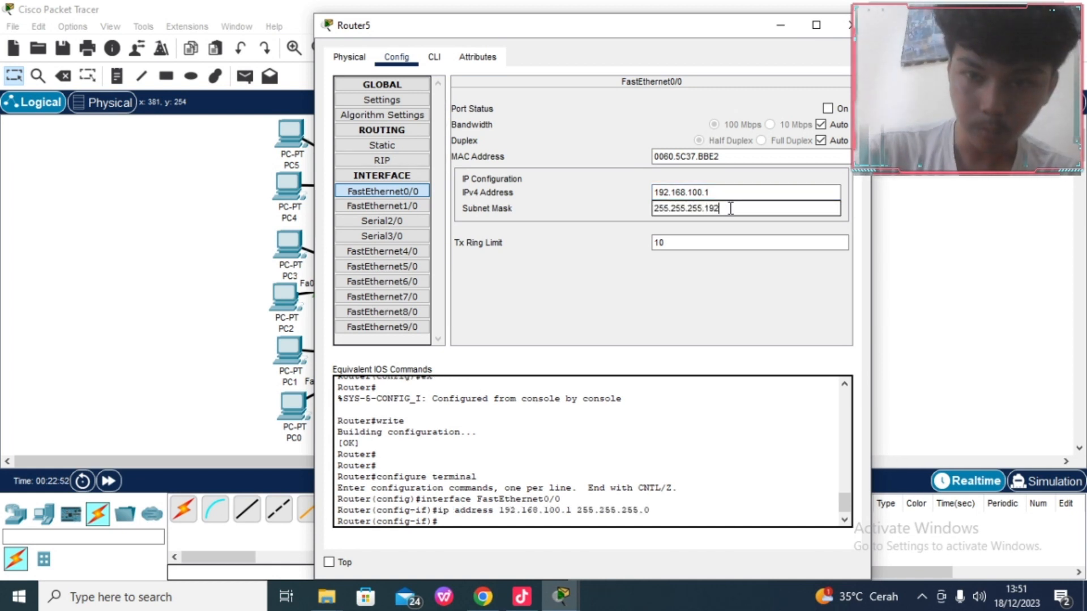
left_click(829, 110)
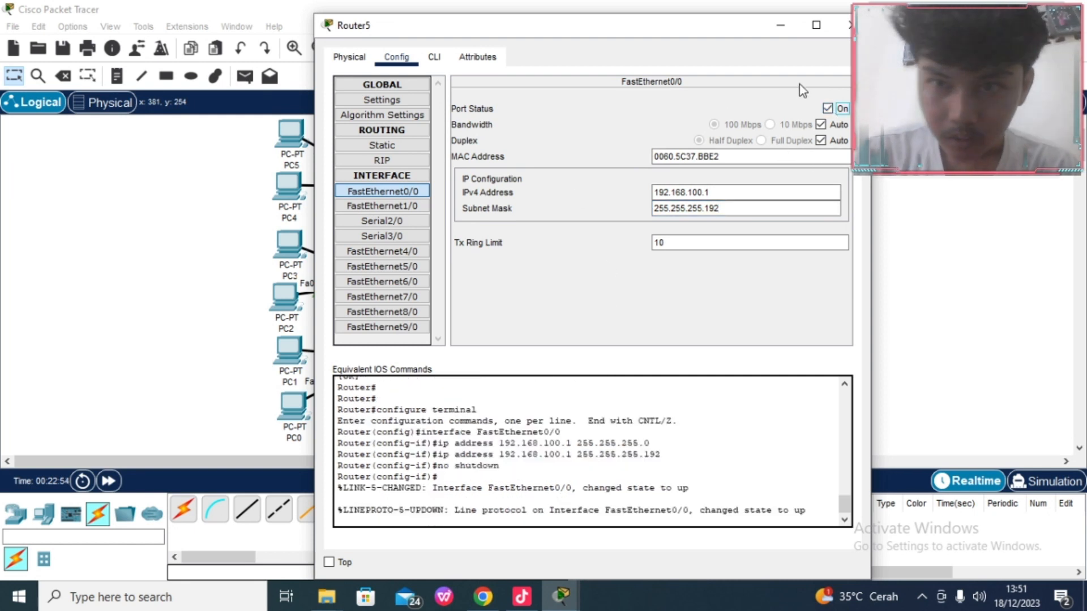
left_click(850, 25)
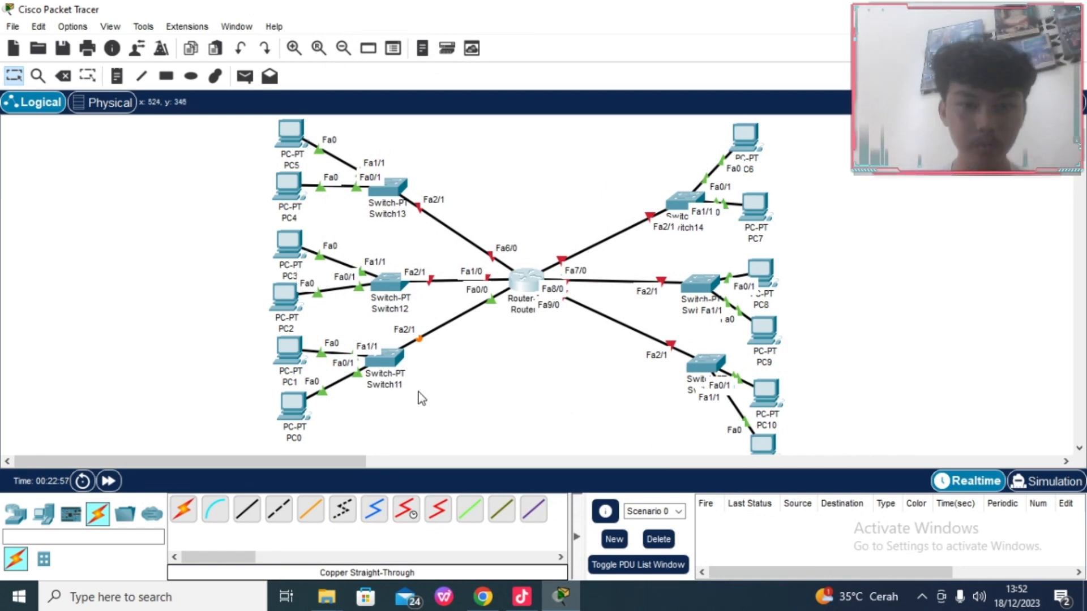
Step: Switch PC0's IP configuration from static to DHCP, moving its window clear of the PCs and switches
left_click(294, 407)
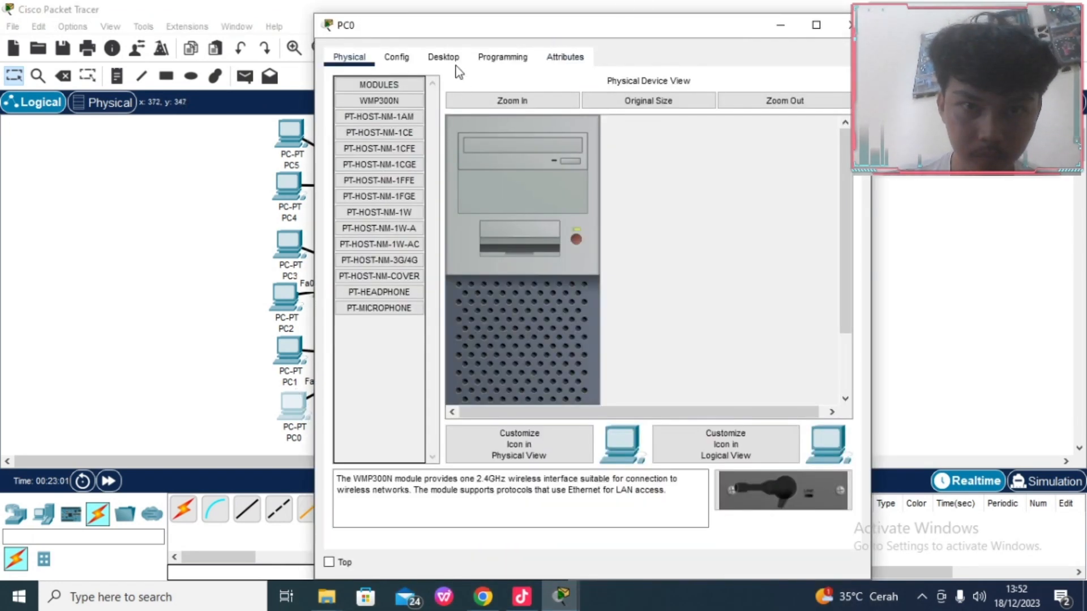
left_click(450, 61)
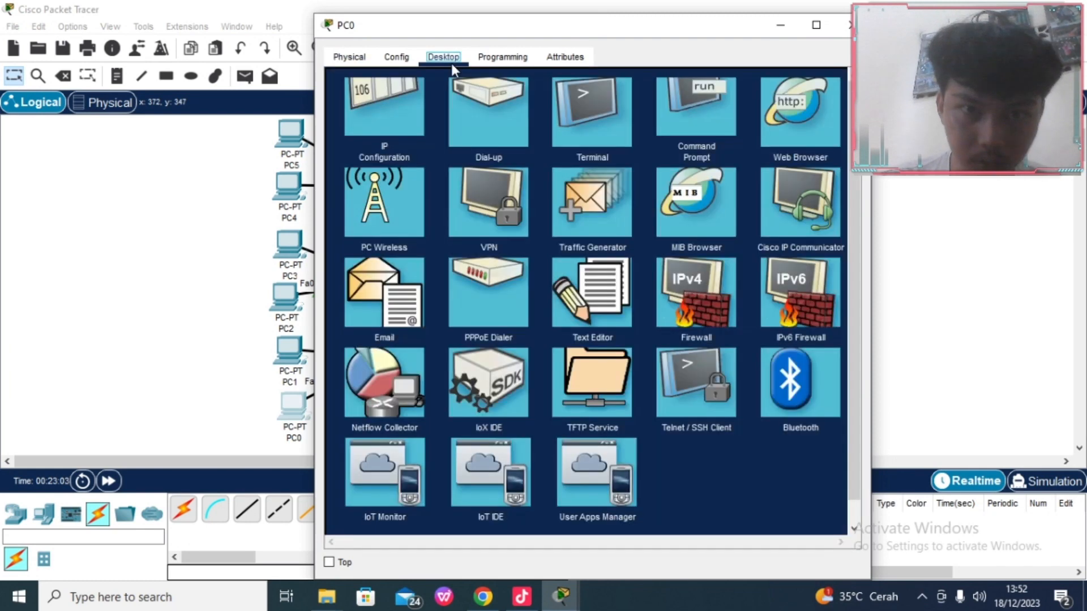
left_click(372, 151)
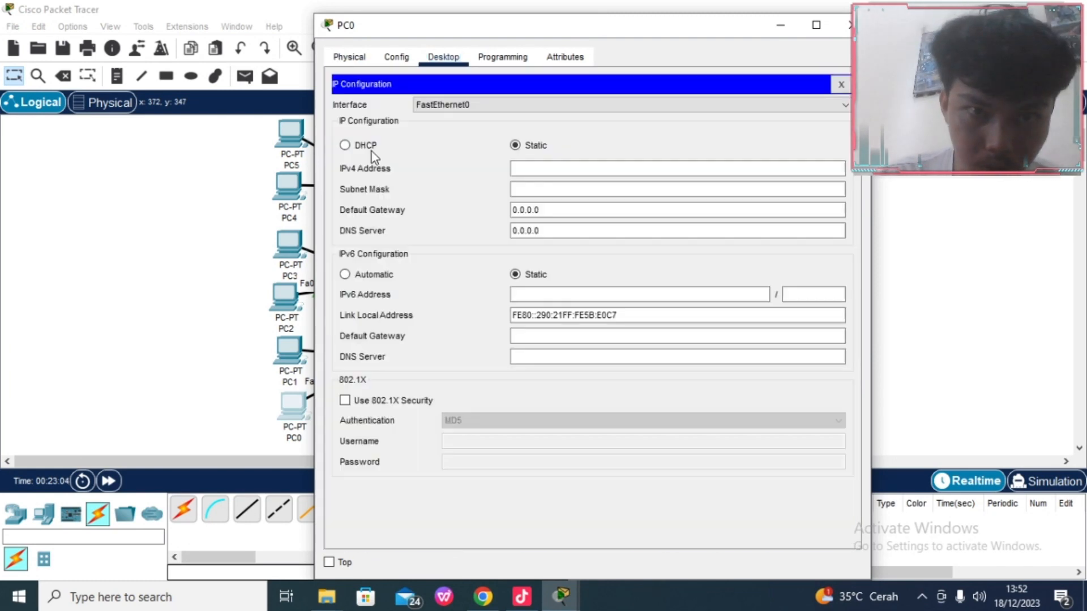
left_click_drag(613, 28, 841, 14)
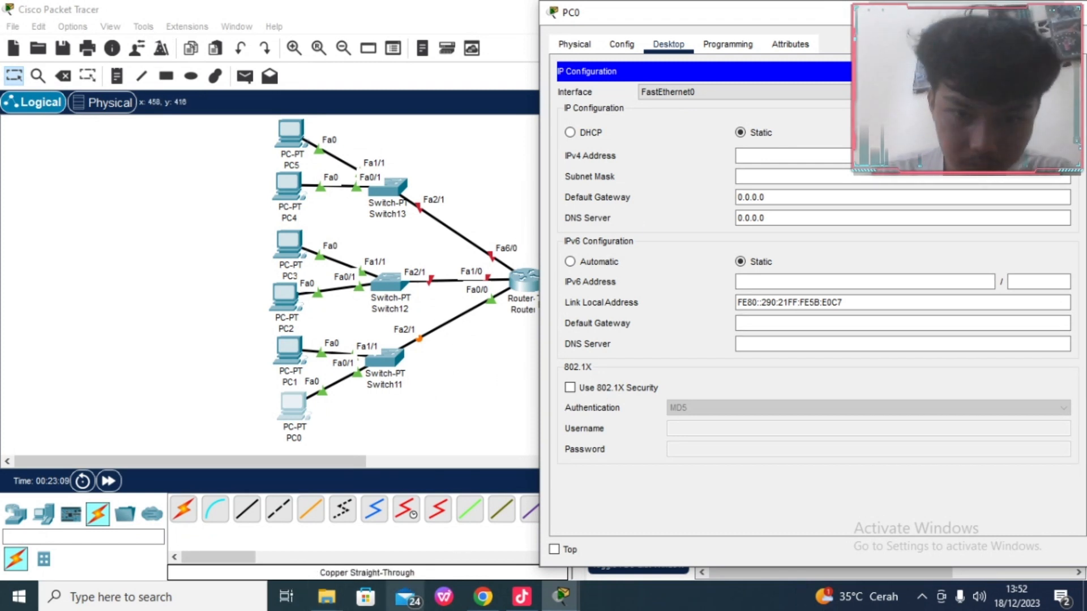
left_click_drag(827, 15, 762, 15)
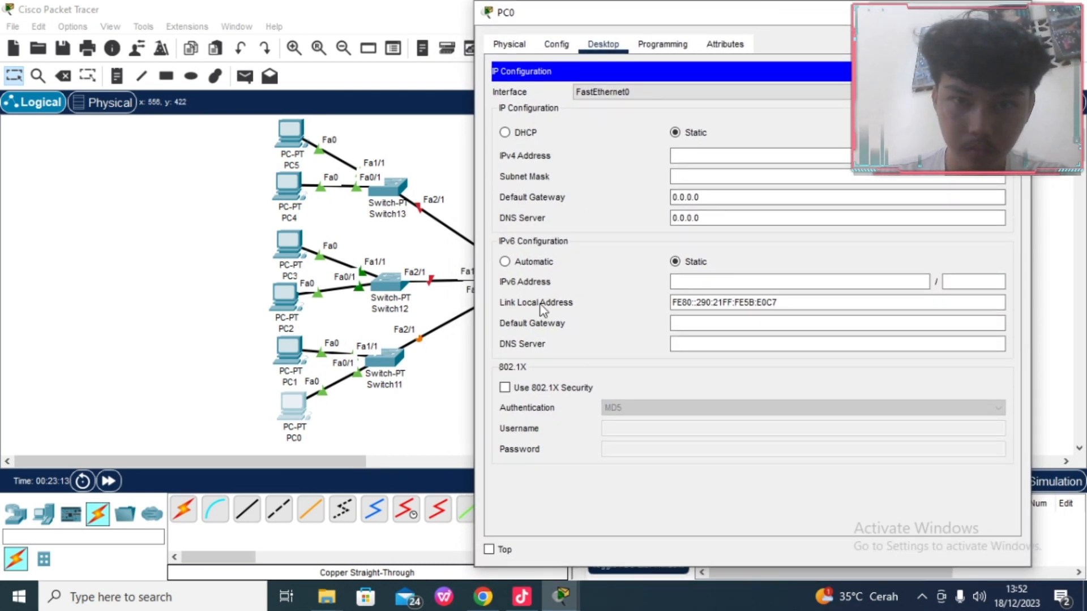
left_click(519, 132)
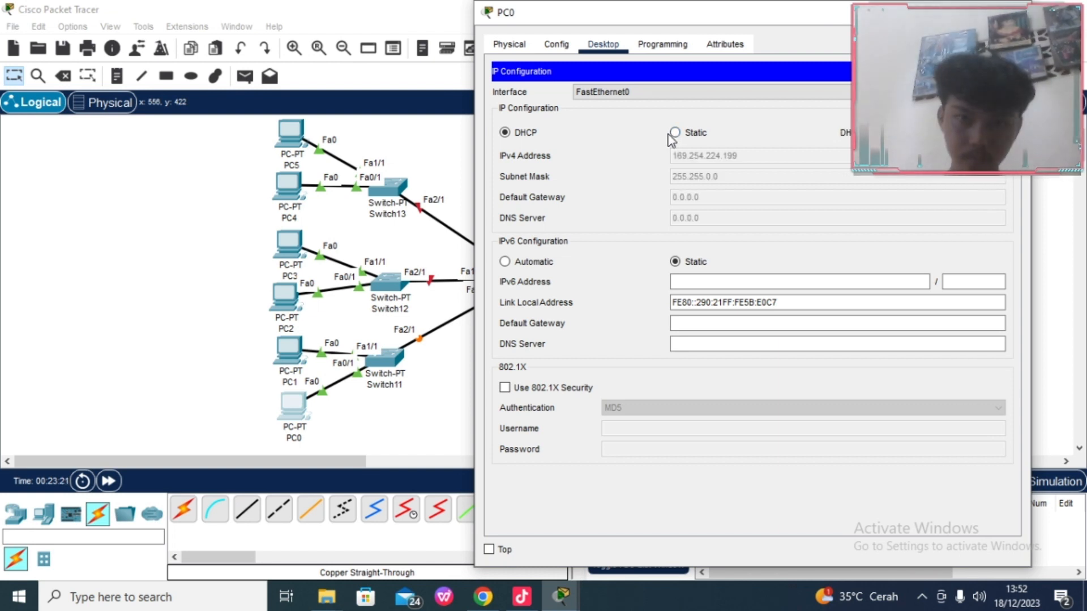
Step: Return PC0 to static addressing, request its address through DHCP again, and close its window
left_click(677, 132)
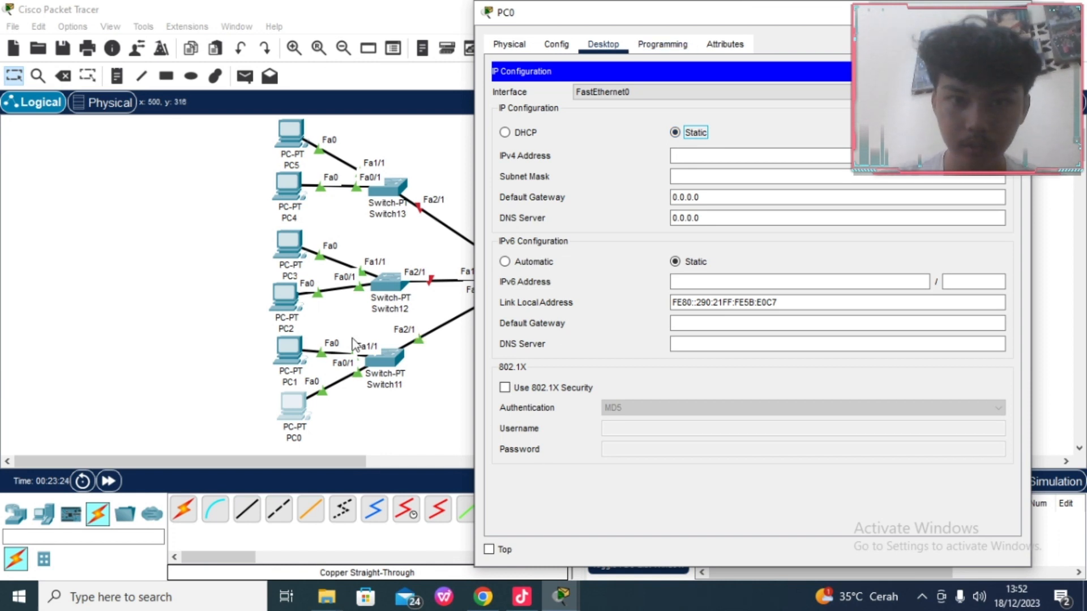
left_click_drag(596, 16, 558, 17)
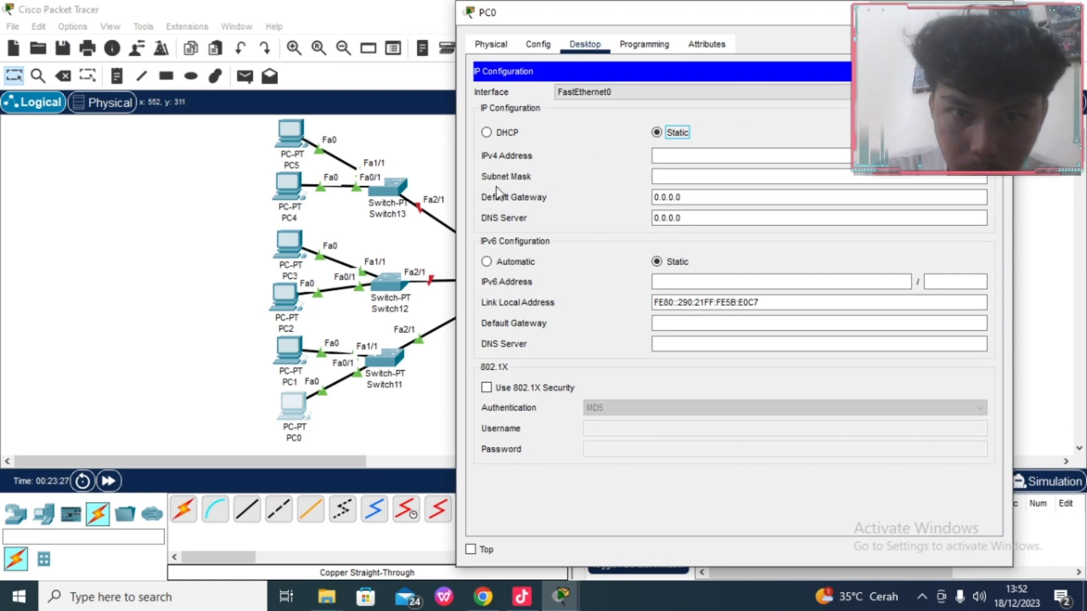
left_click(487, 139)
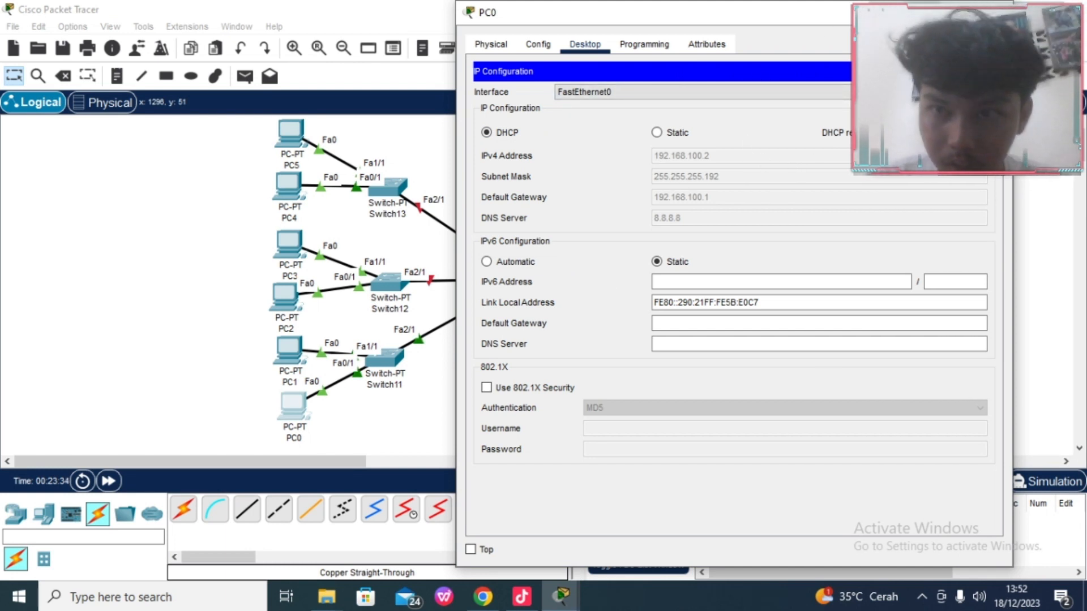
left_click(996, 12)
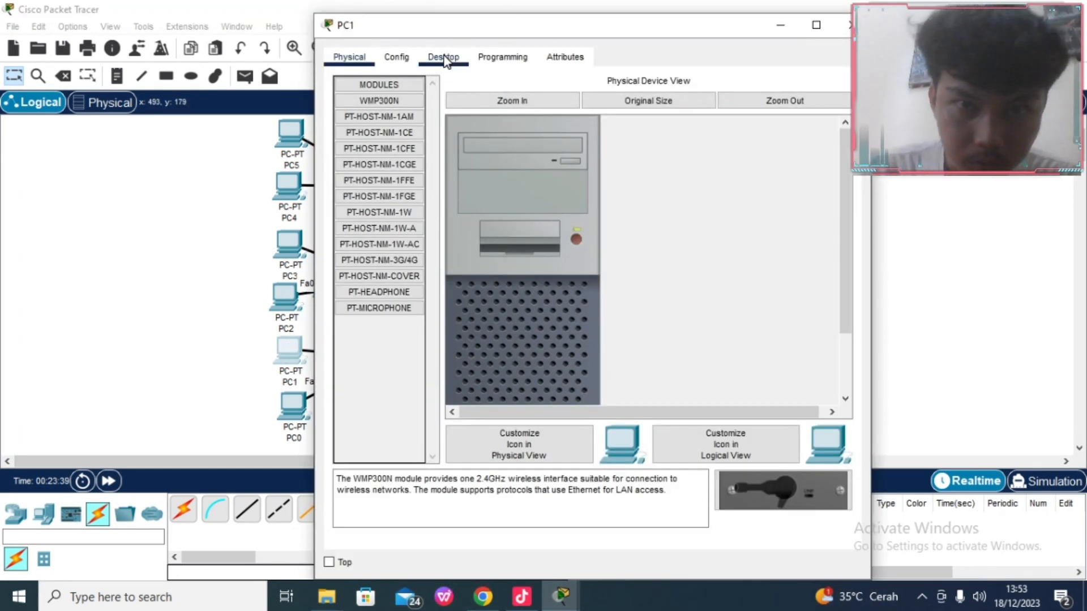
Step: Switch PC1's IP configuration to DHCP and close its window
left_click(445, 58)
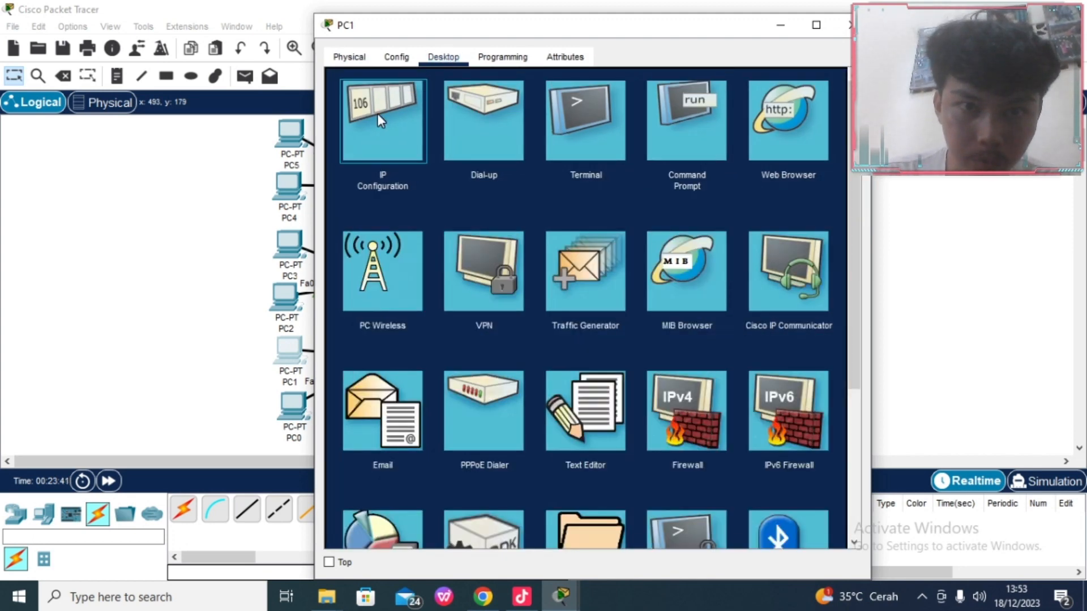
left_click(377, 113)
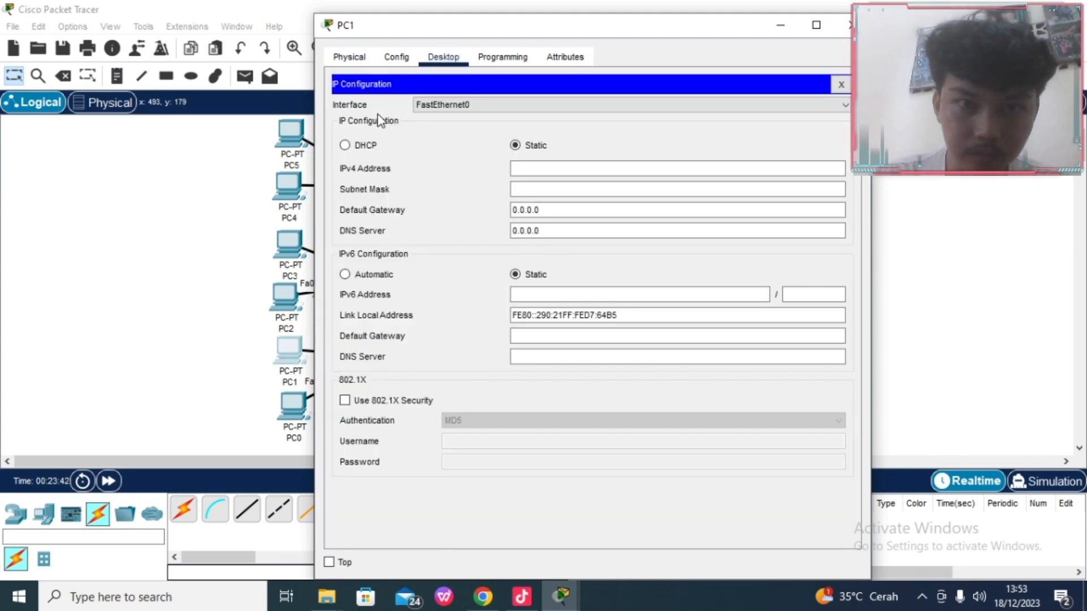
left_click(345, 145)
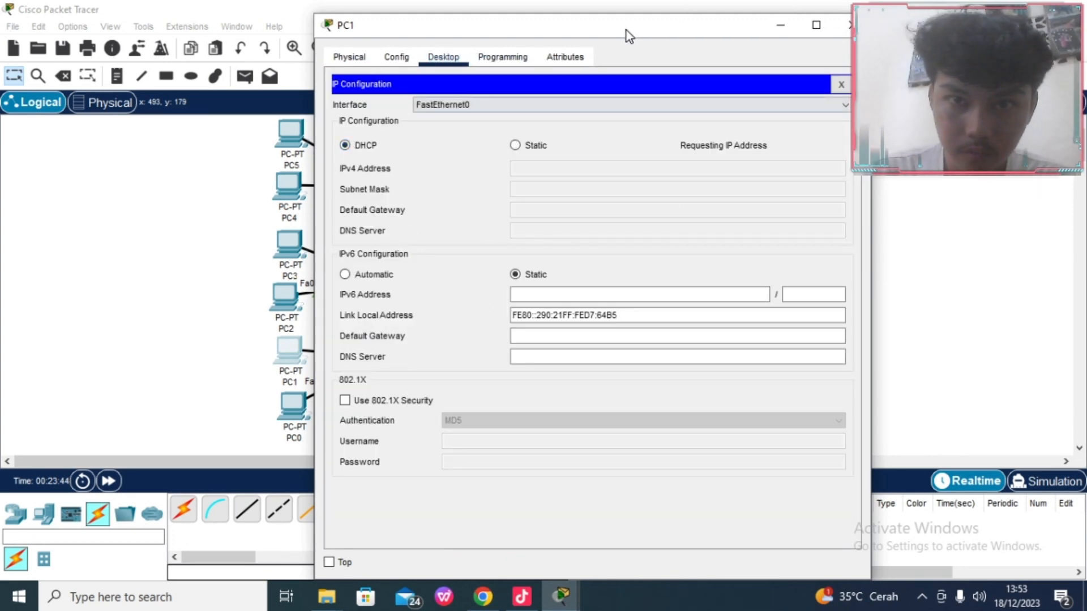
left_click_drag(626, 30, 793, 17)
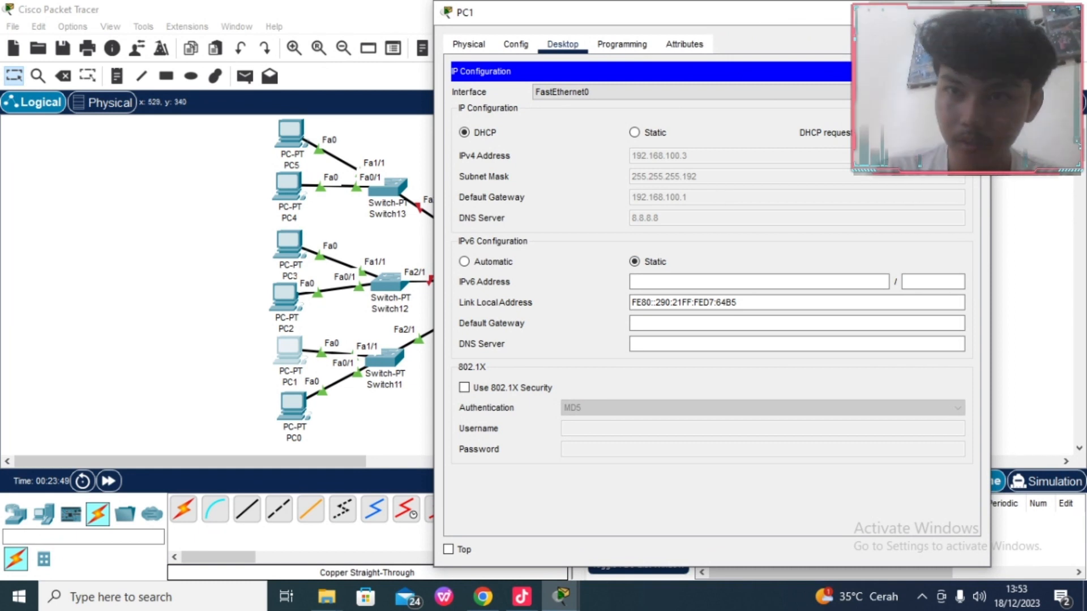
left_click(973, 12)
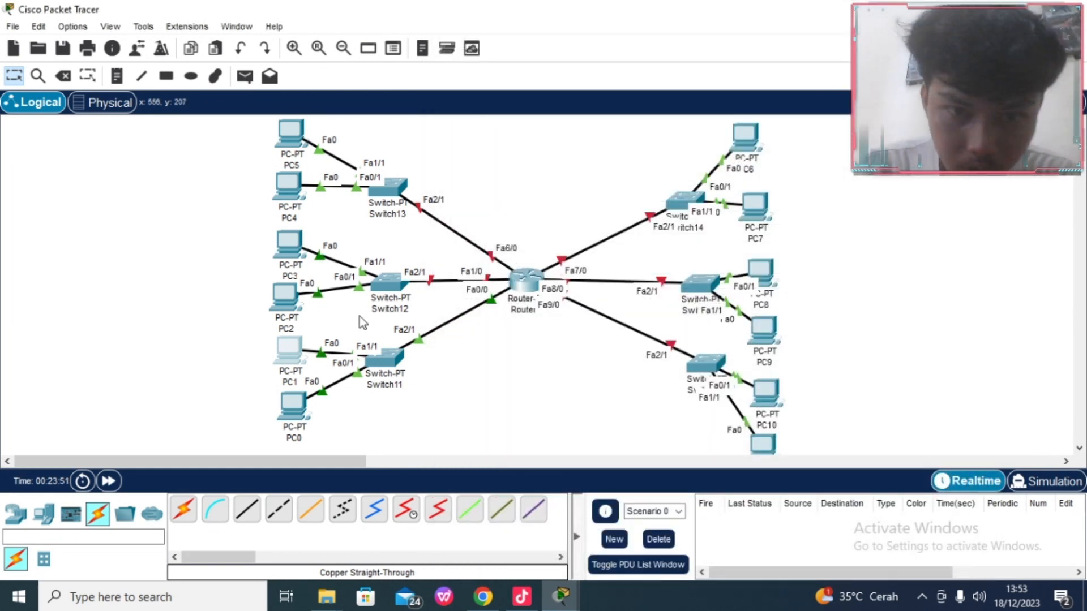
Step: Reopen the router's command line and leave the interface and global configuration modes with ex
left_click(526, 283)
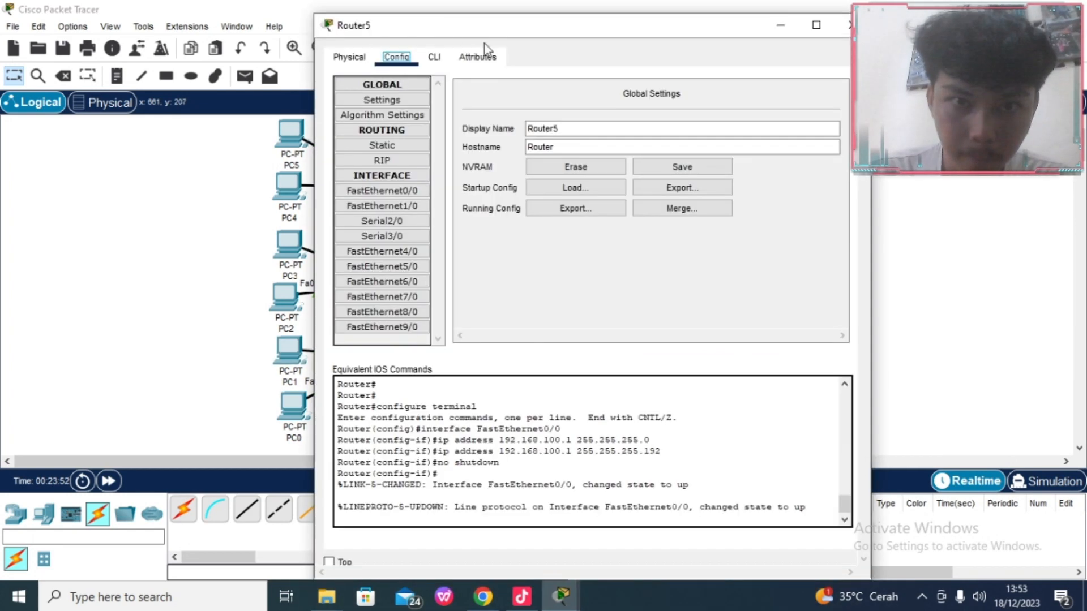
left_click(434, 57)
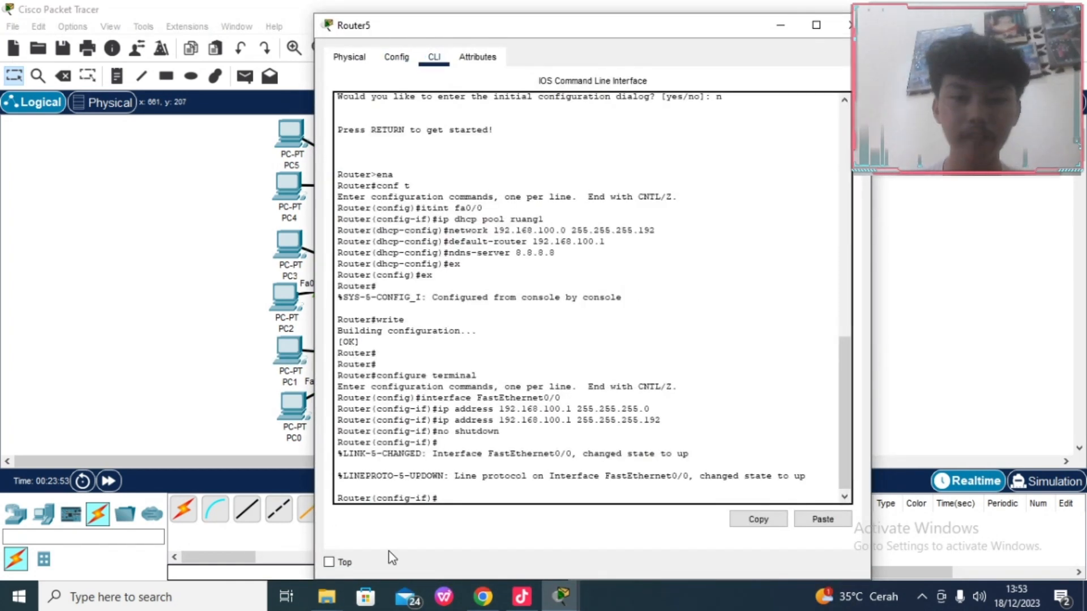
type("ex")
key("Return")
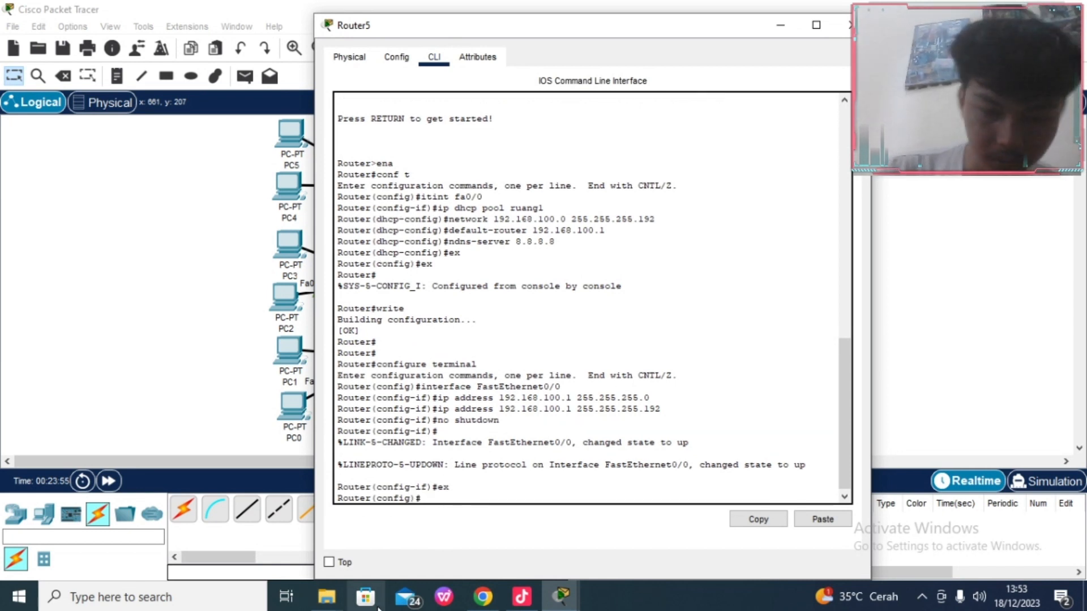
type("ex")
key("Return")
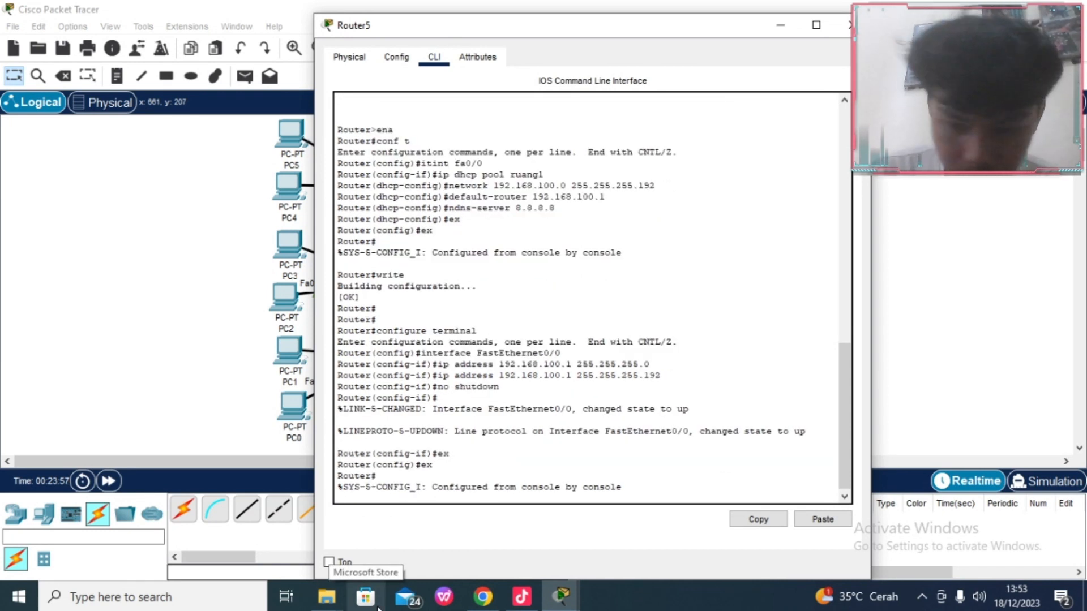
key("Return")
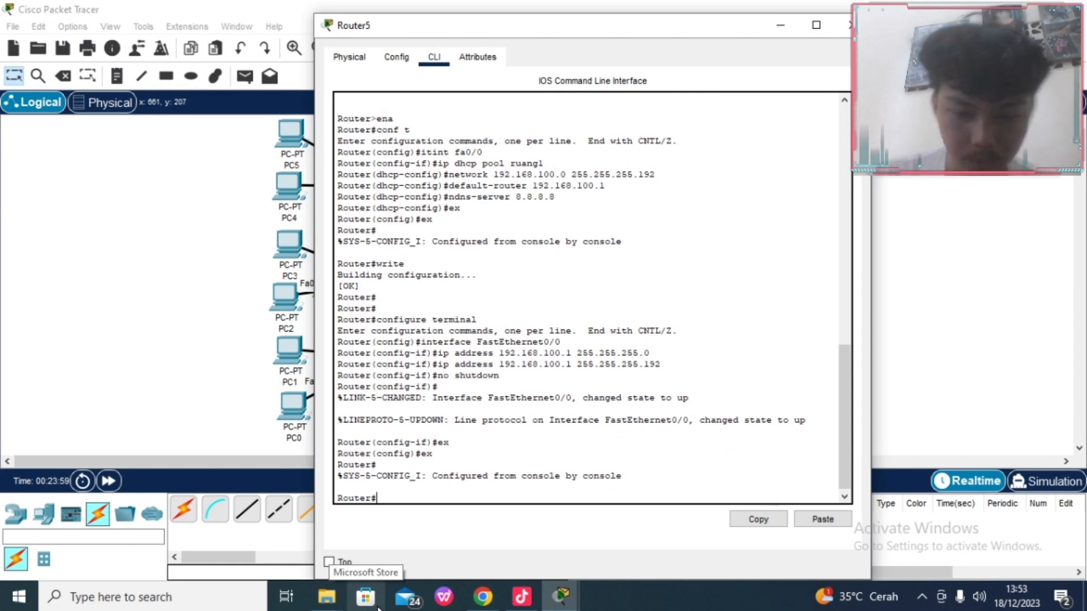
Step: Enter global configuration mode with conf t and select the second FastEthernet interface with int fa1/0
type("conf t")
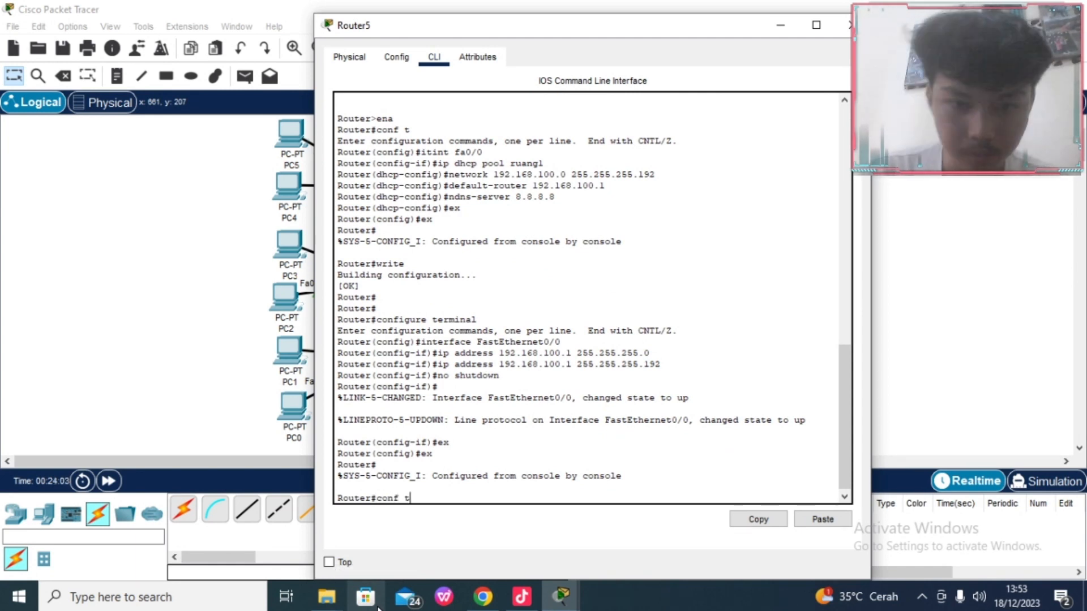
key("Return")
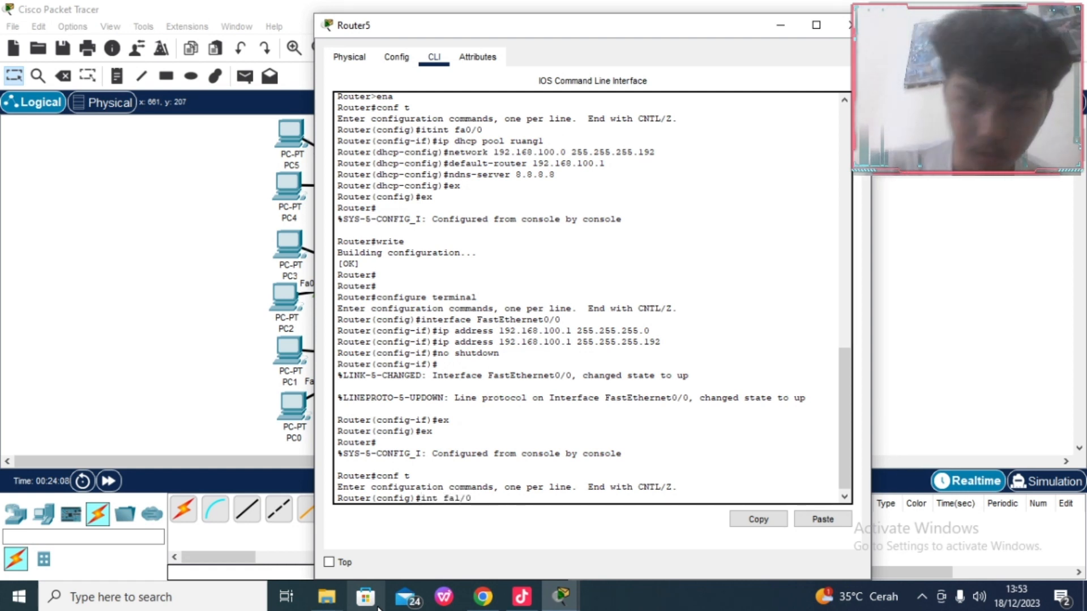
mouse_move(331, 599)
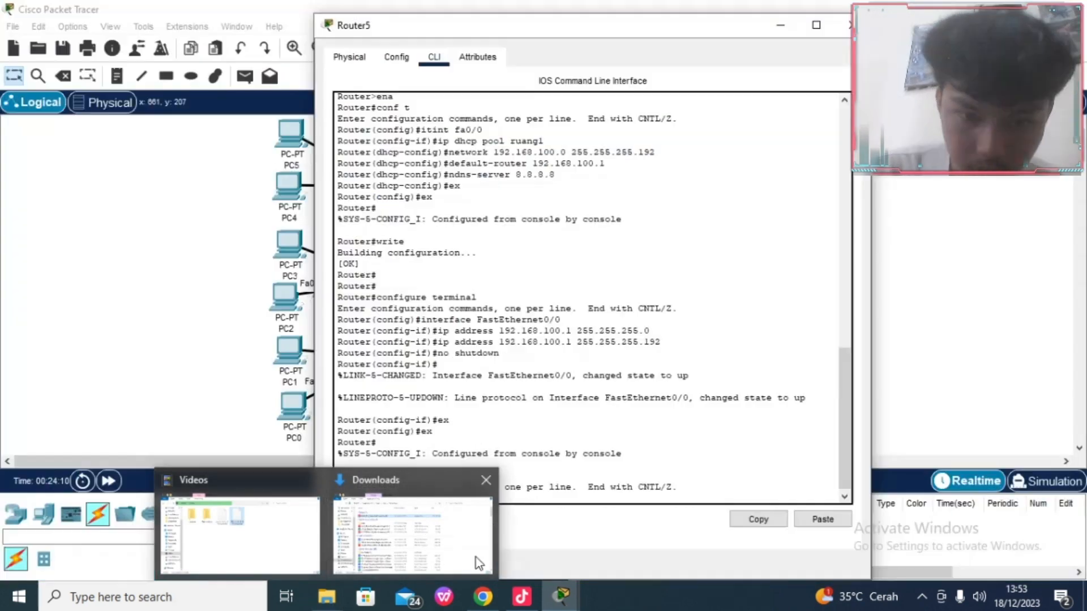
left_click(629, 376)
left_click(494, 503)
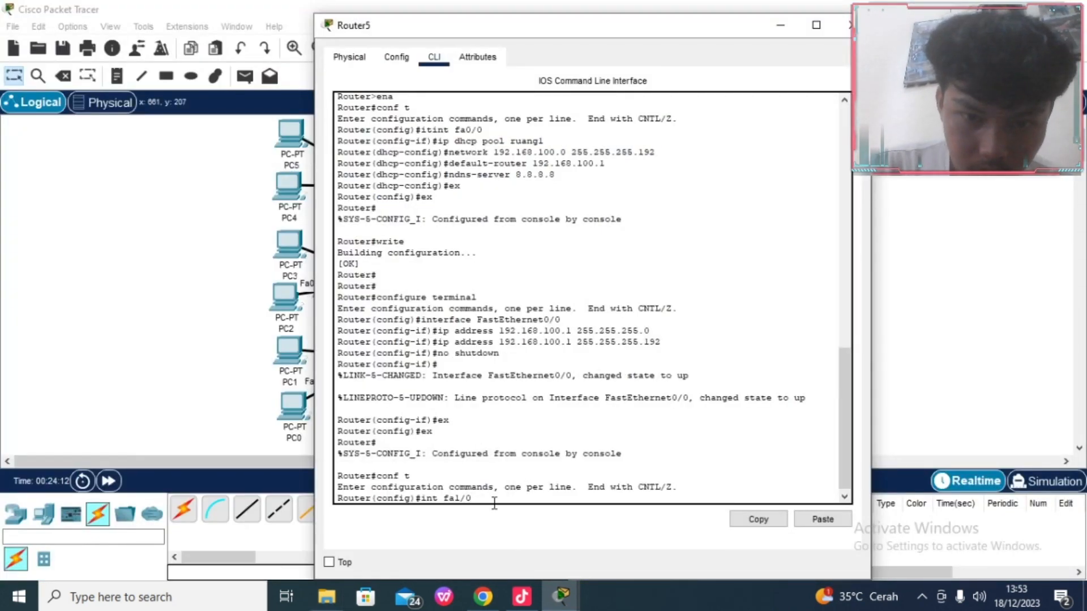
key("Return")
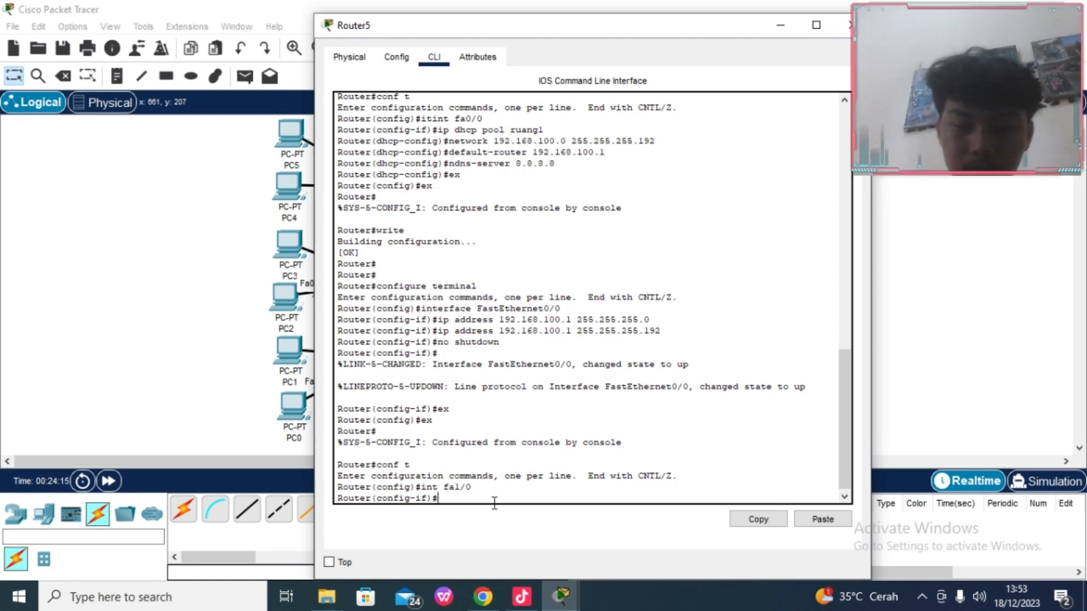
Step: Create the DHCP pool ruang2 on the router and set its network to 192.168.100.64 with mask 255.255.255.192
type("ip dhcp pool ruang2")
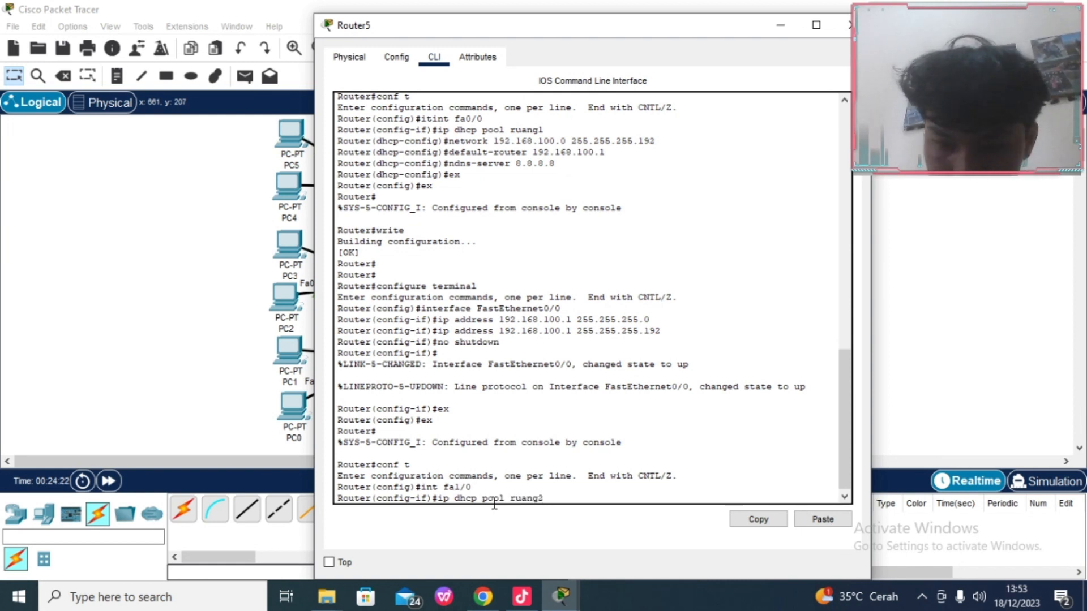
key("Return")
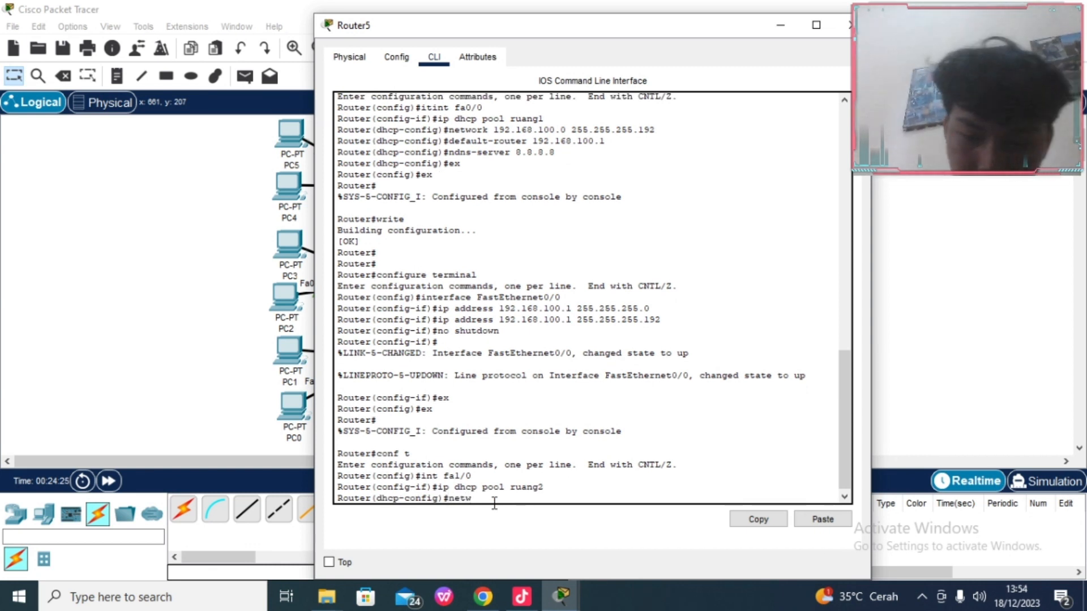
type("network 192.")
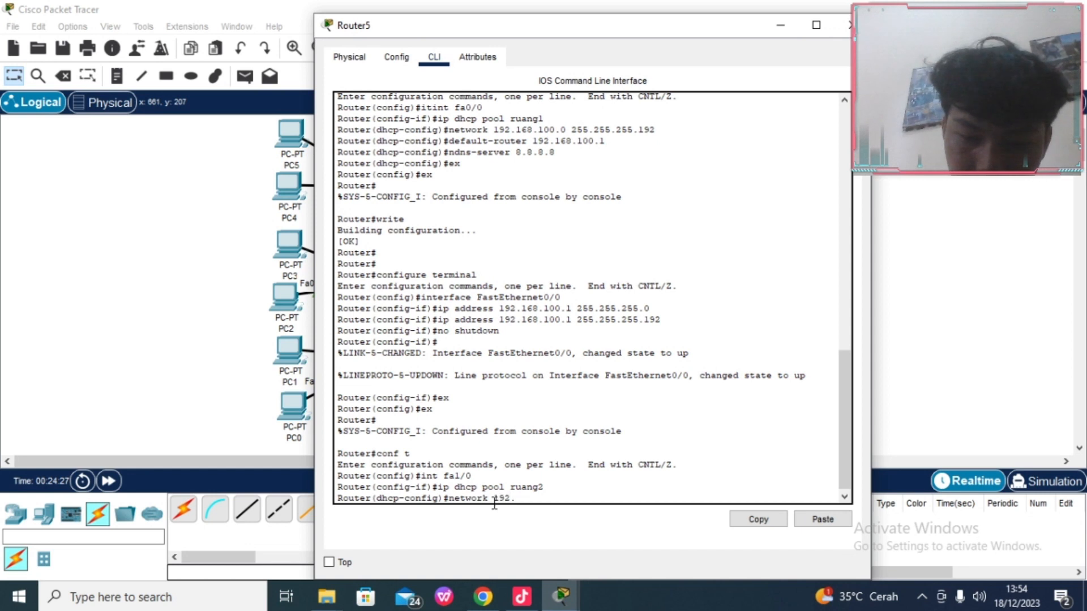
type("168.")
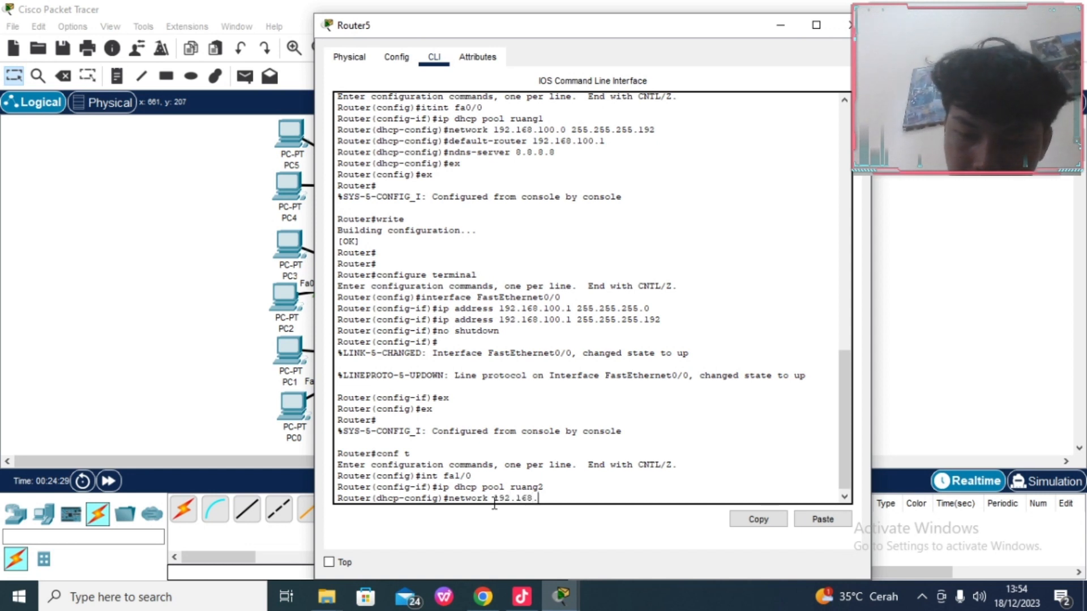
type("100.6")
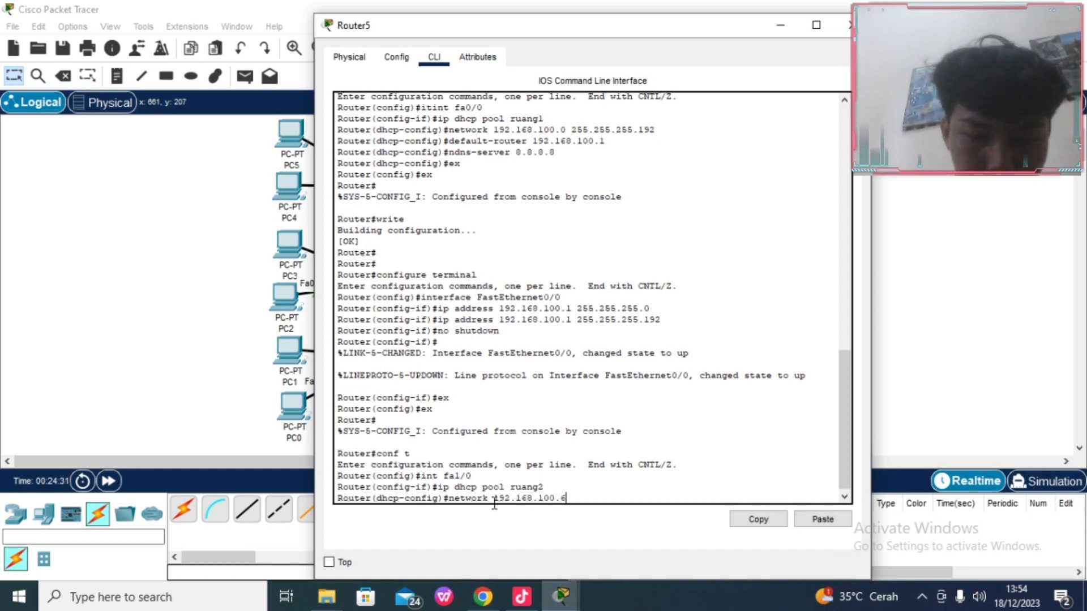
type("4")
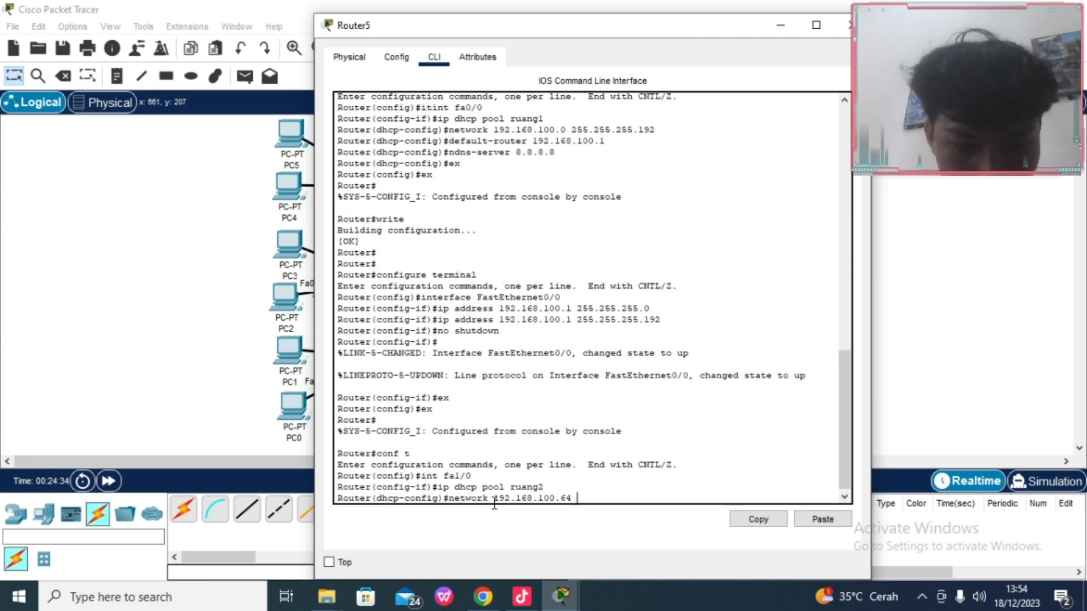
type(" 2555")
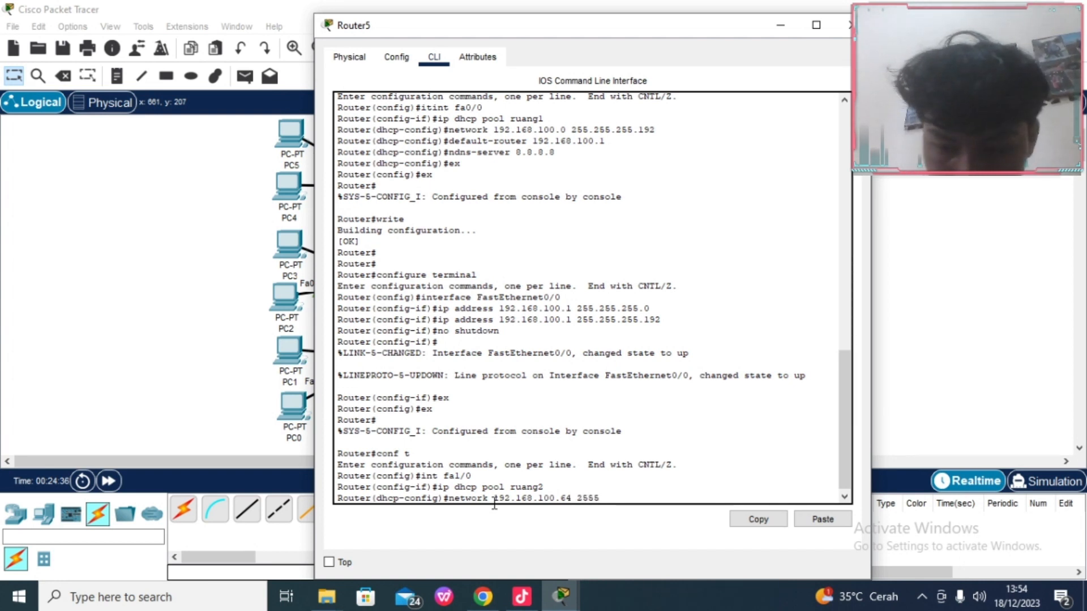
key("BackSpace")
type(".255.255.192")
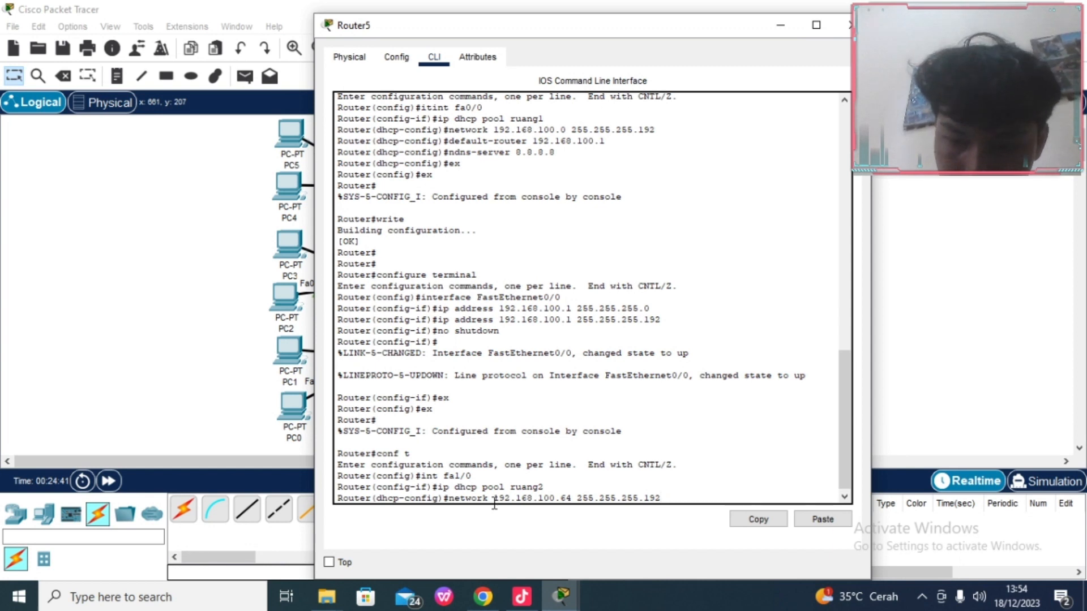
key("Return")
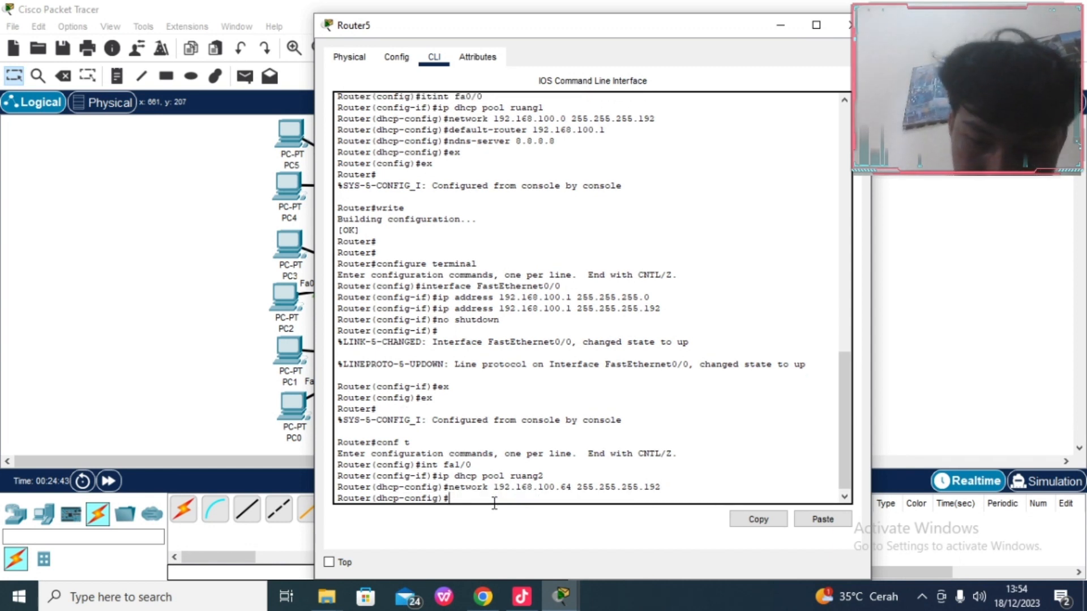
Step: Set the default router of the ruang2 DHCP pool to 192.168.100.65
type("default-router 19")
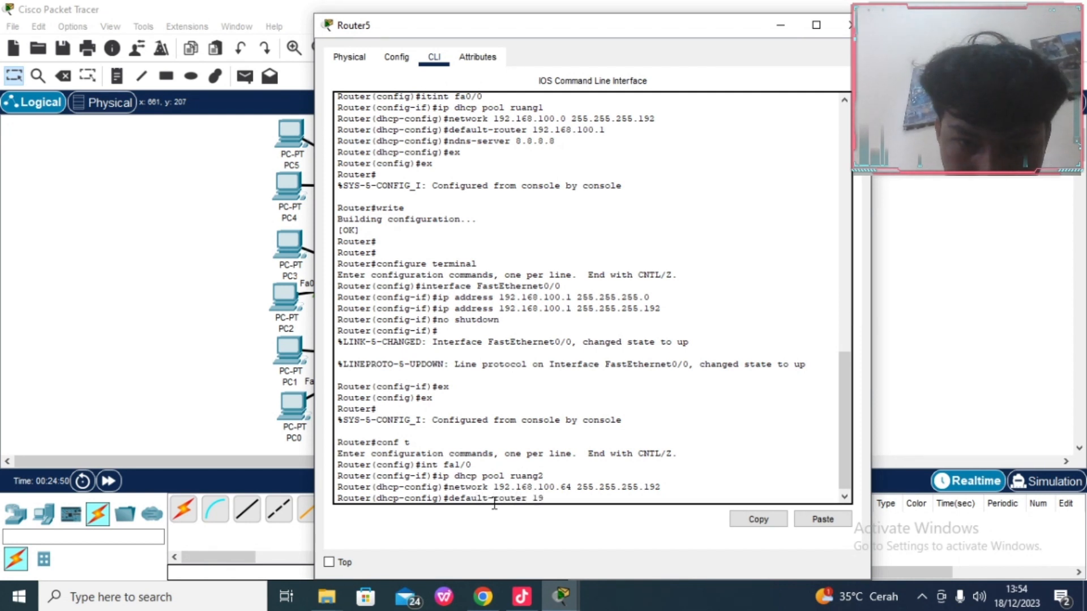
type("2.168.")
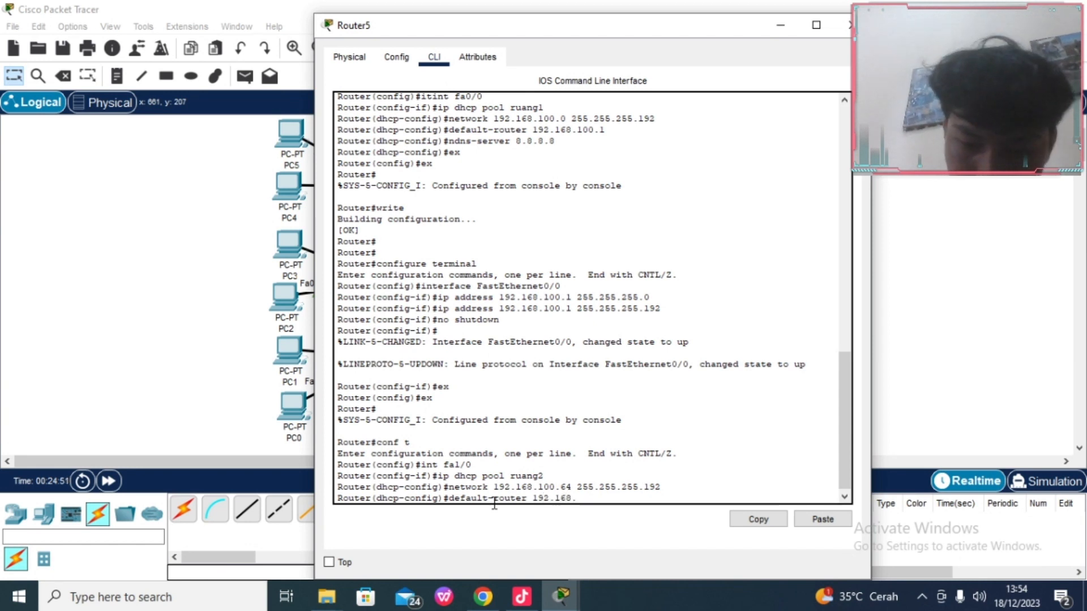
type("100")
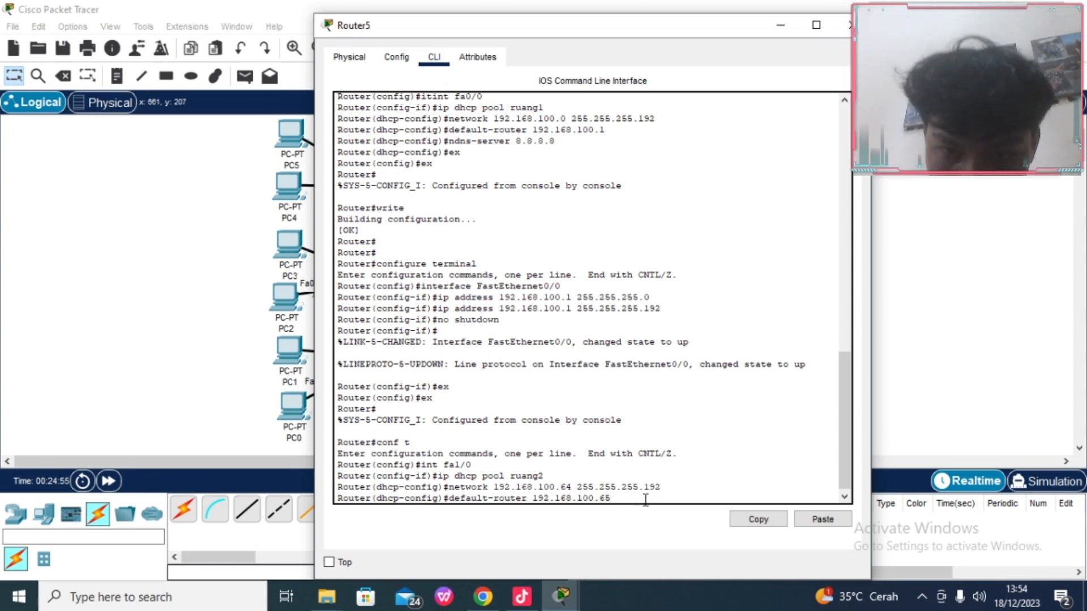
type(".65")
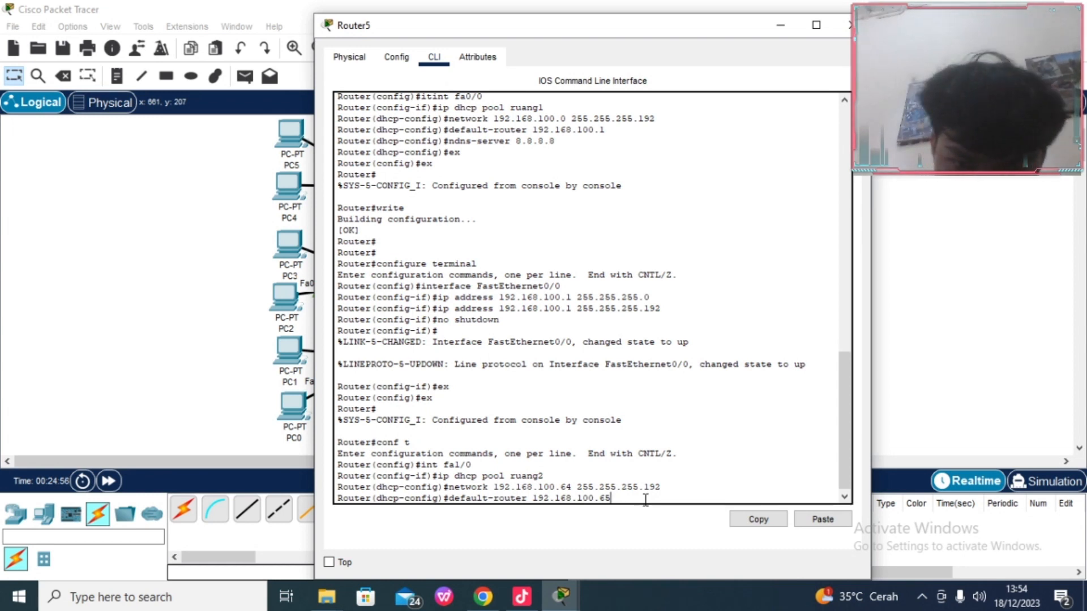
key("Return")
Step: Set the DNS server of the ruang2 DHCP pool to 8.8.8.8
type("dns")
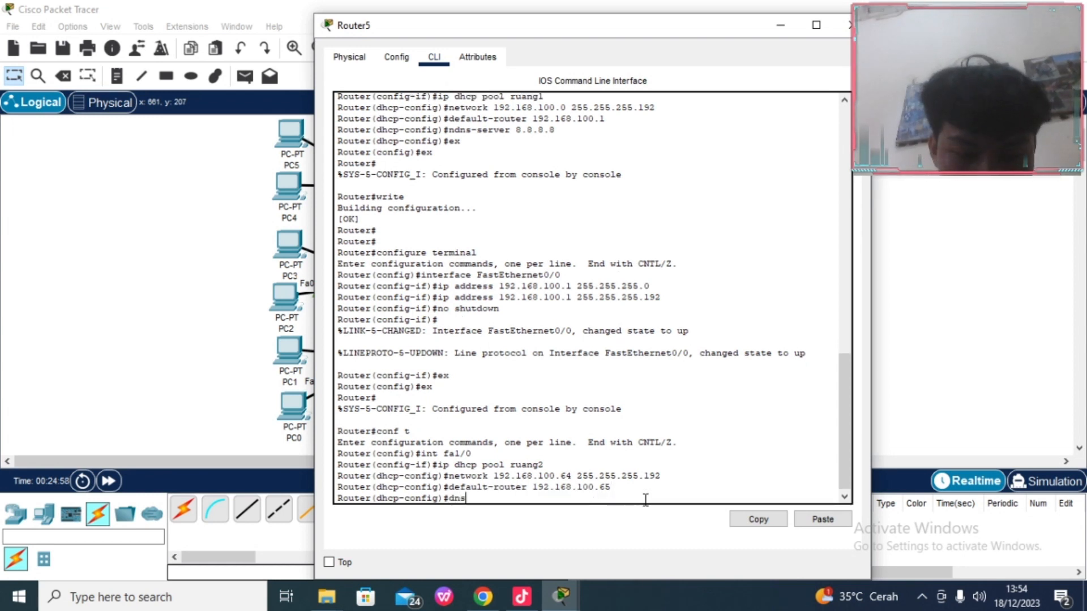
type("-serv")
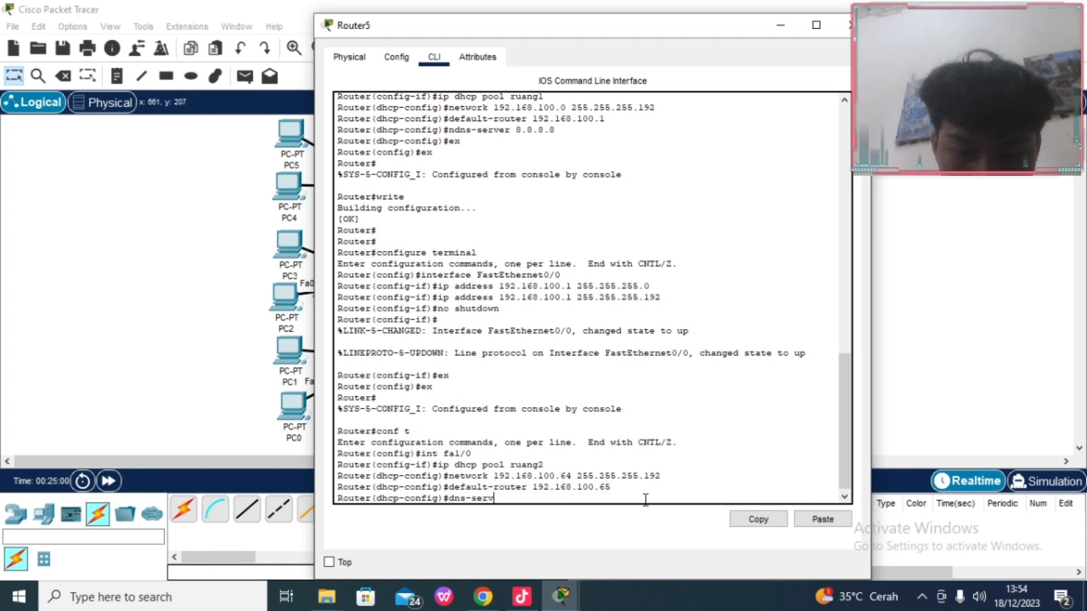
type("er")
type(" 8.")
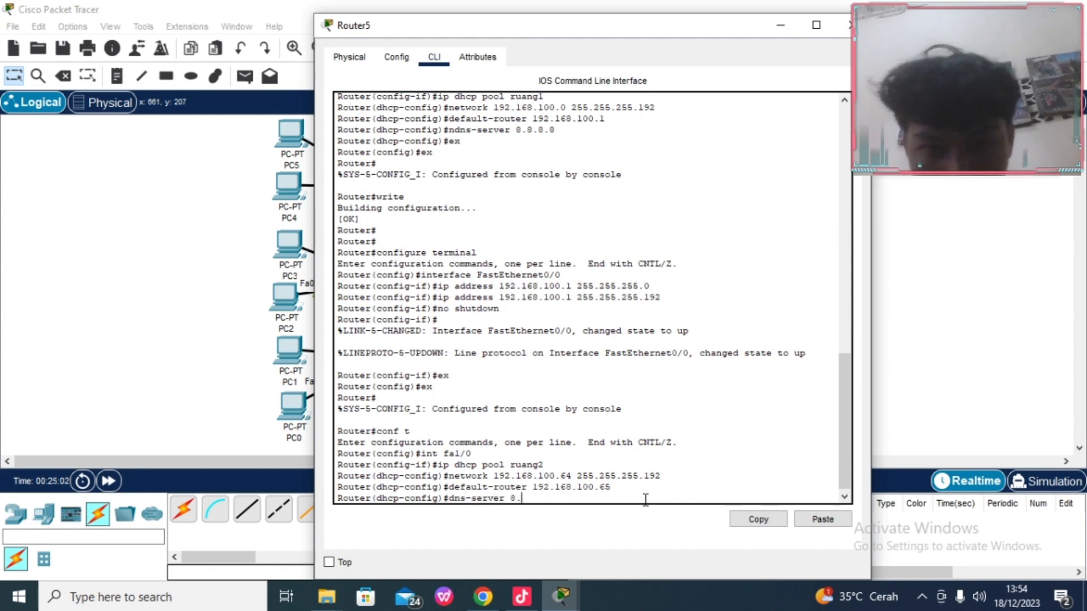
type("8.8.8")
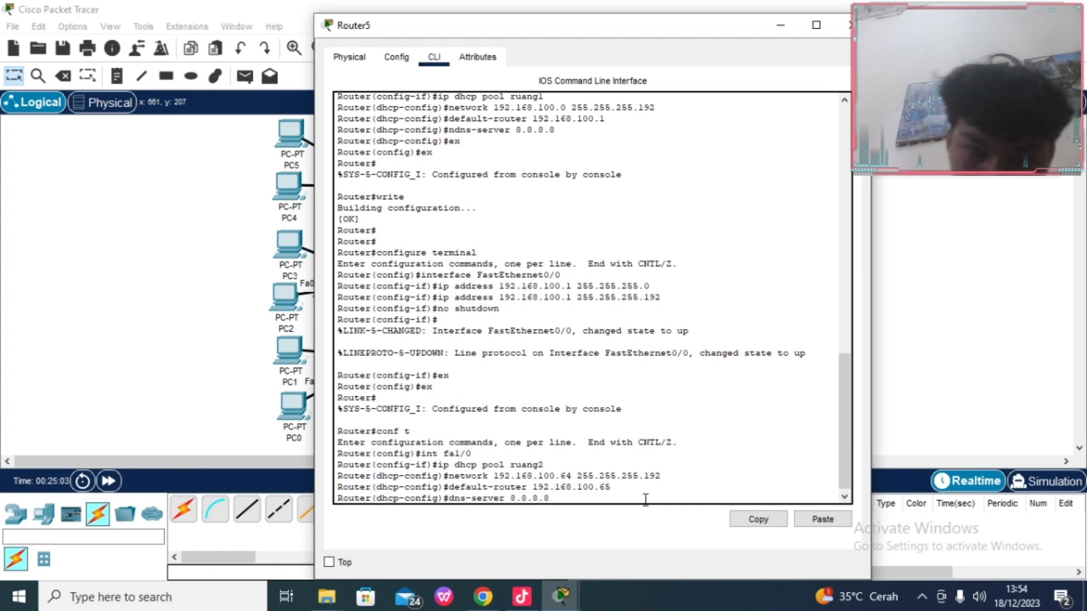
key("Return")
Step: Leave the DHCP pool and global configuration modes with ex and save the router configuration with write
type("er(dhcp-config)#e")
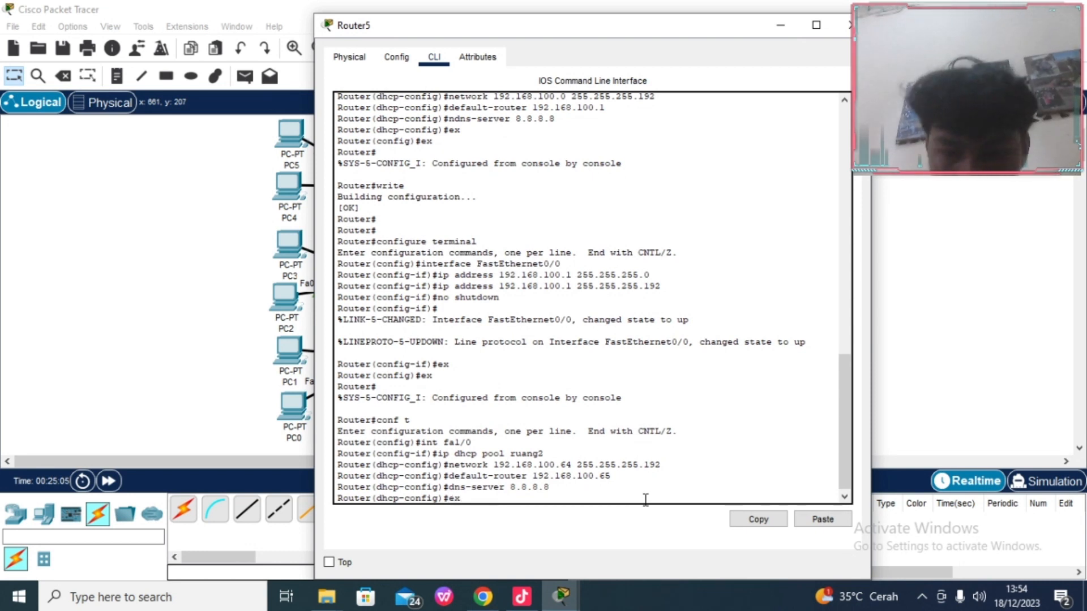
type("x")
key("Return")
type("ex")
key("Return")
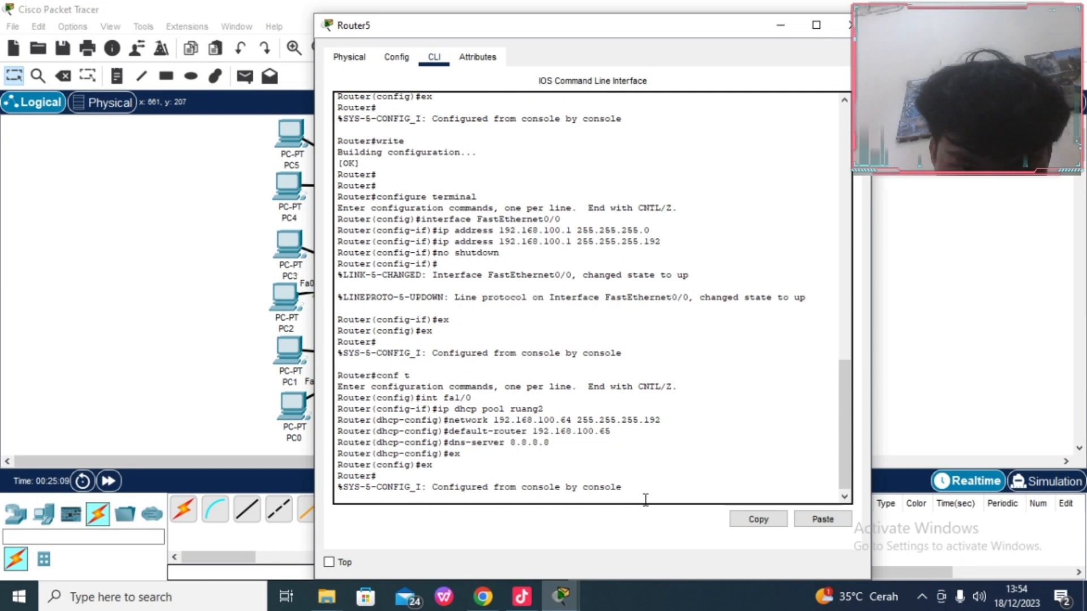
key("Return")
type("wr")
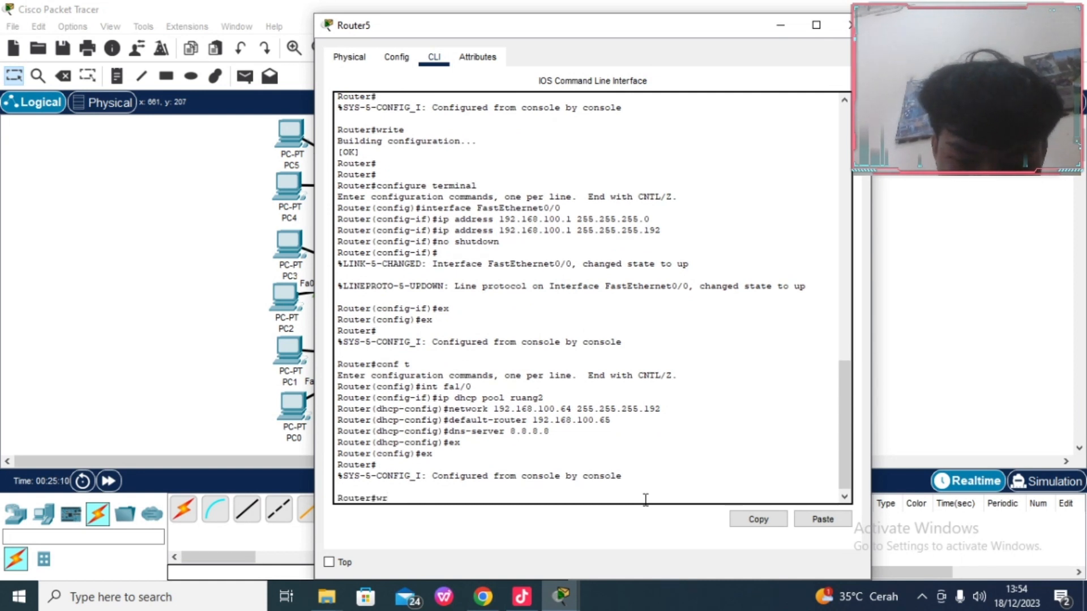
type("ite")
key("Return")
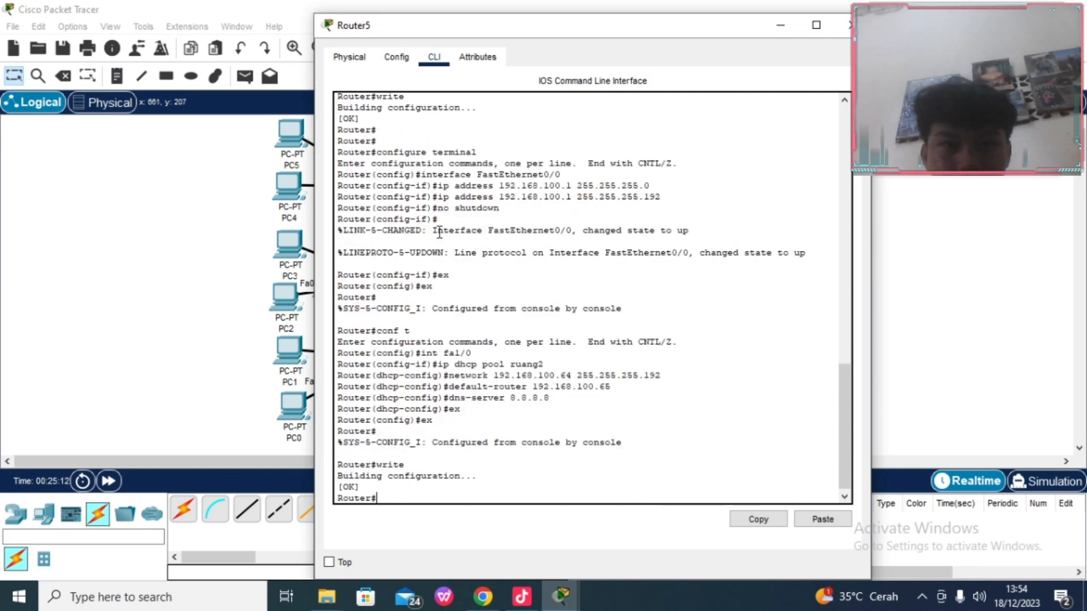
Step: Assign 192.168.100.65 with mask 255.255.255.192 to the router's FastEthernet1/0 interface, turn the port on, and close the router window
left_click(397, 57)
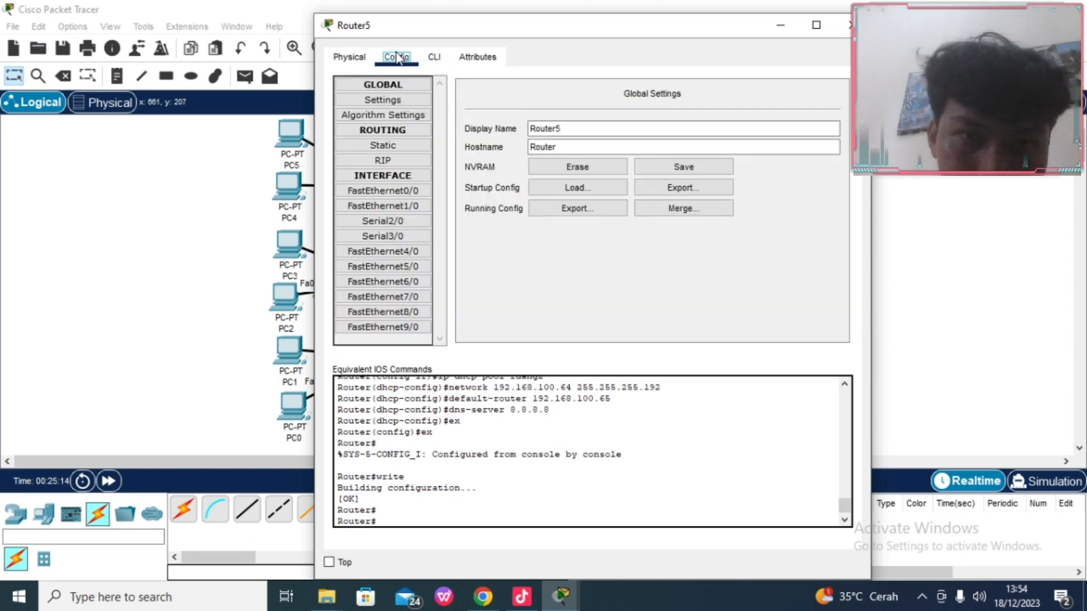
left_click(379, 208)
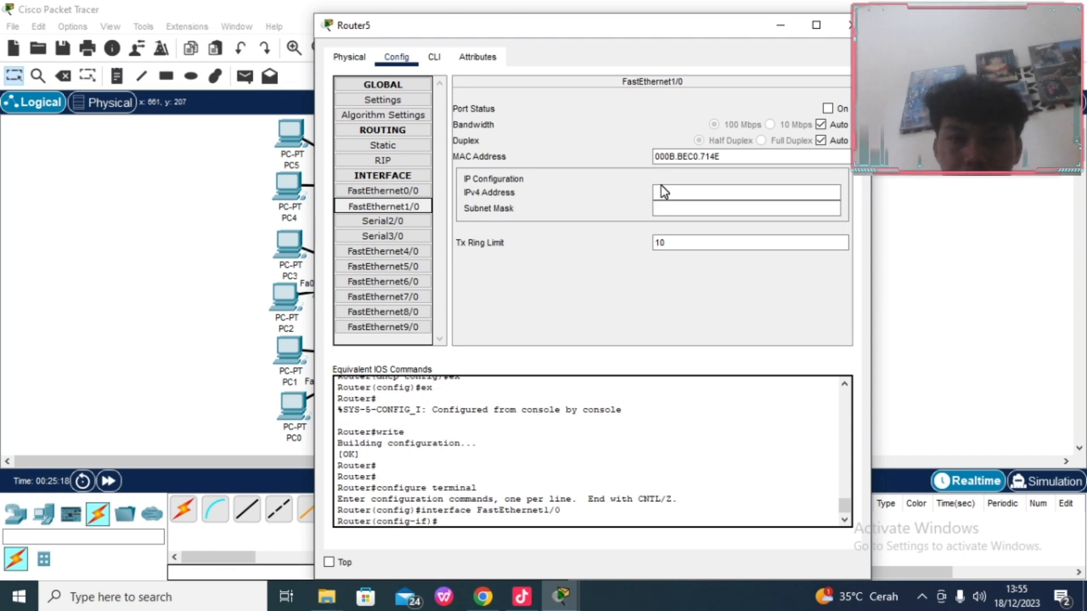
left_click(686, 192)
type("10")
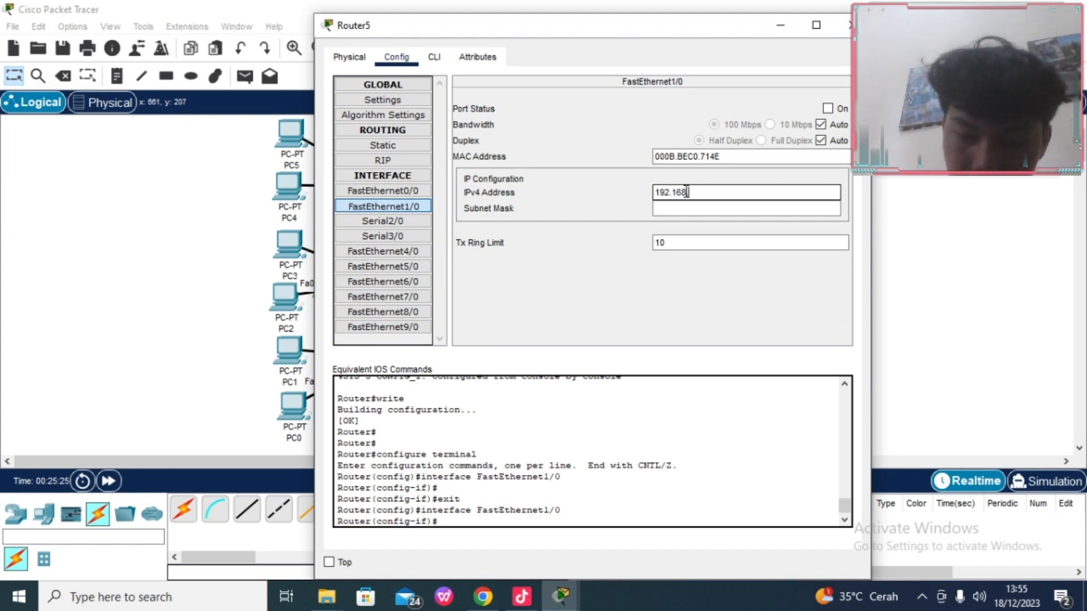
type("2.168.100")
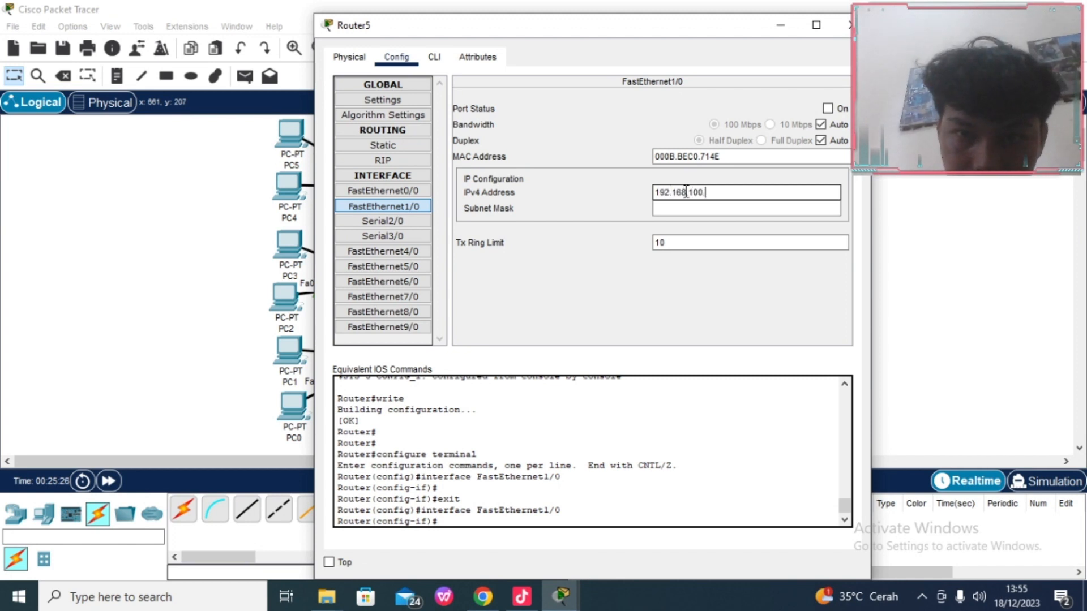
type(".65")
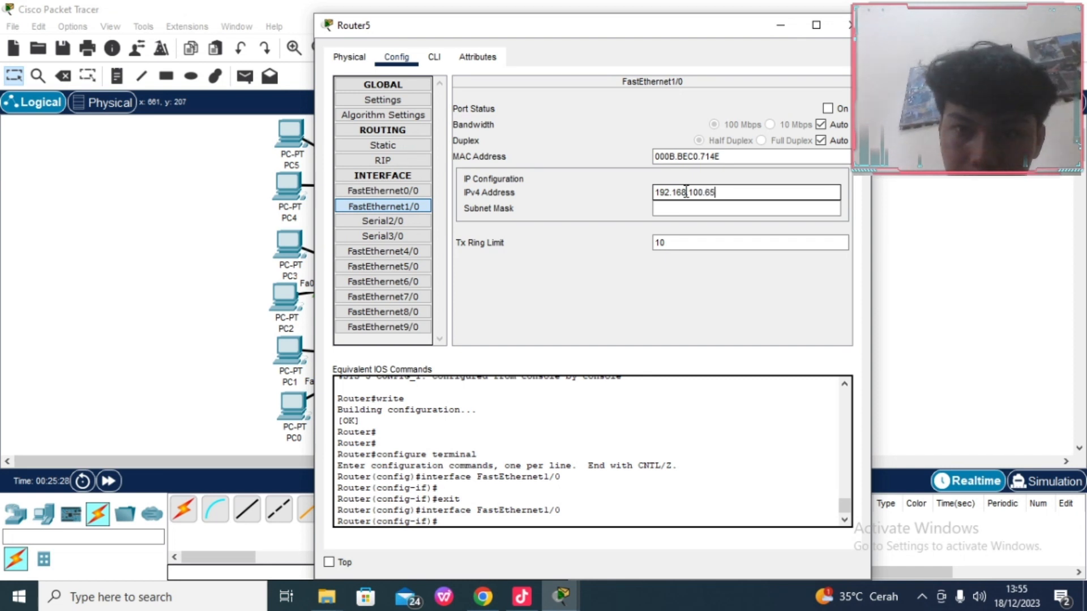
left_click(690, 209)
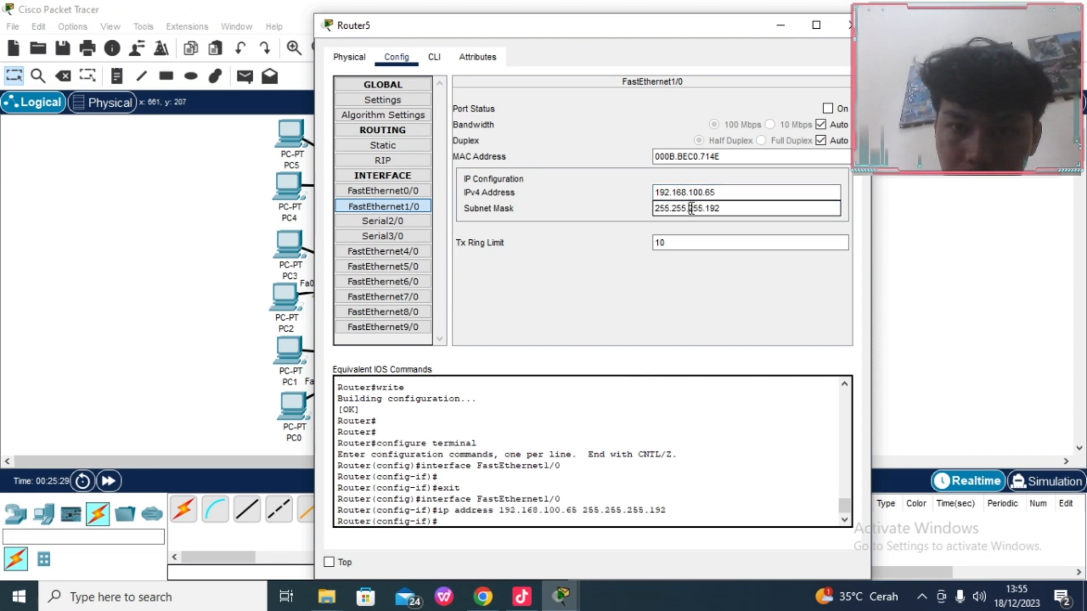
left_click(828, 109)
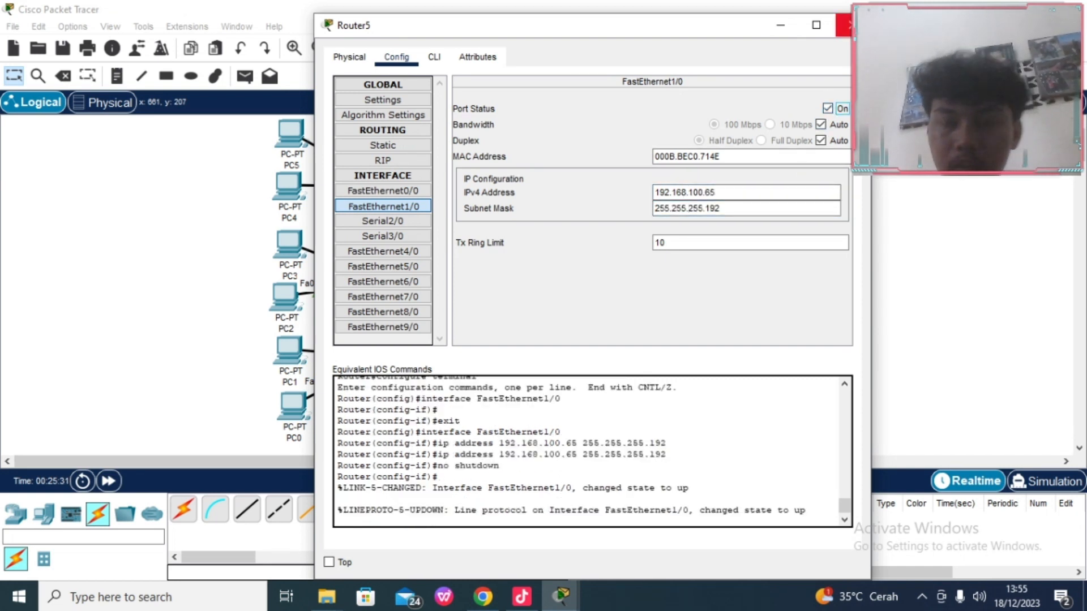
left_click(843, 25)
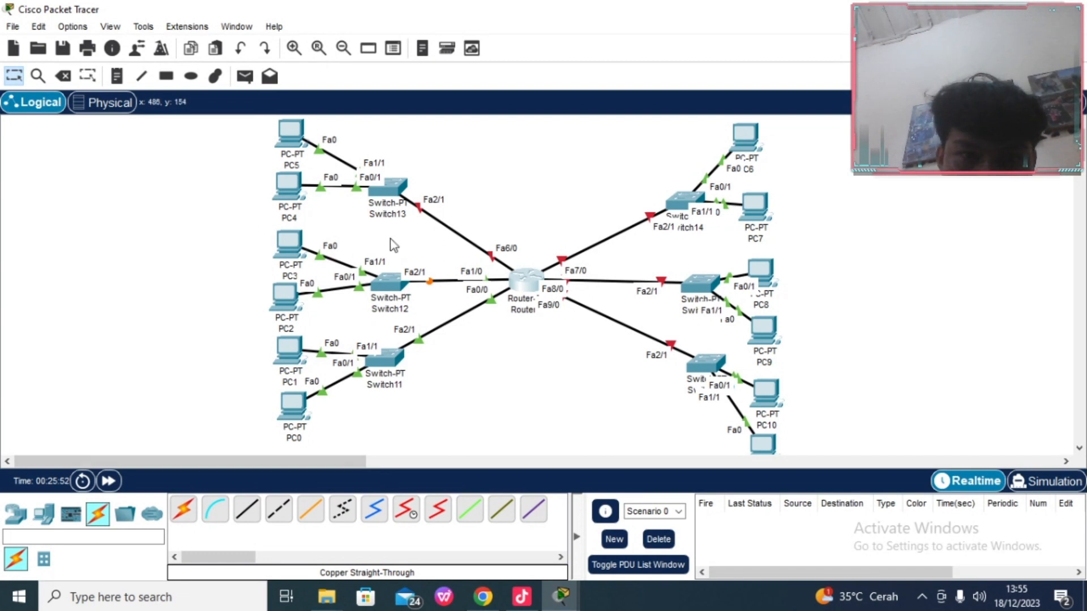
Step: Switch PC2's IP configuration to DHCP and move its window aside to uncover the PCs and switches
mouse_move(396, 299)
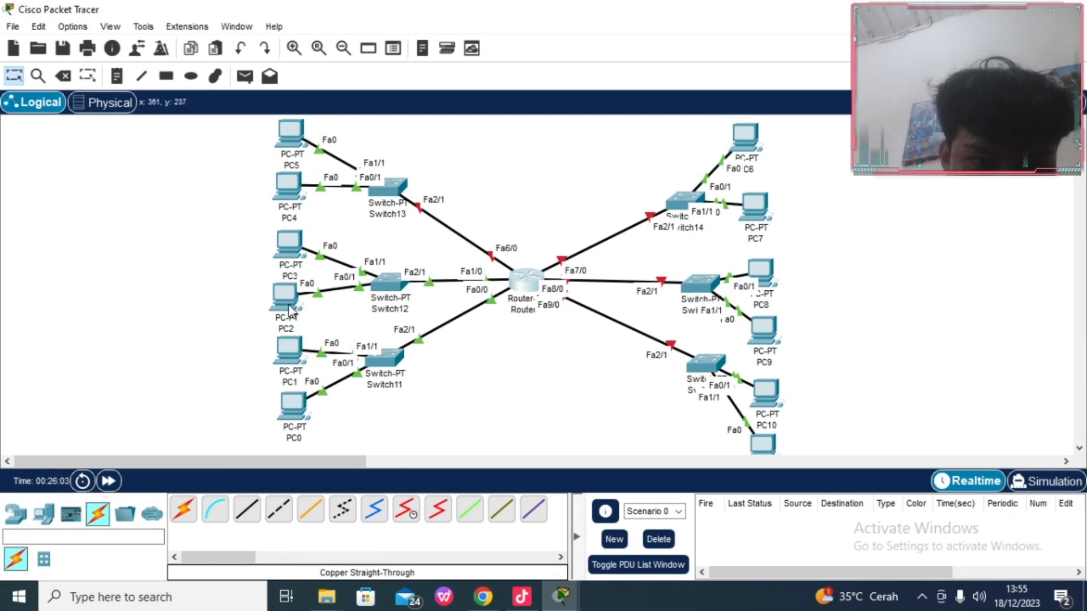
mouse_move(289, 311)
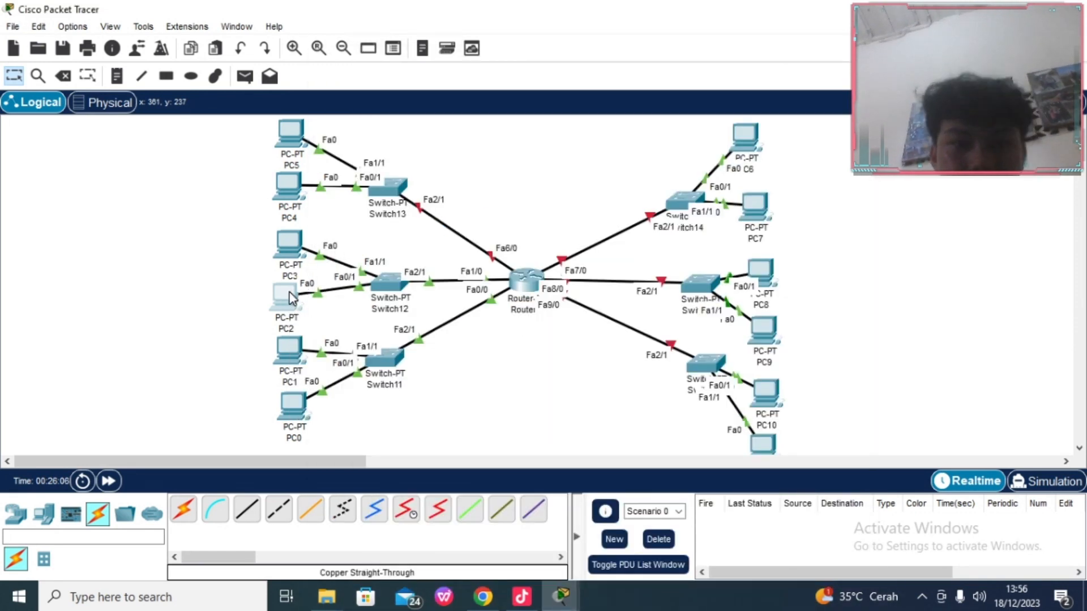
left_click(292, 298)
left_click(446, 58)
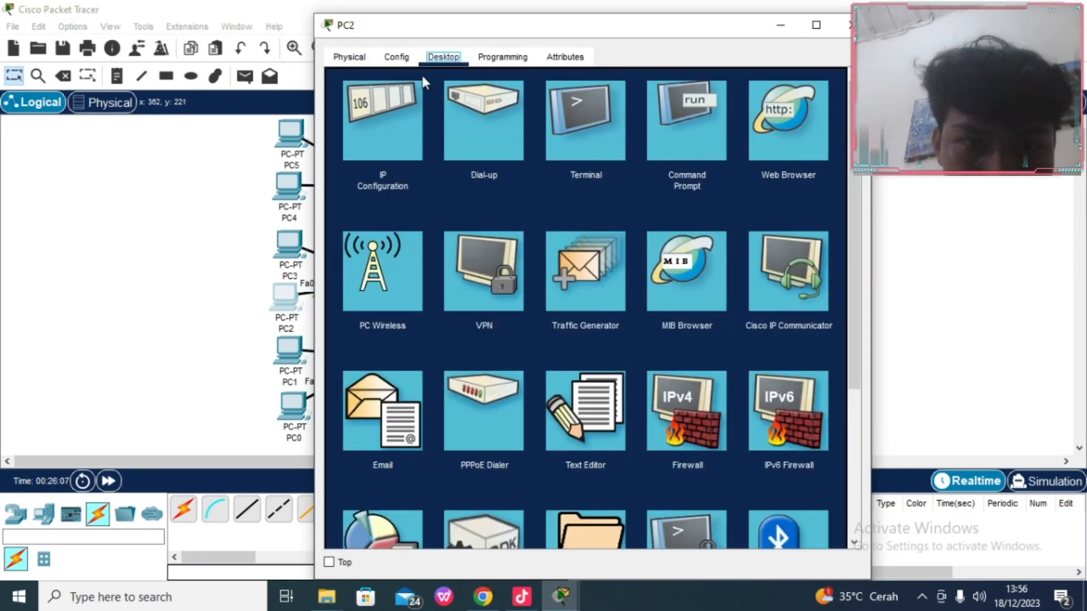
left_click(385, 110)
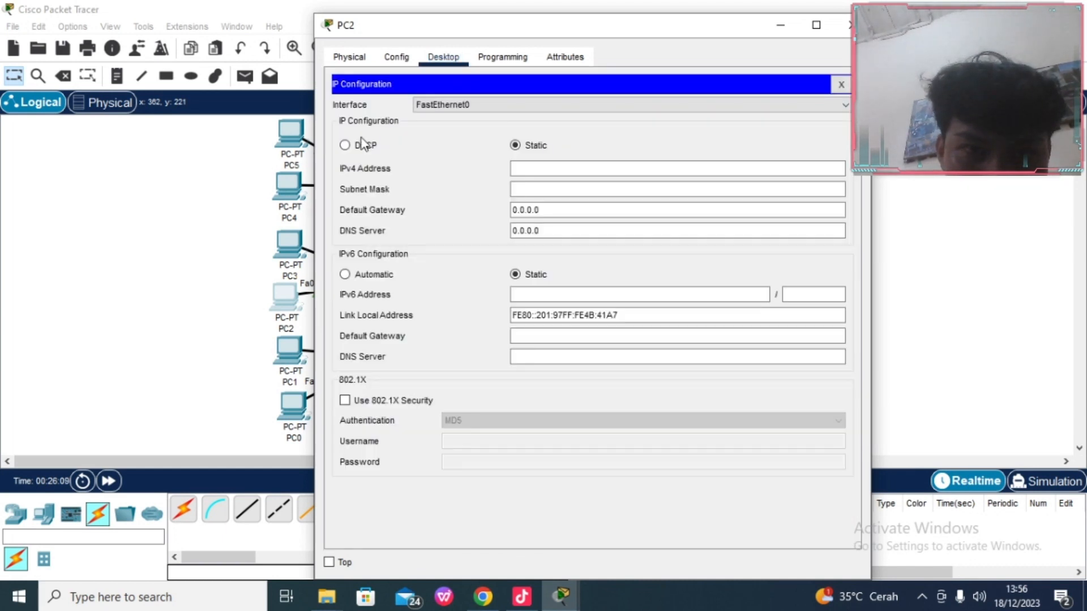
left_click(365, 147)
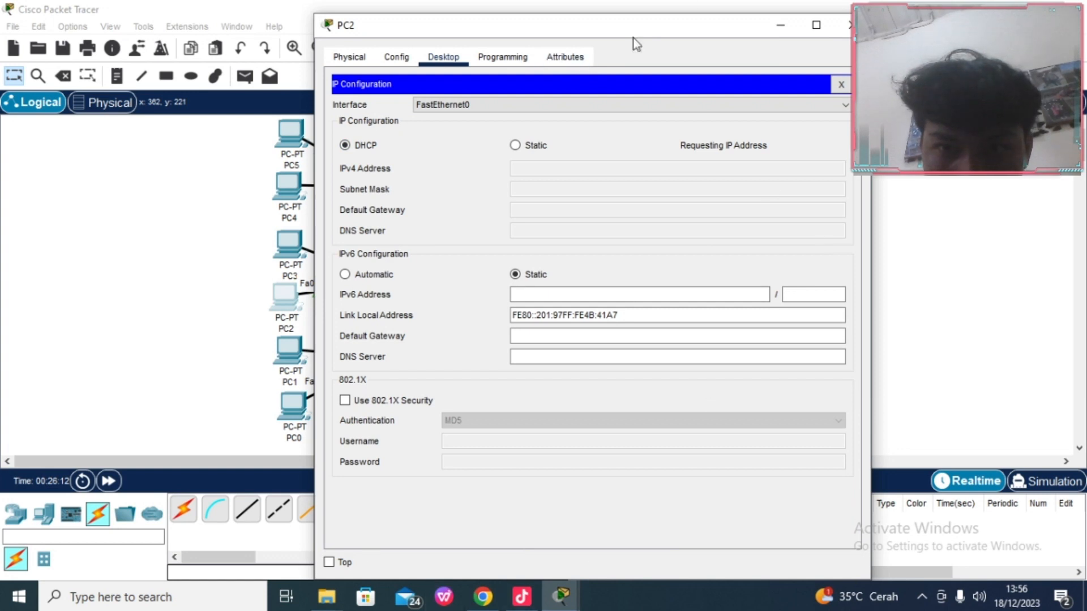
left_click_drag(643, 29, 752, 21)
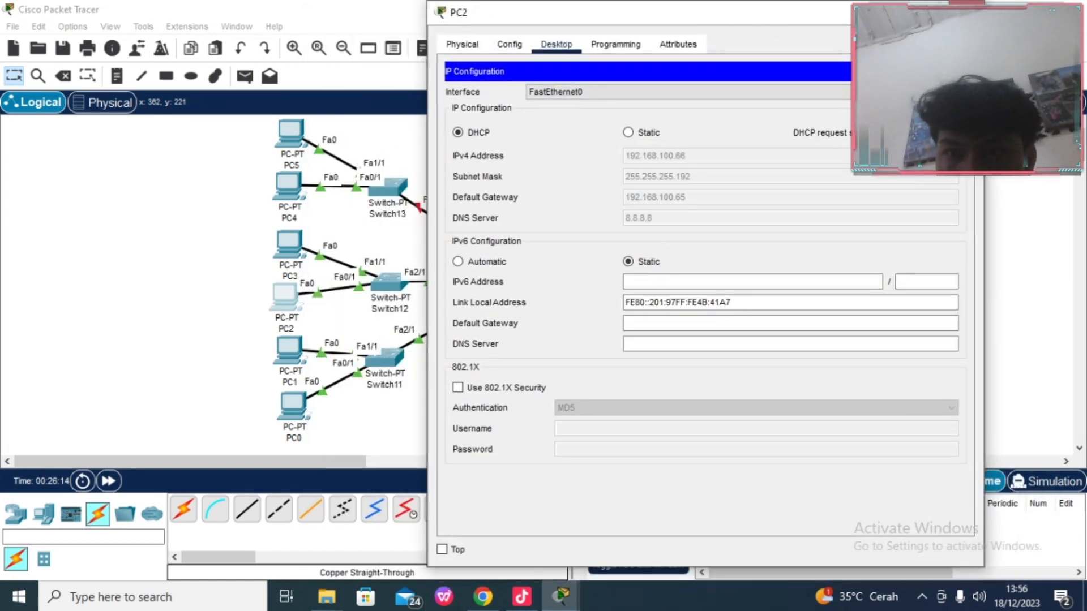
Step: Close PC2's window, switch PC3's IP configuration to DHCP, and close PC3's window
left_click(967, 13)
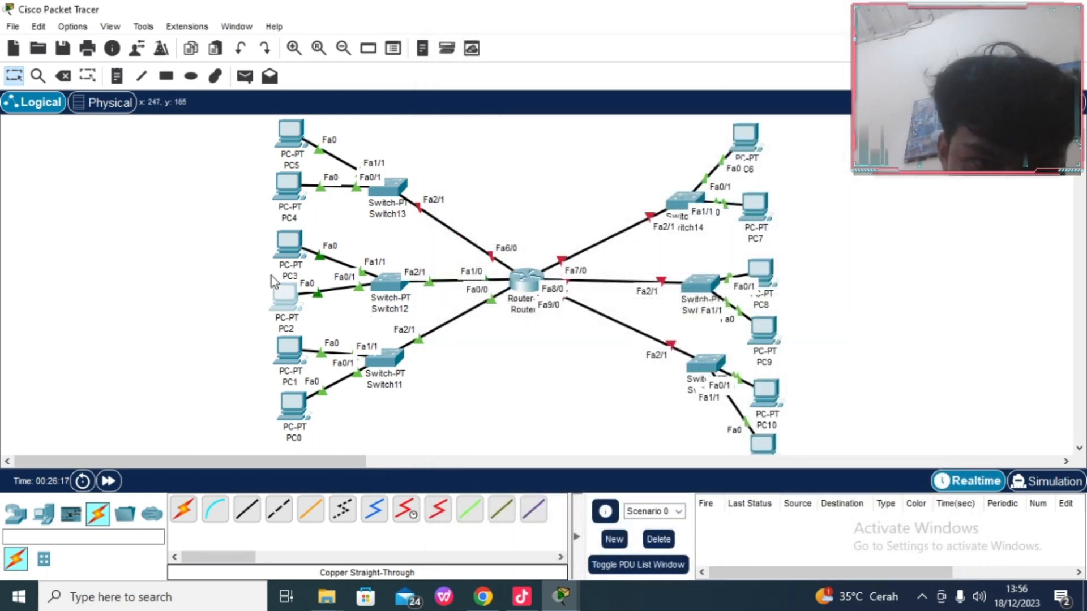
left_click(297, 240)
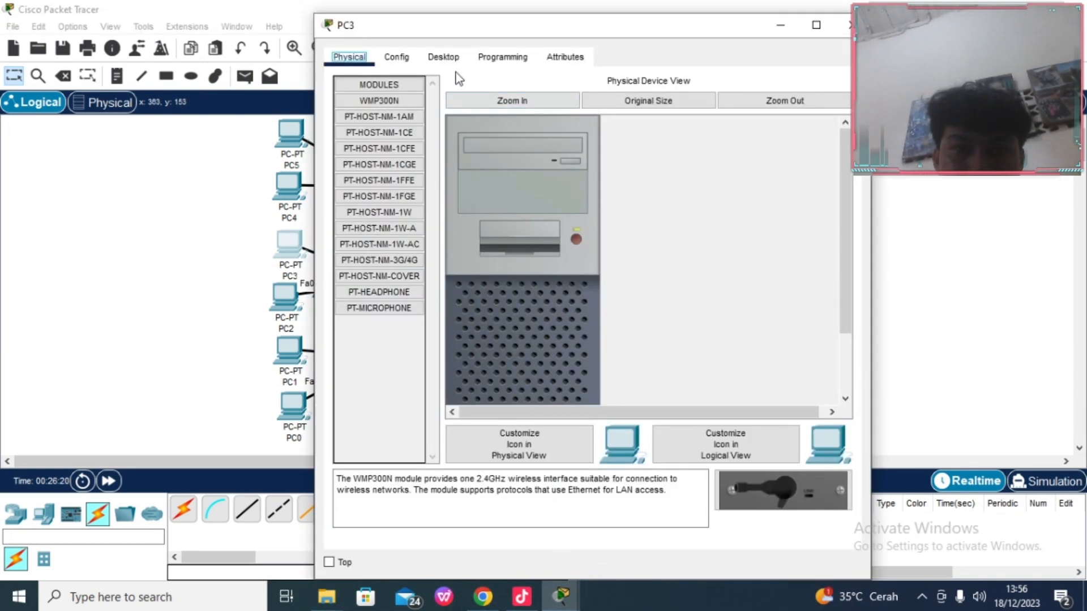
left_click(443, 57)
left_click(402, 108)
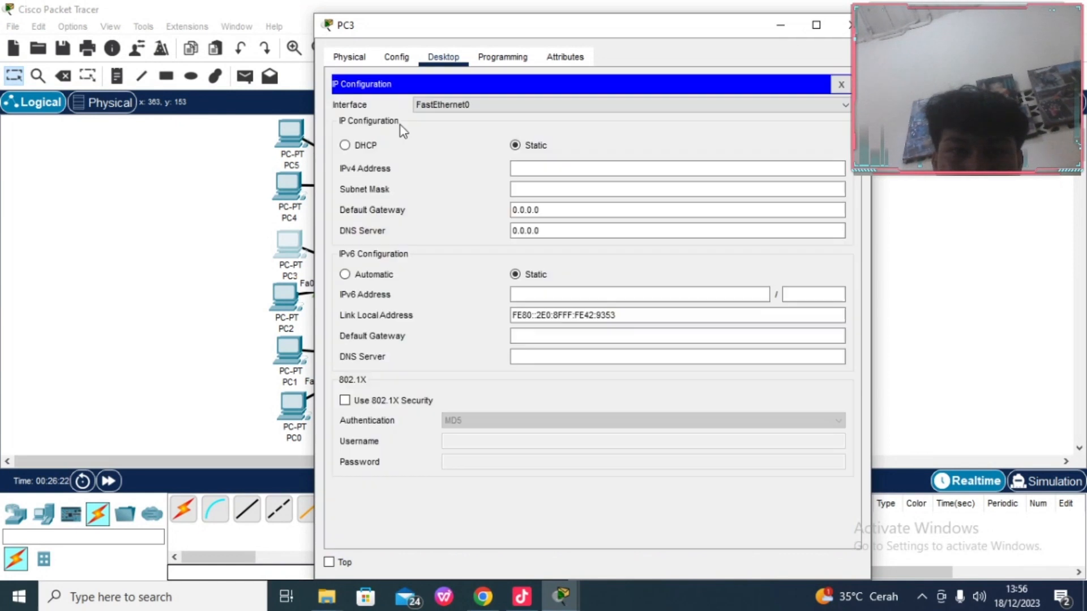
left_click(346, 146)
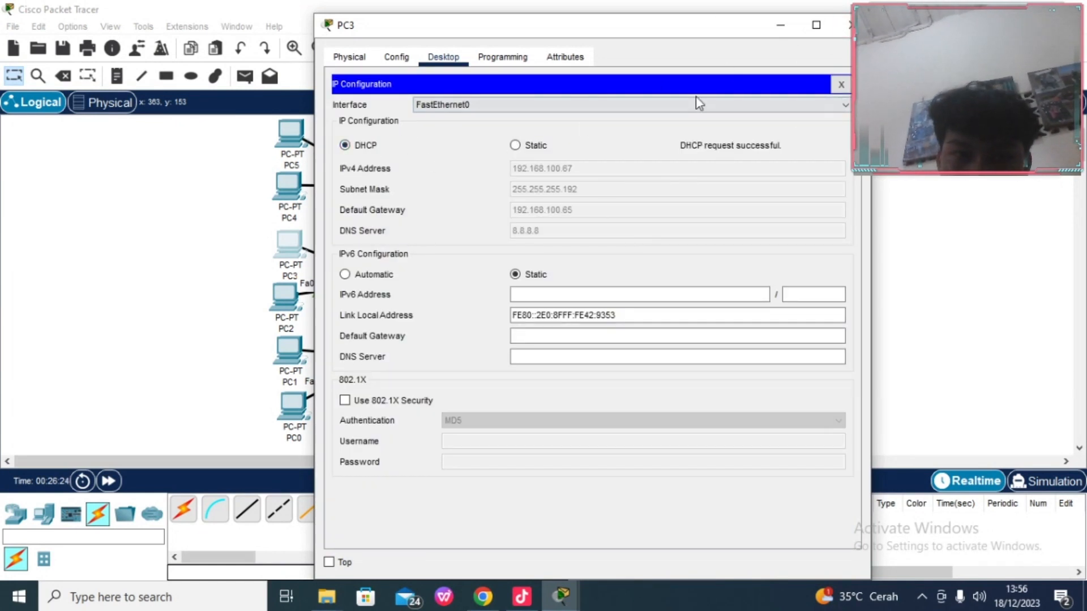
left_click(846, 35)
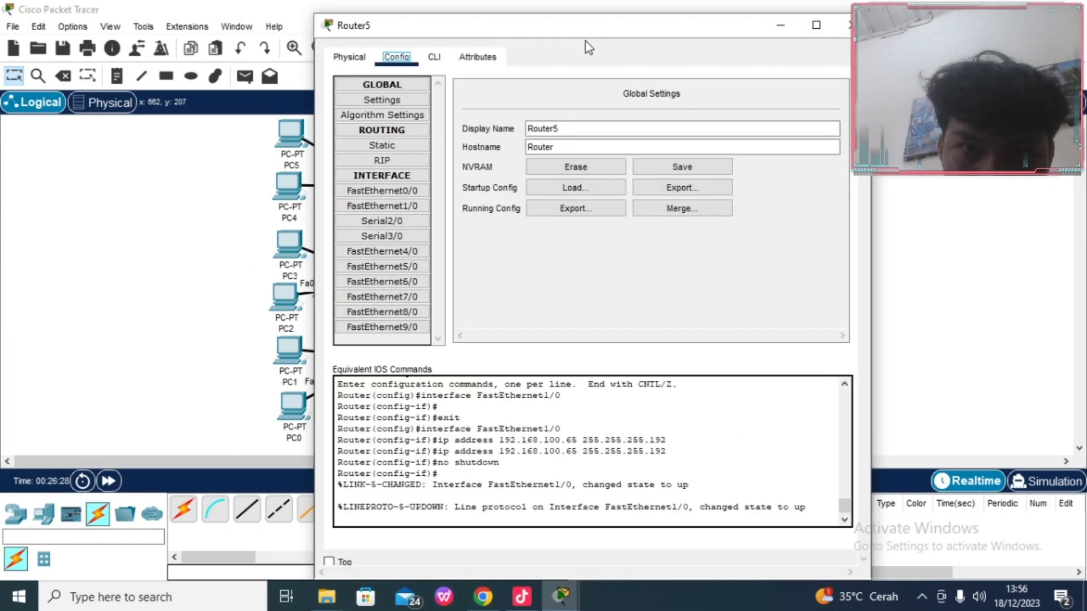
Step: Open the router's command line and leave interface and global configuration modes with ex
left_click_drag(585, 42, 645, 39)
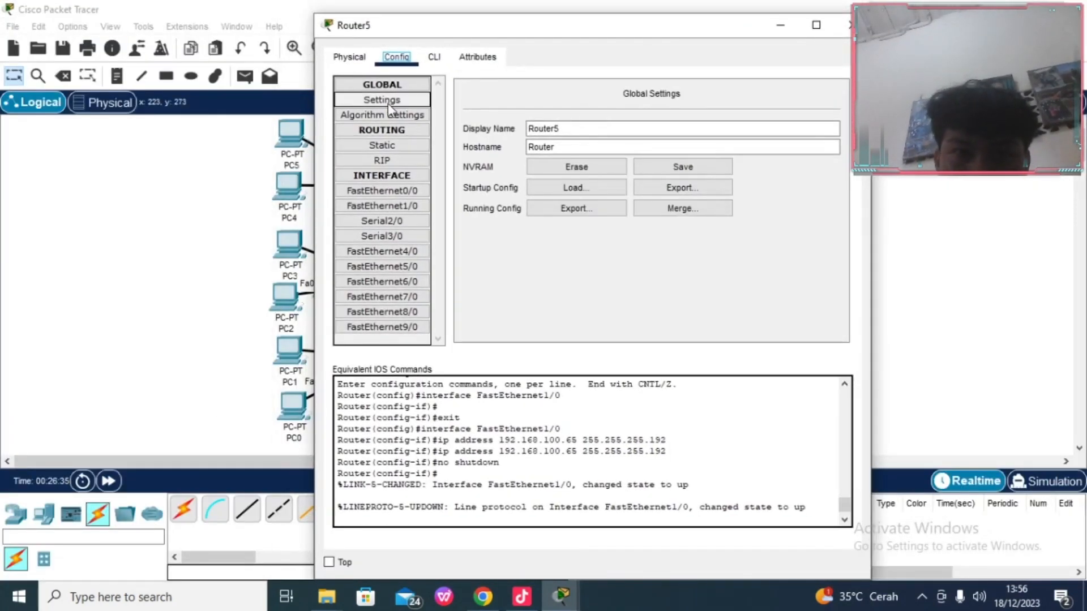
left_click(433, 59)
left_click(524, 496)
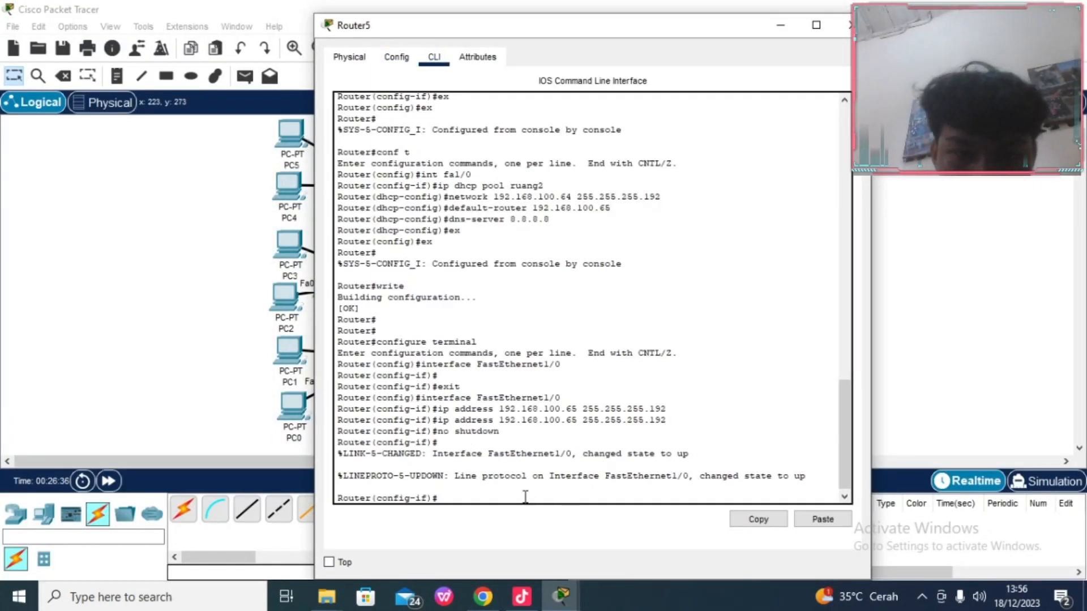
type("ex")
key("Return")
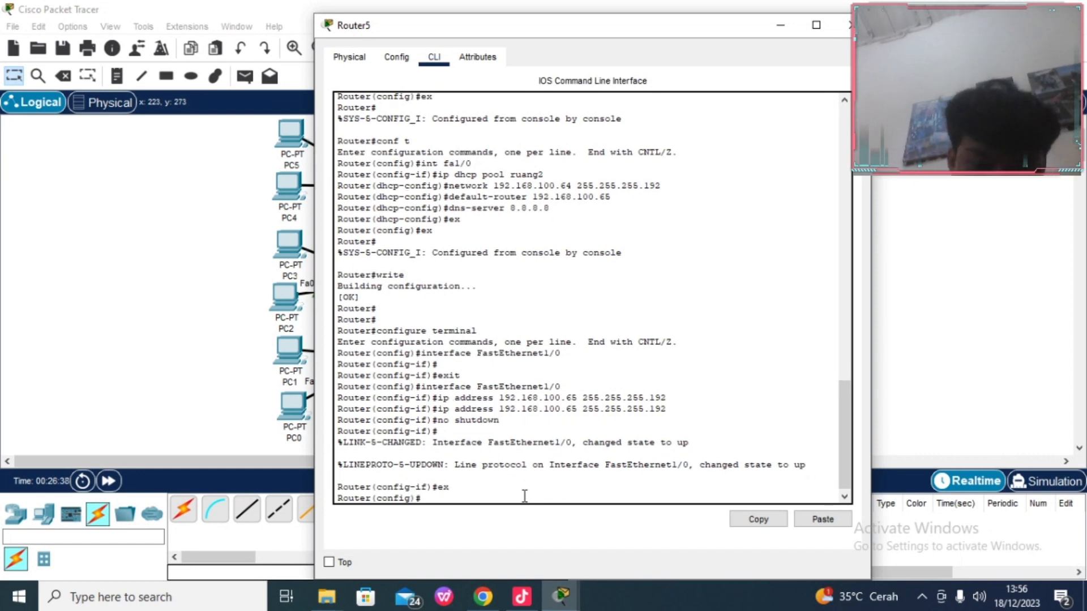
type("ex")
key("Return")
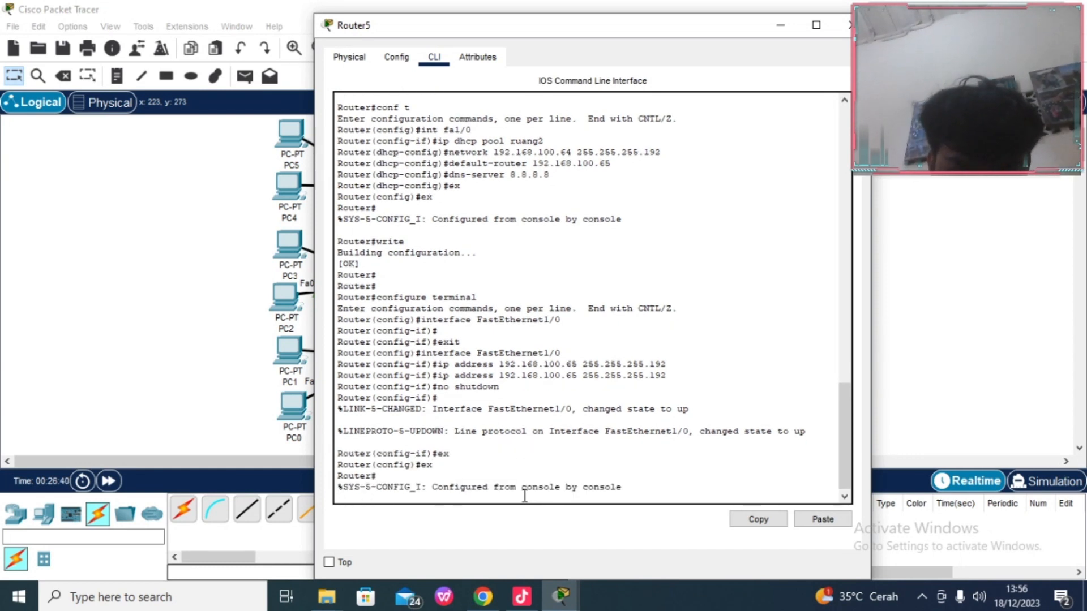
Step: Enter the router's global configuration mode with conf t and select the FastEthernet6/0 interface with int fa6/0
type("c")
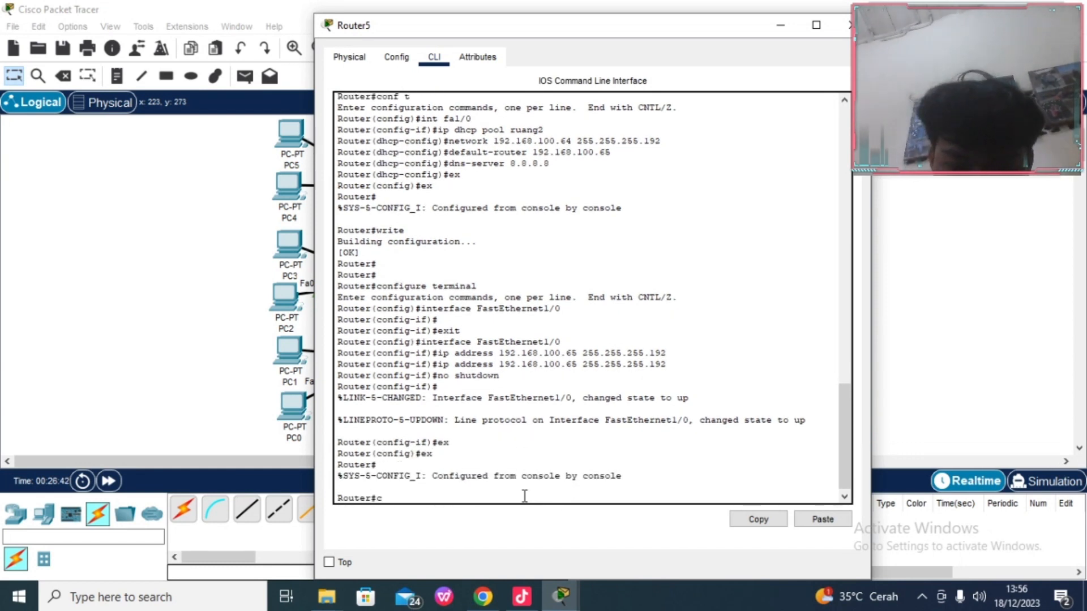
type("onf")
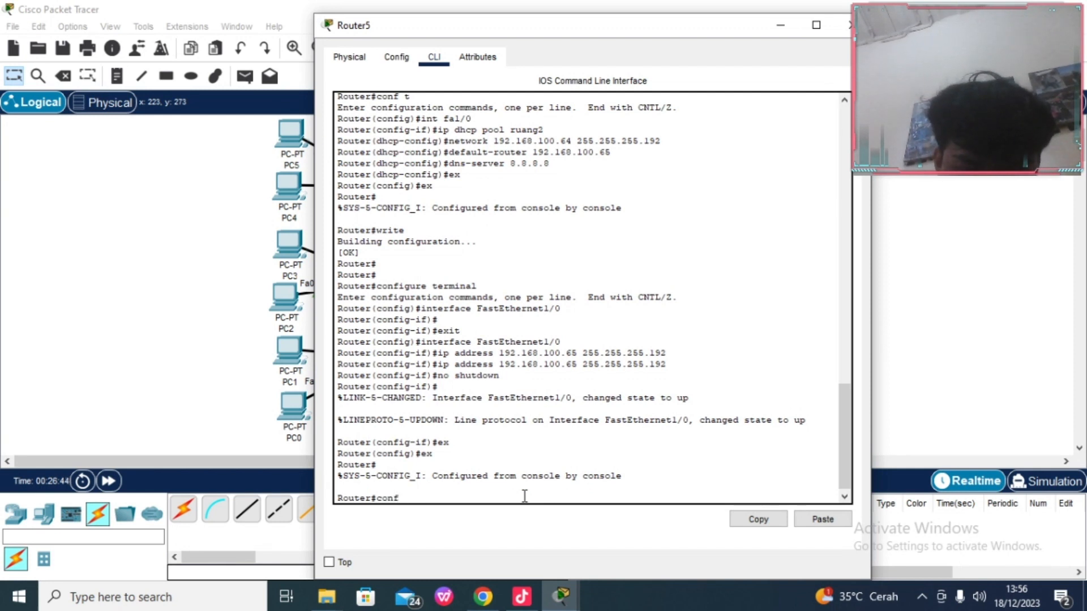
type(" t")
key("Return")
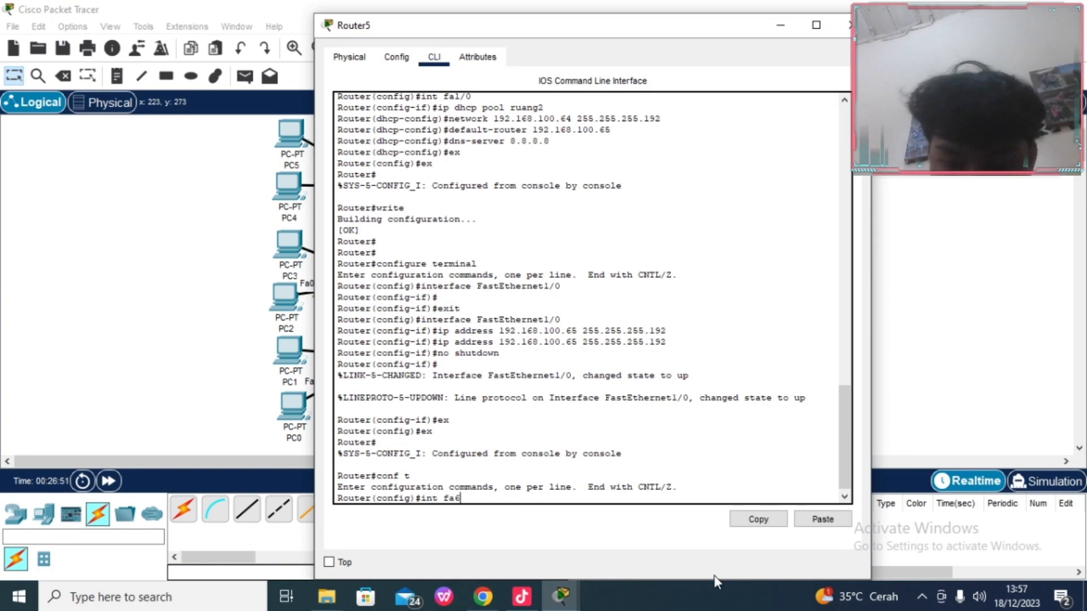
type("int fa6/0")
key("Return")
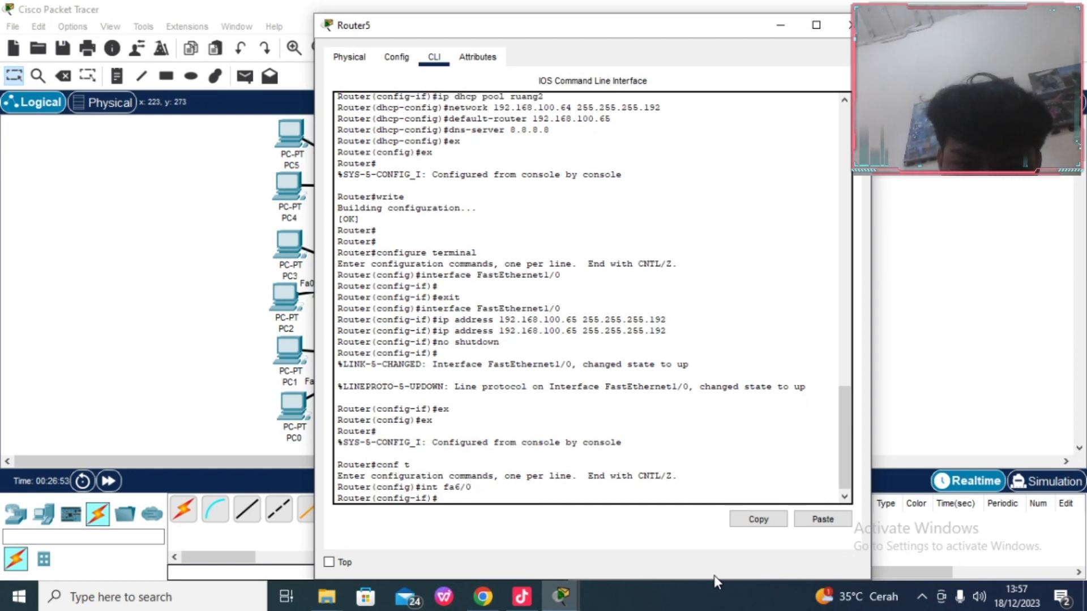
Step: Start the ip dhcp pool command for another DHCP pool on the router
type("ip")
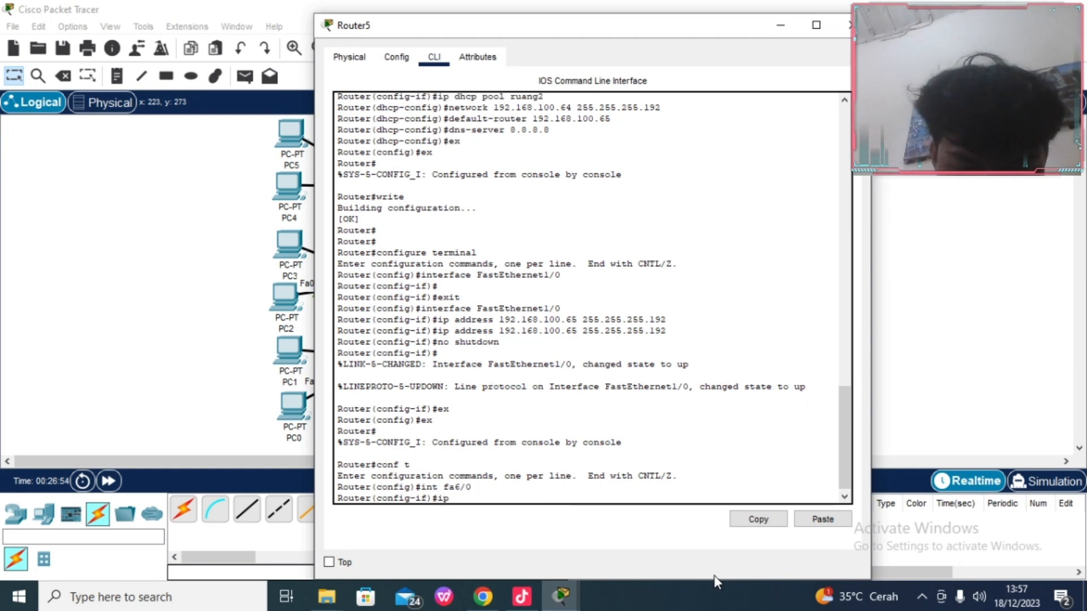
type(" dhcp pol")
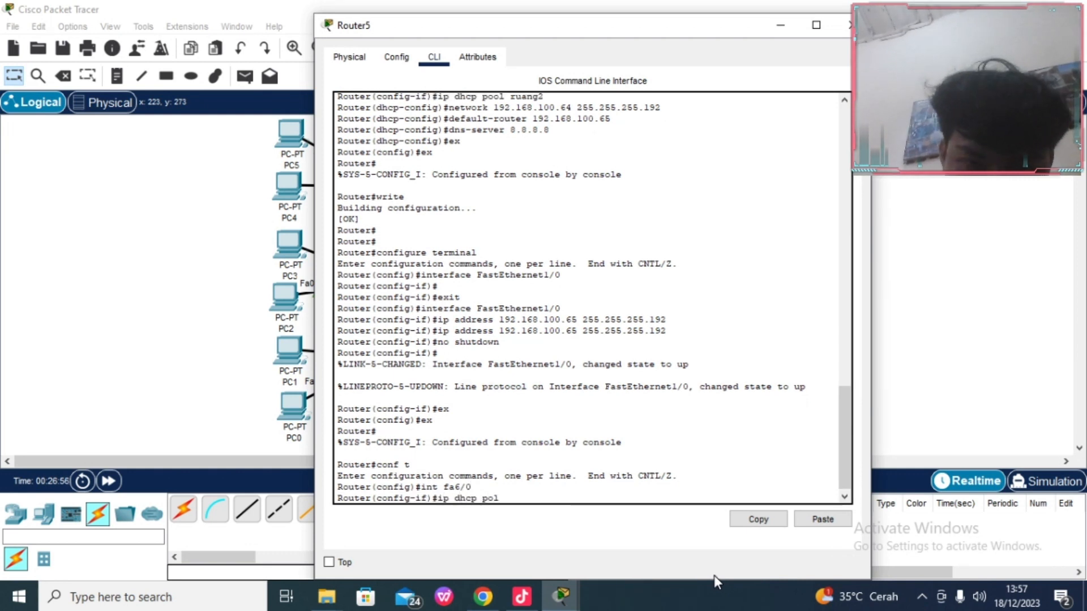
Step: Create a DHCP pool named ruang3 on the router
key("BackSpace")
type("ol r")
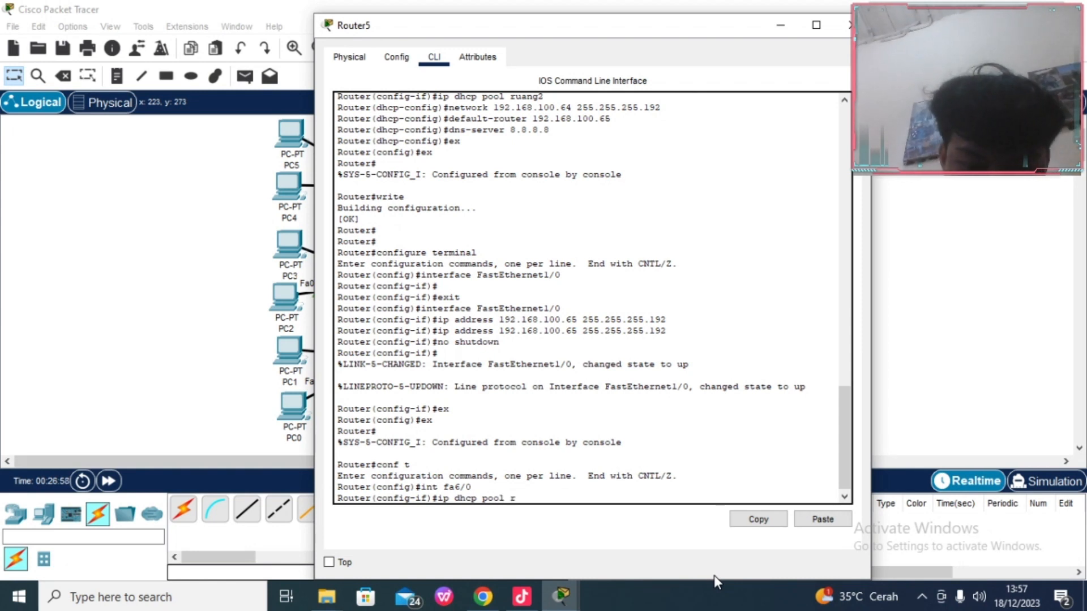
type("uang3")
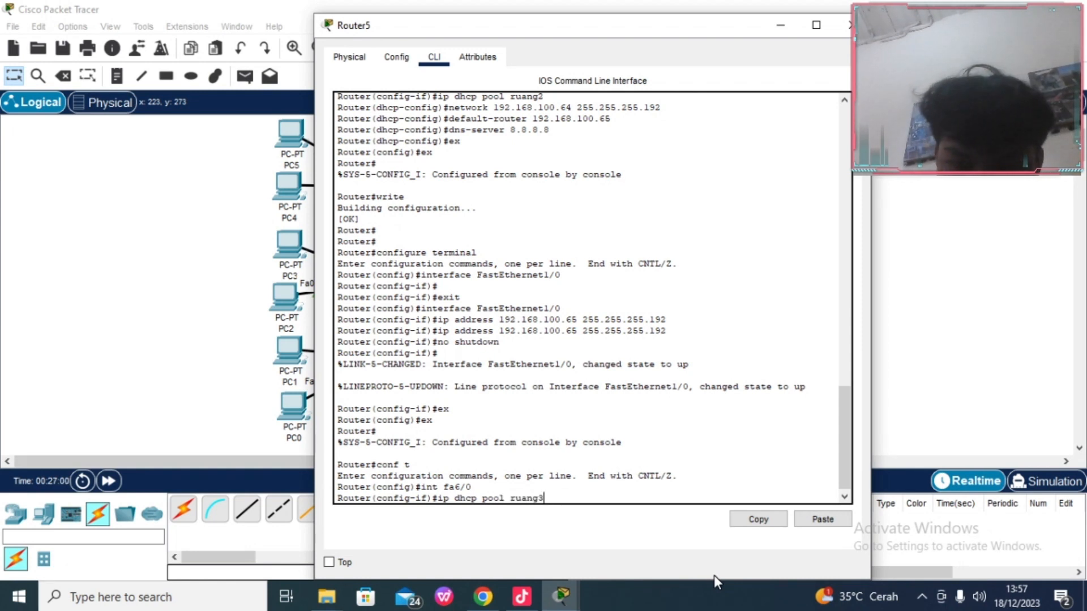
key("Return")
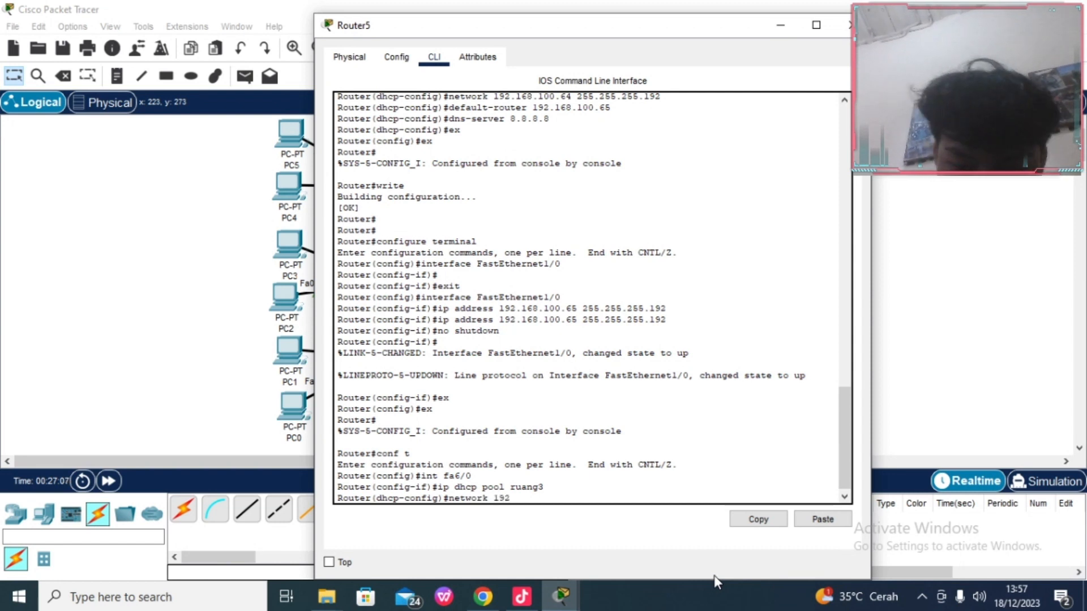
Step: Assign the network 192.168.100.128 with mask 255.255.255.224 to the ruang3 DHCP pool
type("68.100.")
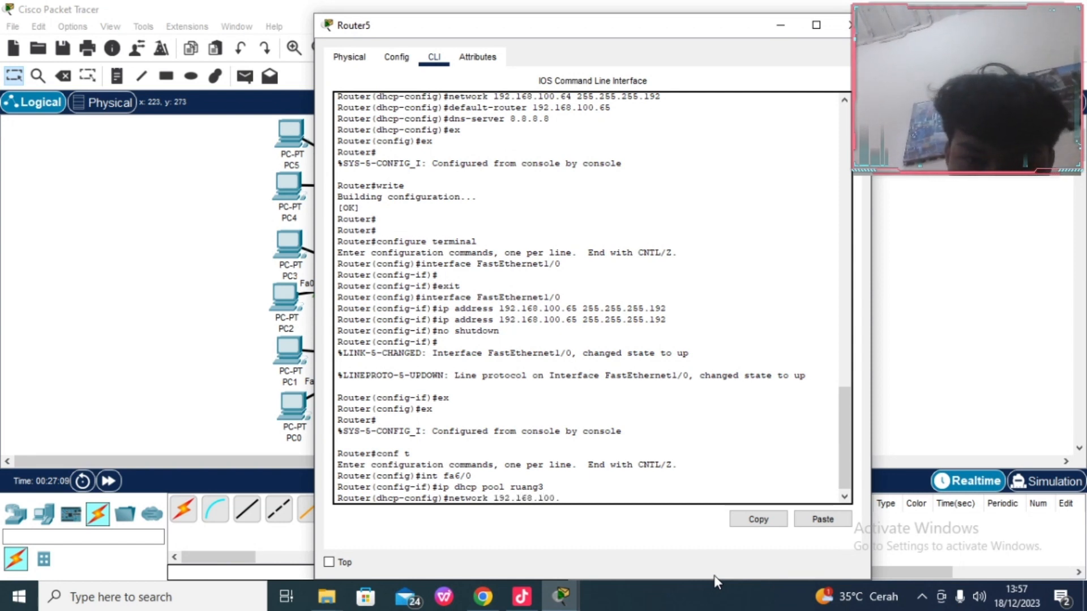
type("128")
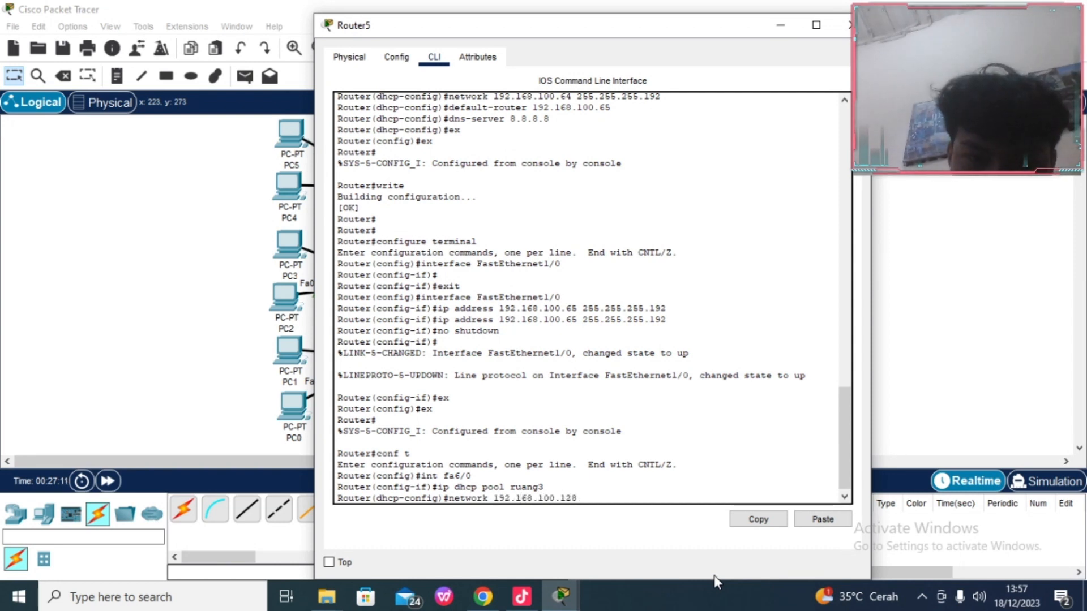
type(" 255")
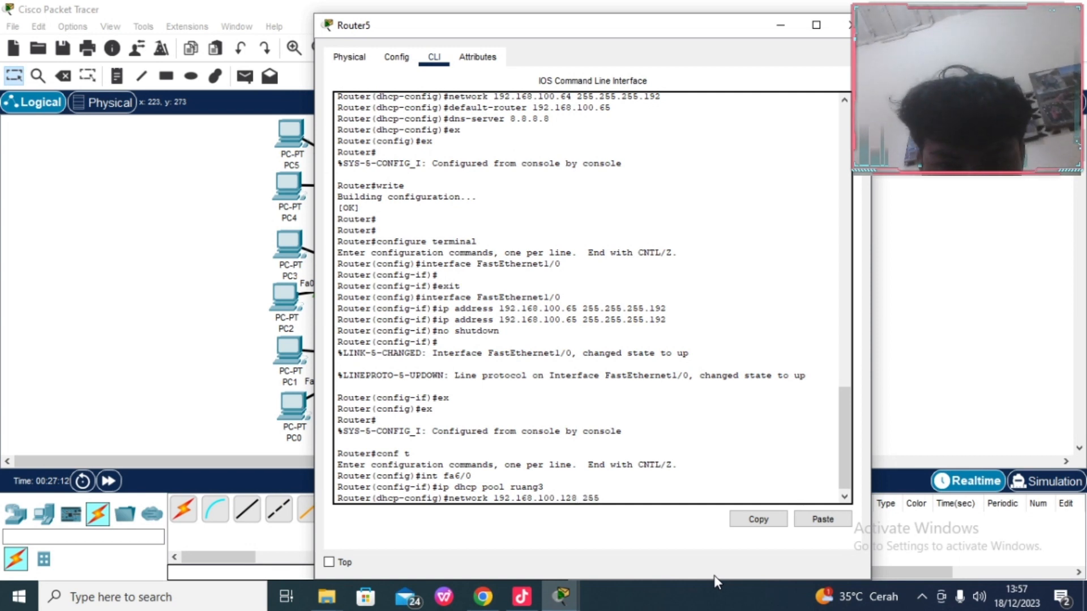
type(".255.")
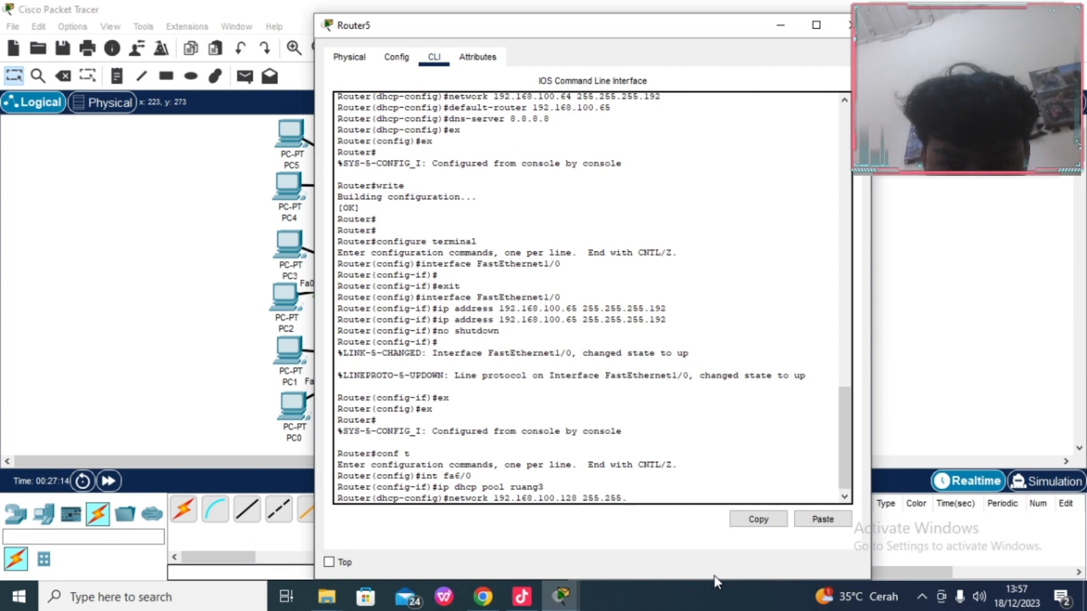
type("255.")
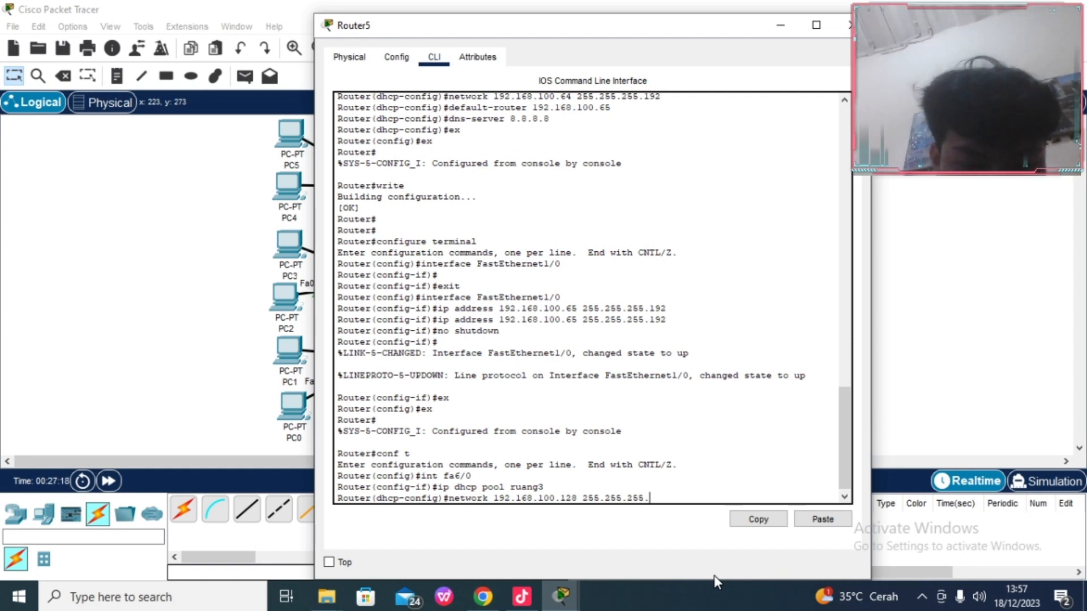
type("2")
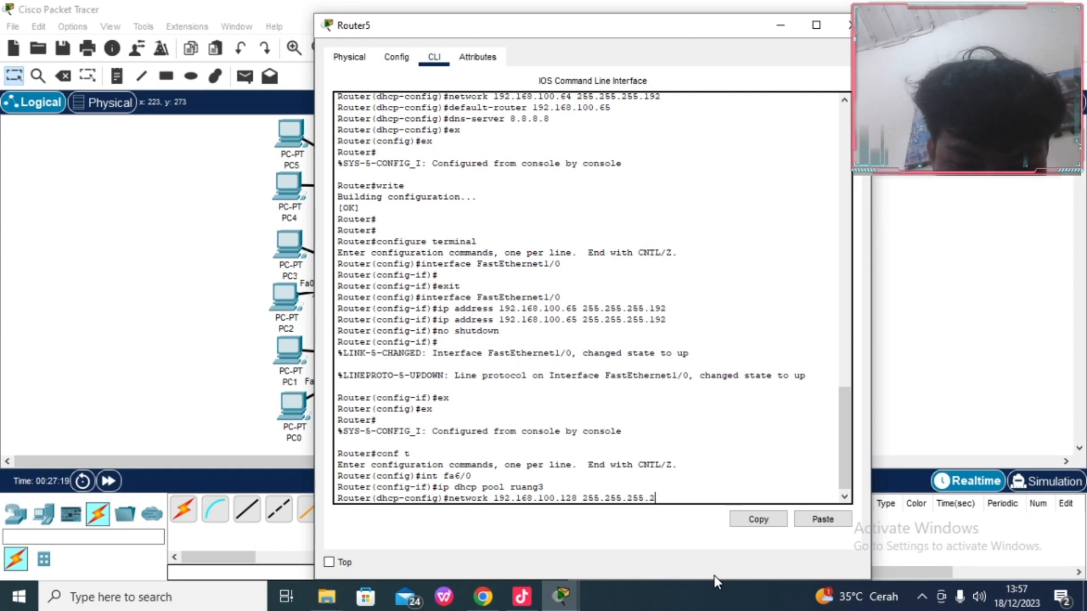
type("24")
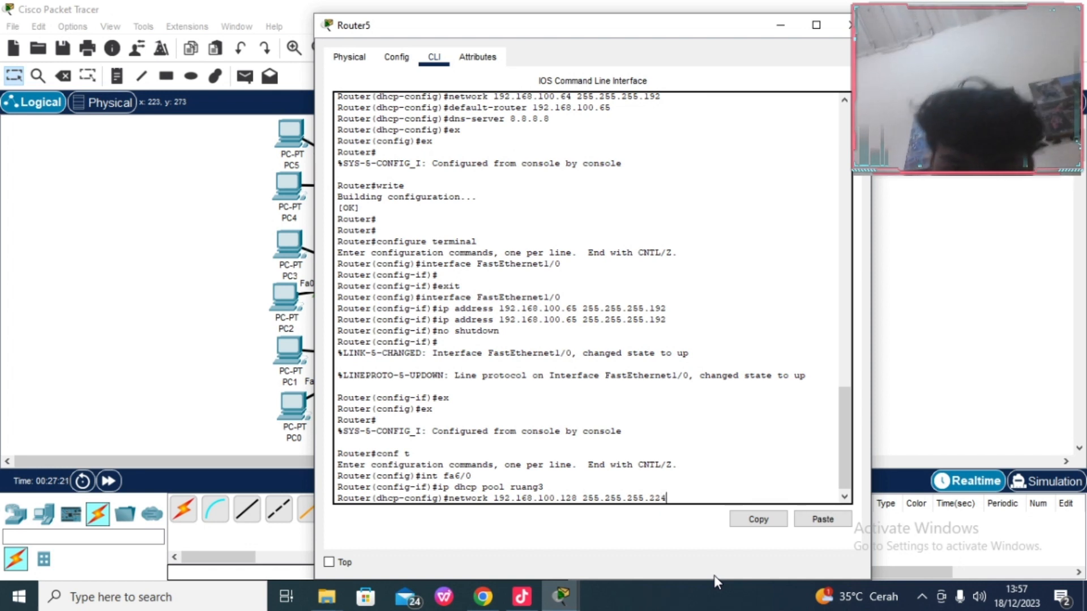
key("Return")
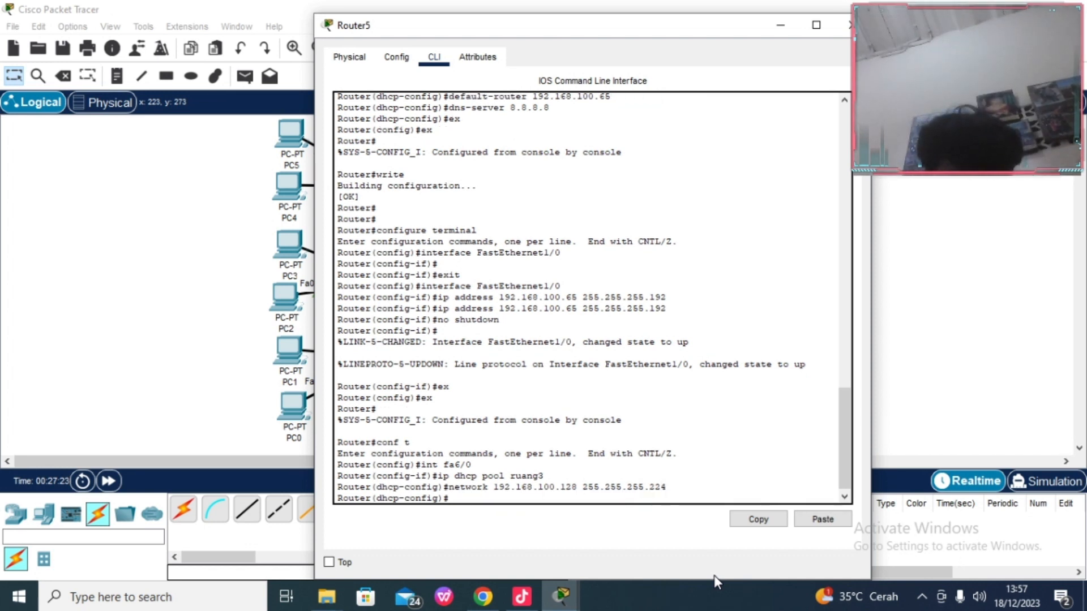
Step: Set the default router of the ruang3 DHCP pool to 192.168.100.129, correcting the misspelled default-router command
type("default-ruter")
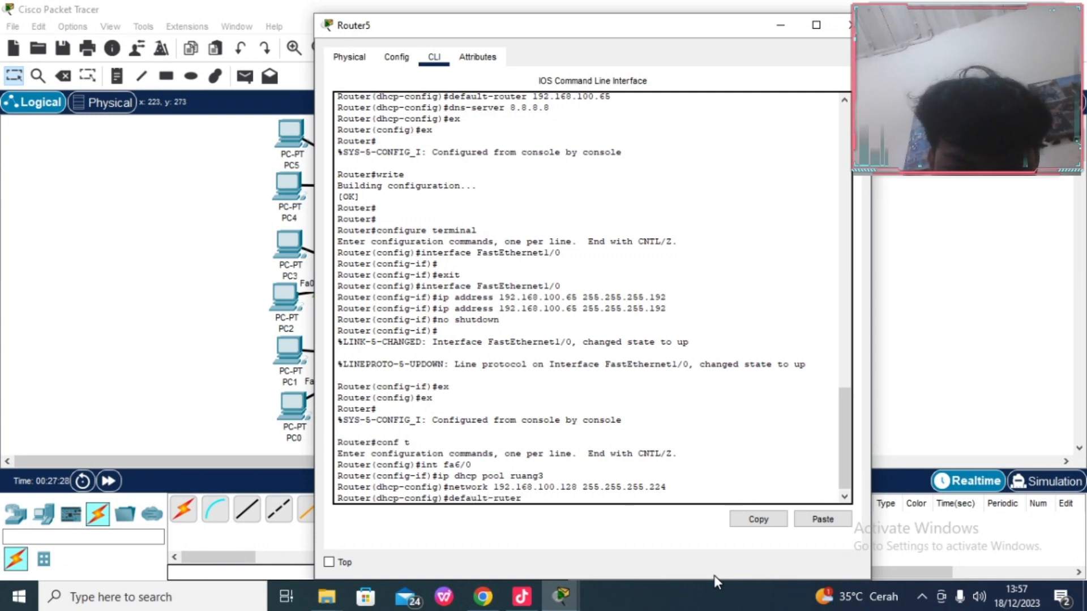
type(" 192.168")
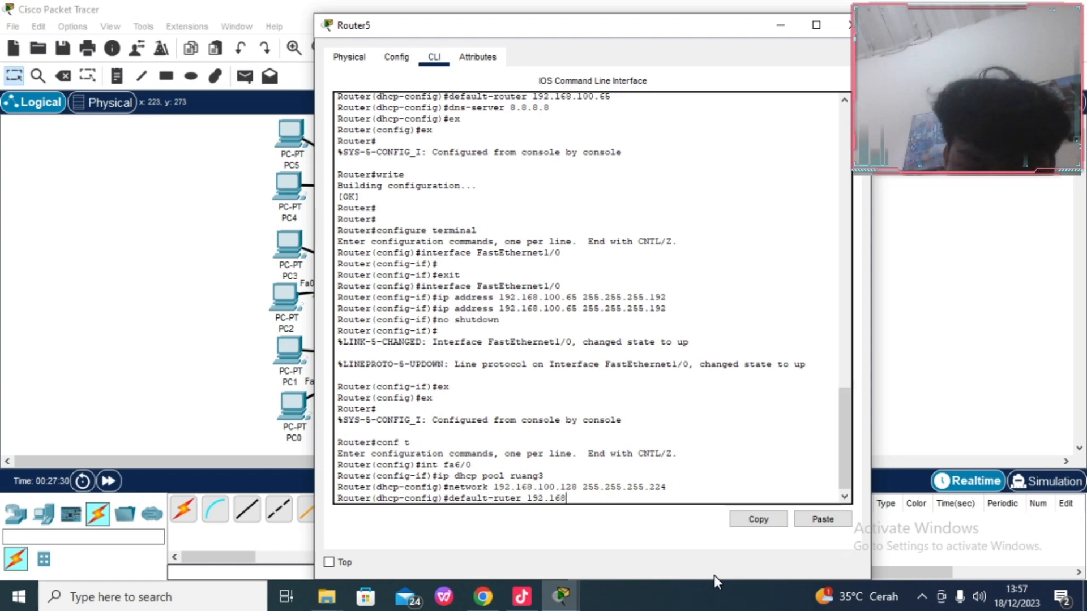
type(".100.129")
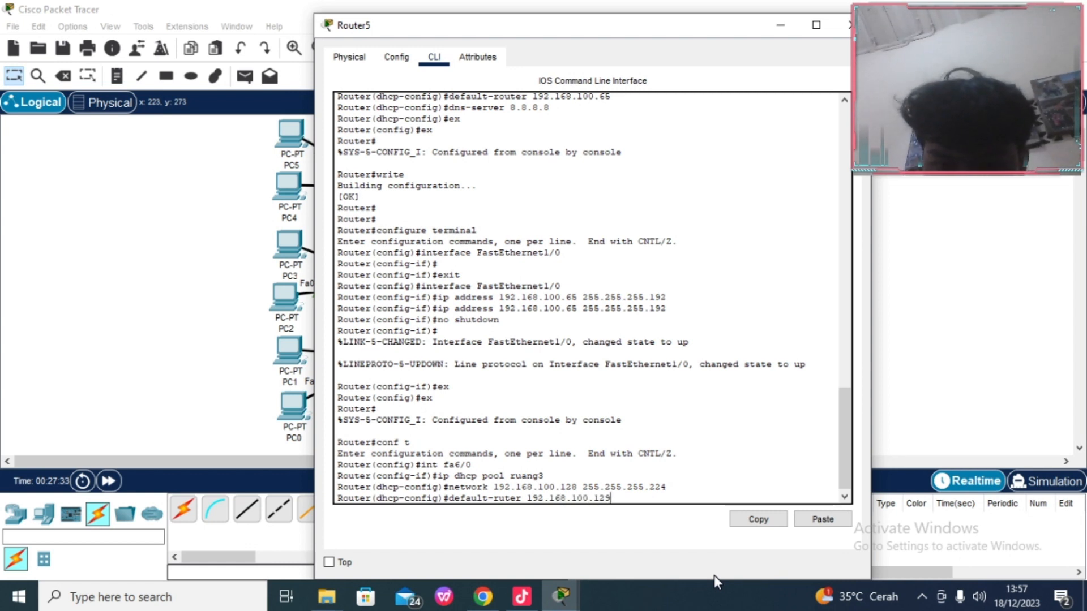
key("Return")
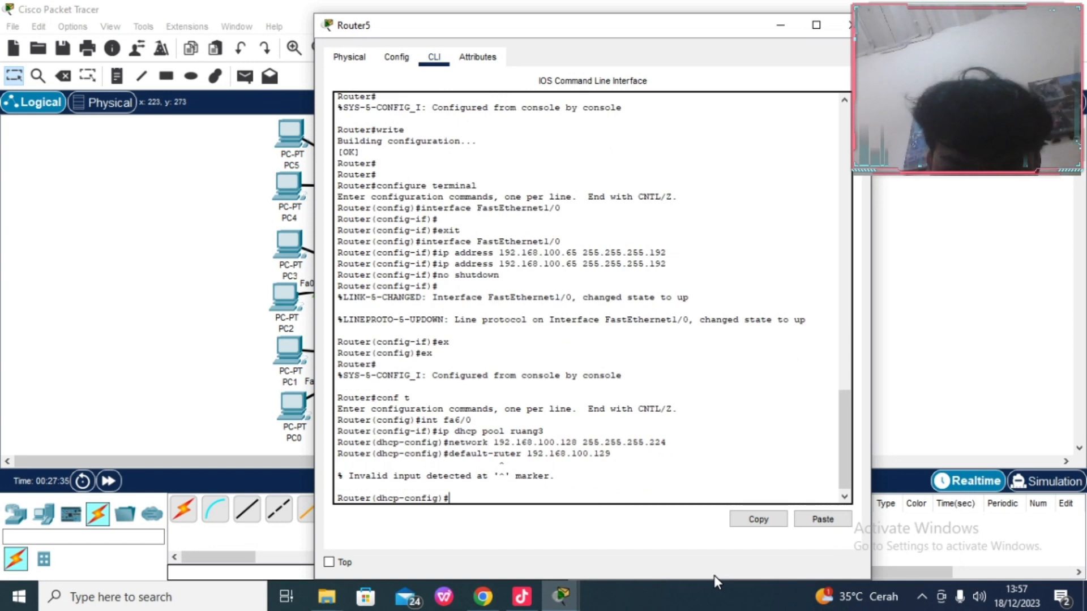
key("Up")
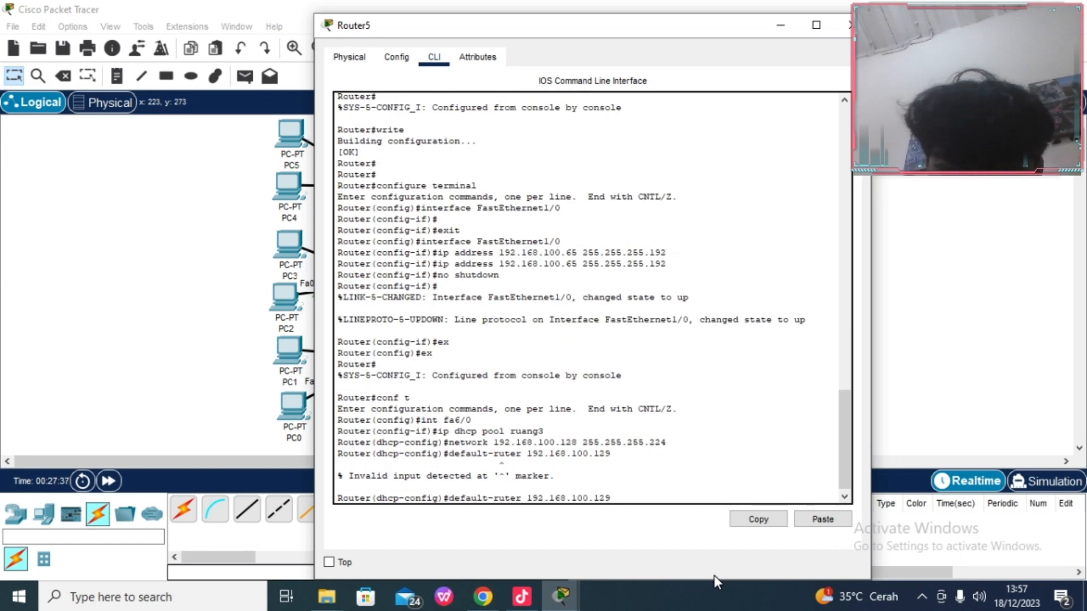
key("Left")
key("Left")
key("Left")
key("Left")
key("Left")
key("Left")
key("Left")
key("Left")
key("Left")
key("Left")
key("Left")
key("Left")
key("Left")
key("Left")
key("Left")
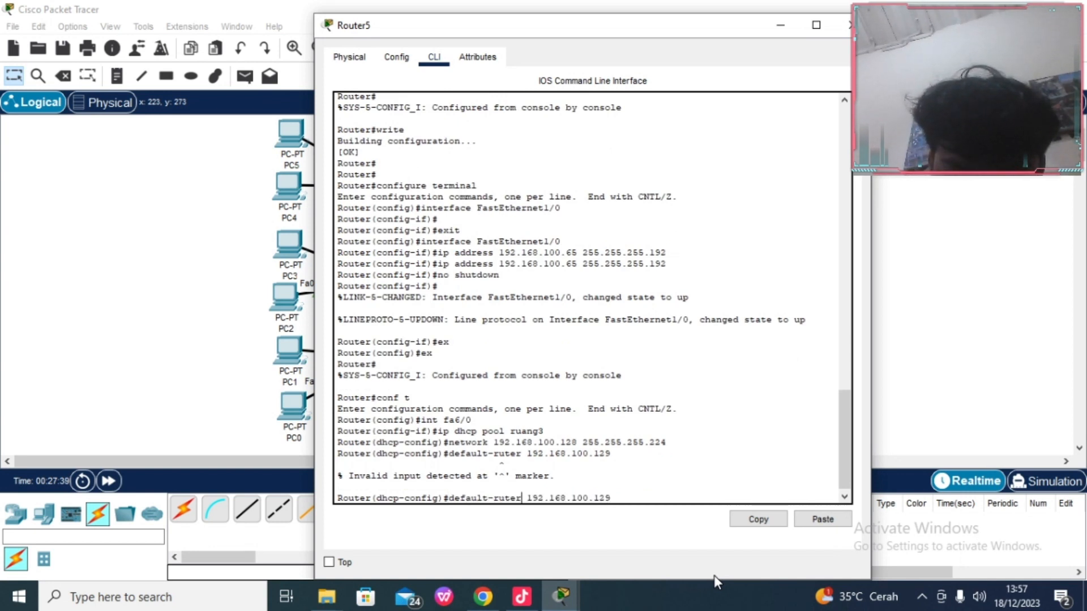
key("Right")
type("o")
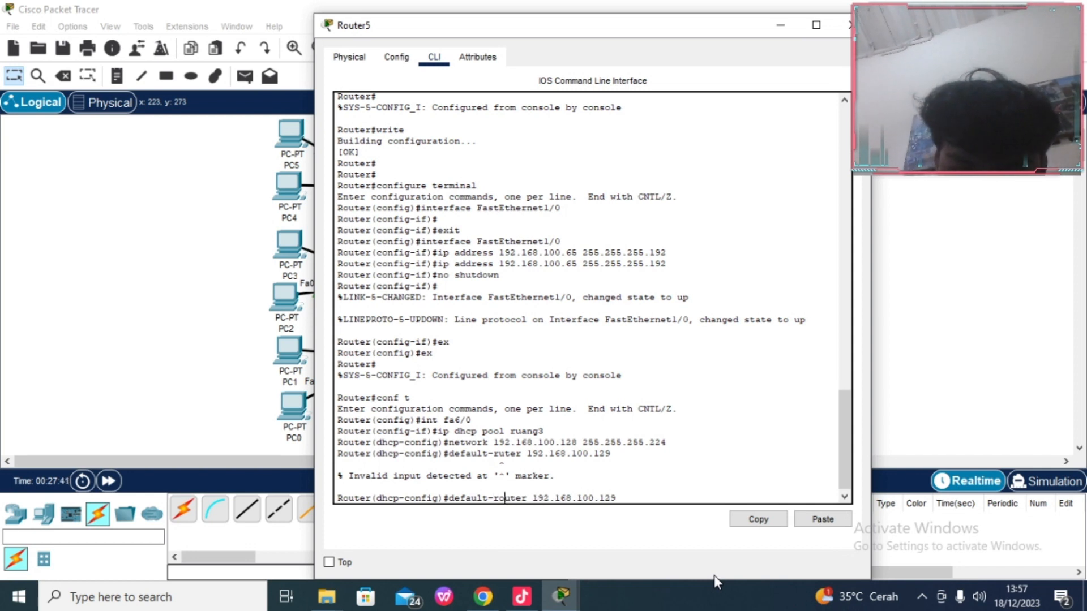
key("Return")
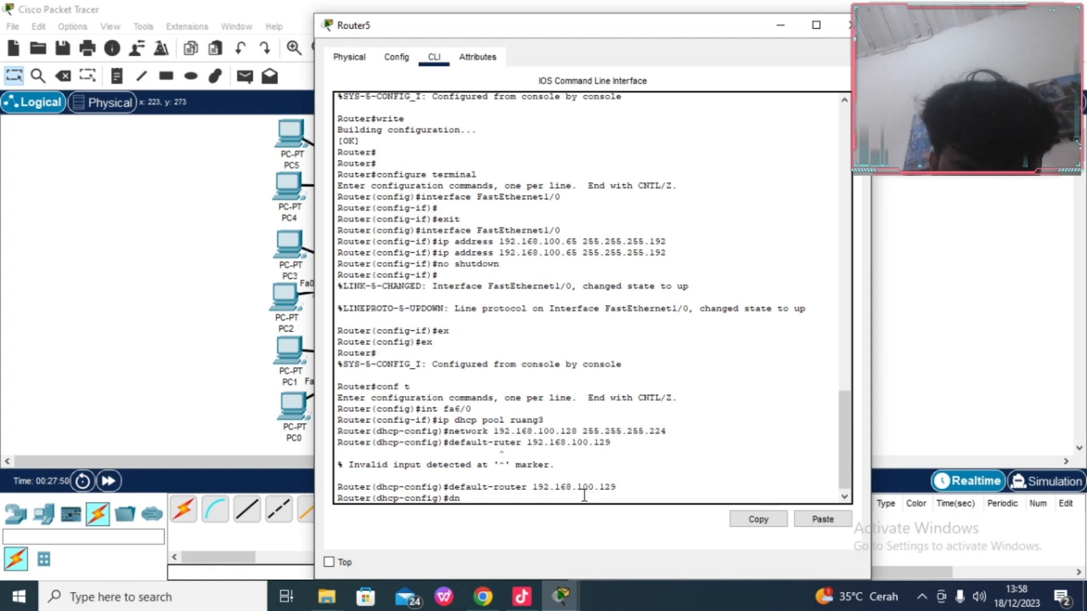
Step: Set the DNS server of the ruang3 DHCP pool to 8.8.8.8
type("-serve")
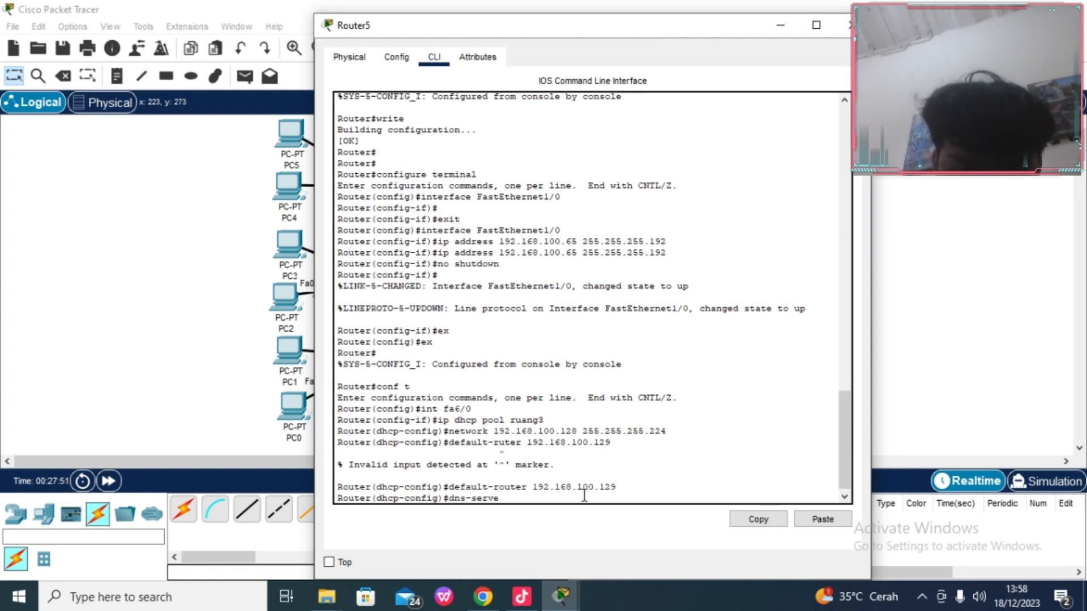
type("r 8.8.8")
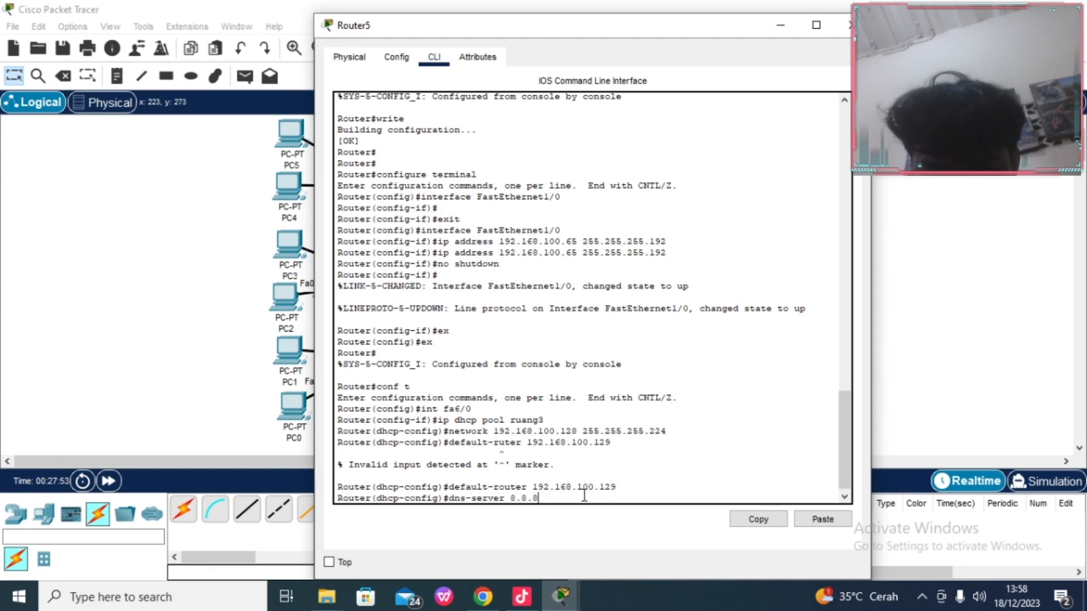
type(".8")
key("Return")
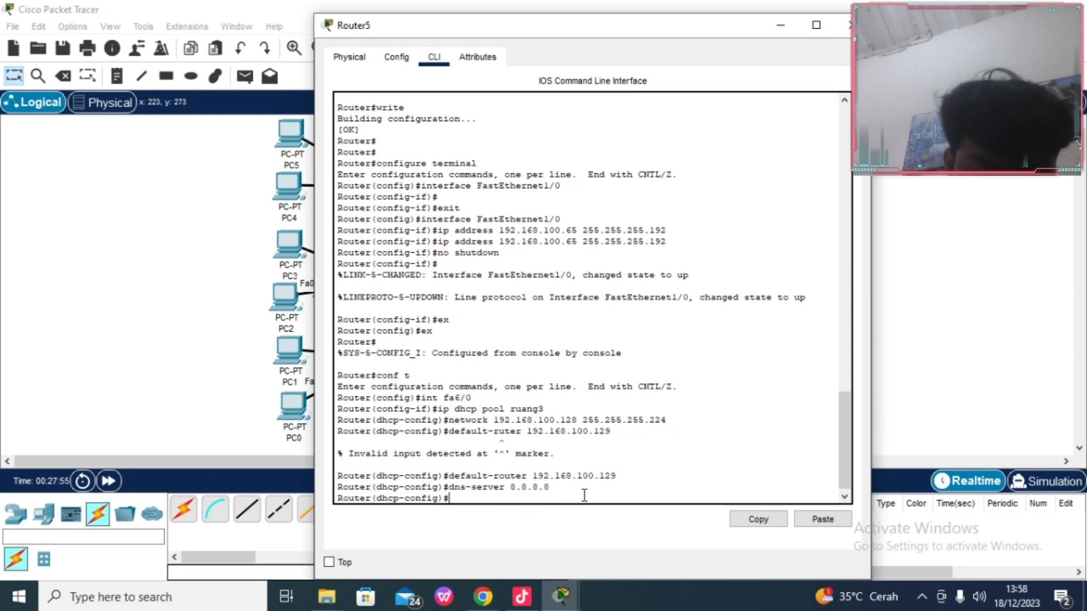
Step: Exit configuration mode back to the privileged prompt and save the router's configuration with write
type("ex")
key("Return")
type("ex")
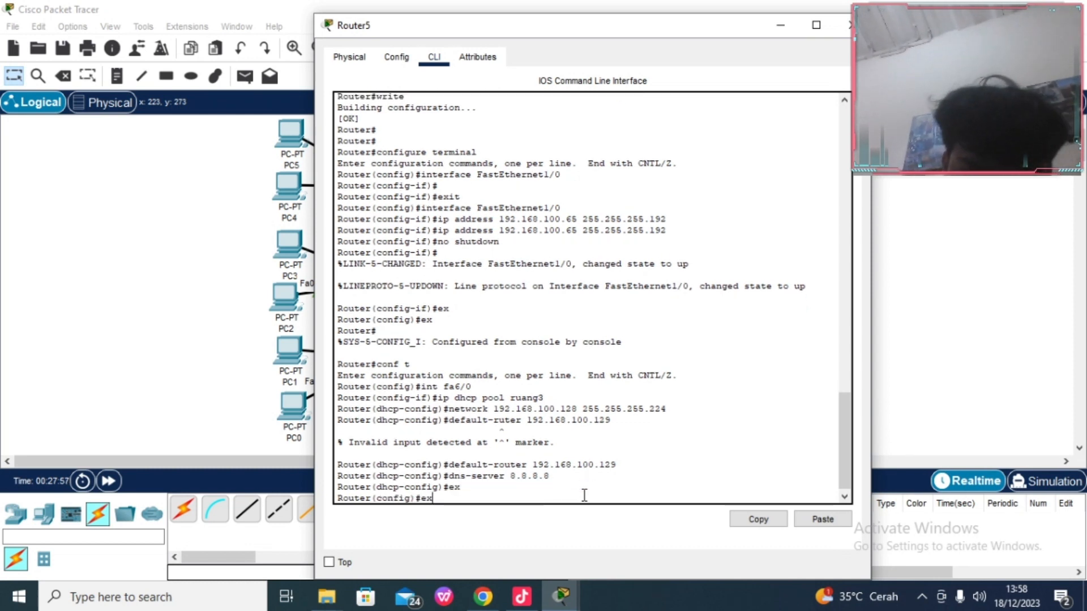
key("Return")
key("Return")
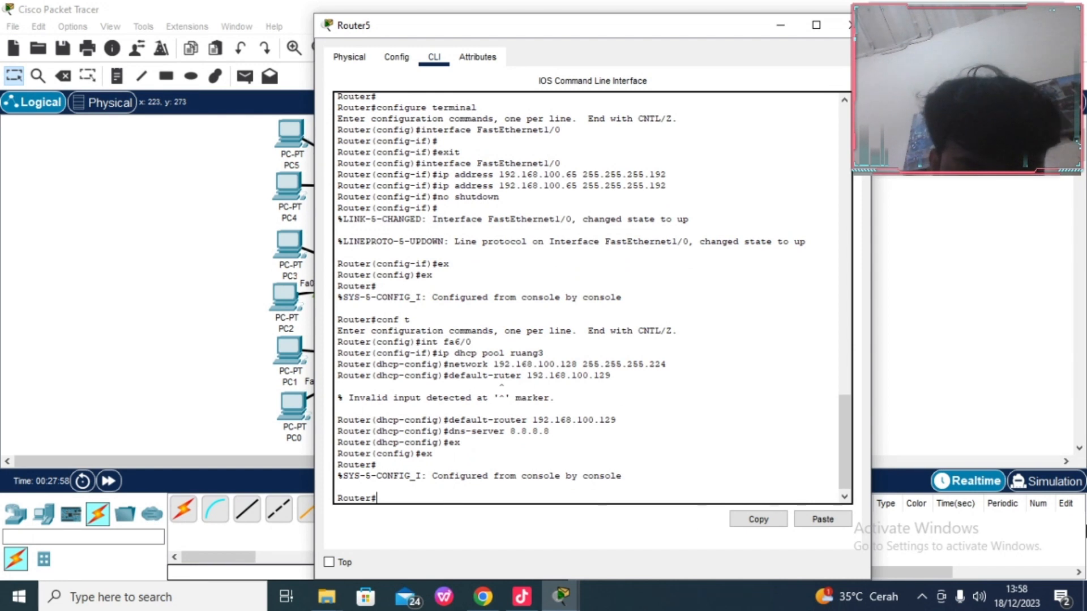
type("te")
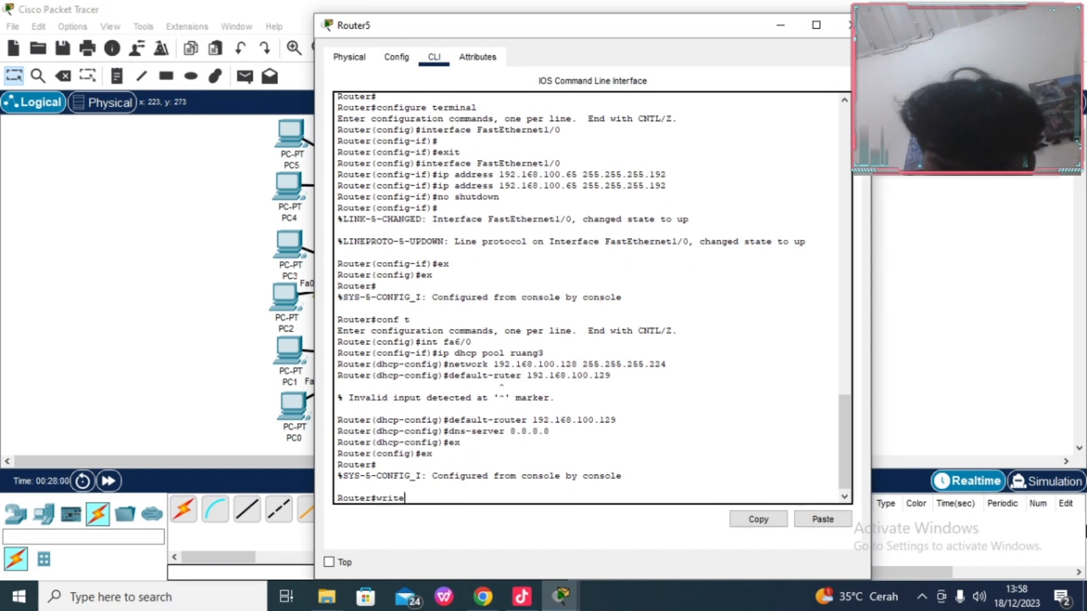
key("Return")
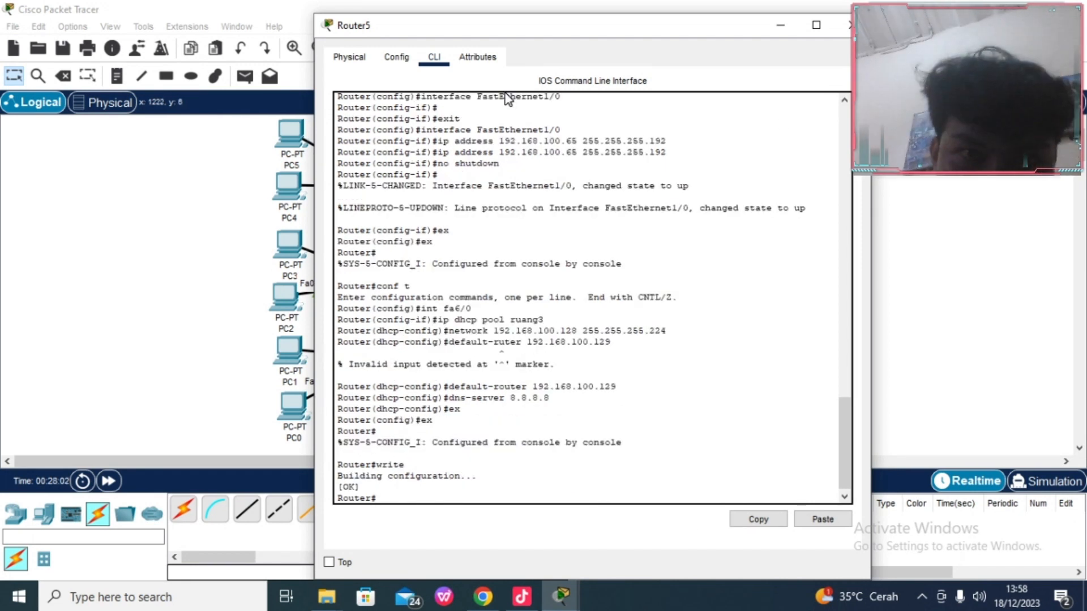
Step: Set the IPv4 address of the router's FastEthernet6/0 interface to 192.168.100.129
left_click(398, 57)
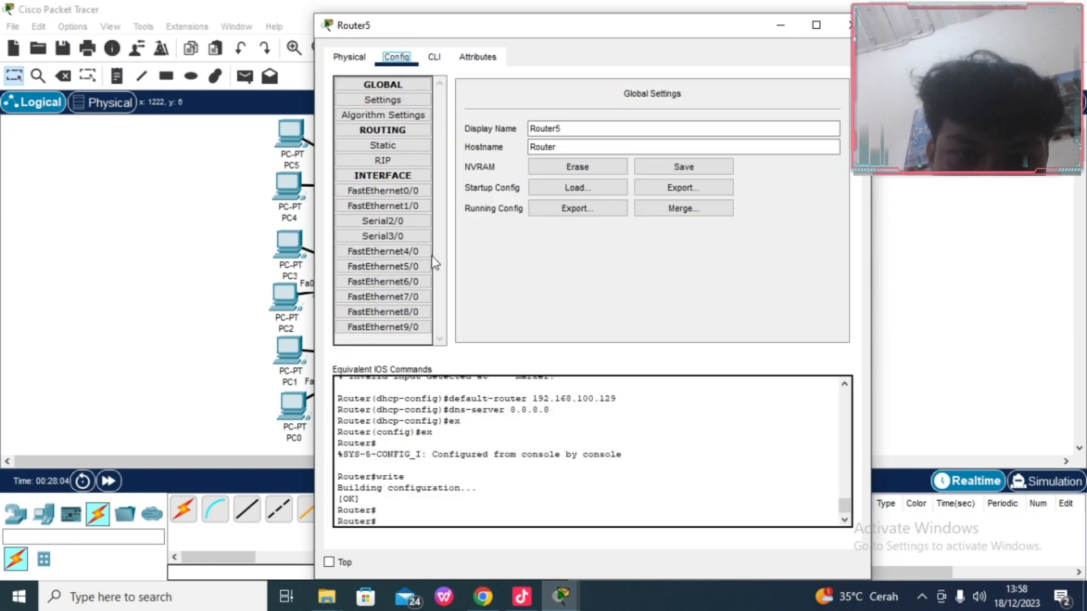
left_click(400, 284)
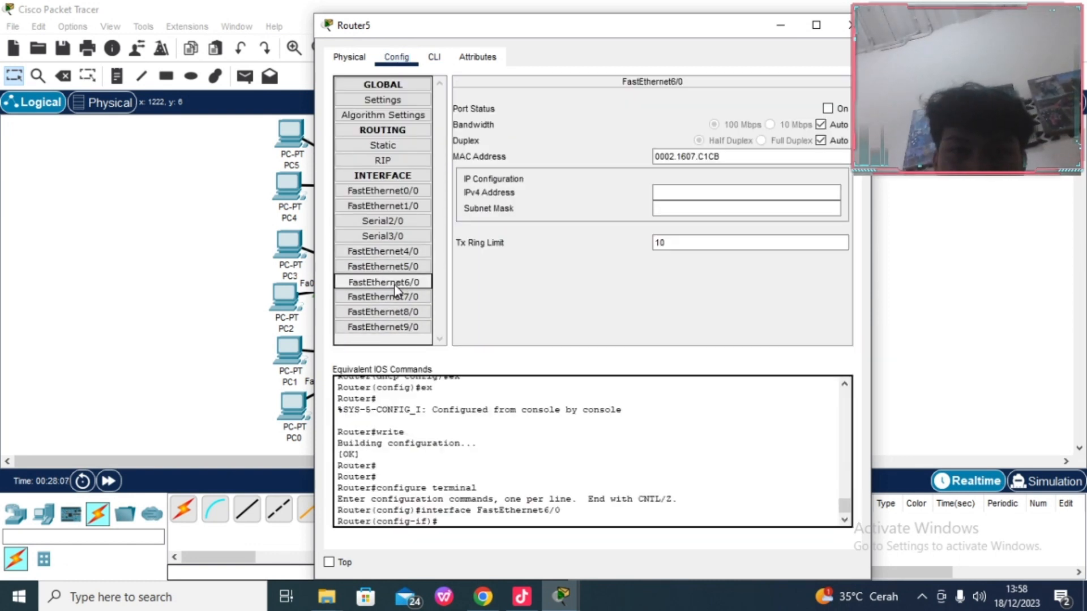
left_click(687, 190)
type("19")
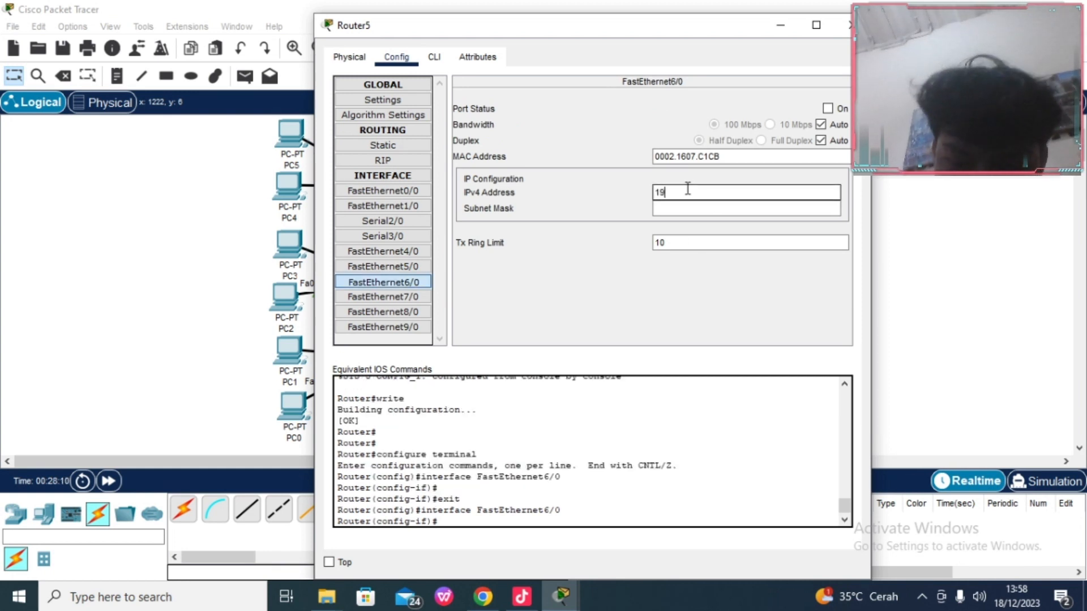
type("2.168")
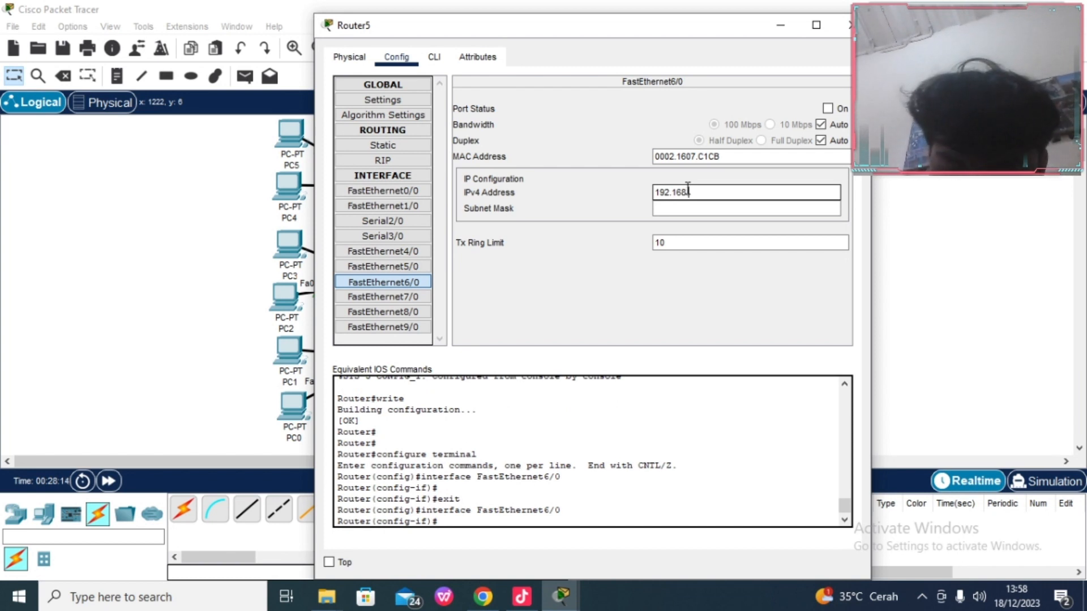
type(".100.129")
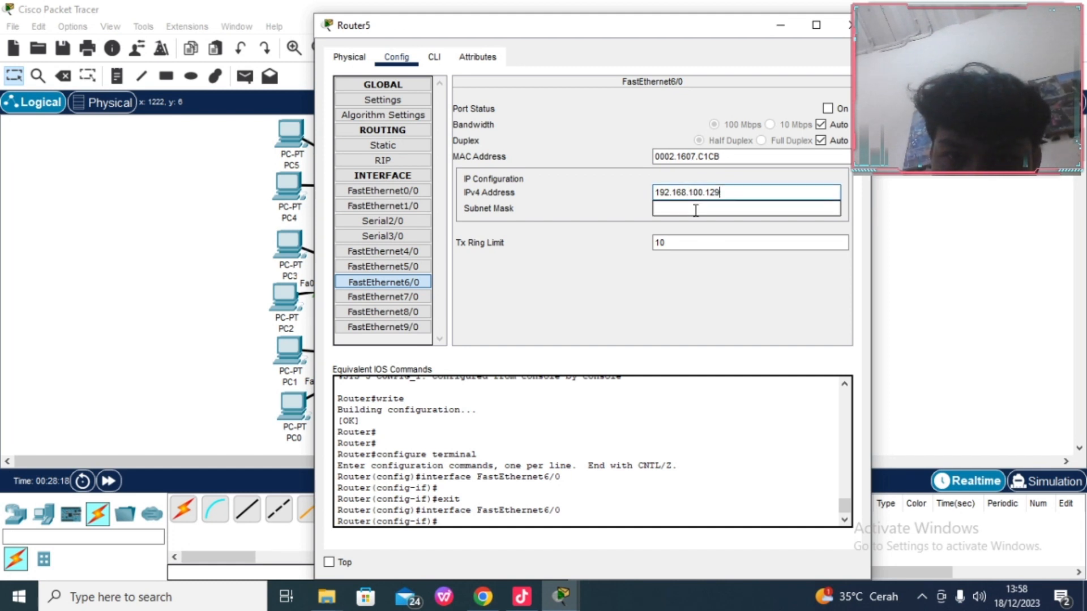
Step: Set the subnet mask of FastEthernet6/0 to 255.255.255.224 and turn its port status on
left_click(694, 210)
key("BackSpace")
key("BackSpace")
key("BackSpace")
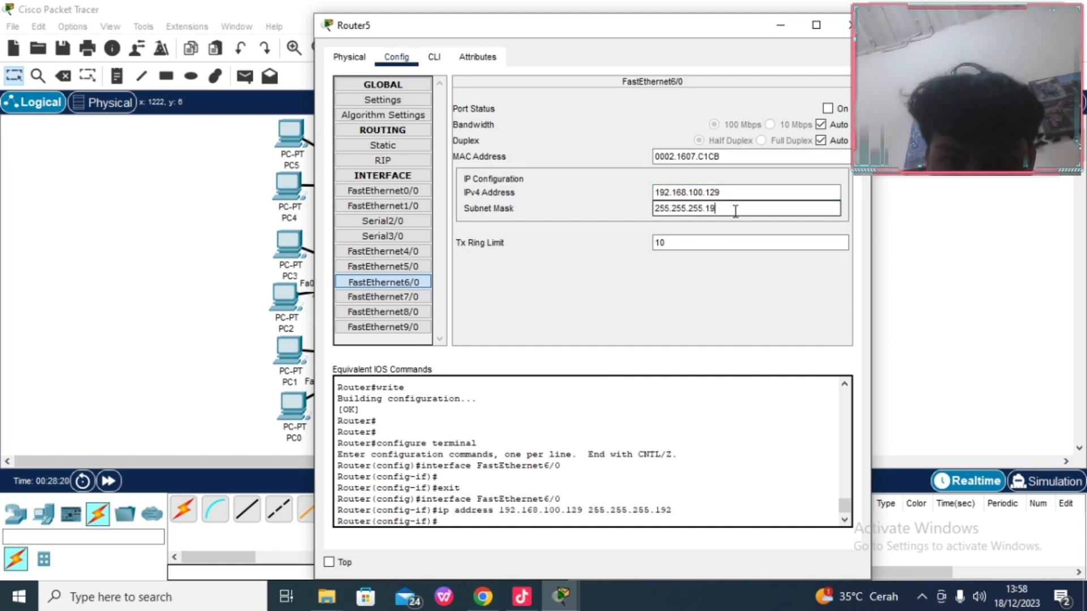
type("12")
key("BackSpace")
key("BackSpace")
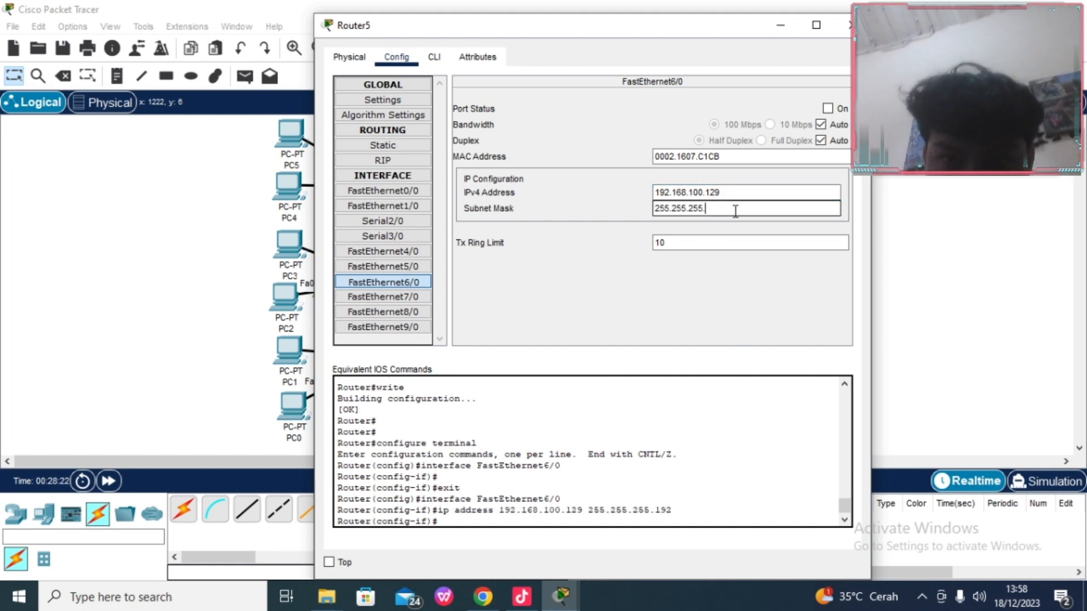
type("224")
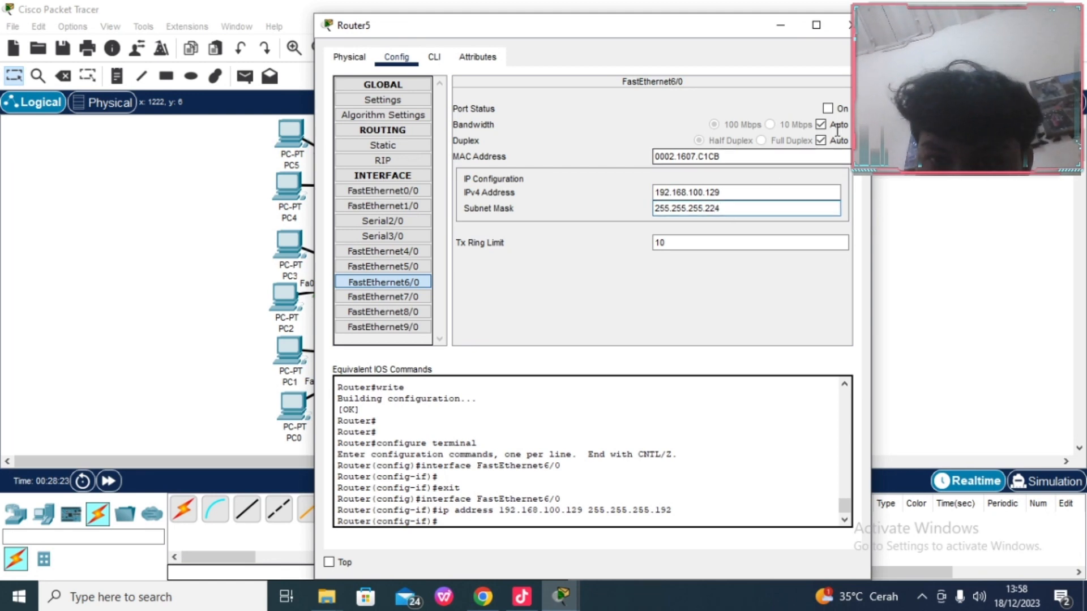
left_click(828, 109)
left_click(828, 109)
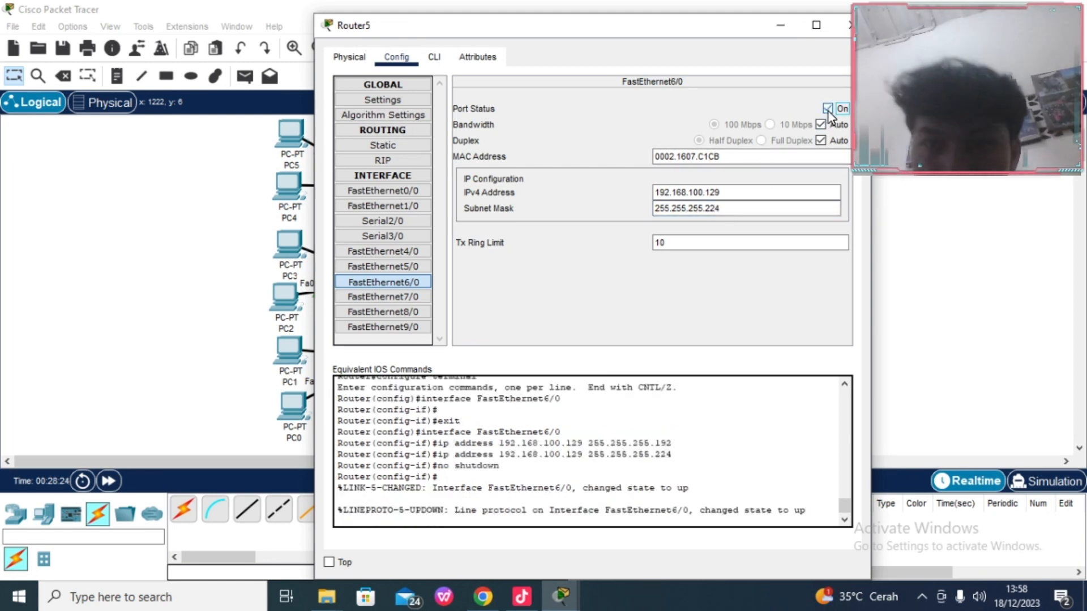
Step: Close the router's settings and switch PC4's IP configuration to DHCP
left_click(842, 26)
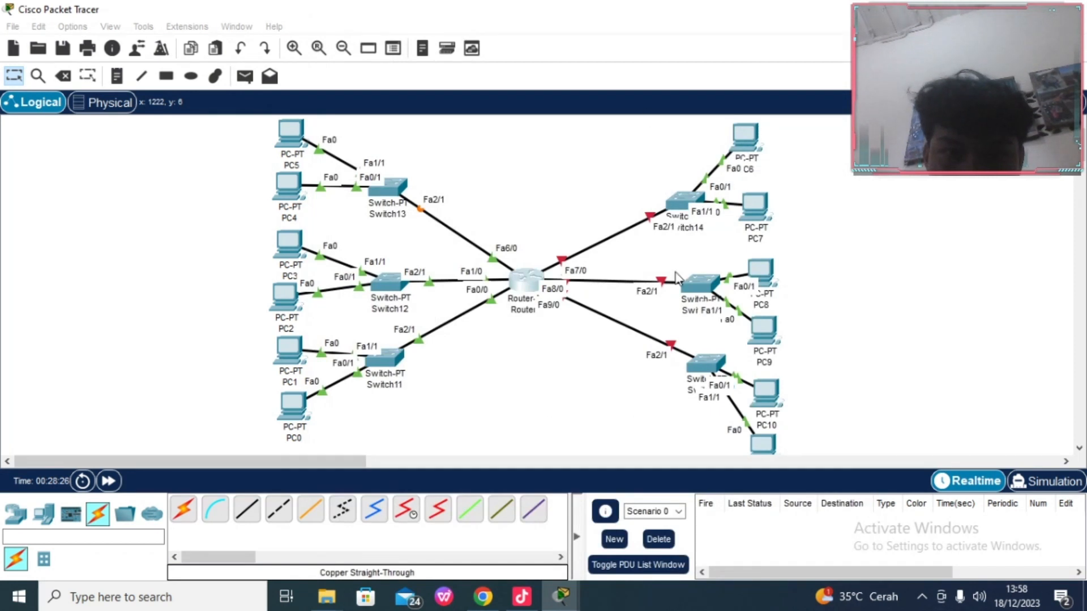
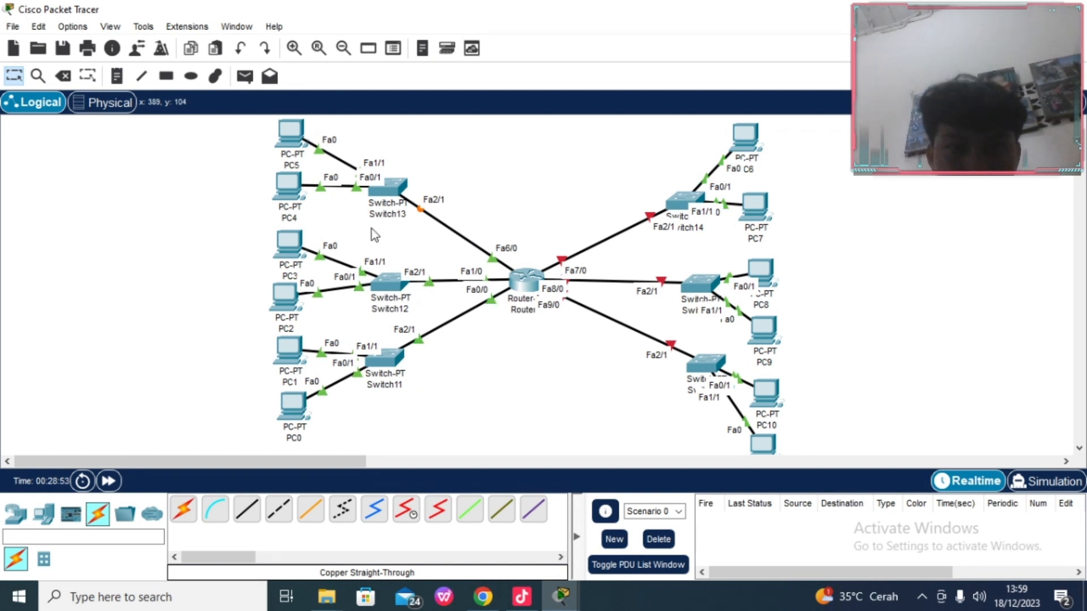
mouse_move(294, 190)
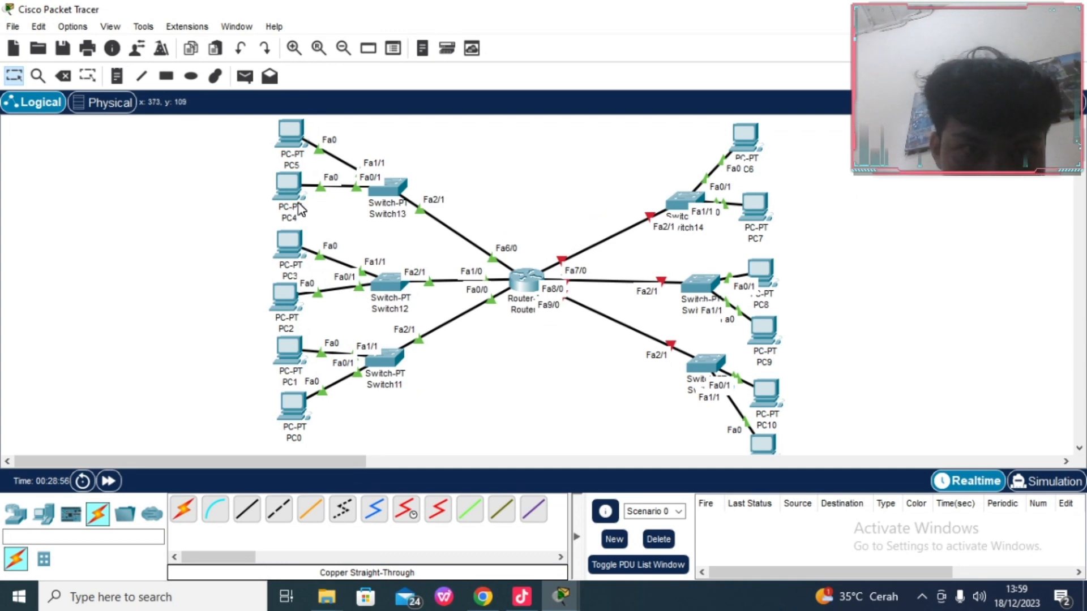
left_click(299, 205)
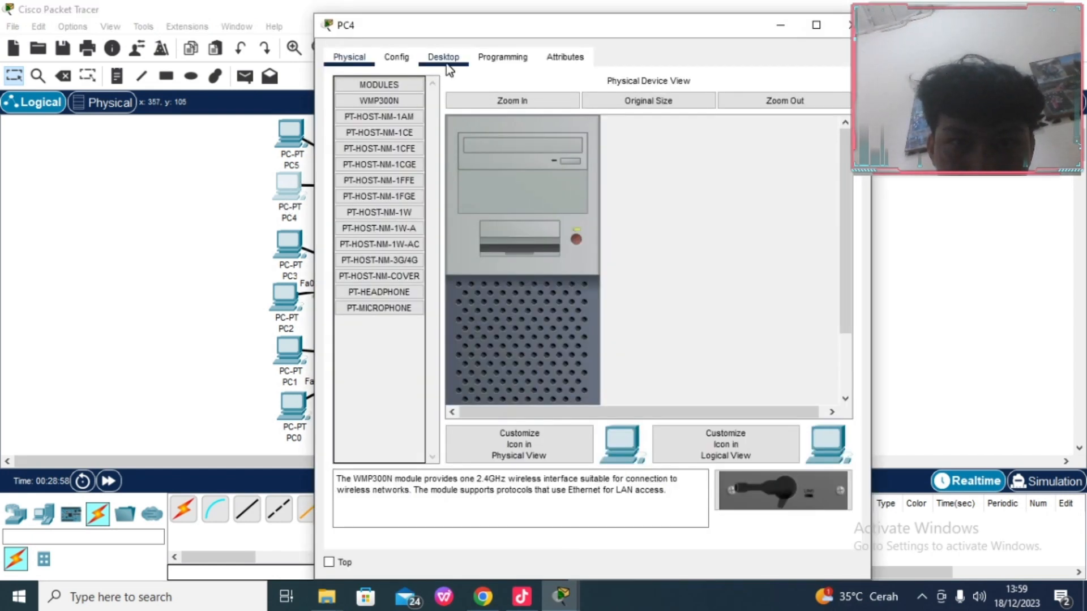
left_click(445, 61)
left_click(370, 135)
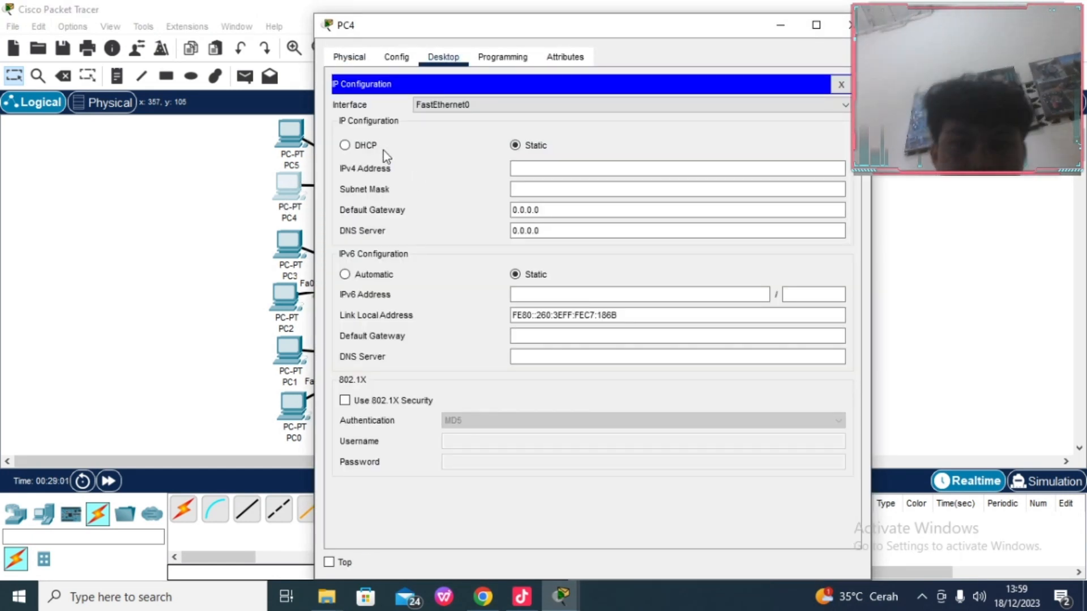
left_click(376, 147)
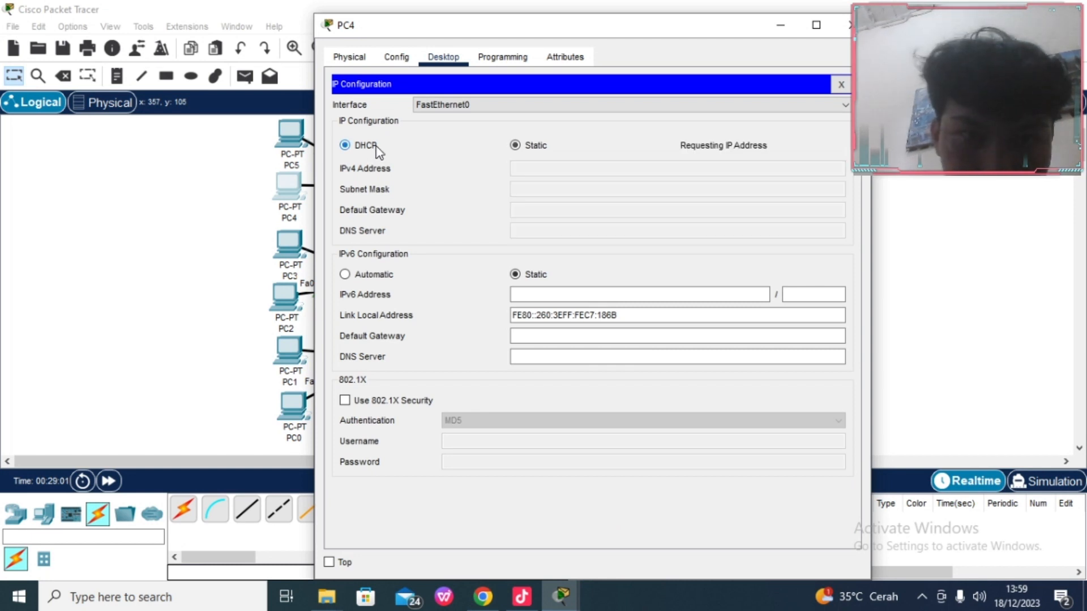
left_click_drag(677, 33, 839, 21)
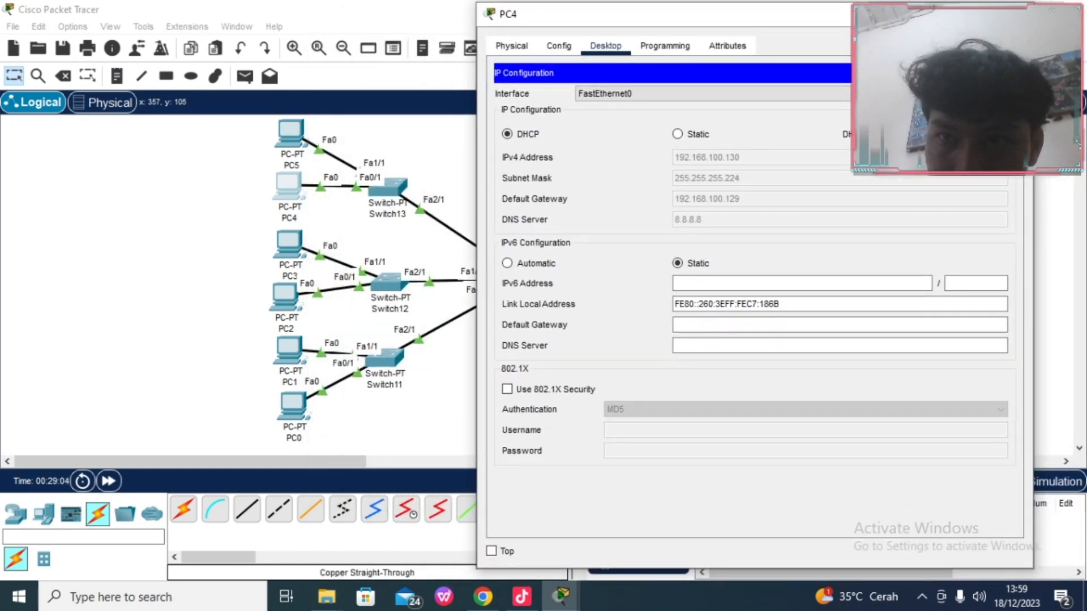
left_click(1016, 14)
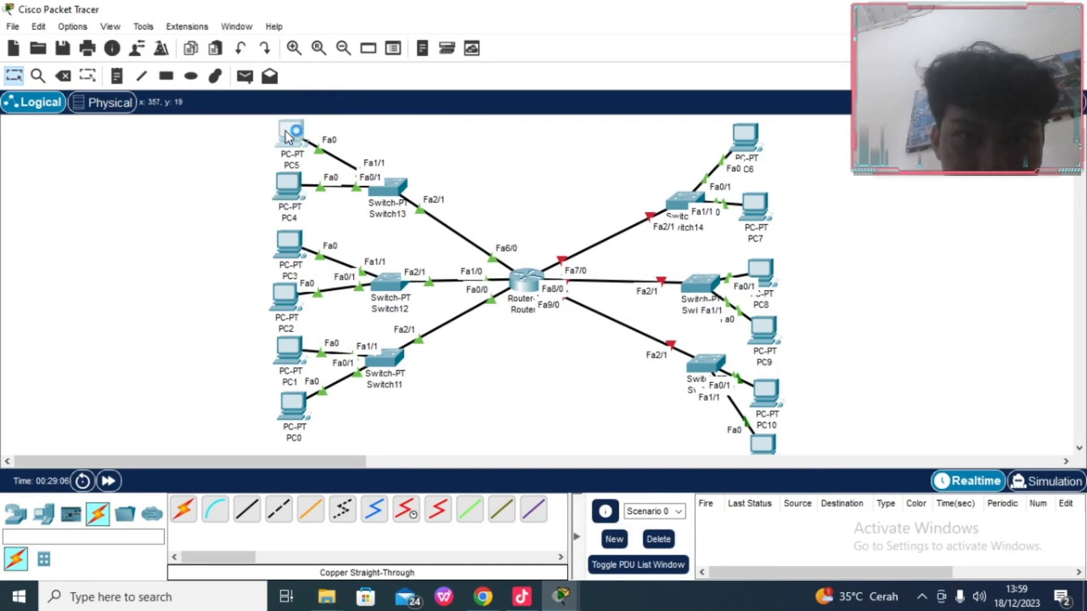
Step: Switch PC5's IP configuration to DHCP
left_click(294, 130)
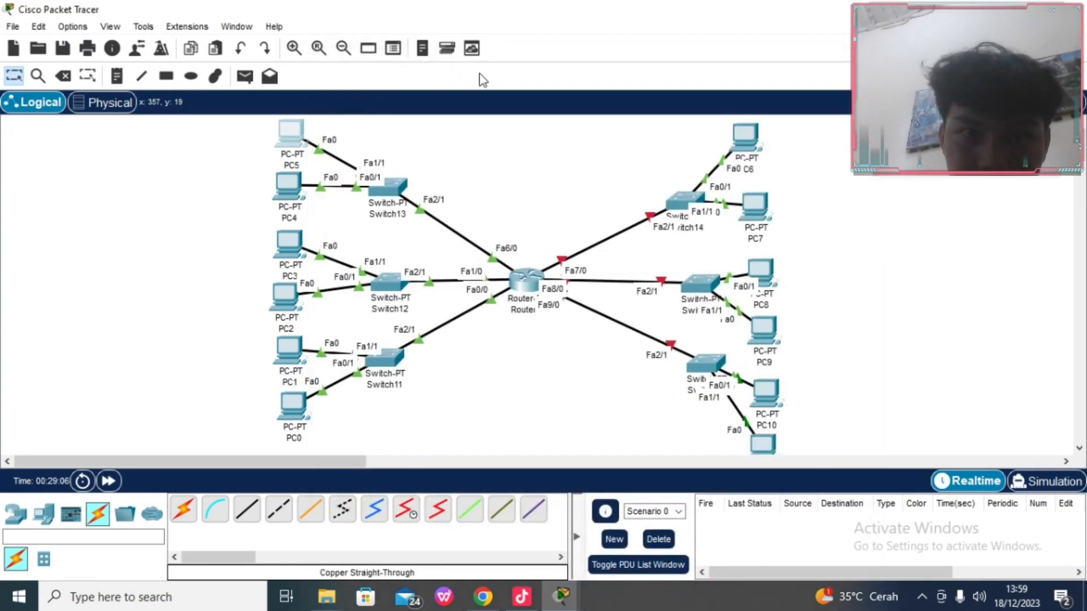
left_click(303, 129)
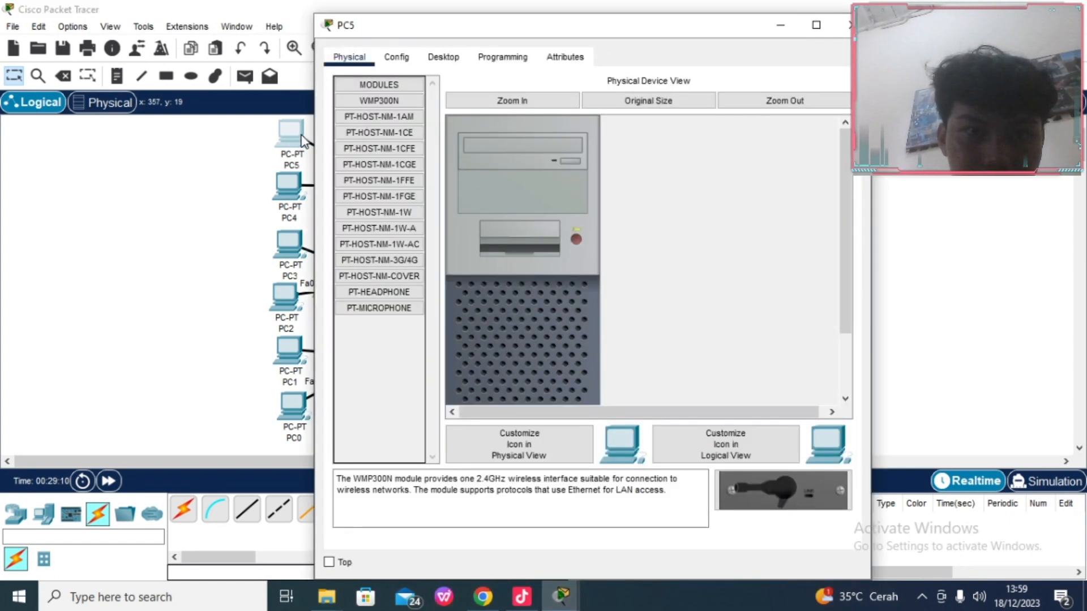
left_click(852, 25)
left_click(305, 130)
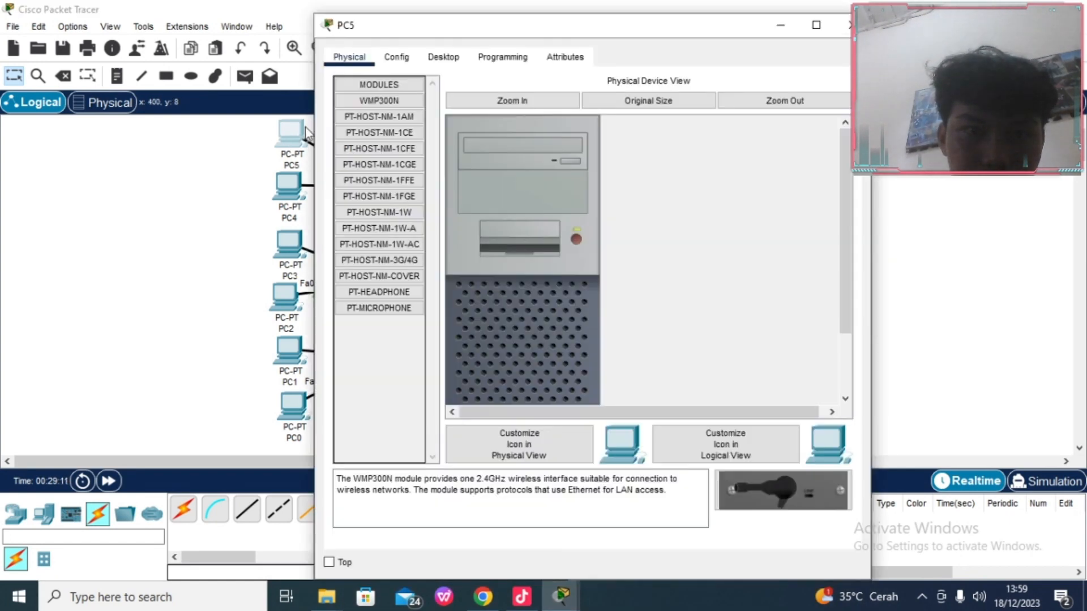
left_click(443, 58)
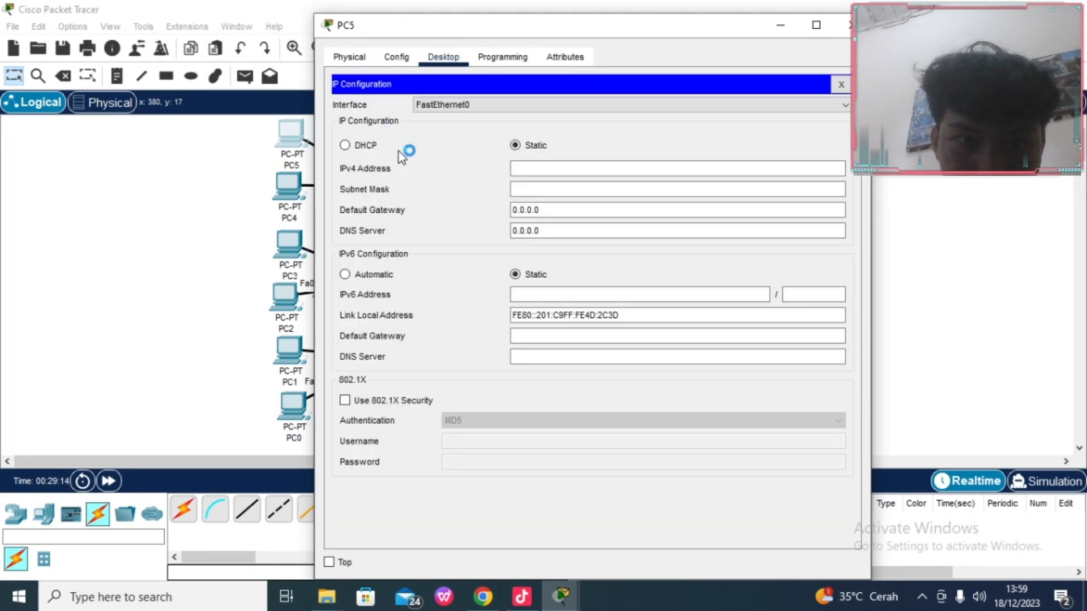
left_click(378, 148)
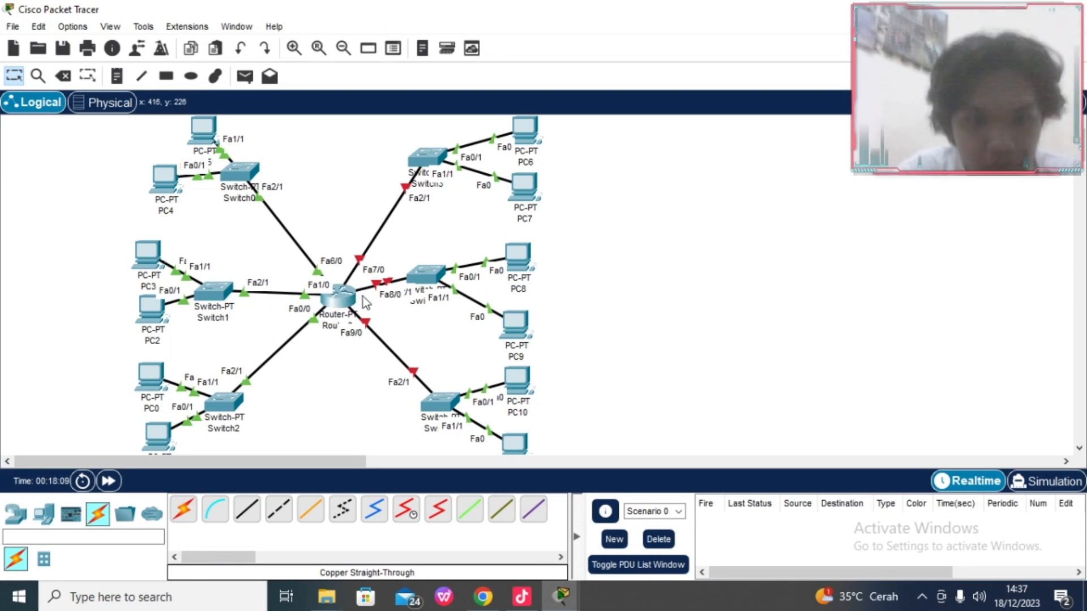
Step: Open Router0's command line and exit interface and global configuration modes back to the privileged prompt
left_click(339, 295)
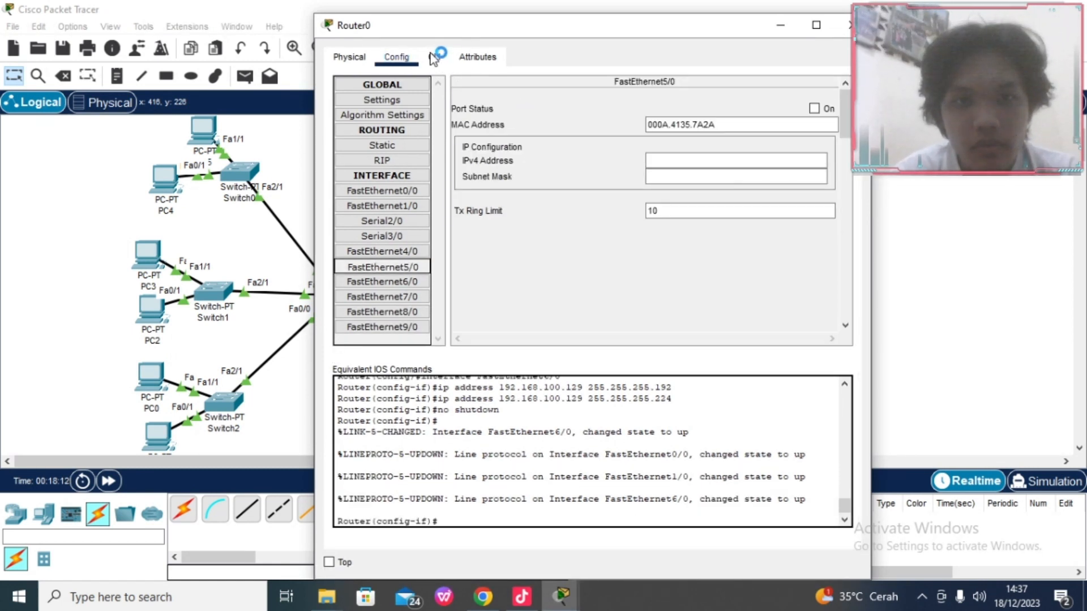
left_click(434, 57)
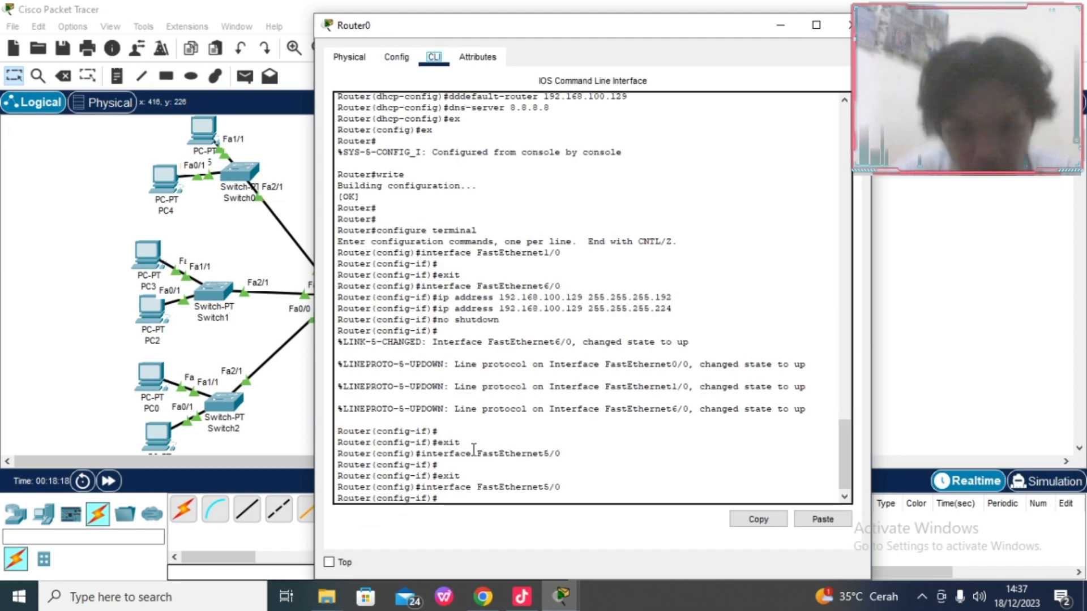
left_click(457, 498)
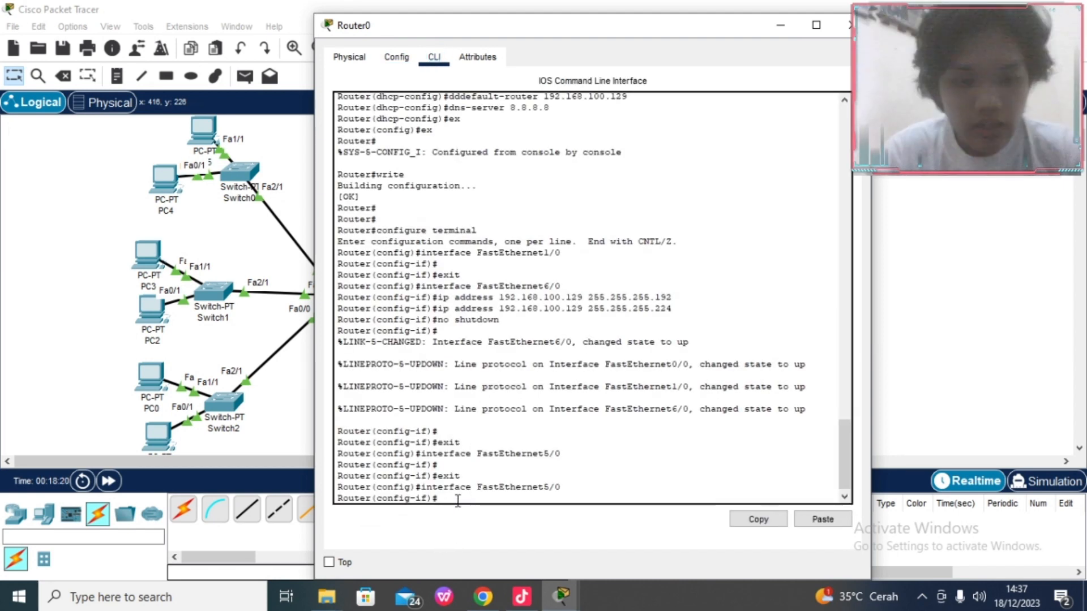
type("ex")
key("Return")
type("er(config)#e")
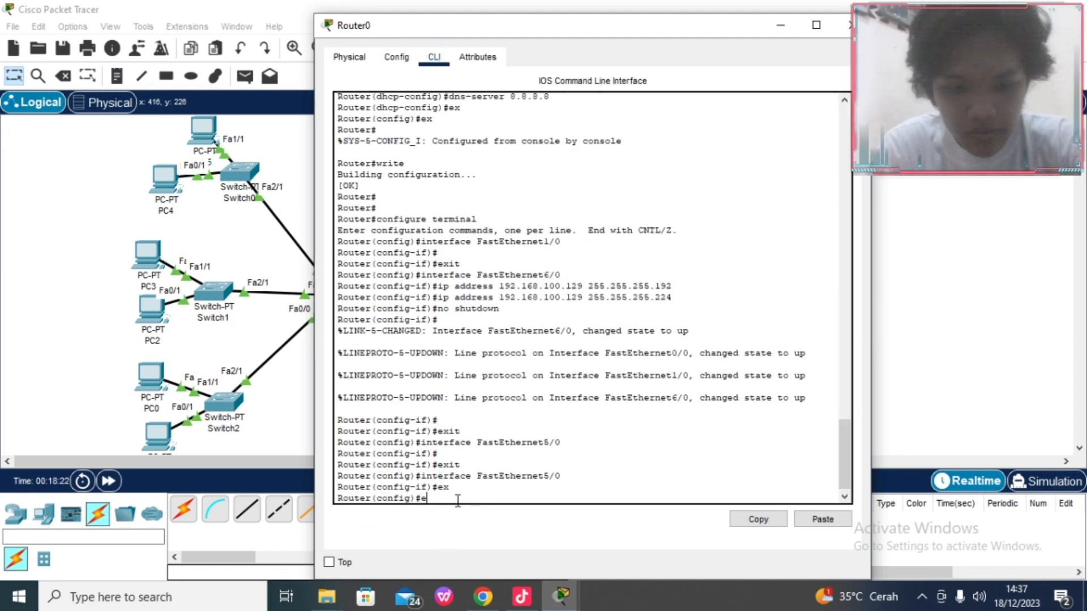
type("x")
key("Return")
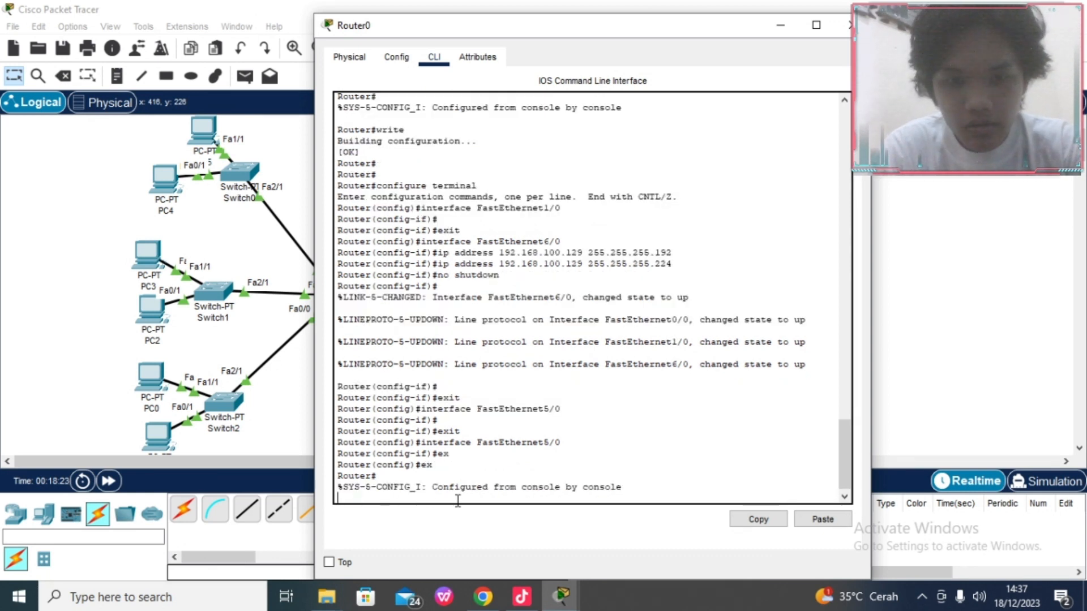
key("Return")
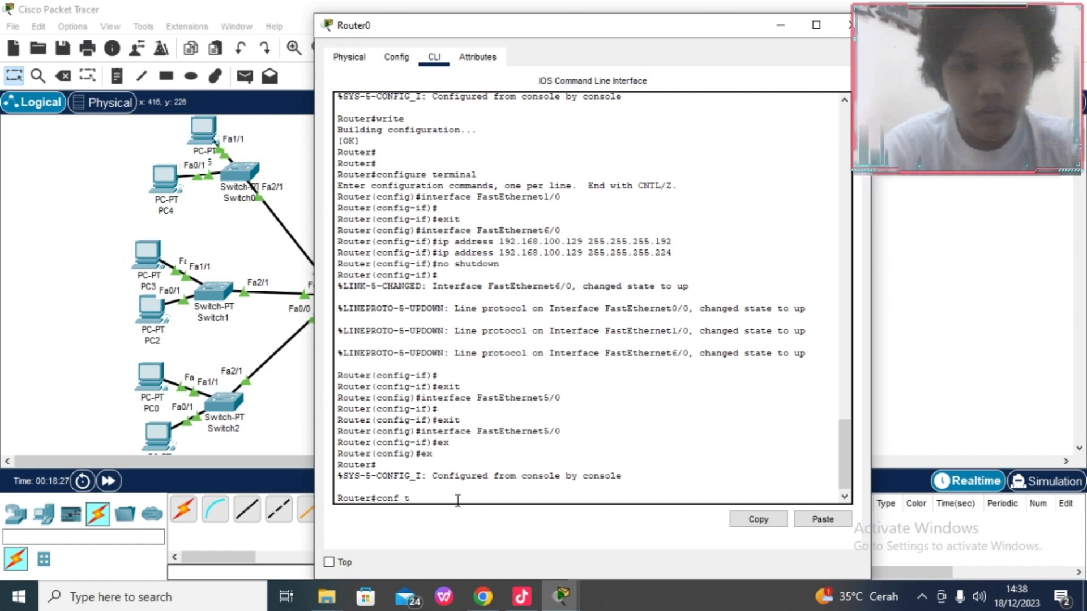
Step: Enter global configuration mode with conf t and select interface fa7/0
key("Return")
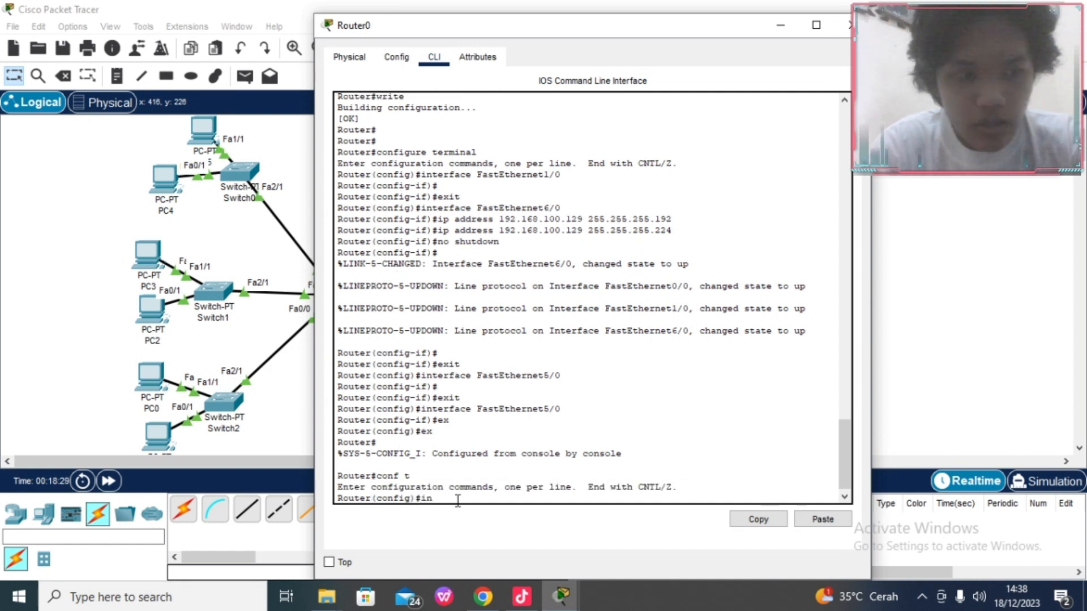
type("int ")
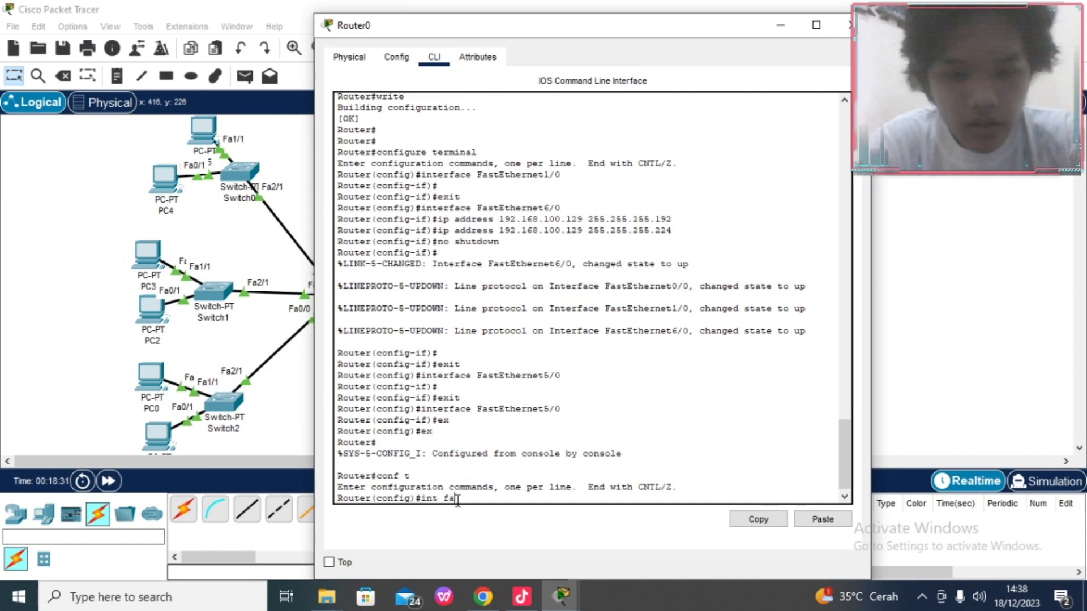
type("fa5/0")
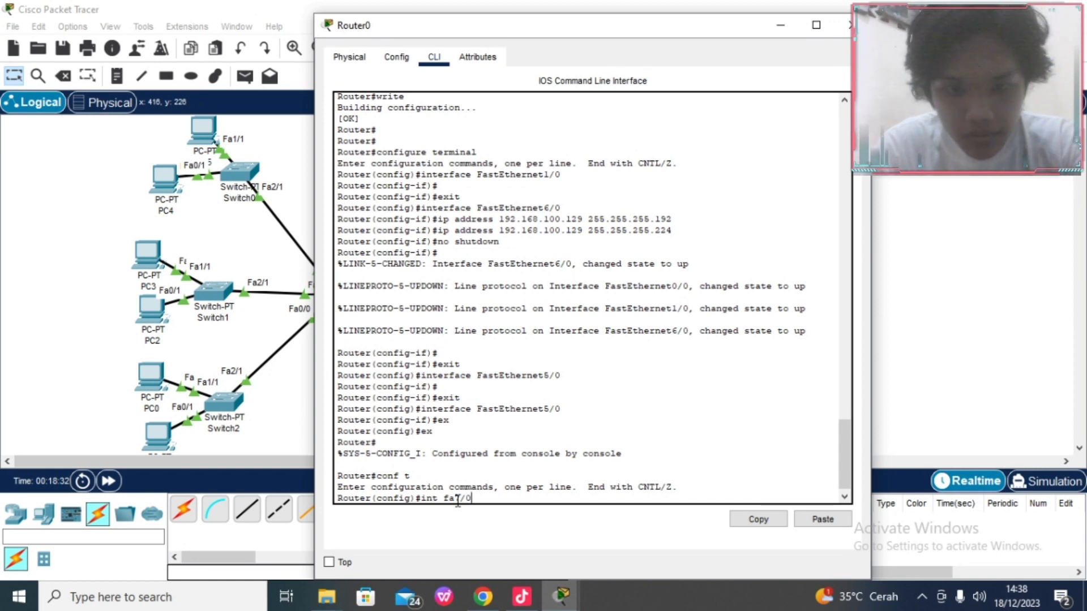
key("Return")
Step: Create a DHCP pool named ruang4 on the router
type("i")
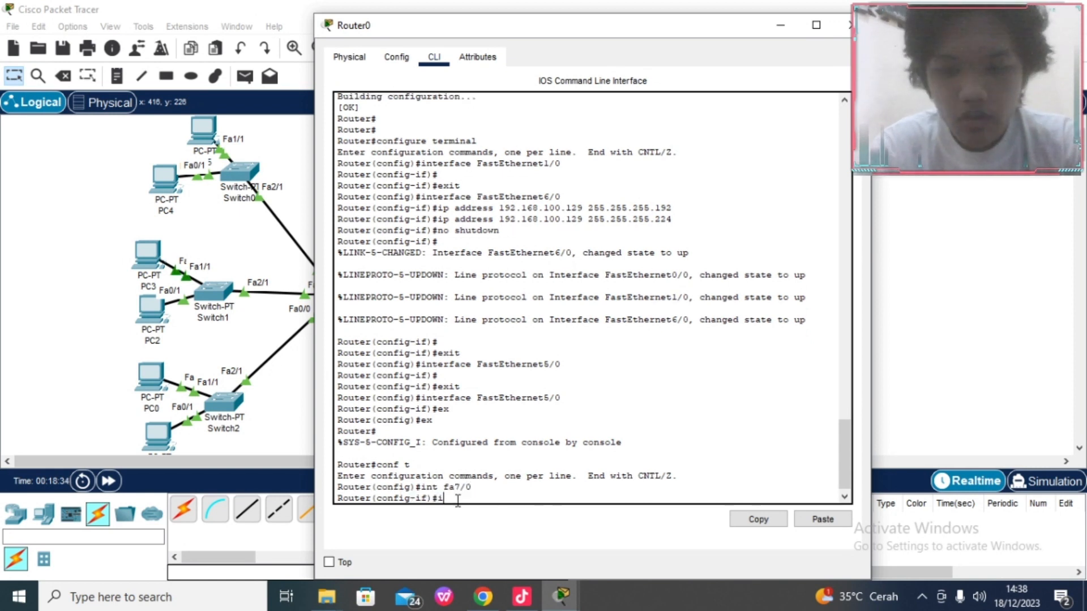
type("p dhcp ")
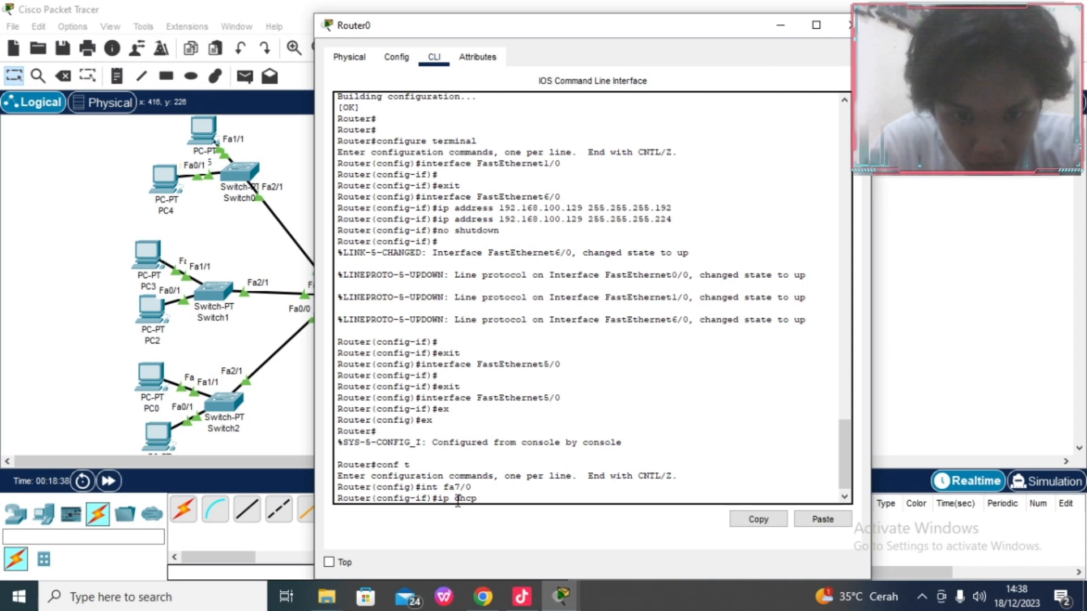
type("p")
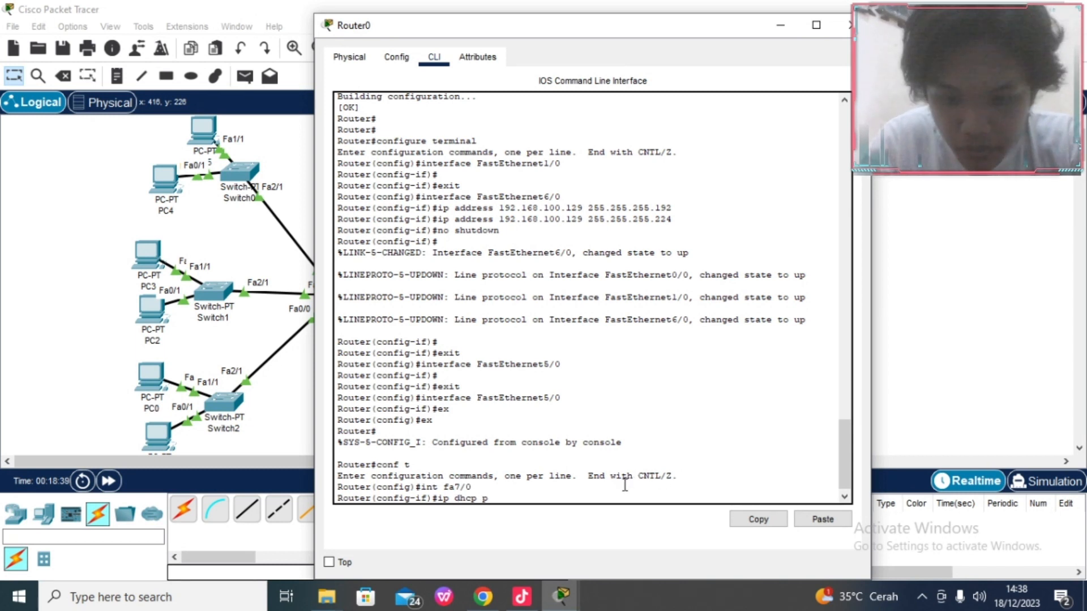
type("ool ru")
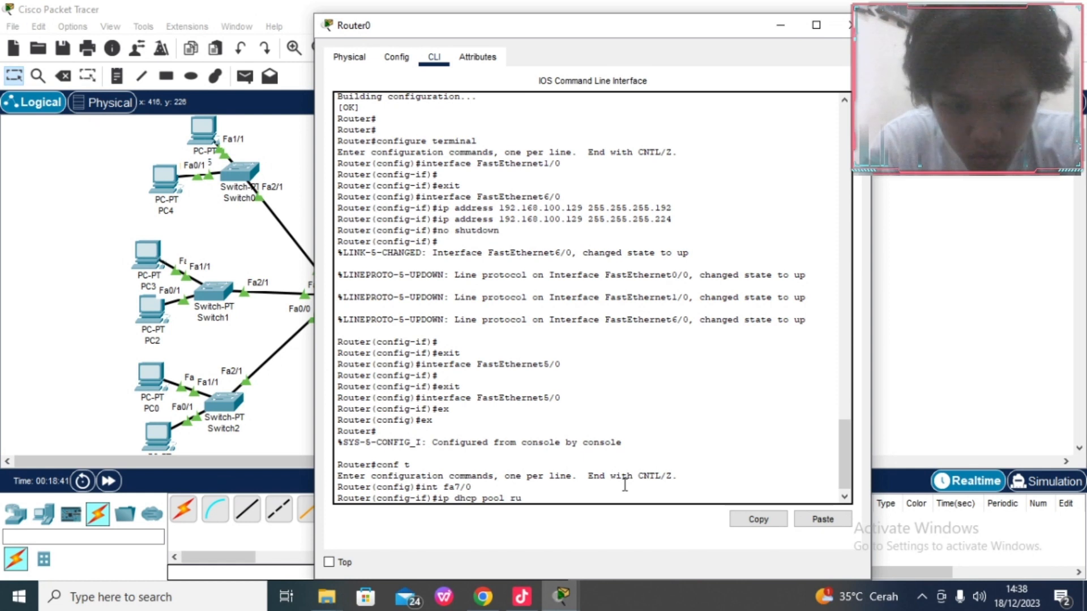
type("ang")
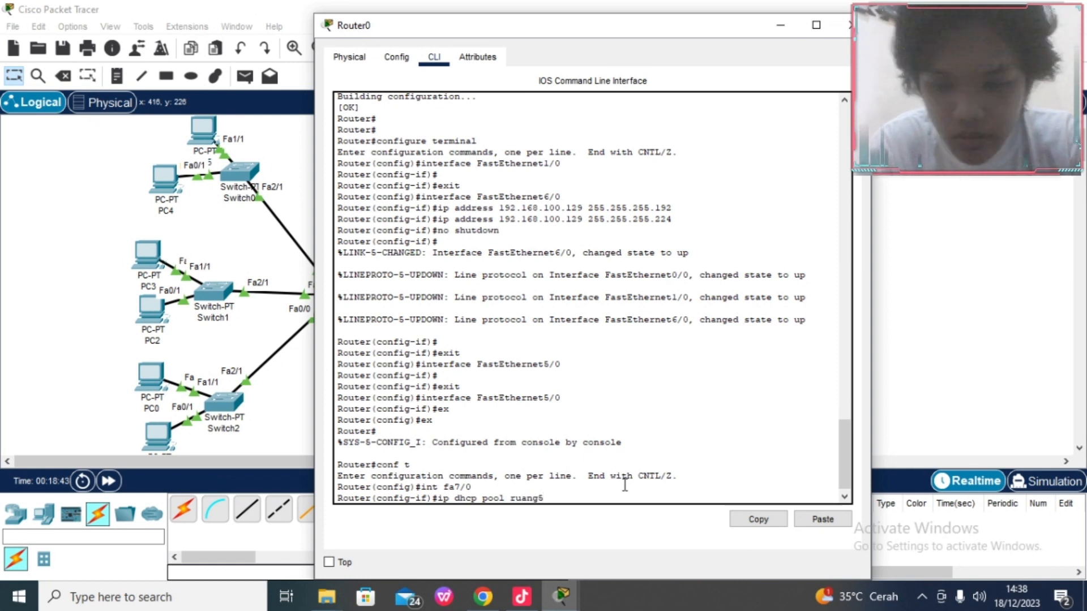
type("4")
key("Return")
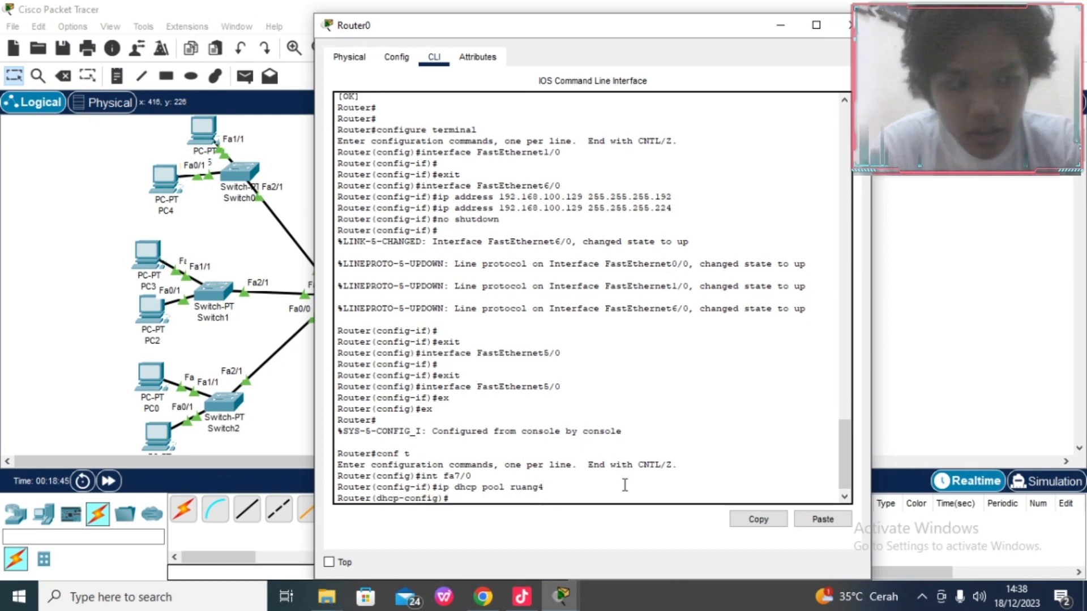
Step: Set the ruang4 pool's network to 192.168.100.160 with mask 255.255.255.240
type("network ")
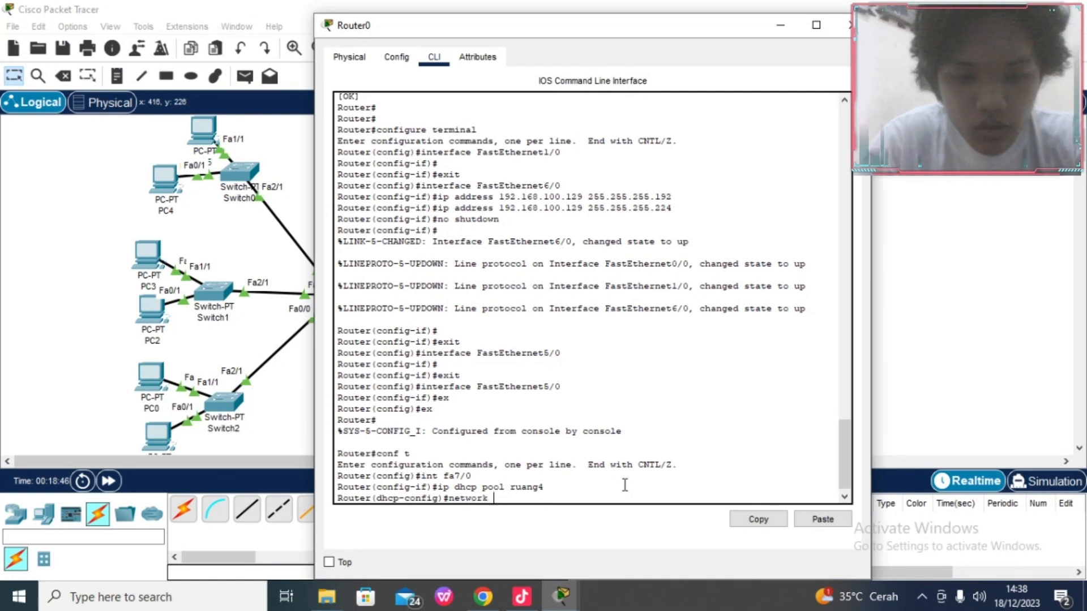
type("192.1")
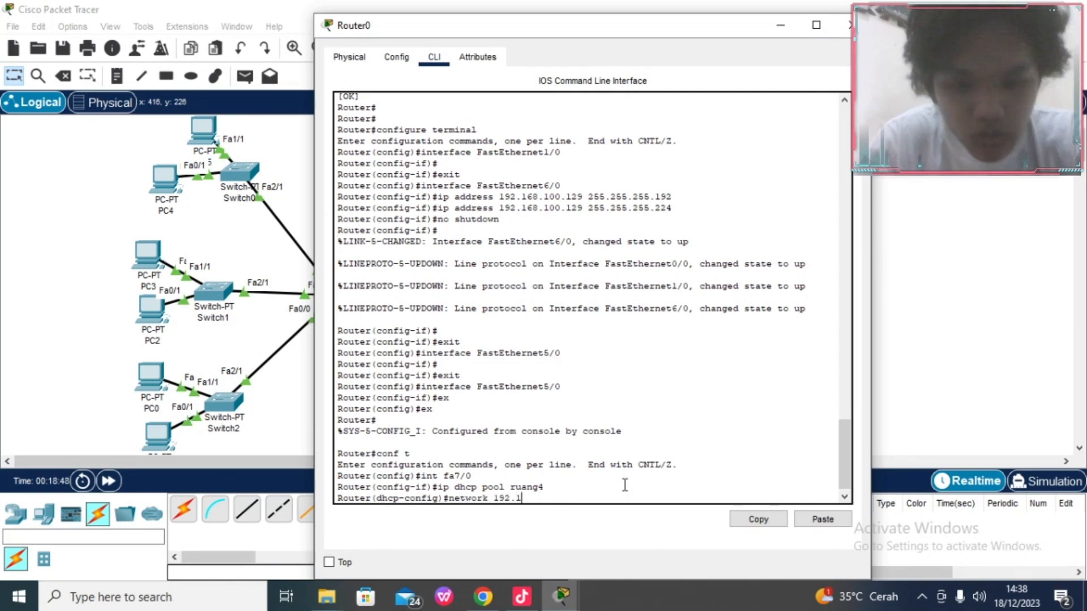
type("68.100")
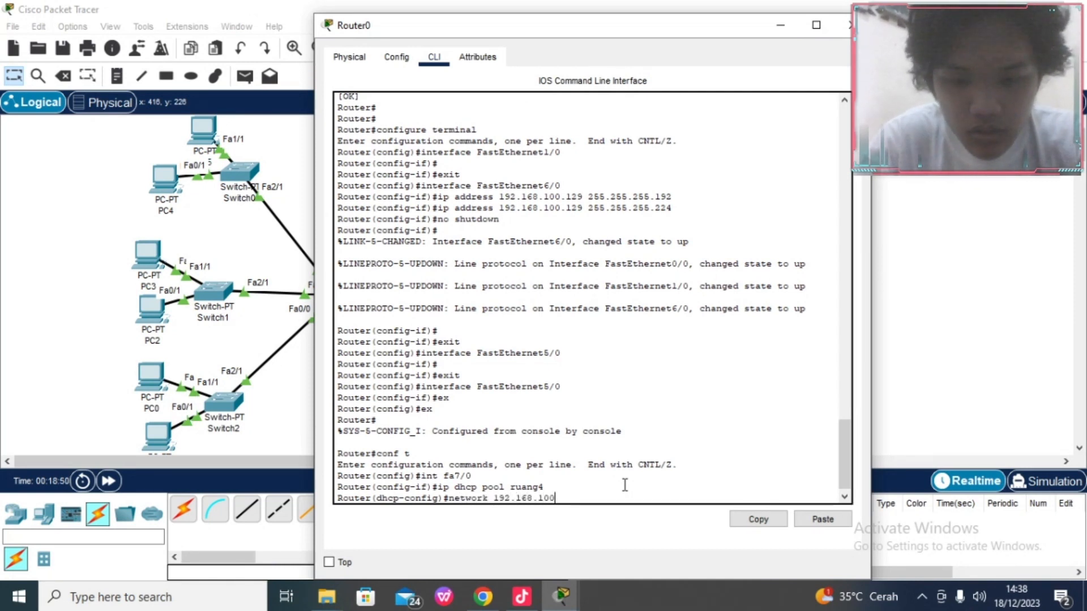
type(".160")
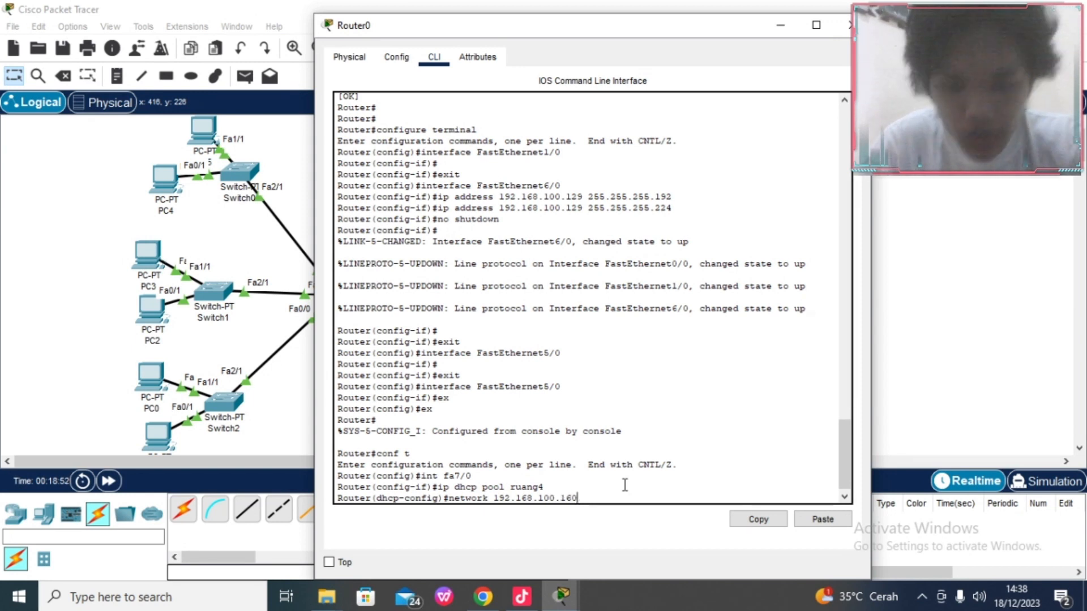
type(" 255.255.255.240")
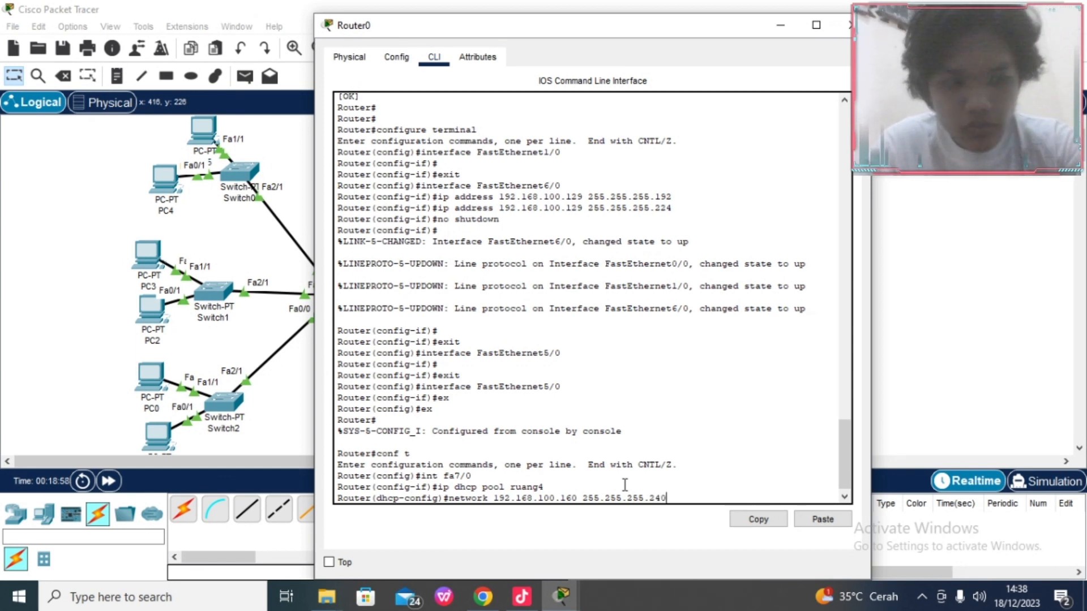
key("Return")
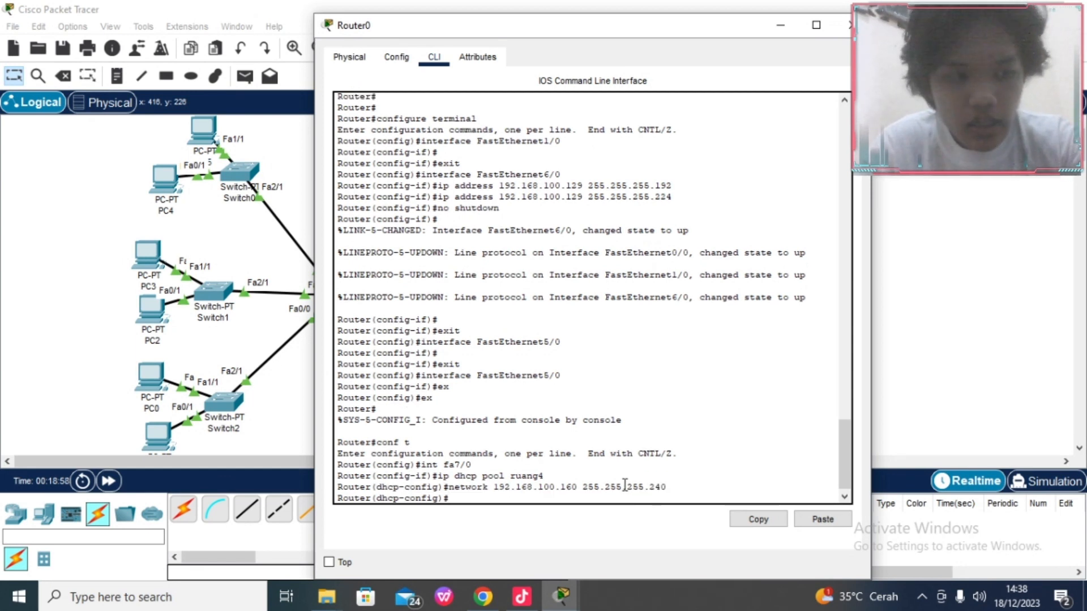
Step: Set the ruang4 pool's default router to 192.168.100.161
type("defaul")
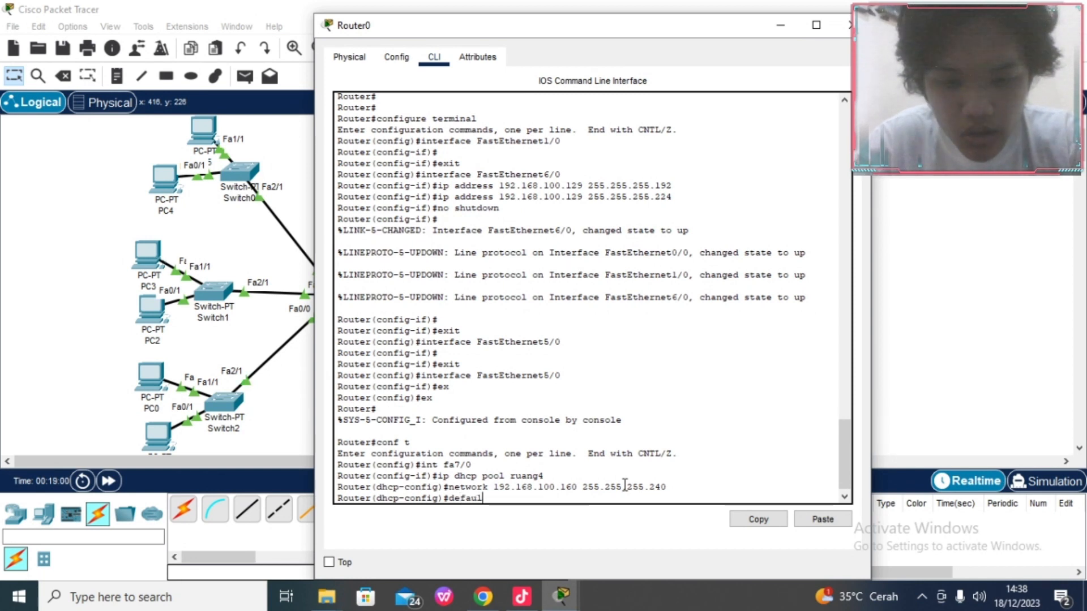
type("t-router")
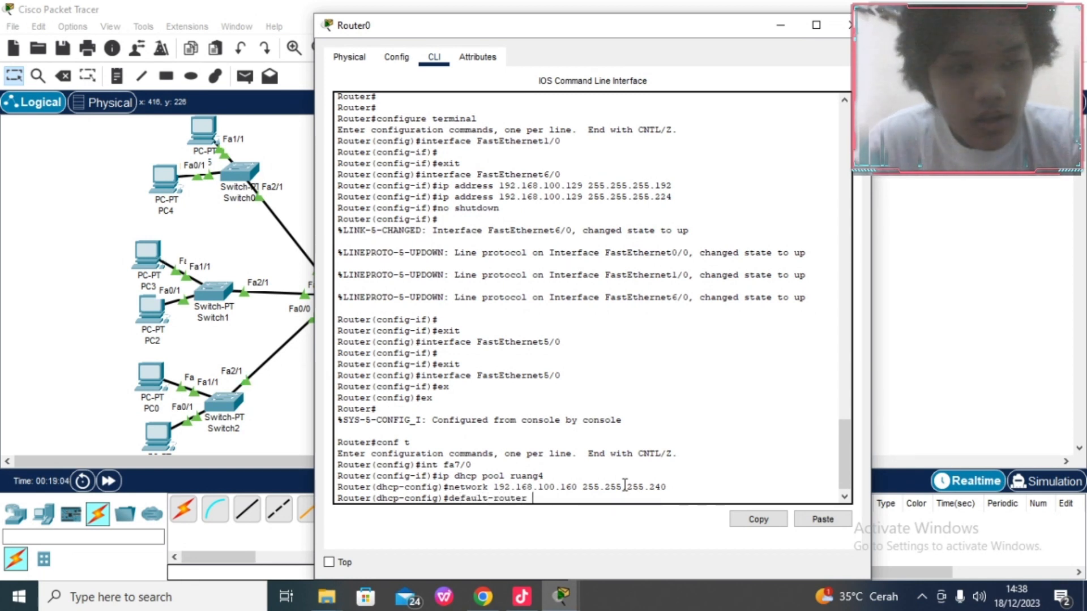
type(" 192.168")
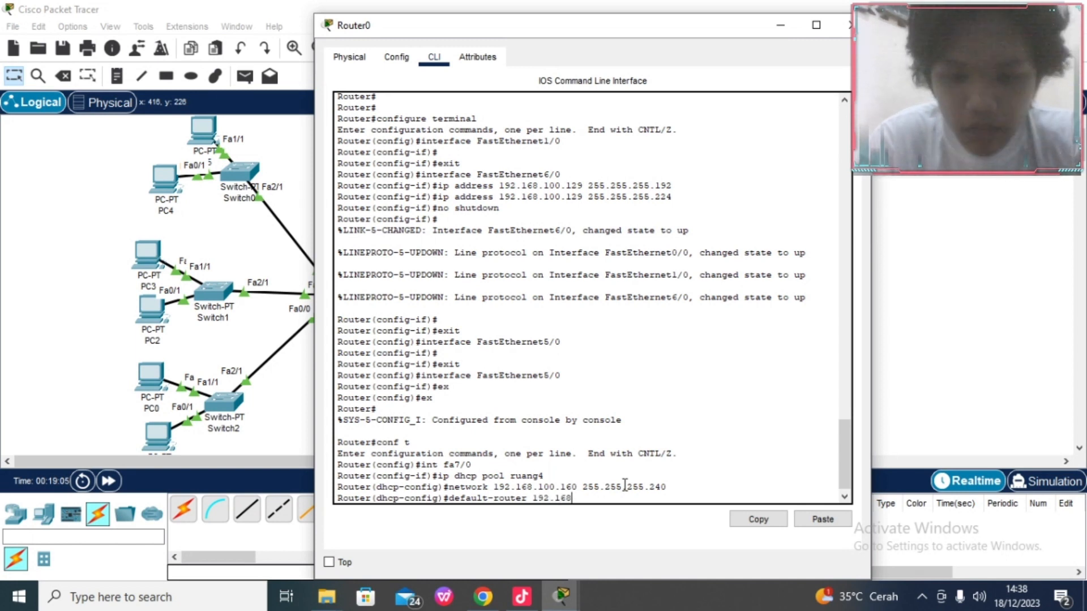
type(".100.1")
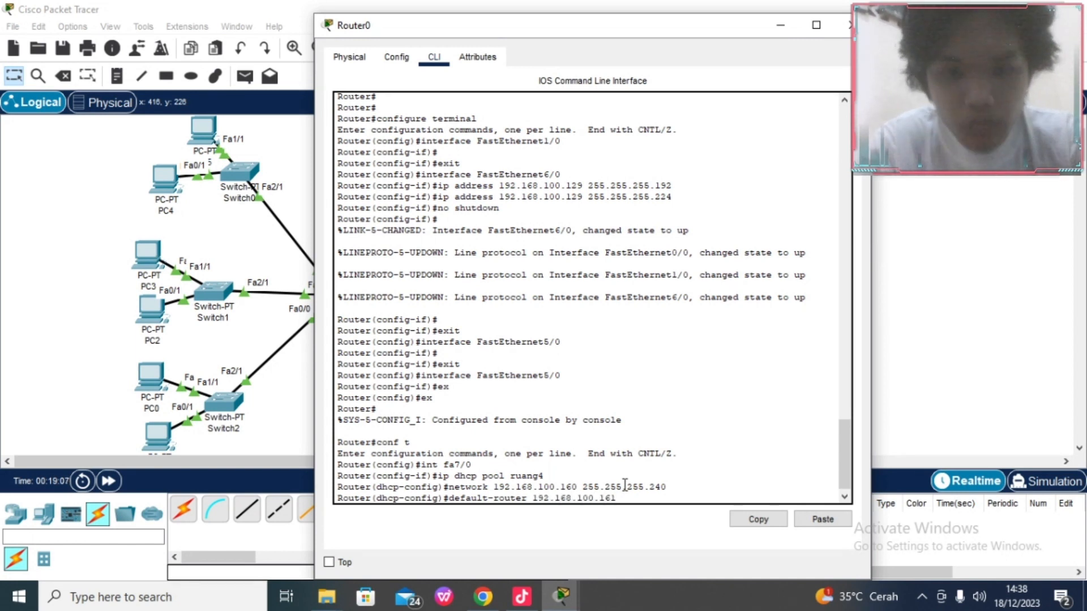
type("61")
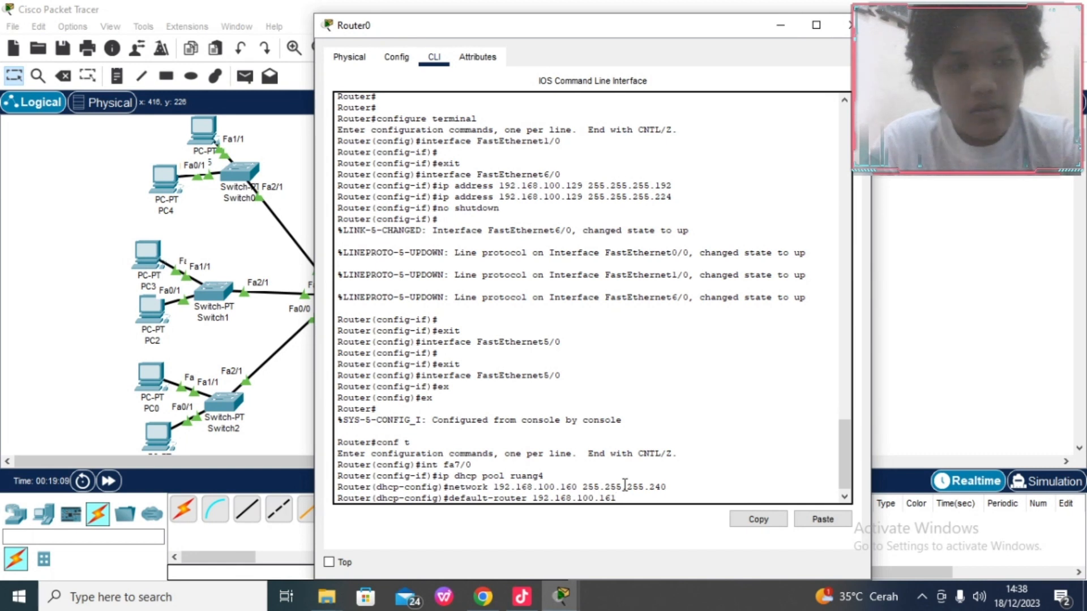
key("Return")
Step: Set the ruang4 pool's DNS server to 8.8.8.8
type("dns")
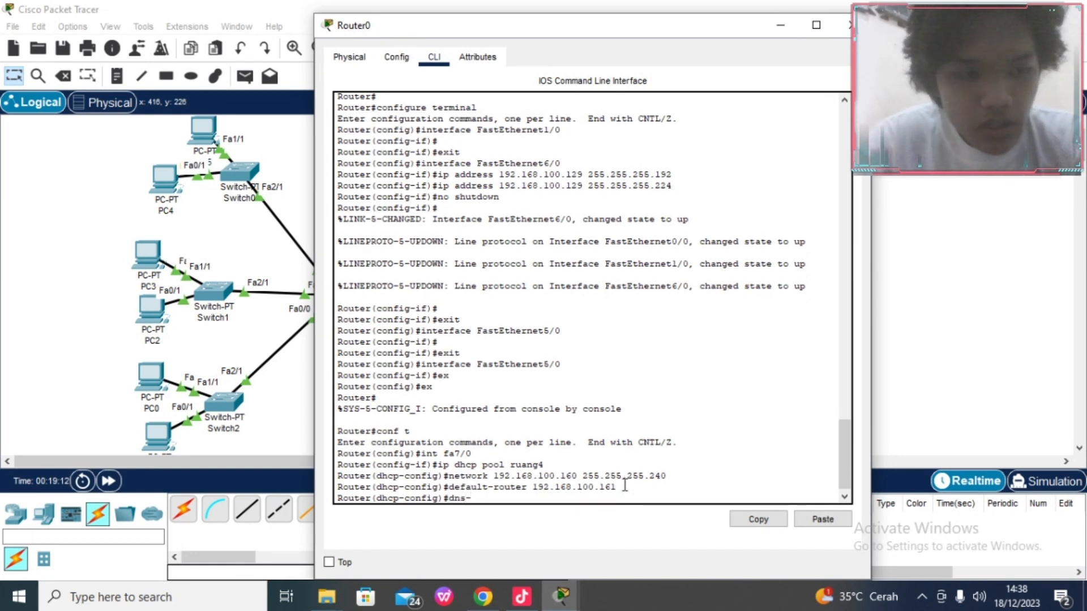
type("-server 8.8.8.8")
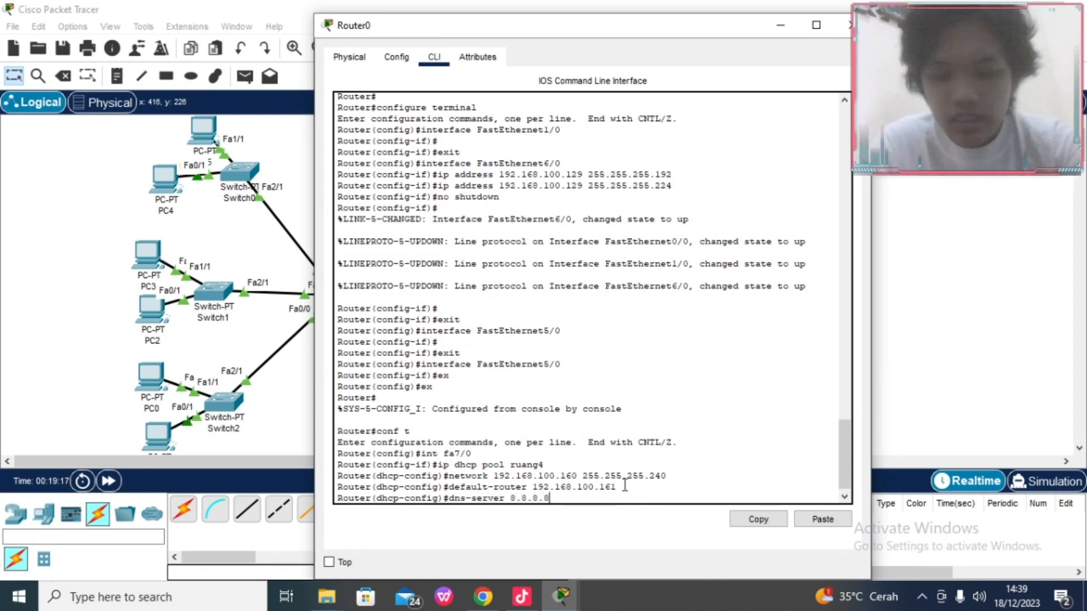
key("Return")
Step: Exit DHCP and global configuration modes to the privileged prompt and save the router configuration with write
type("ex")
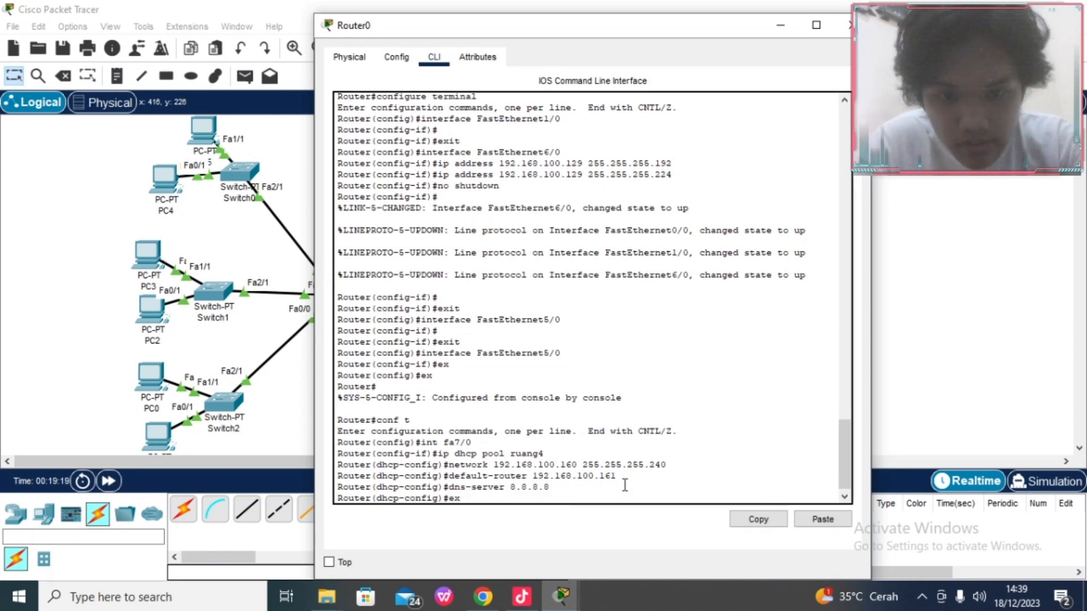
key("Return")
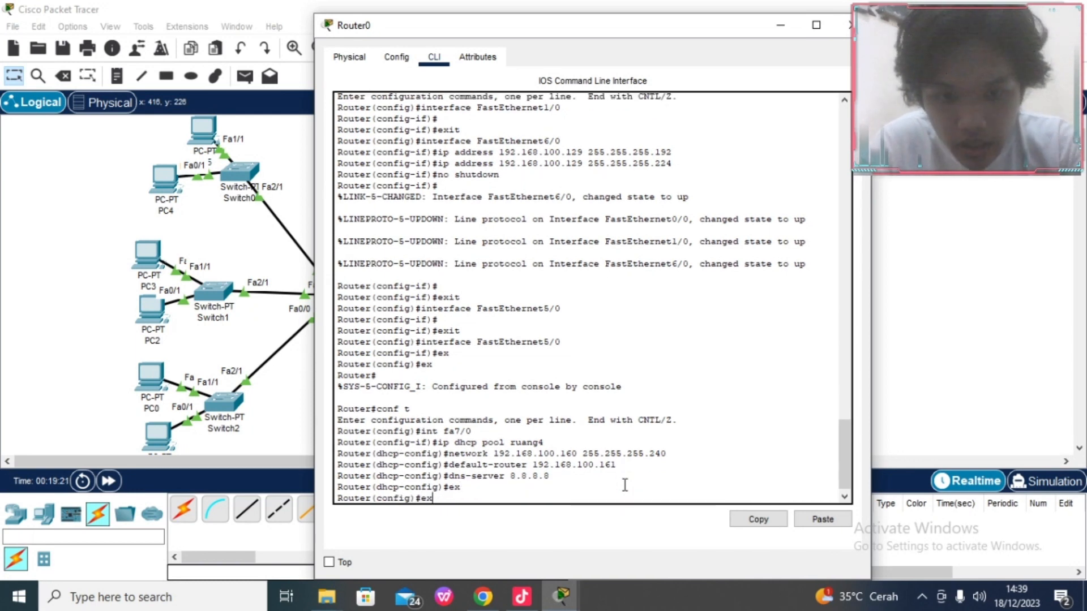
type("ex")
key("Return")
key("Return")
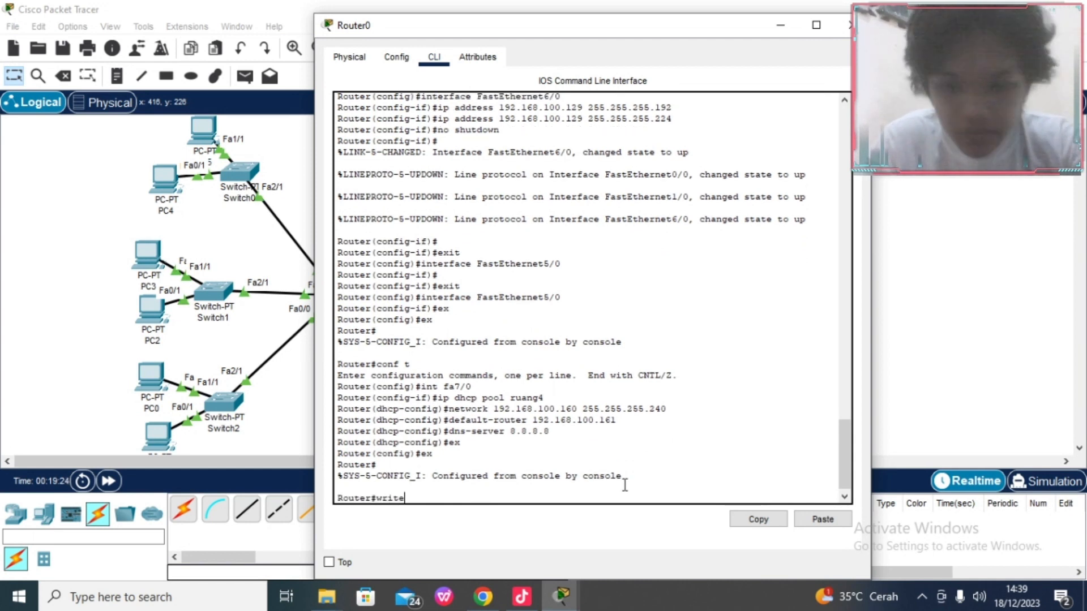
type("write")
key("Return")
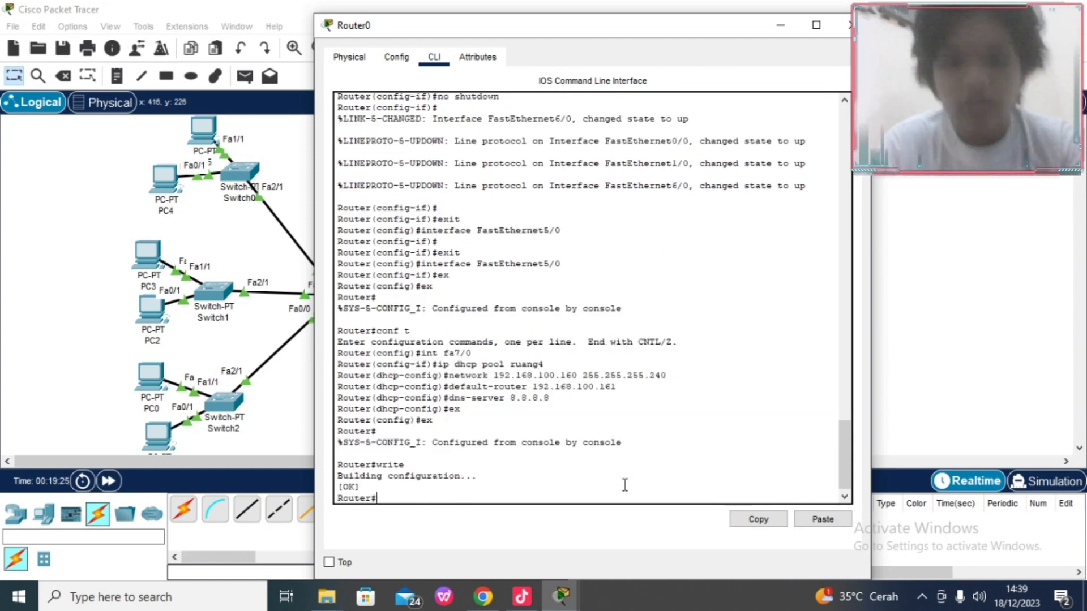
Step: Open the router's FastEthernet7/0 interface settings and set its IPv4 address to 192.168.100.161
left_click(398, 59)
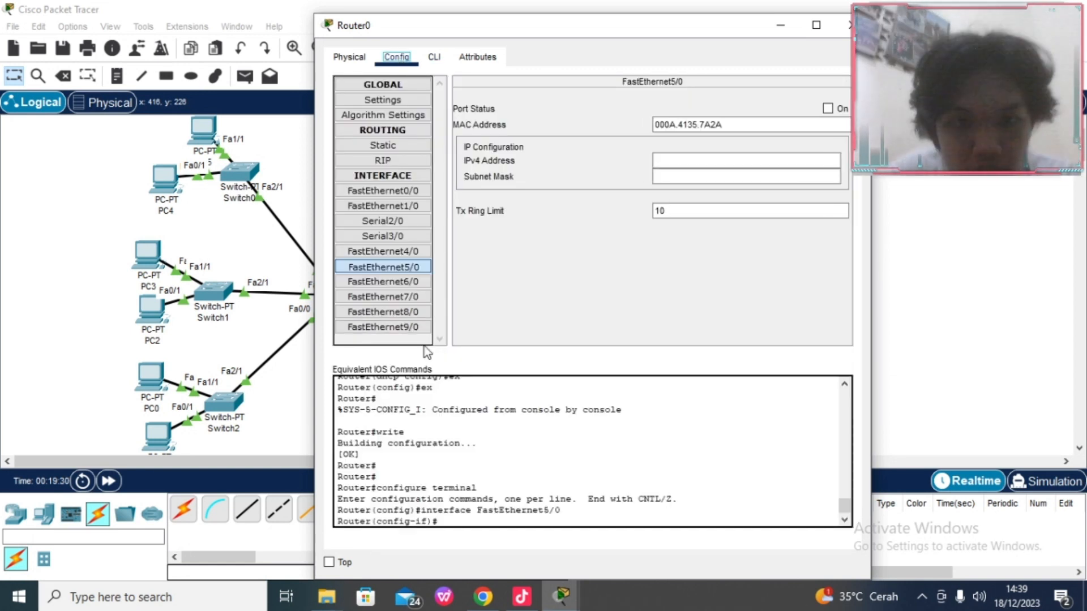
left_click(400, 299)
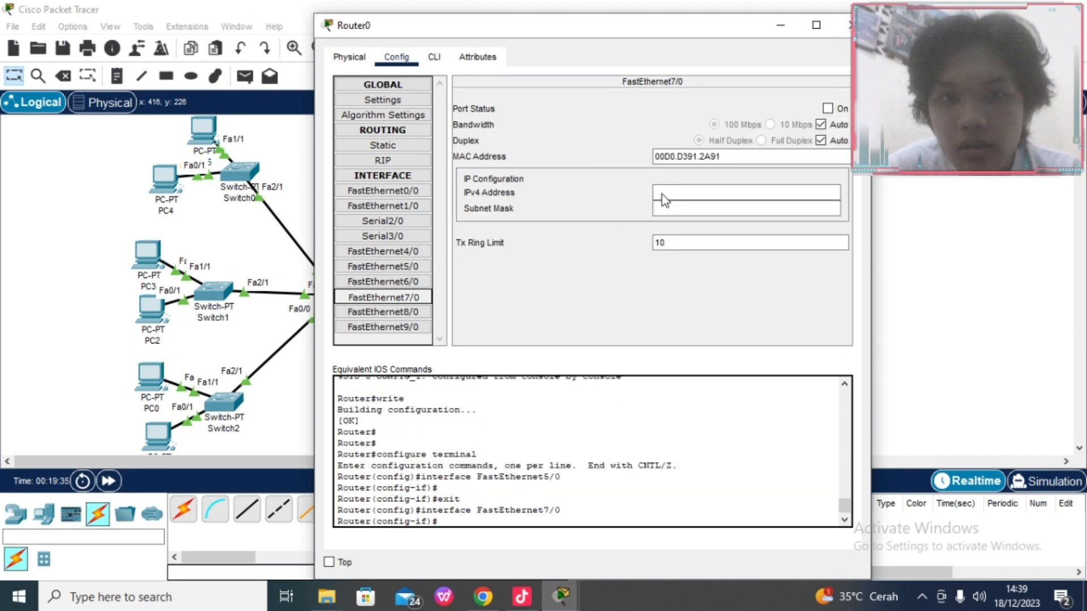
left_click(686, 192)
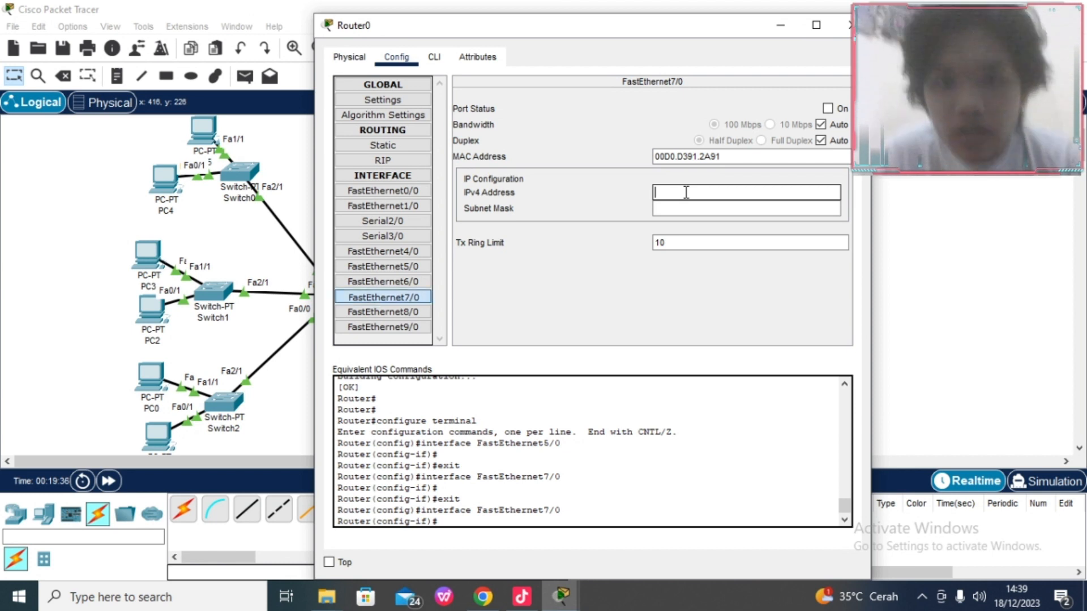
type("192")
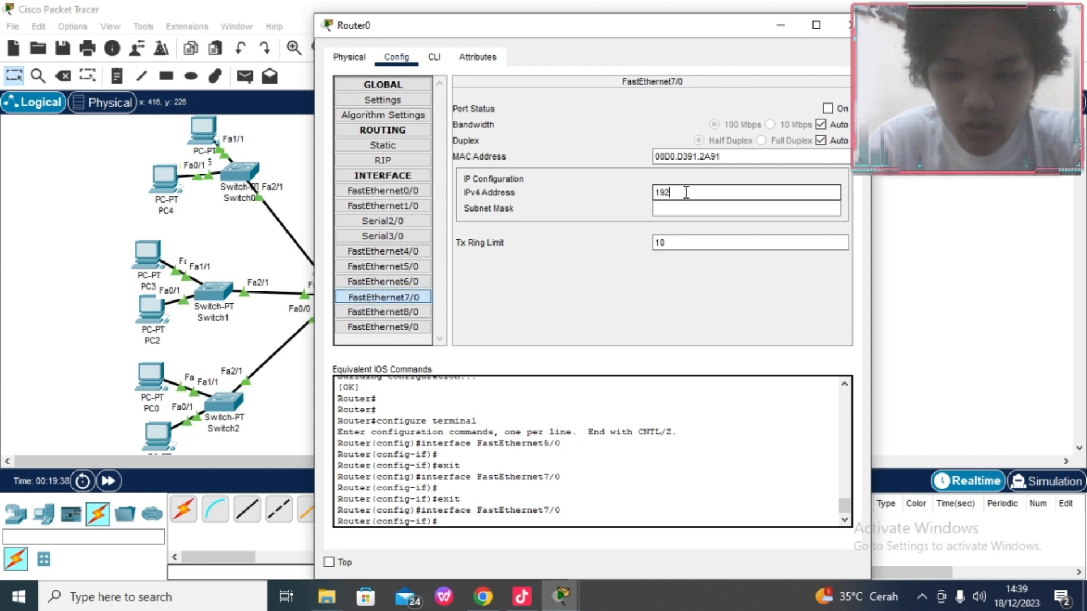
type(".168")
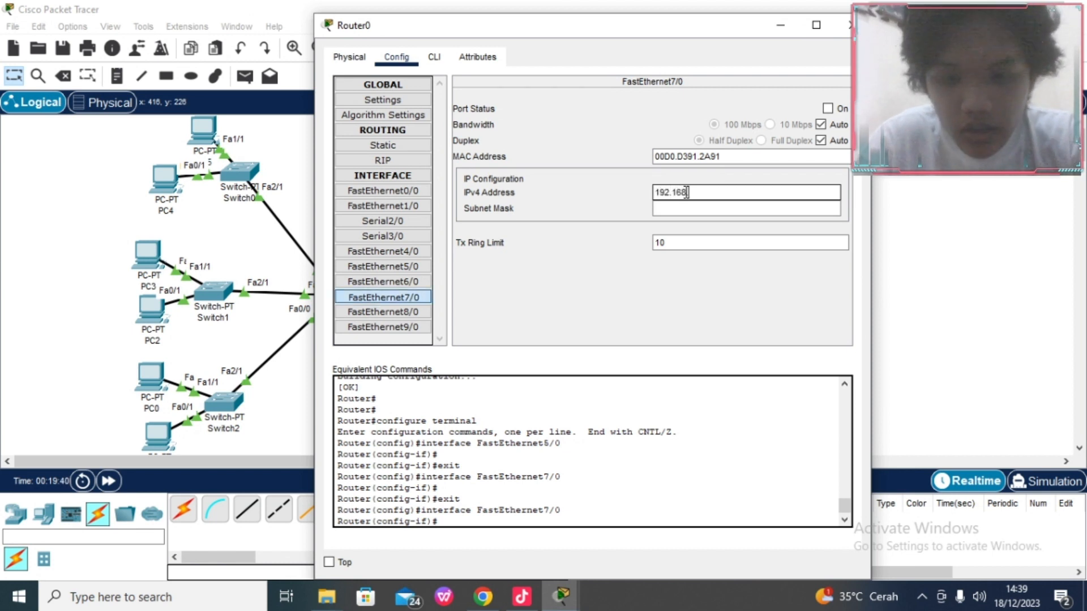
type(".100.161")
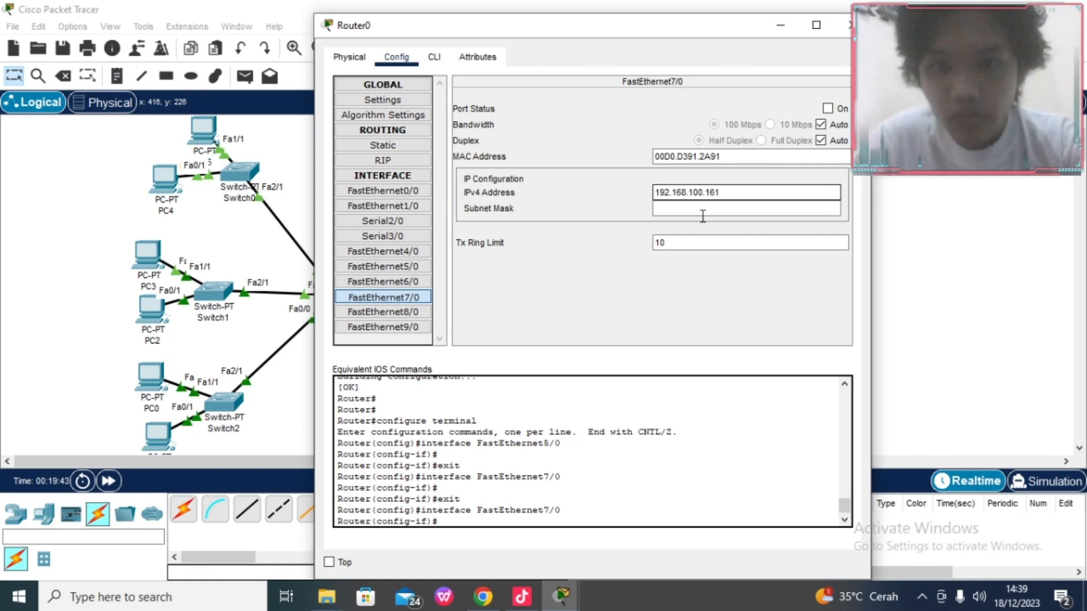
Step: Set FastEthernet7/0's subnet mask to 255.255.255.240, turn its port on and close the router window
left_click(711, 205)
type("255.255.255.224")
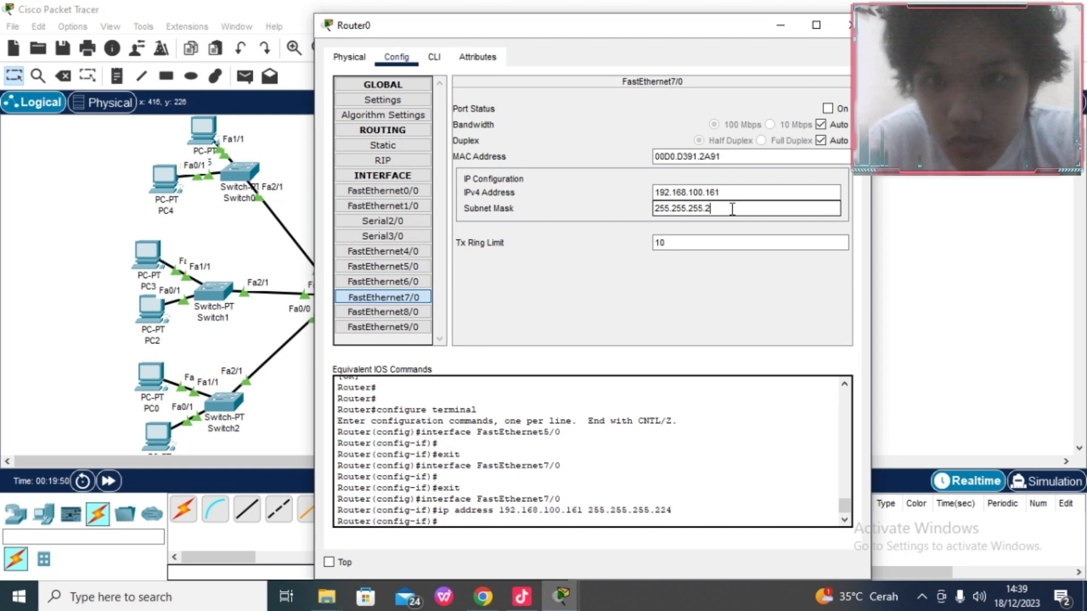
key("BackSpace")
type("40")
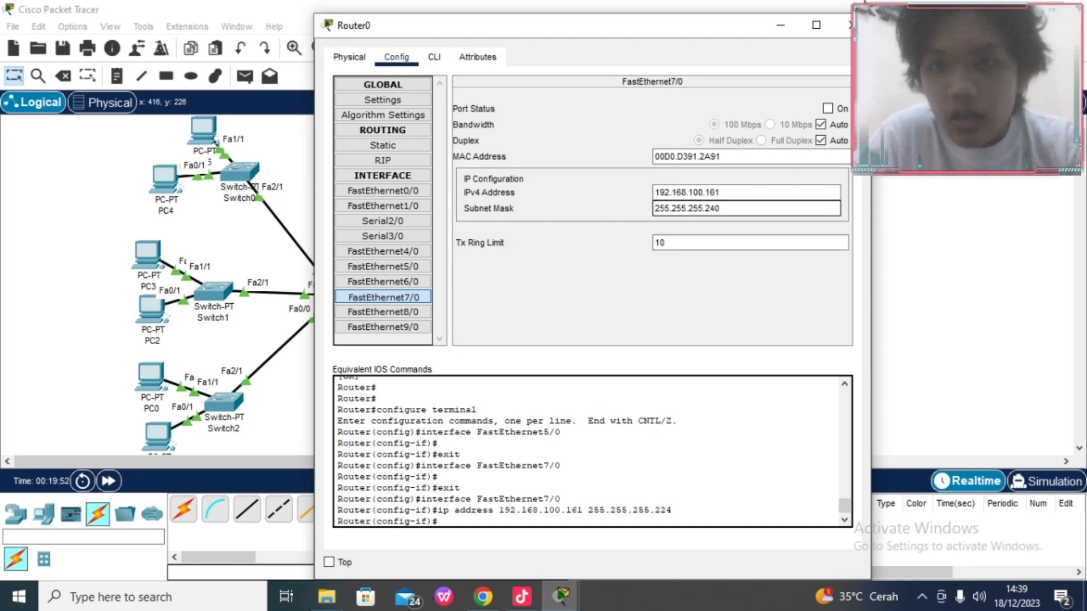
left_click(828, 109)
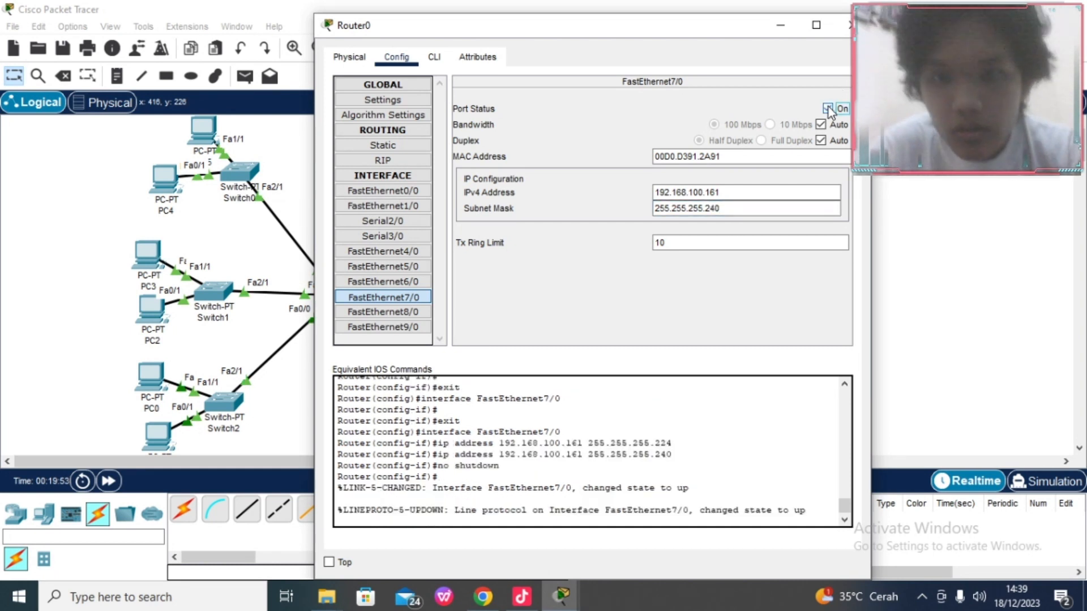
left_click(852, 25)
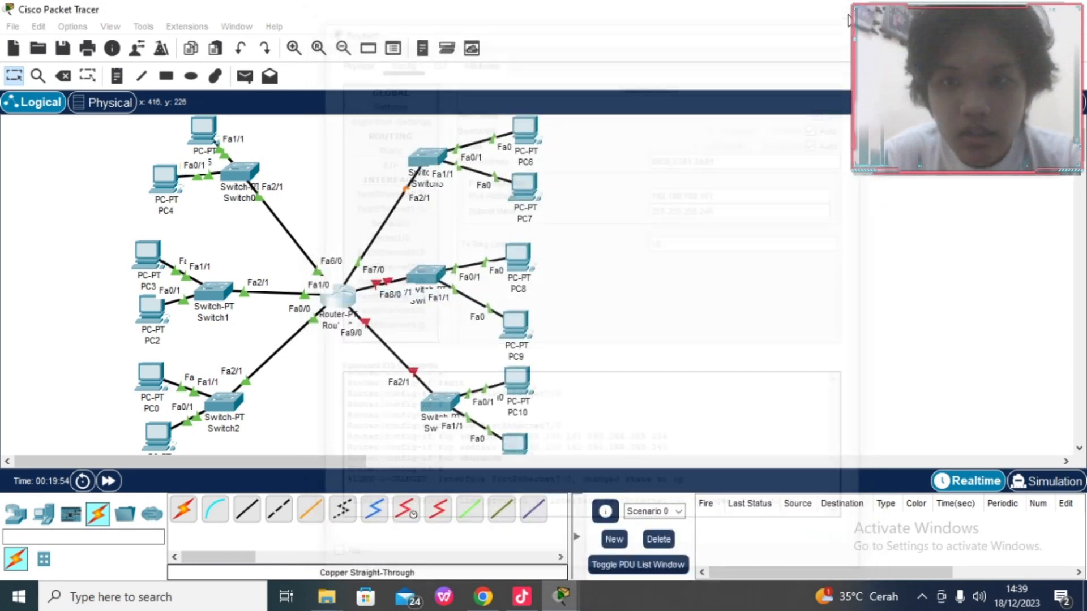
Step: Open PC6's IP configuration and switch its IPv4 addressing to DHCP
left_click(536, 152)
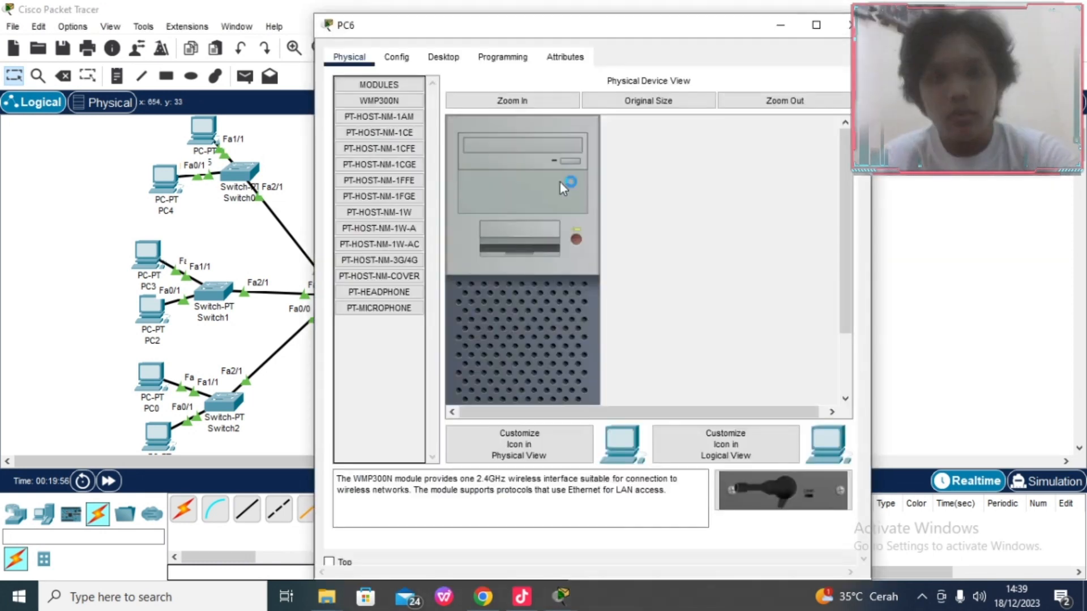
left_click(436, 58)
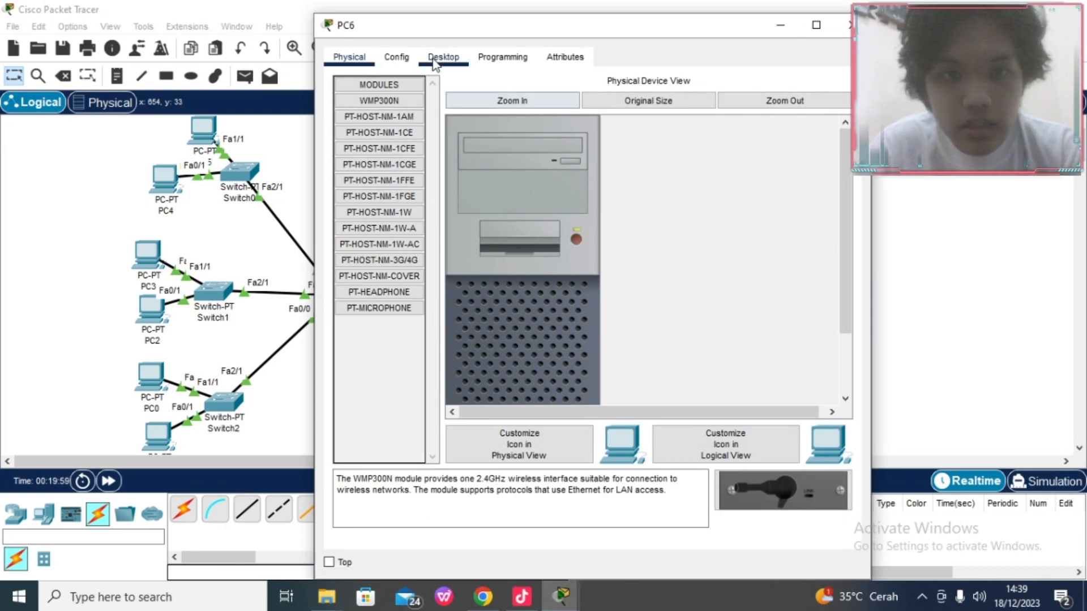
left_click(387, 118)
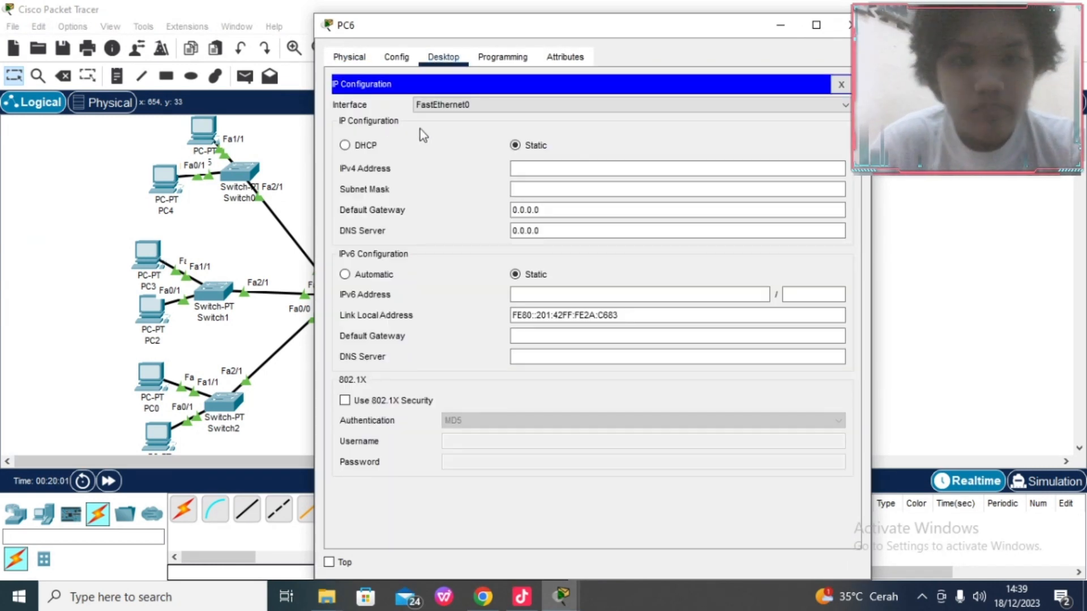
left_click(356, 147)
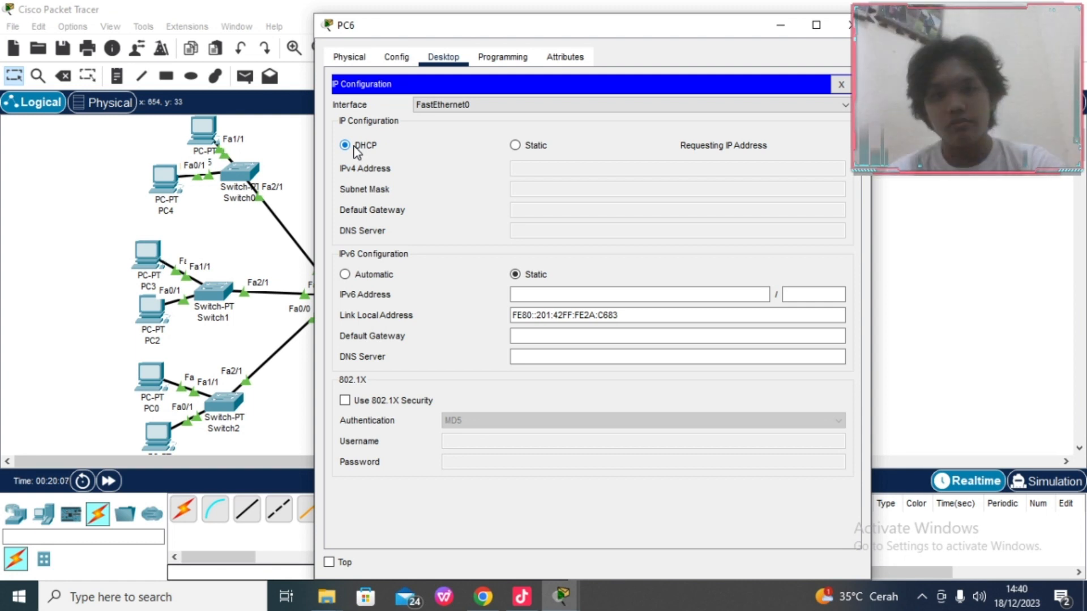
Step: Repeat PC6's address request by alternating between static and DHCP, leave it on DHCP and close its window
left_click(515, 145)
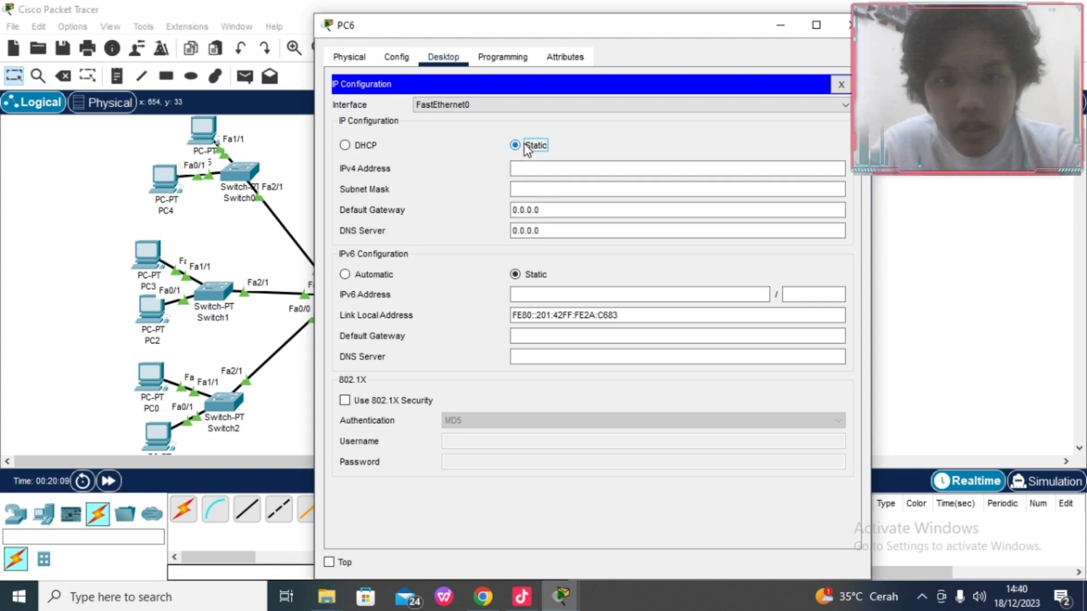
left_click(355, 149)
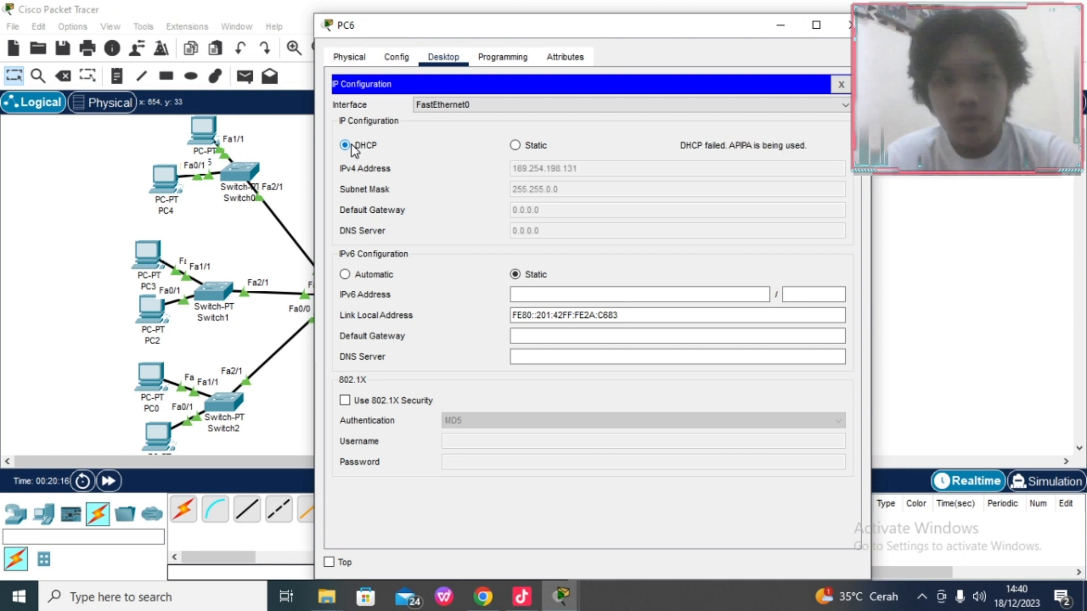
left_click(522, 147)
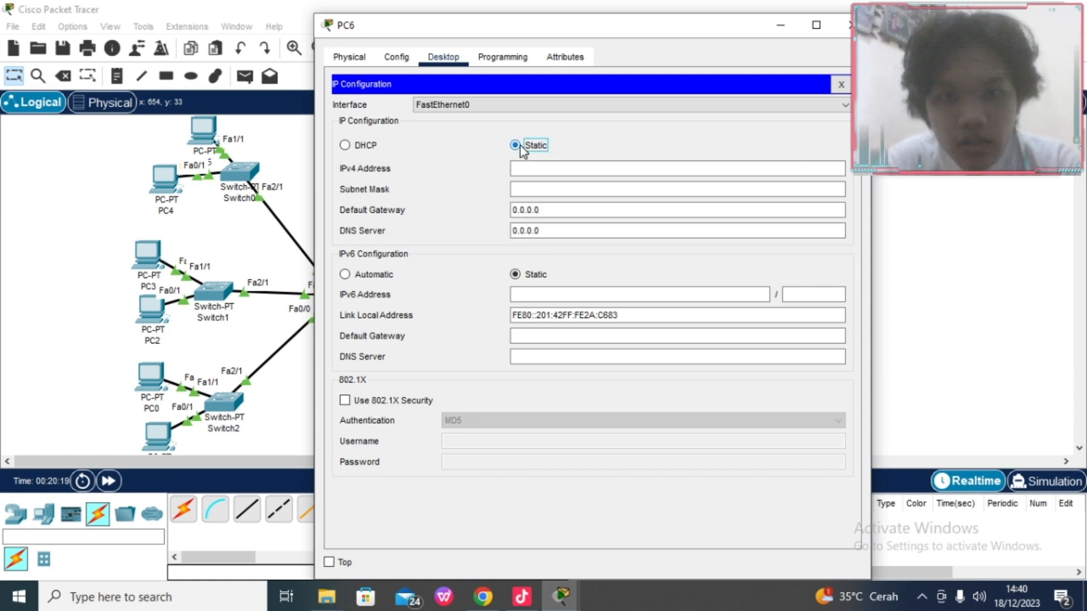
left_click(345, 146)
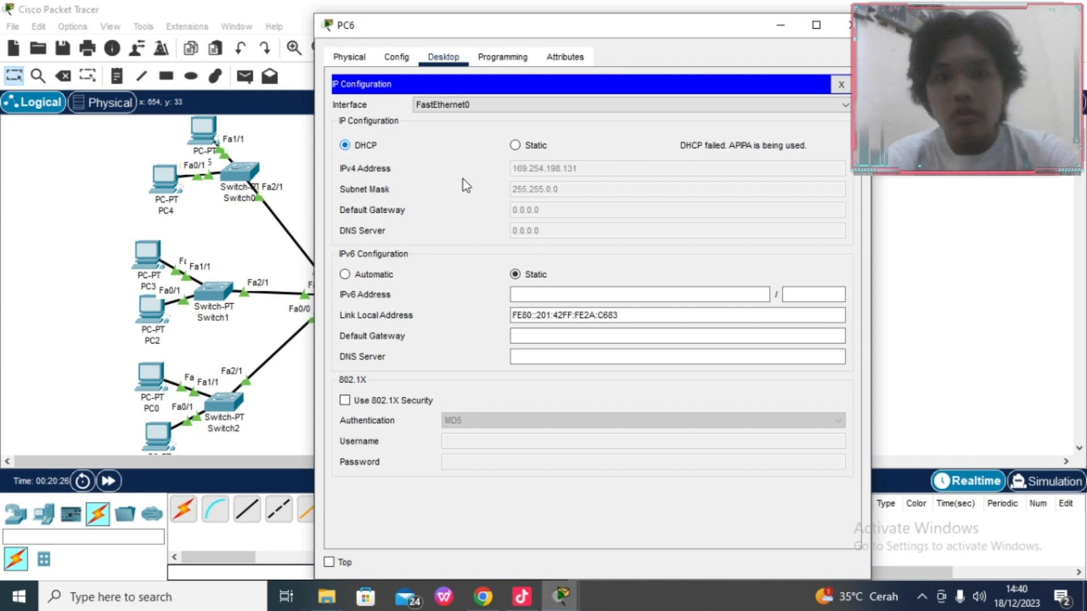
left_click(525, 152)
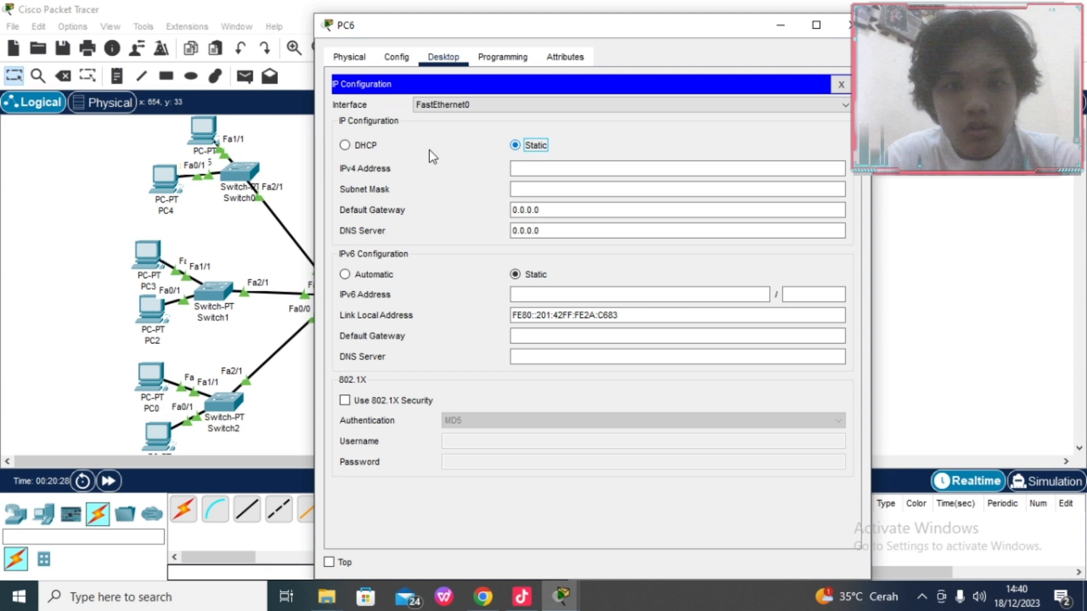
left_click(358, 146)
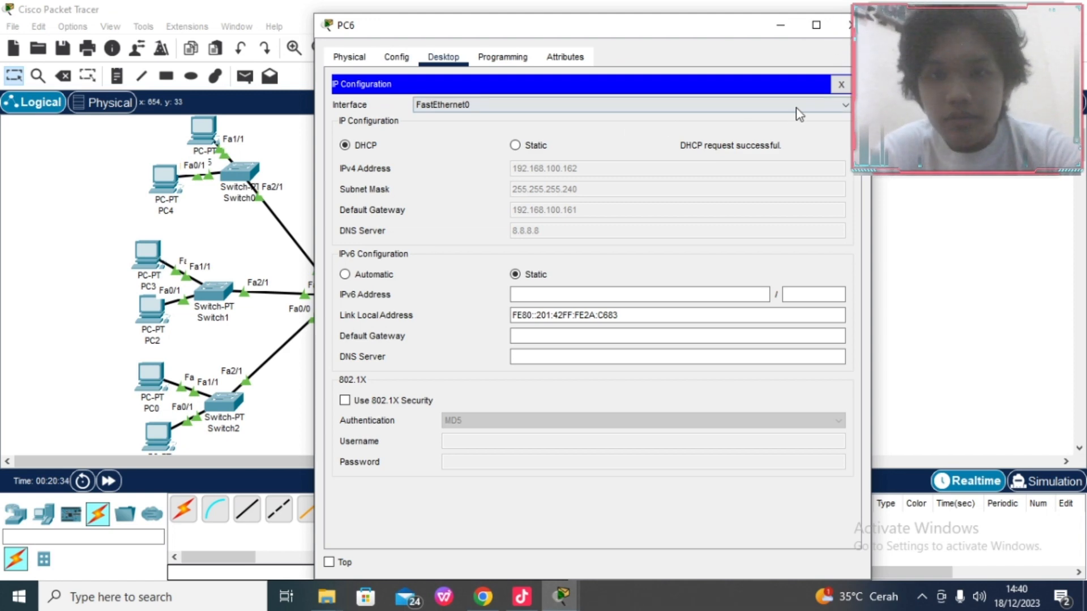
left_click(846, 25)
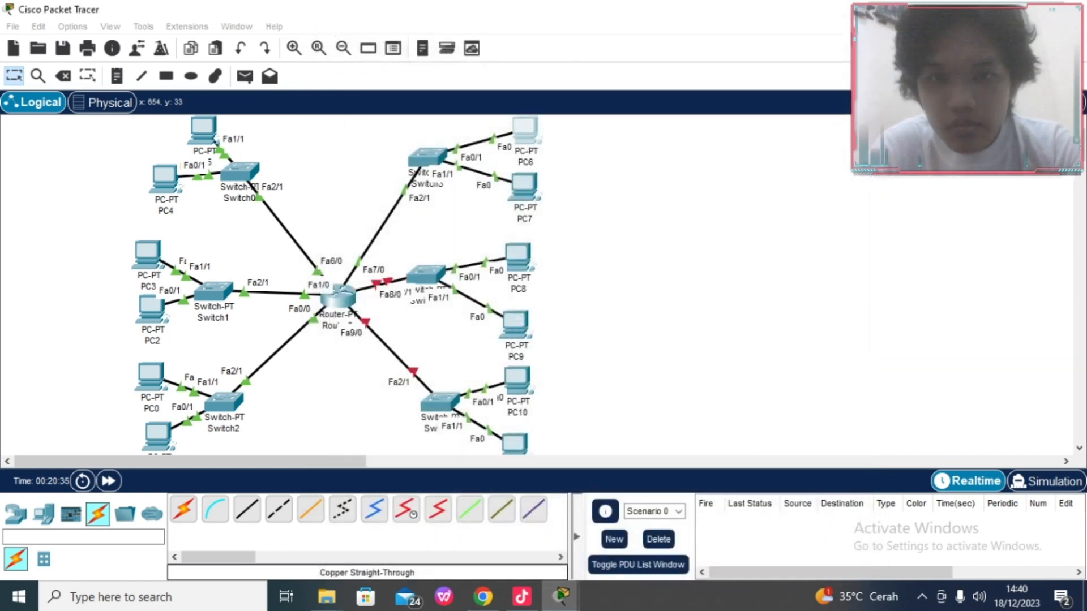
Step: Set PC7's IPv4 addressing to DHCP in its IP configuration and close the PC7 window
left_click(518, 188)
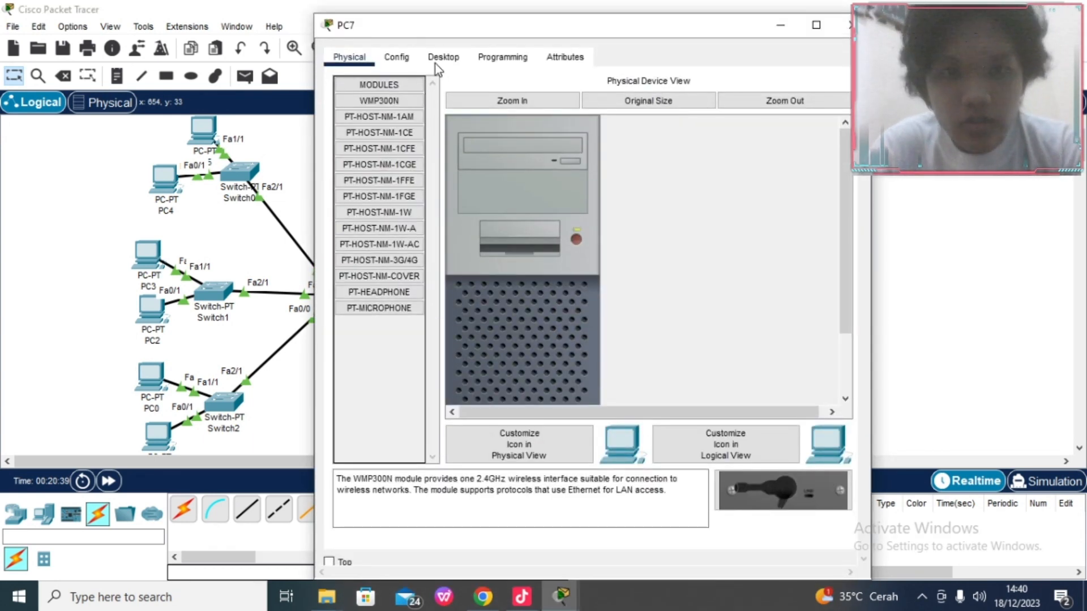
left_click(445, 56)
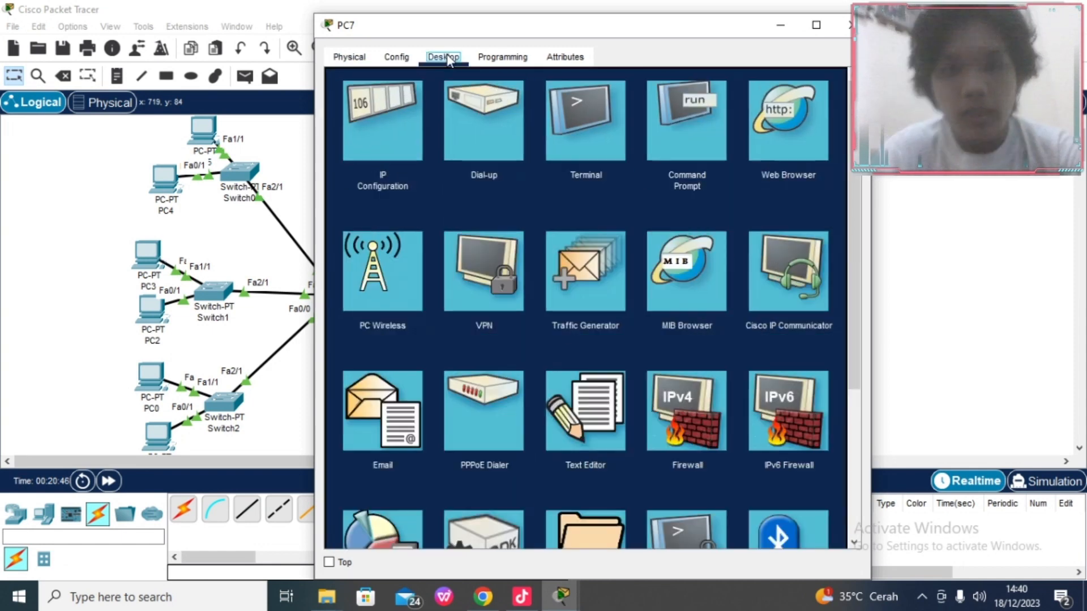
left_click(409, 115)
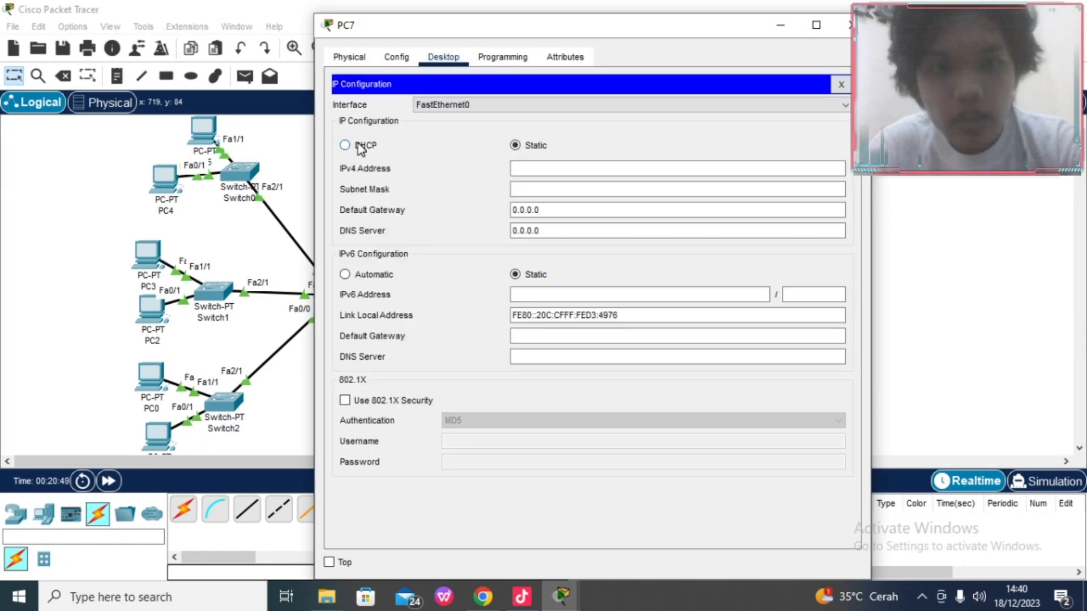
left_click(361, 147)
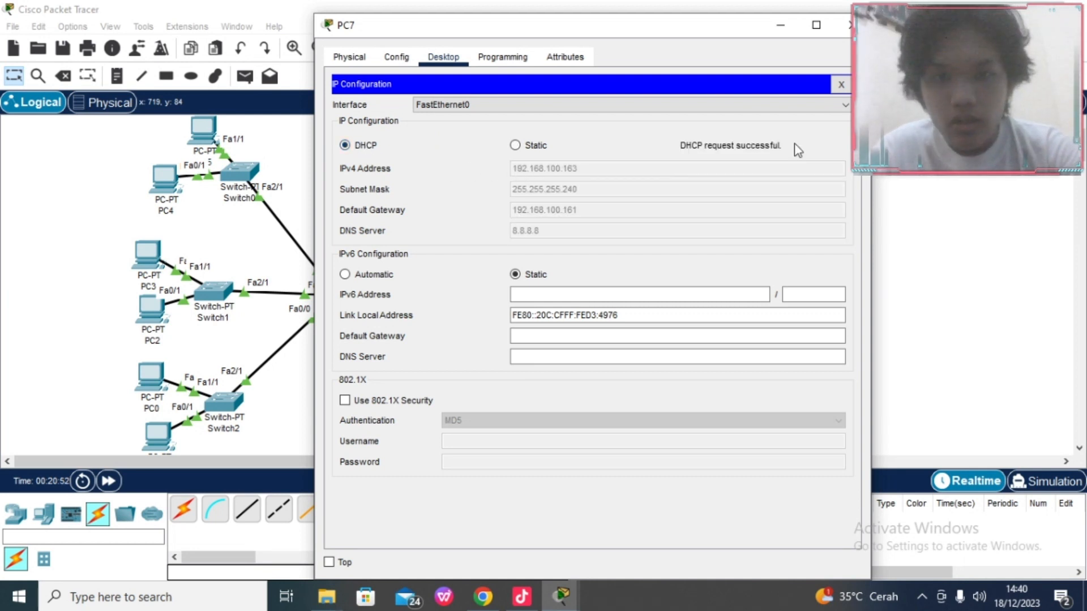
left_click(844, 24)
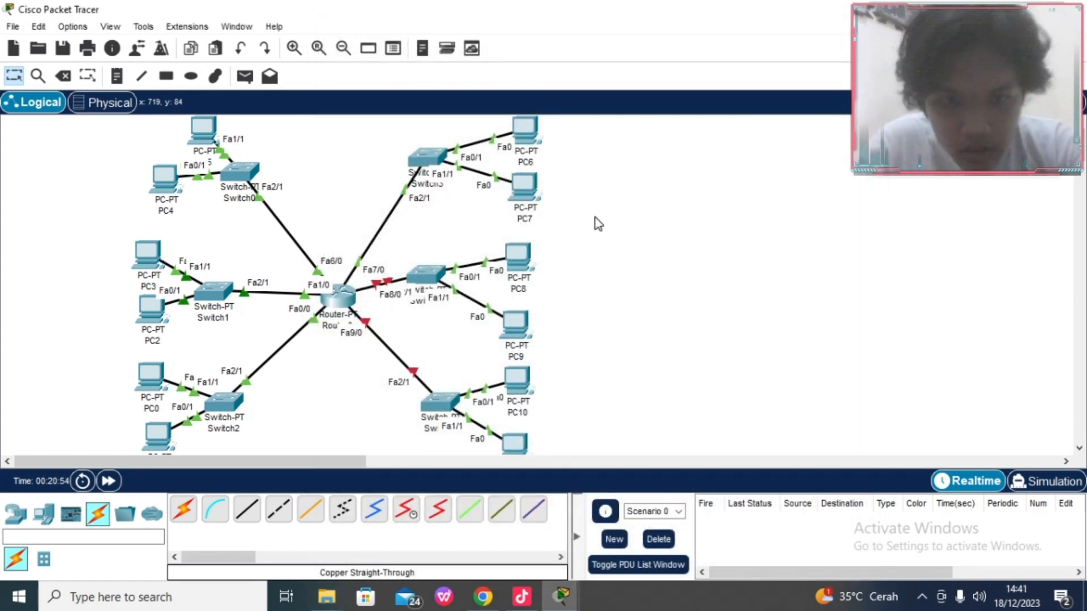
Step: Open the router's command line and exit the interface and global configuration modes back to privileged mode
left_click(331, 296)
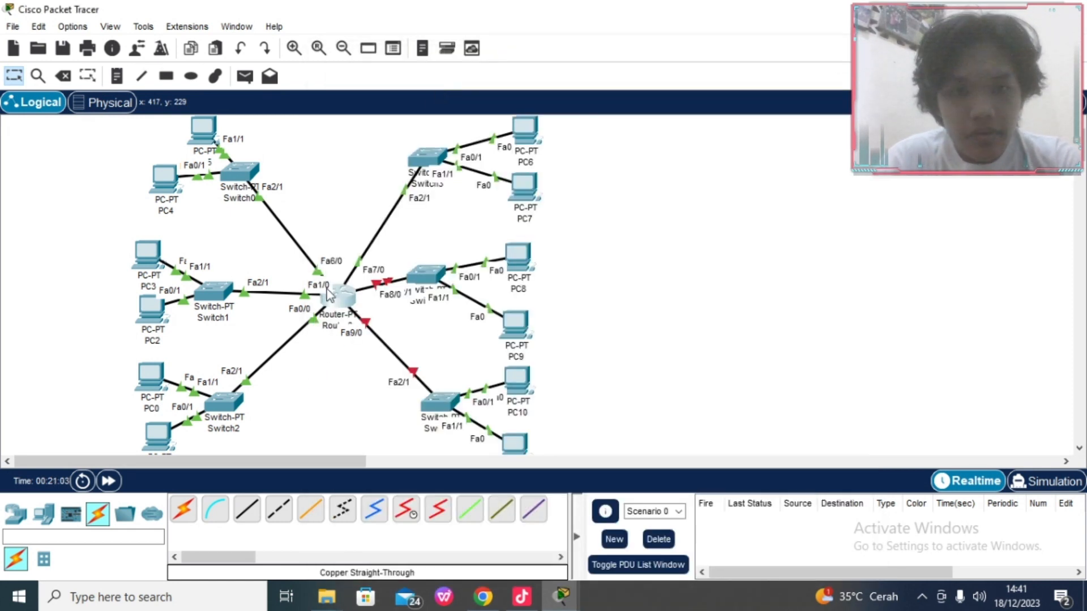
left_click(335, 306)
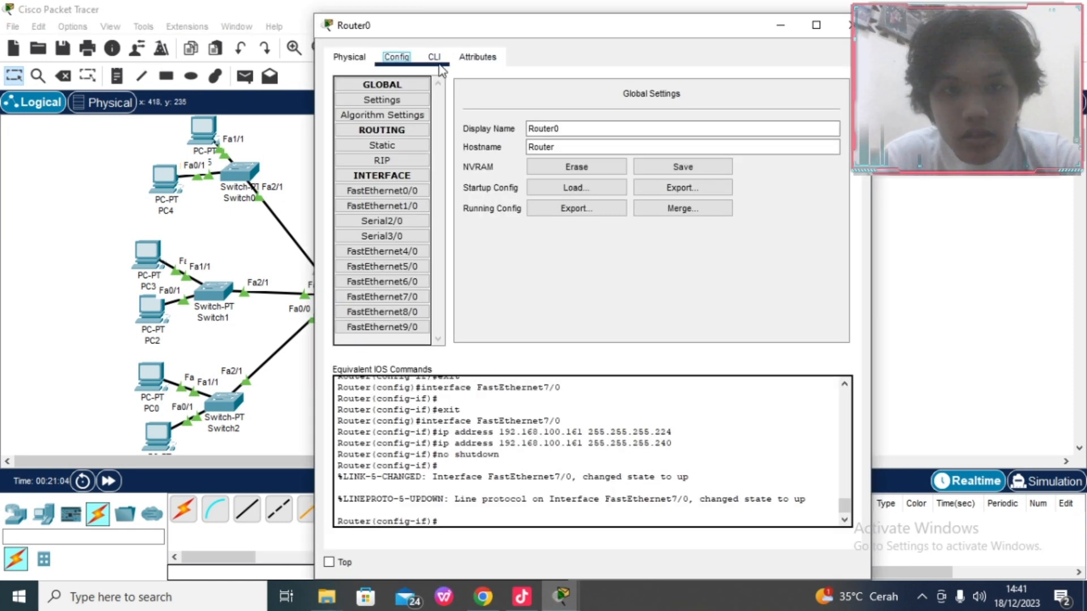
left_click(438, 63)
type("ex")
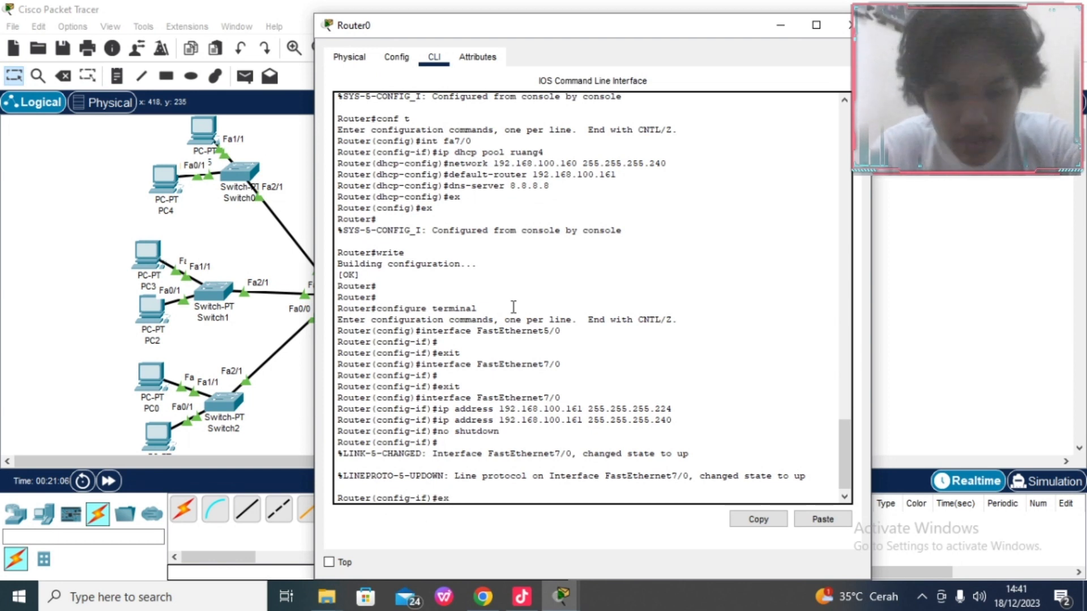
key("Return")
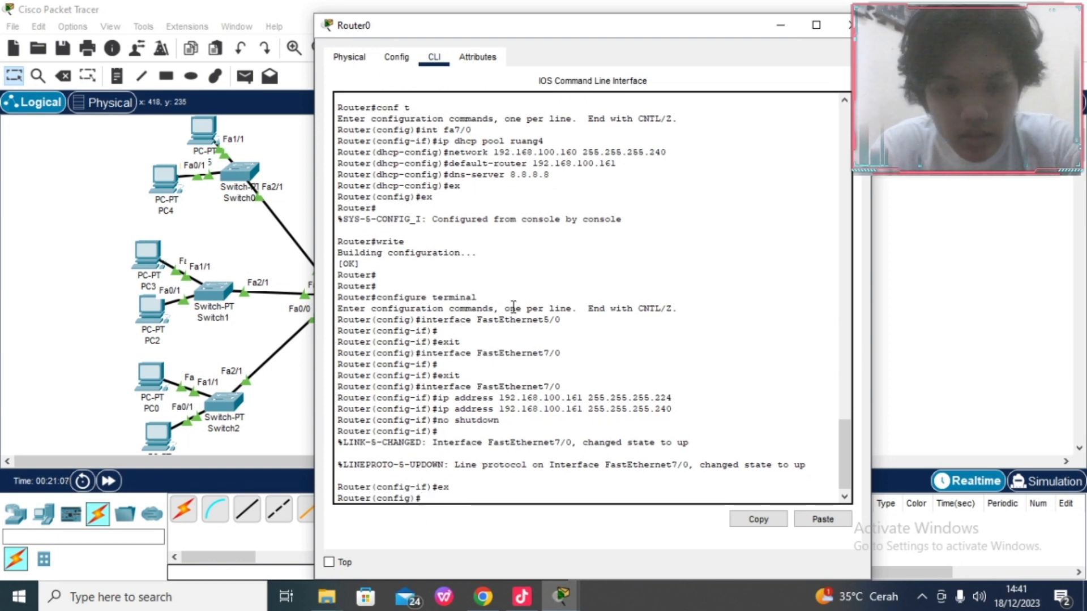
type("ex")
key("Return")
key("Return")
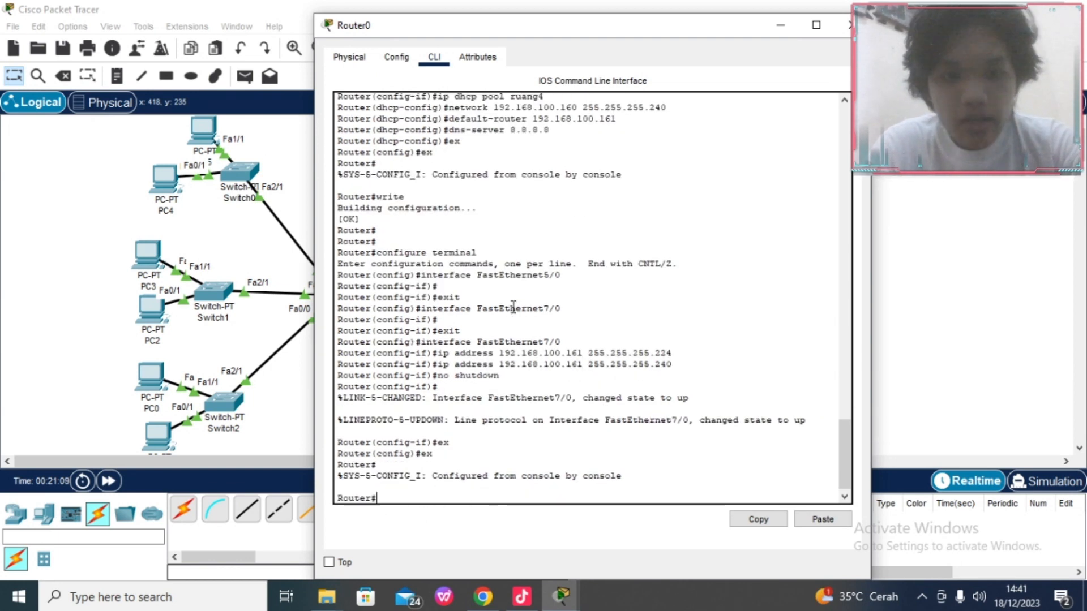
Step: Enter the router's global configuration with conf t and select interface fa8/0
type("co")
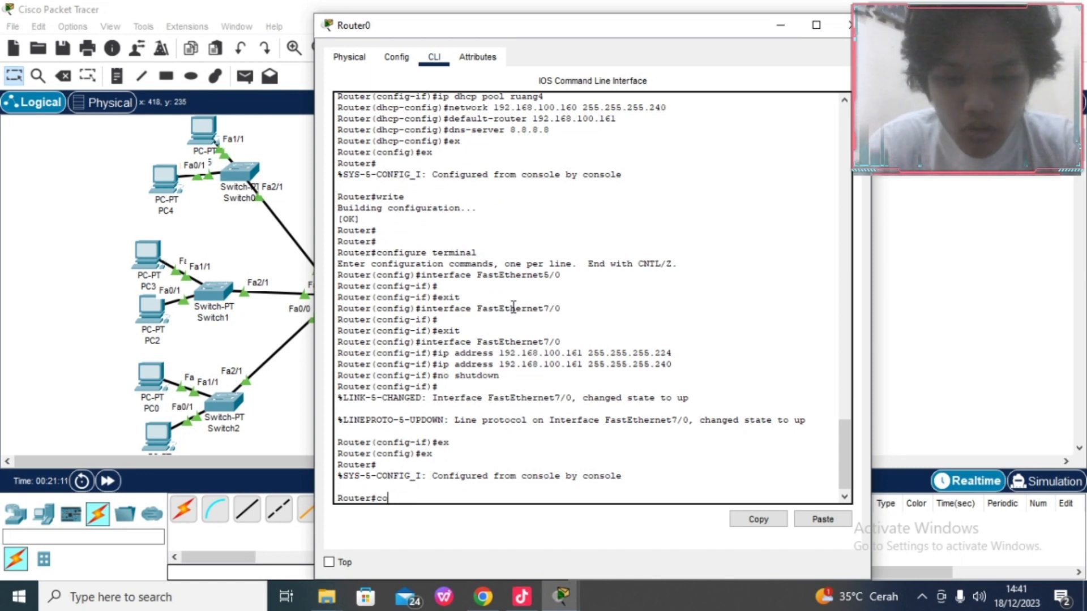
type("nf")
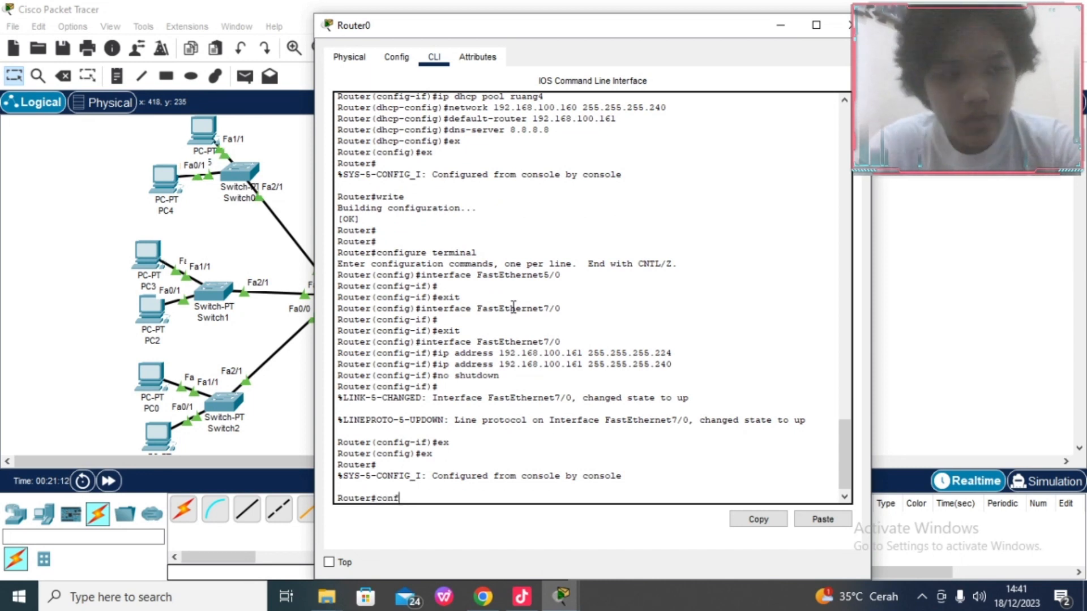
type(" t")
key("Return")
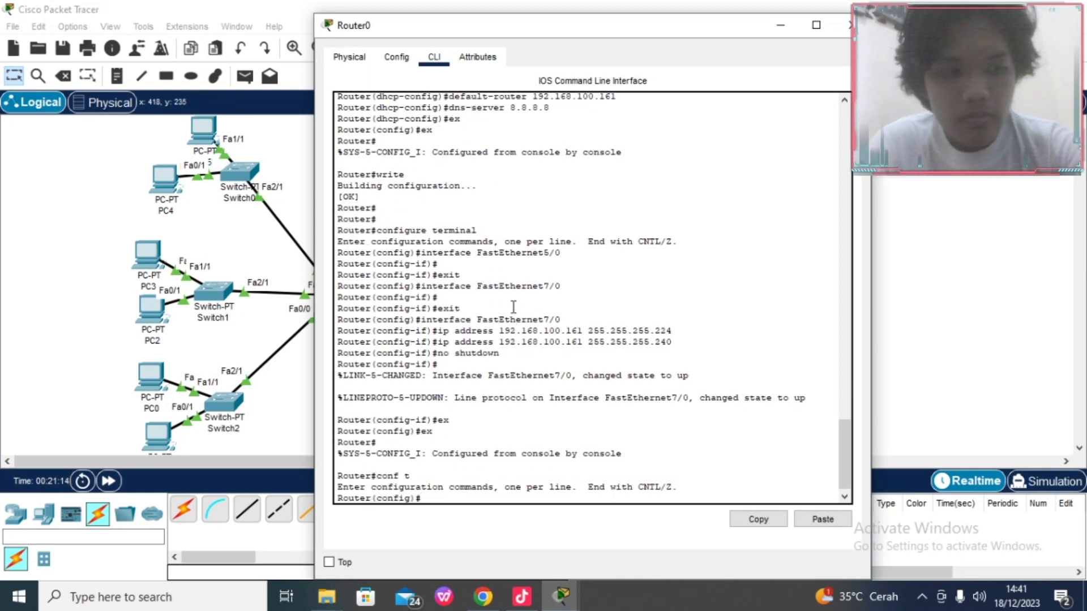
type("int")
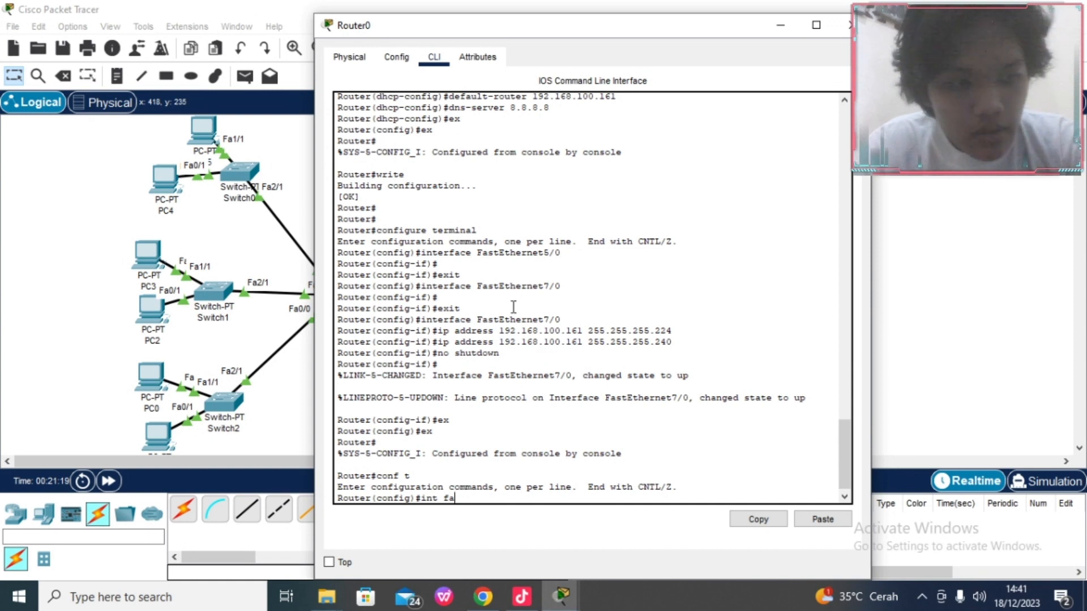
type(" fa")
type("0")
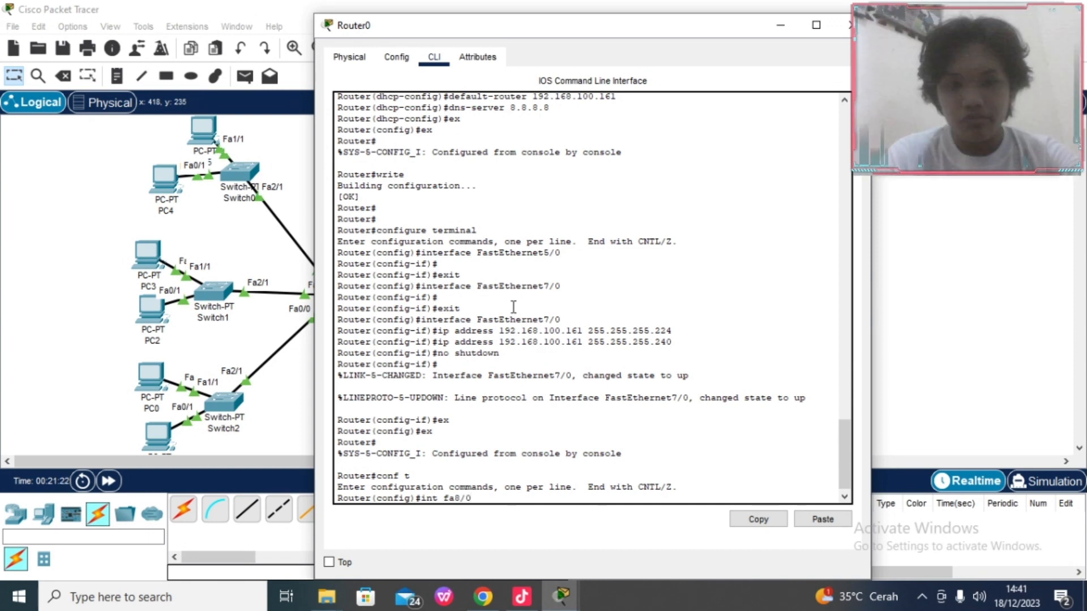
key("Return")
Step: Create the DHCP pool ruang5 with network 192.168.100.176 and mask 255.255.255.248
type("ig-if)#i")
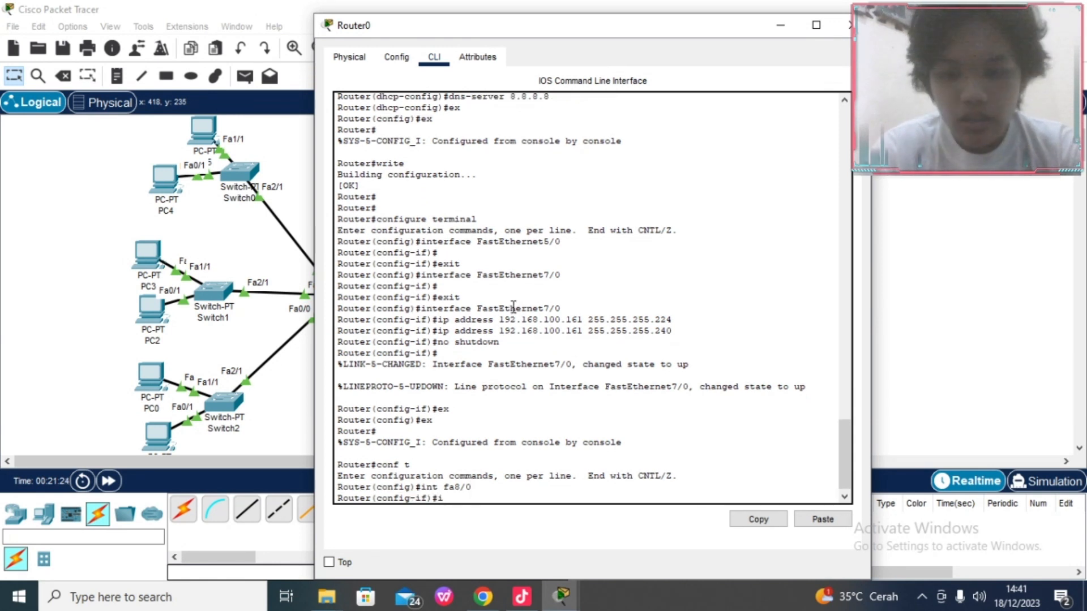
type("p dhcp")
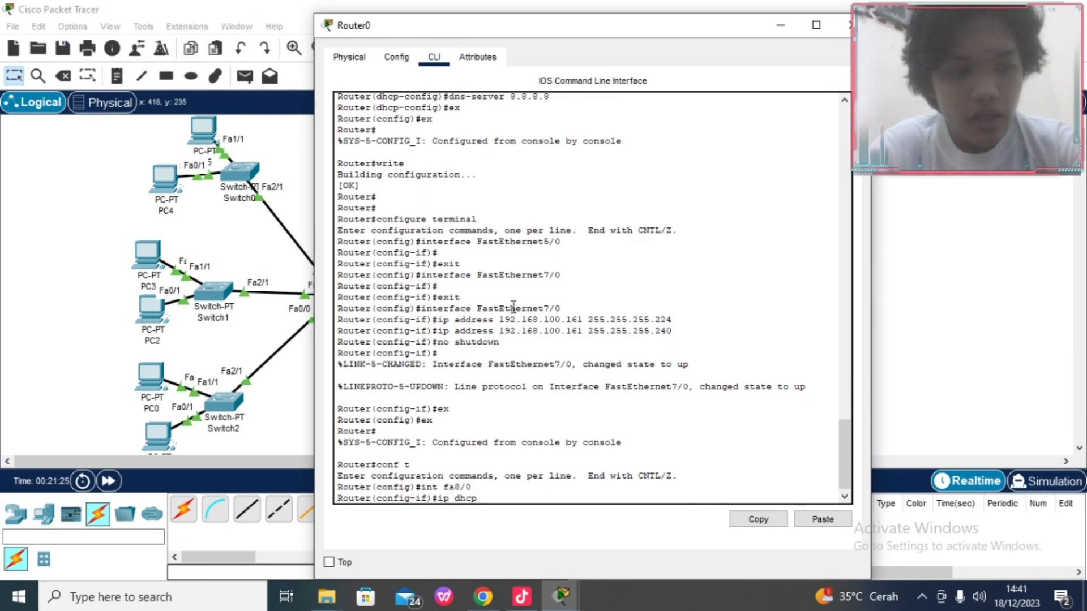
type(" pool rau")
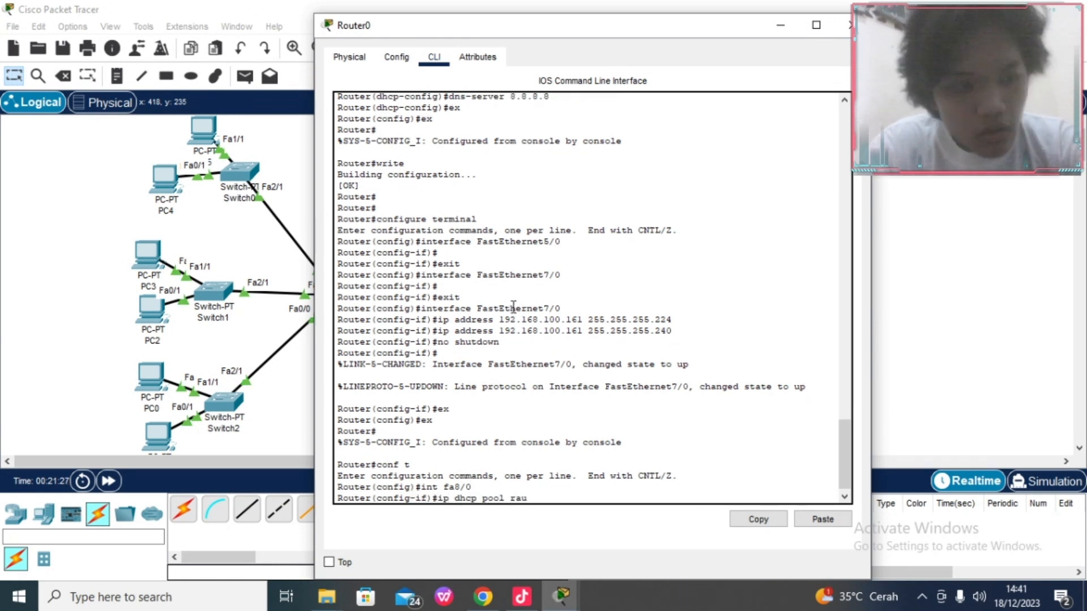
key("BackSpace")
key("BackSpace")
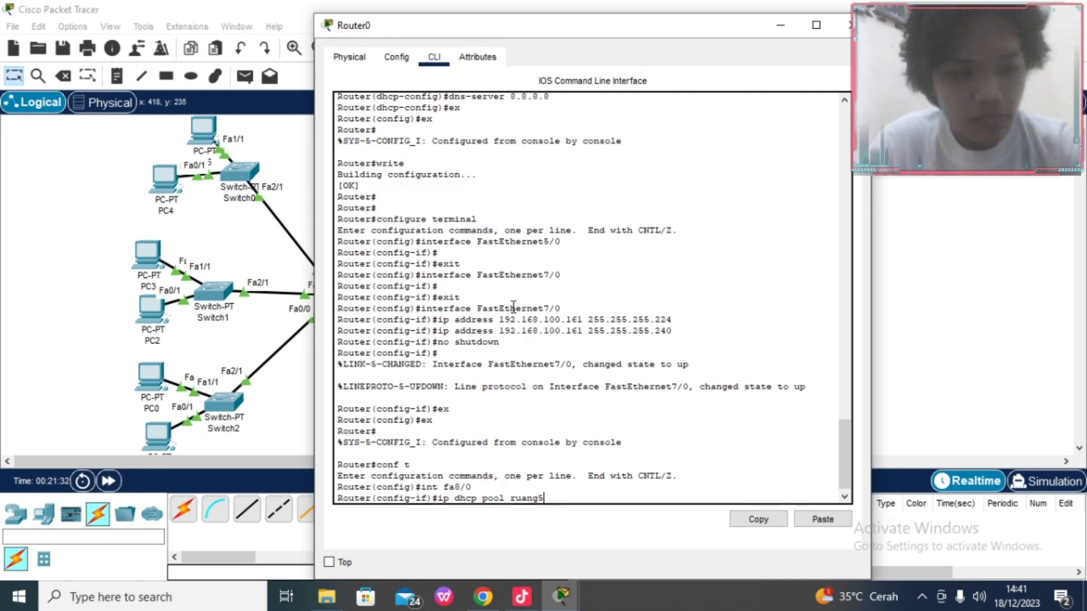
key("Return")
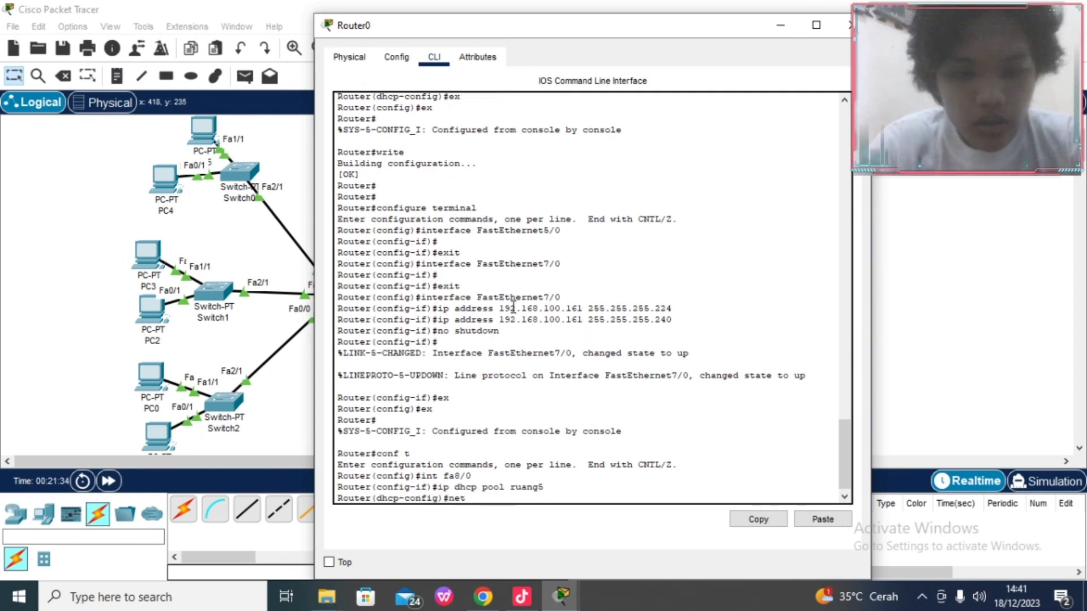
type("network 192.168.10")
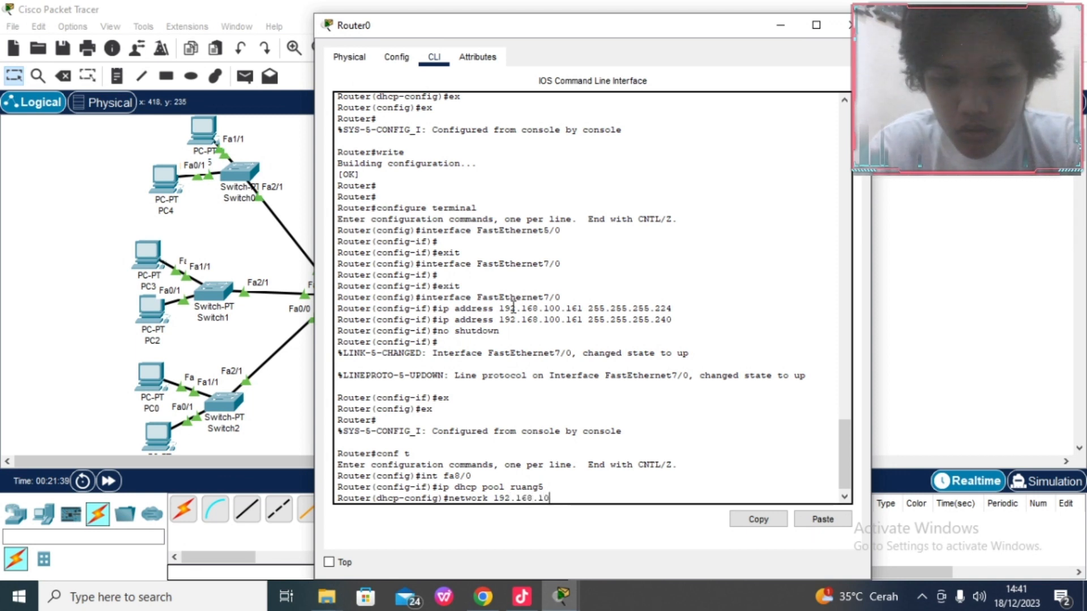
type("0.176 255.255.255.248")
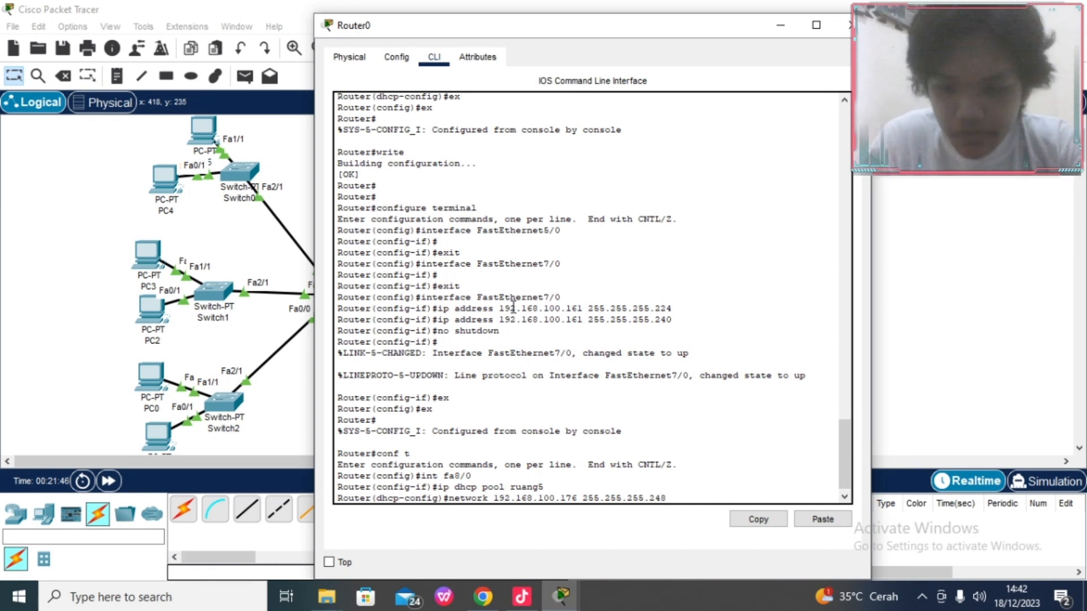
key("Return")
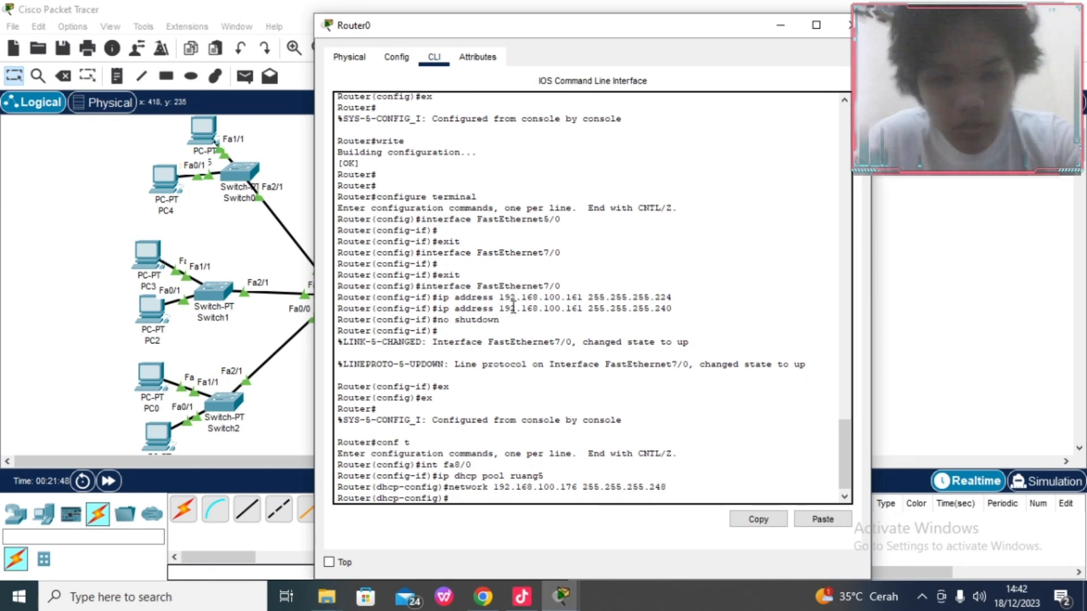
Step: Set the ruang5 pool's default router to 192.168.100.177
type("d")
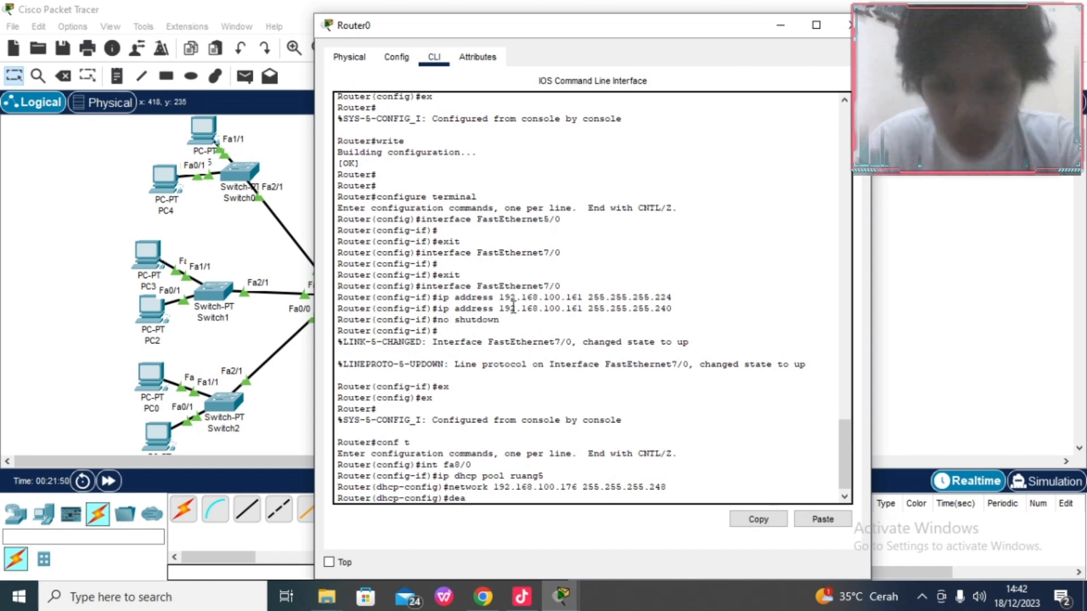
type("efault")
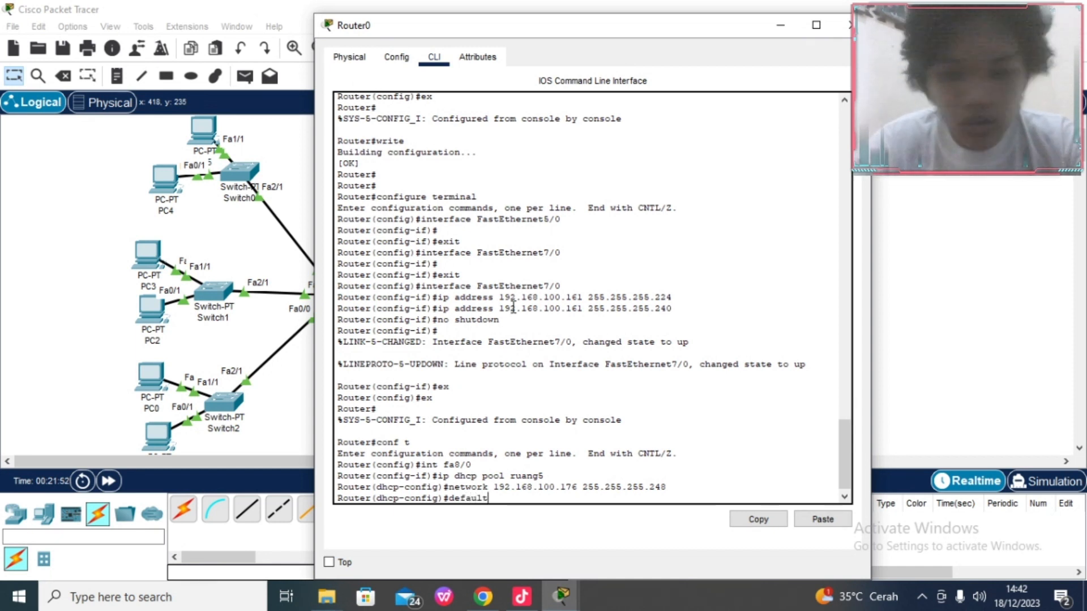
type("-route")
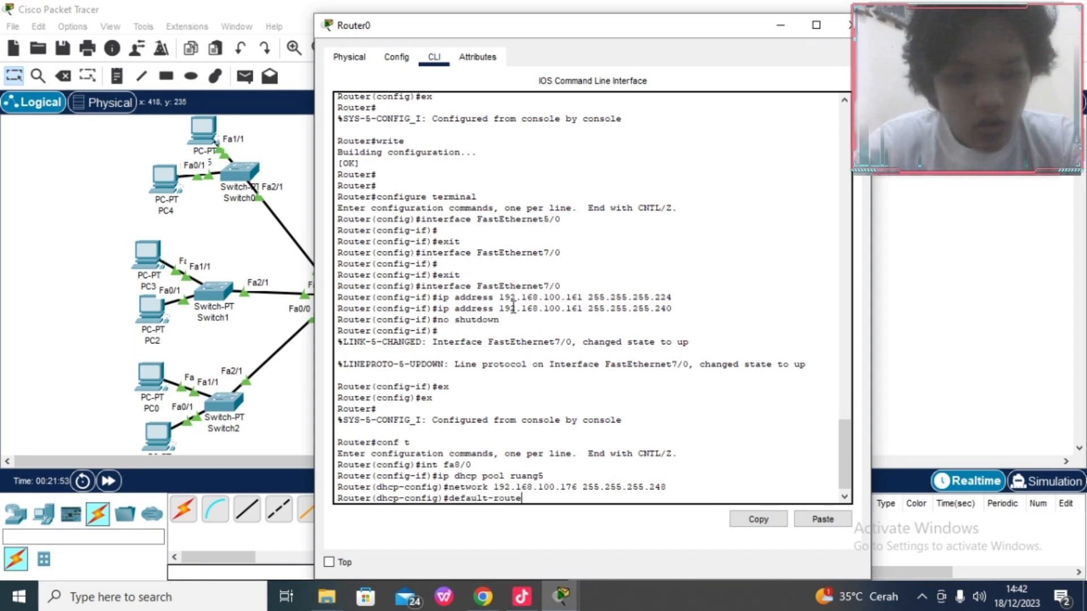
type("r 192.168.1")
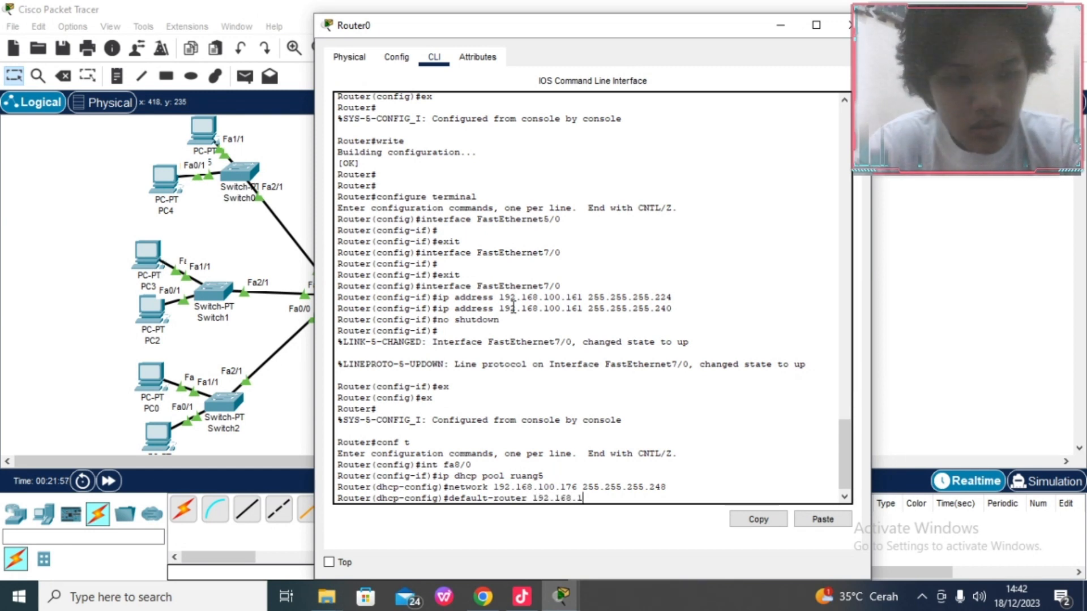
type("00.")
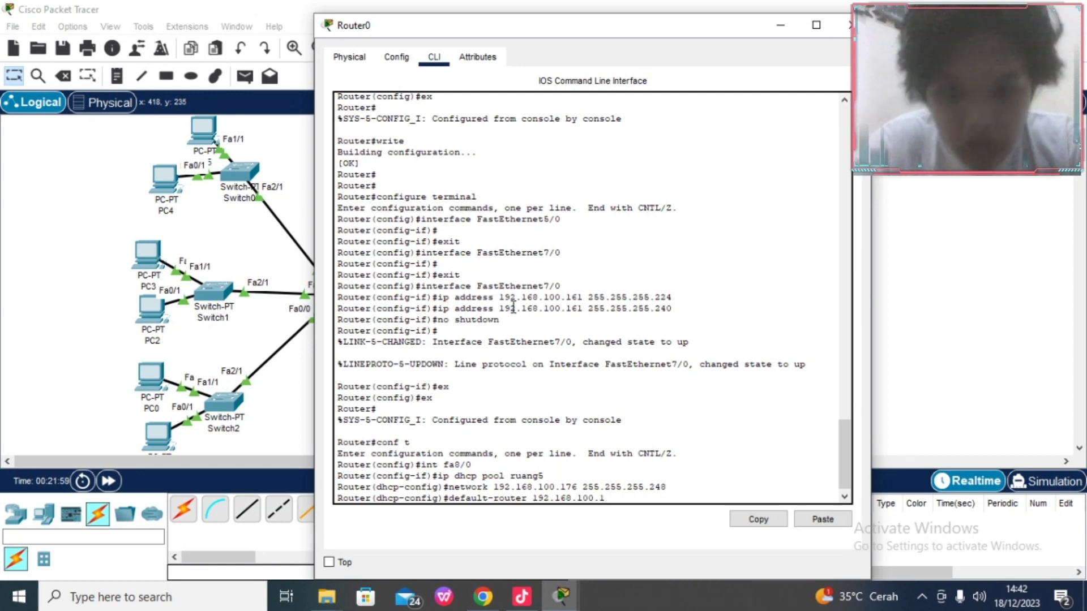
type("177")
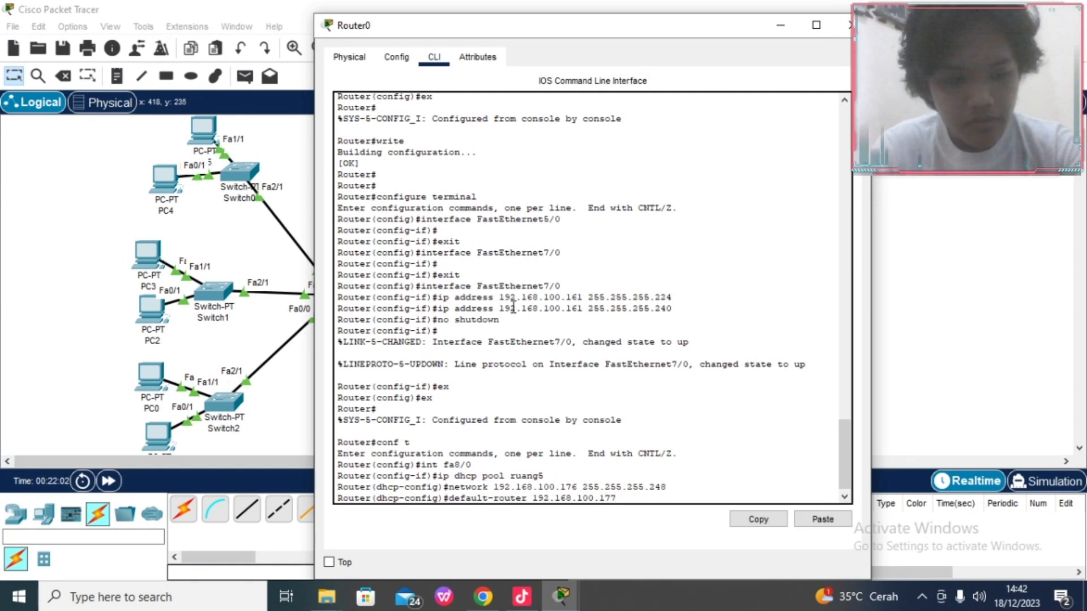
key("Return")
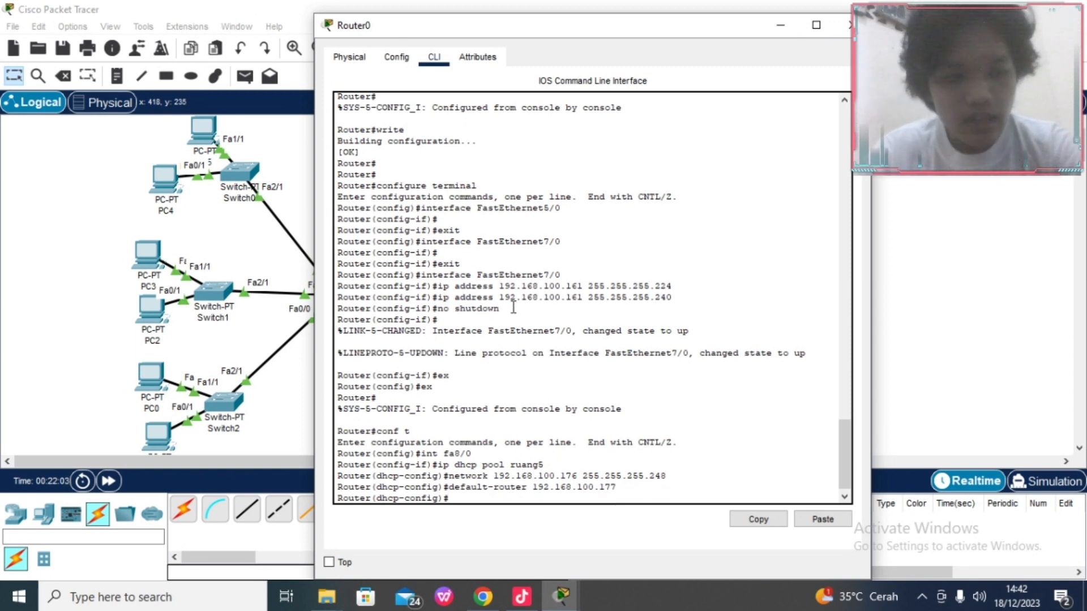
Step: Set the ruang5 pool's DNS server to 8.8.8.8
type("dns-se")
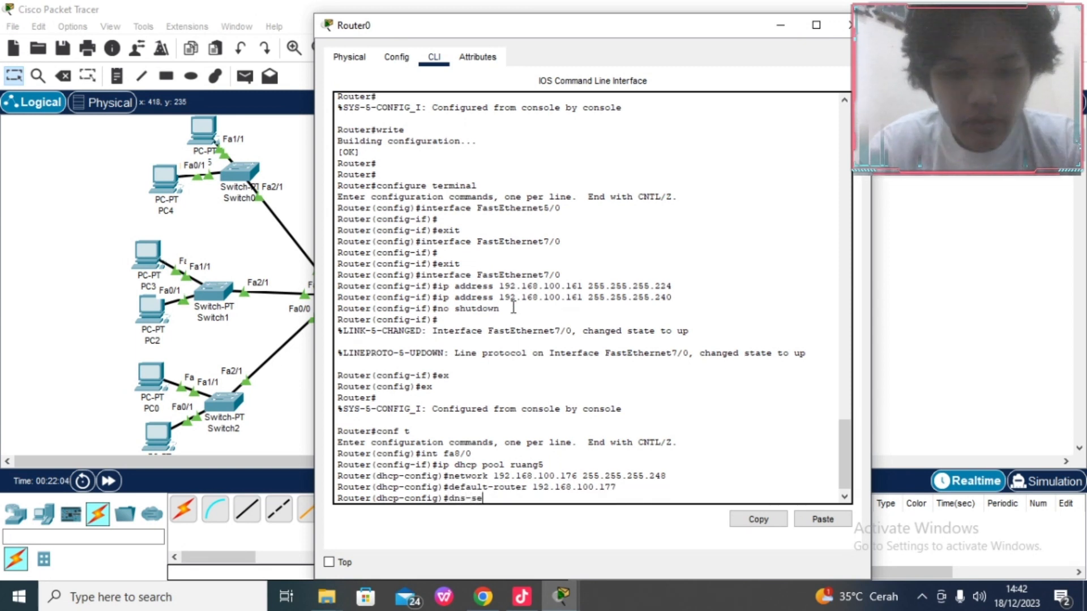
type("rver")
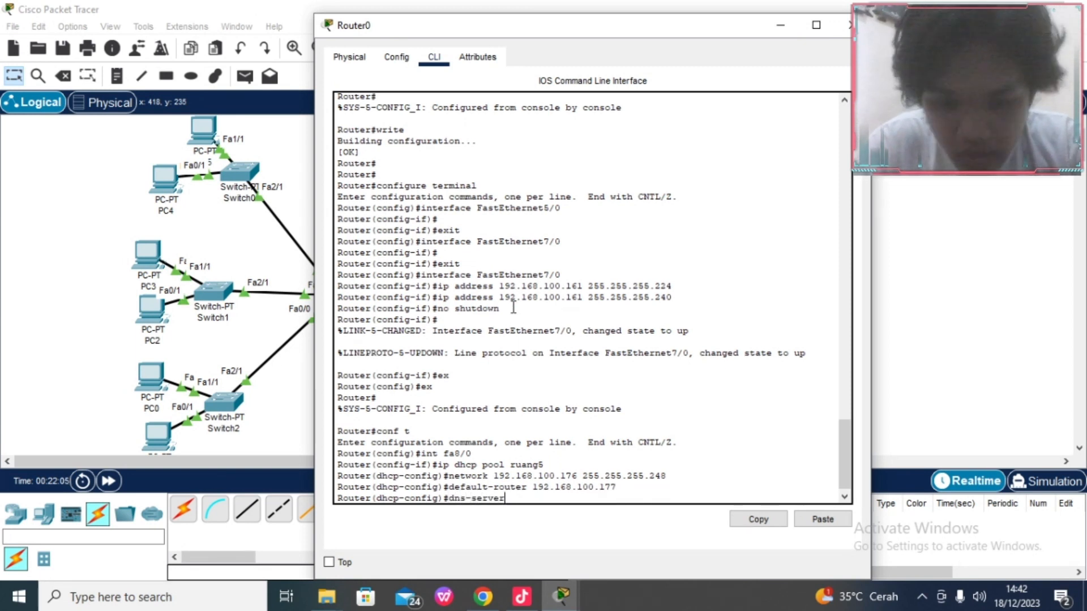
type(" 8.8.8.8")
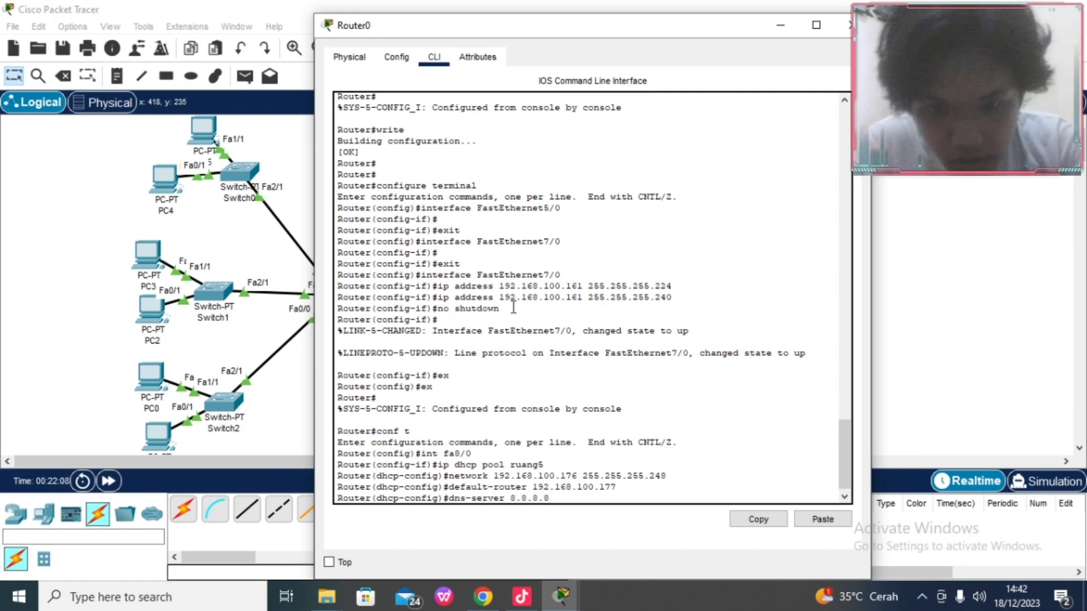
key("Return")
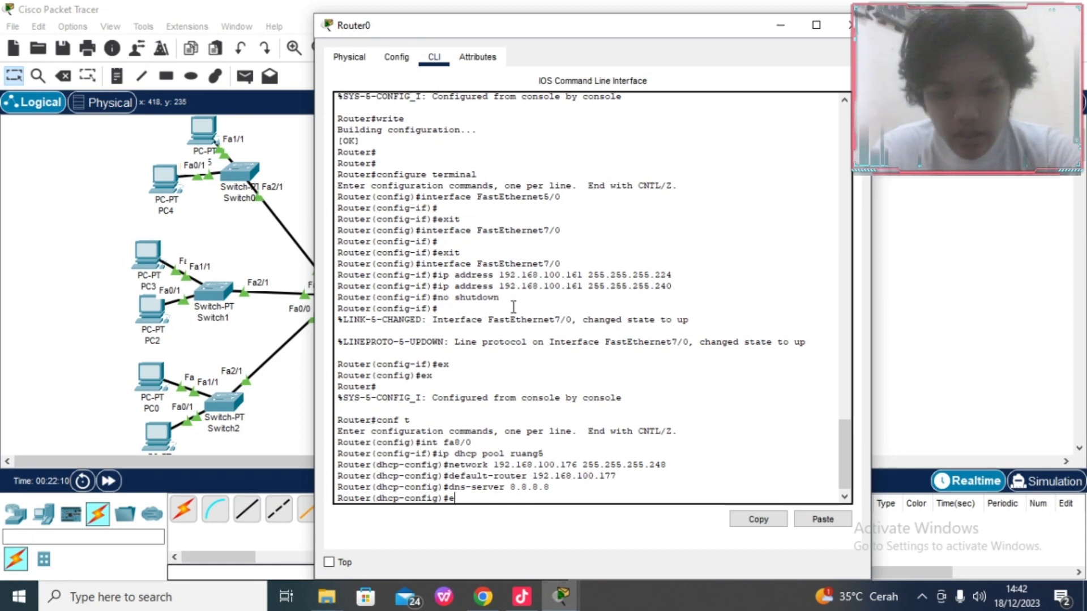
Step: Exit the DHCP pool and global configuration modes, and save the router configuration with write
type("x")
key("Return")
type("ex")
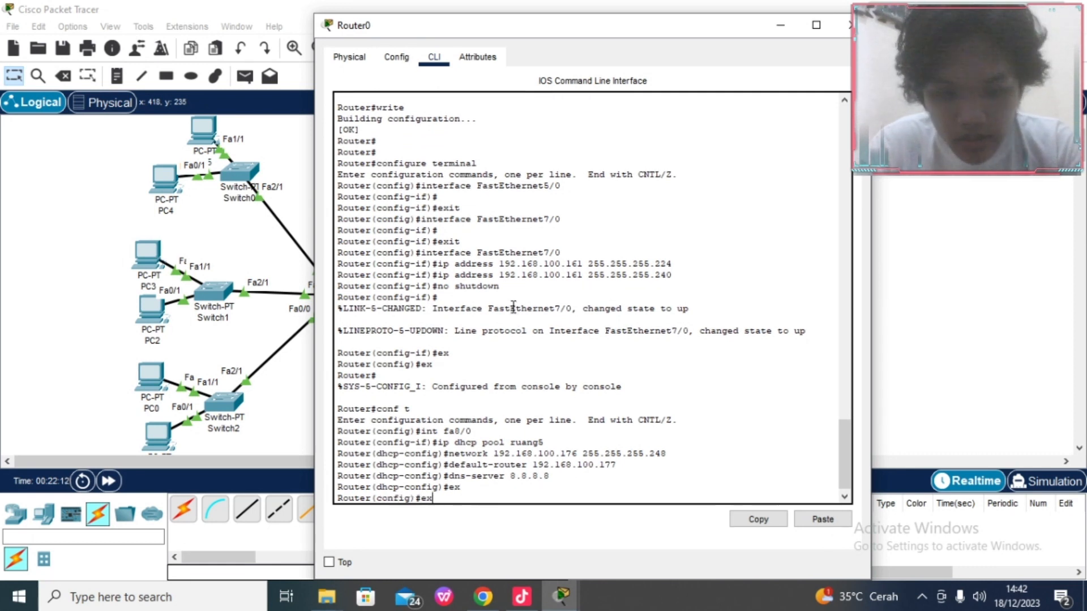
key("Return")
key("Return")
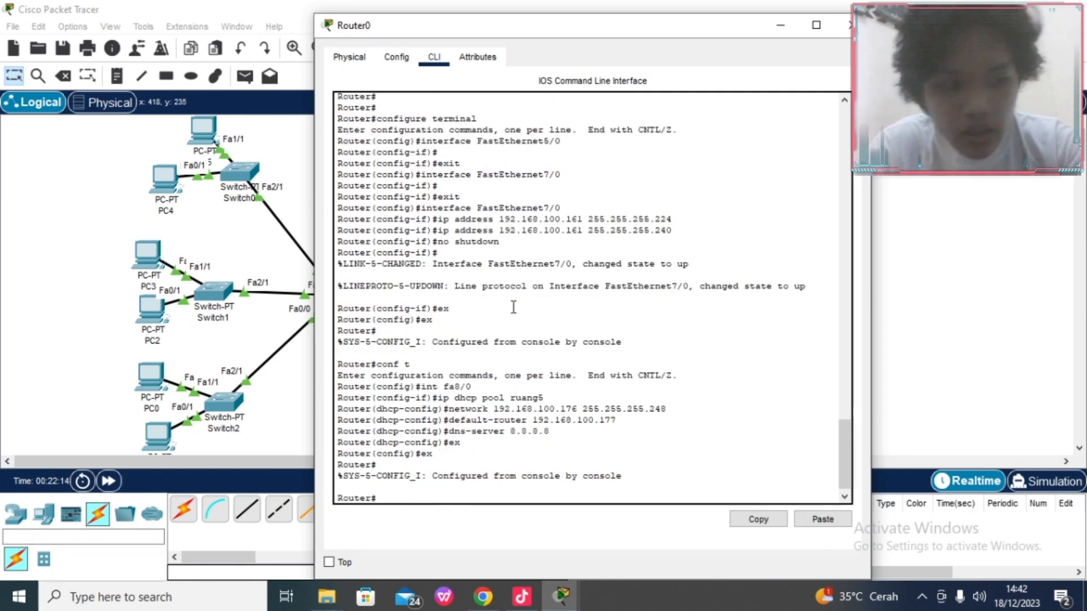
type("write")
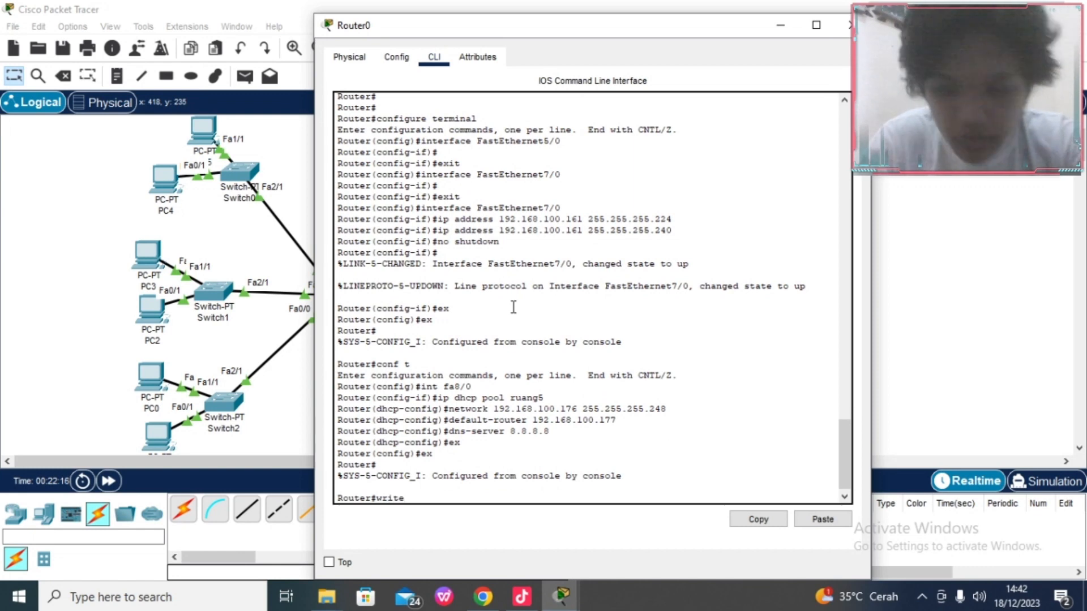
key("Return")
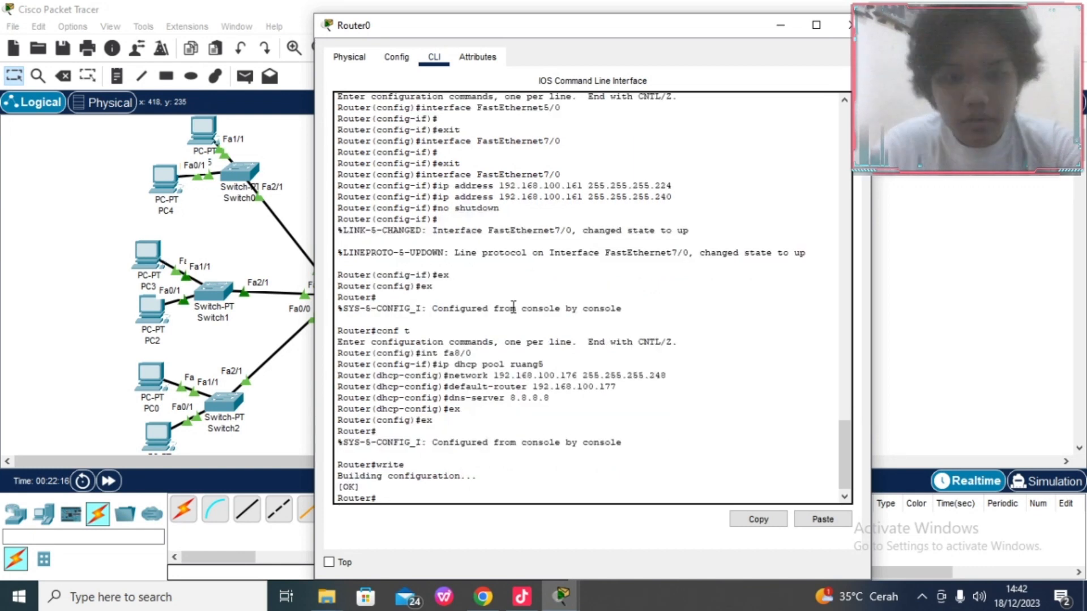
Step: Set the IPv4 address of Router0's FastEthernet8/0 interface to 192.168.100.177
left_click(409, 58)
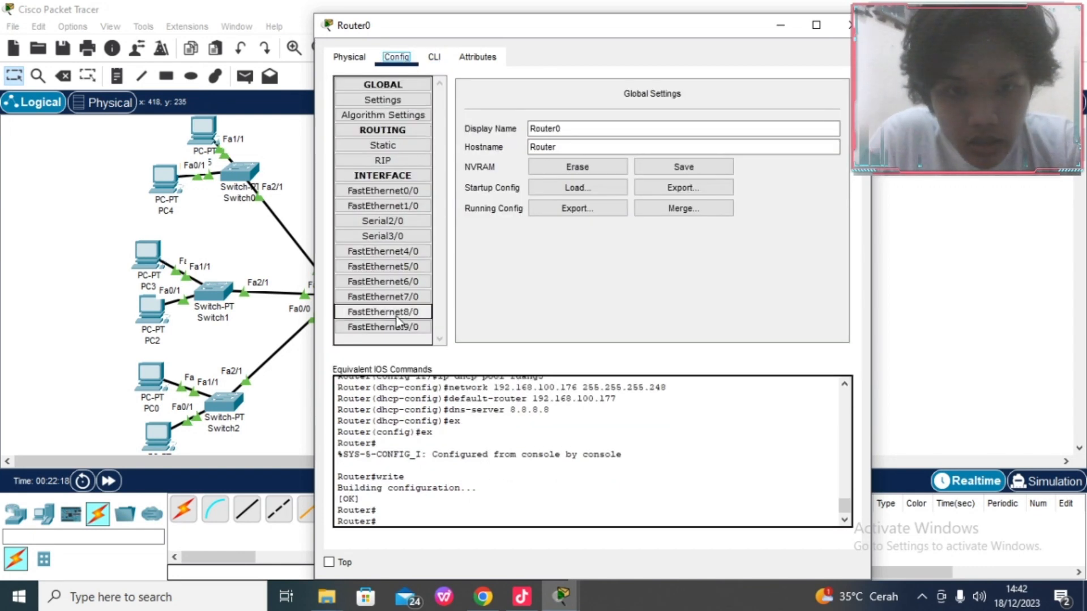
left_click(395, 316)
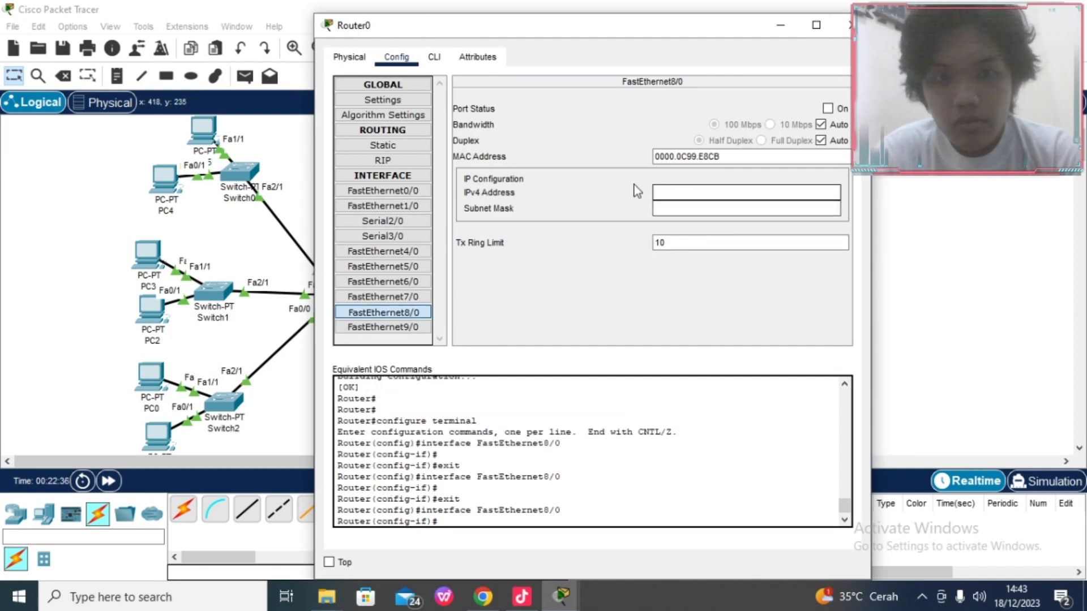
left_click(693, 198)
type("192")
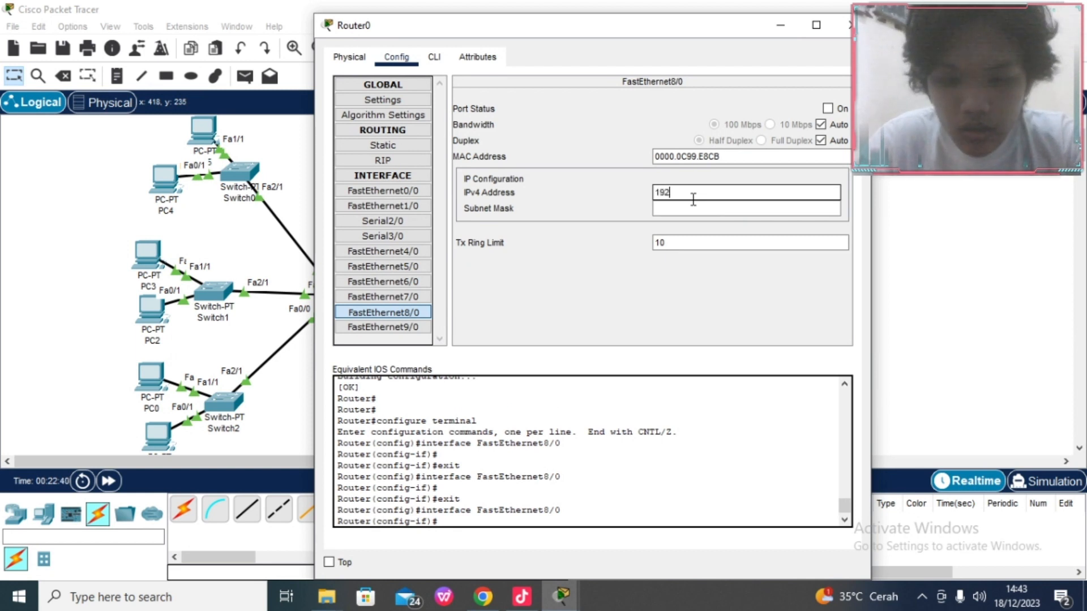
type(".168")
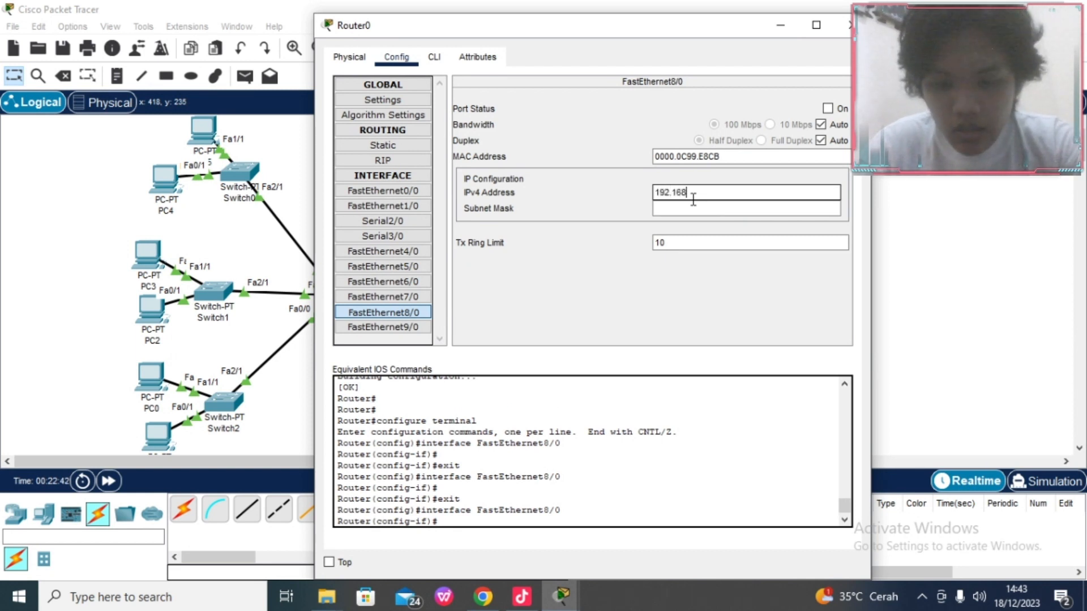
type(".100.")
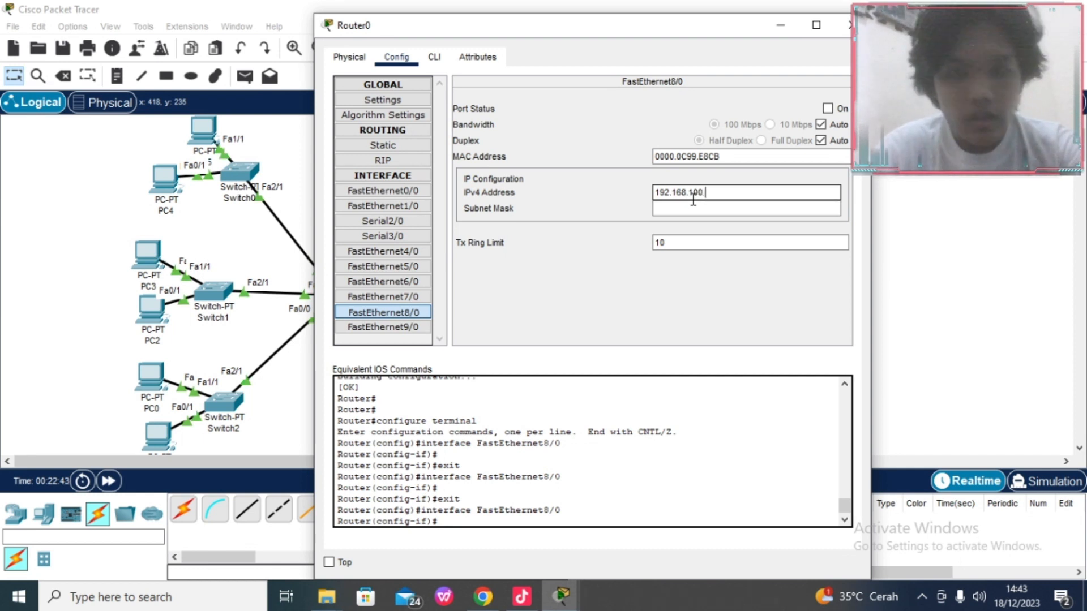
type("1")
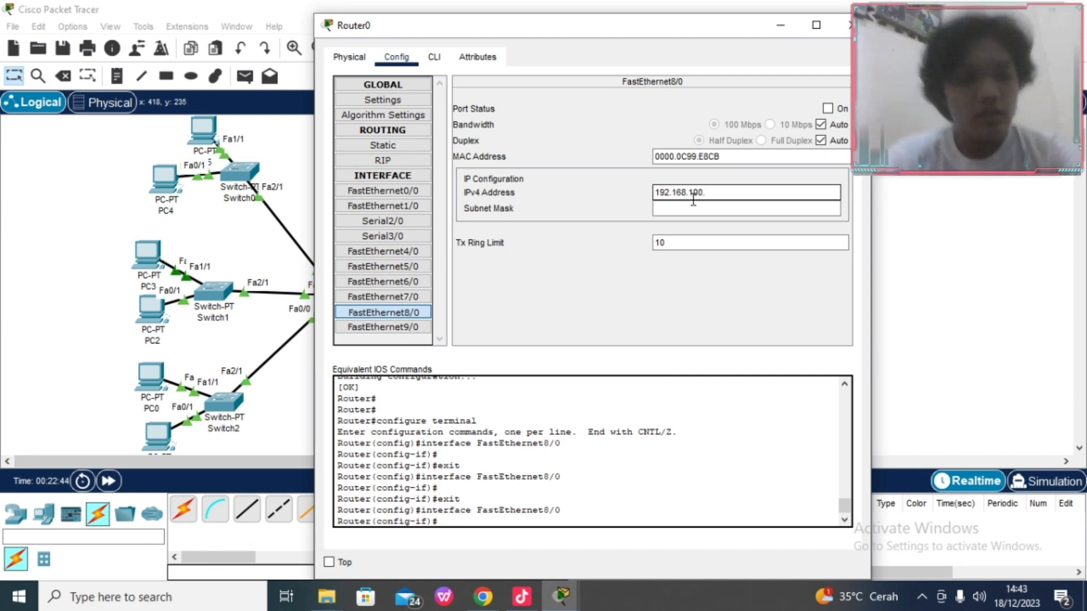
type("77")
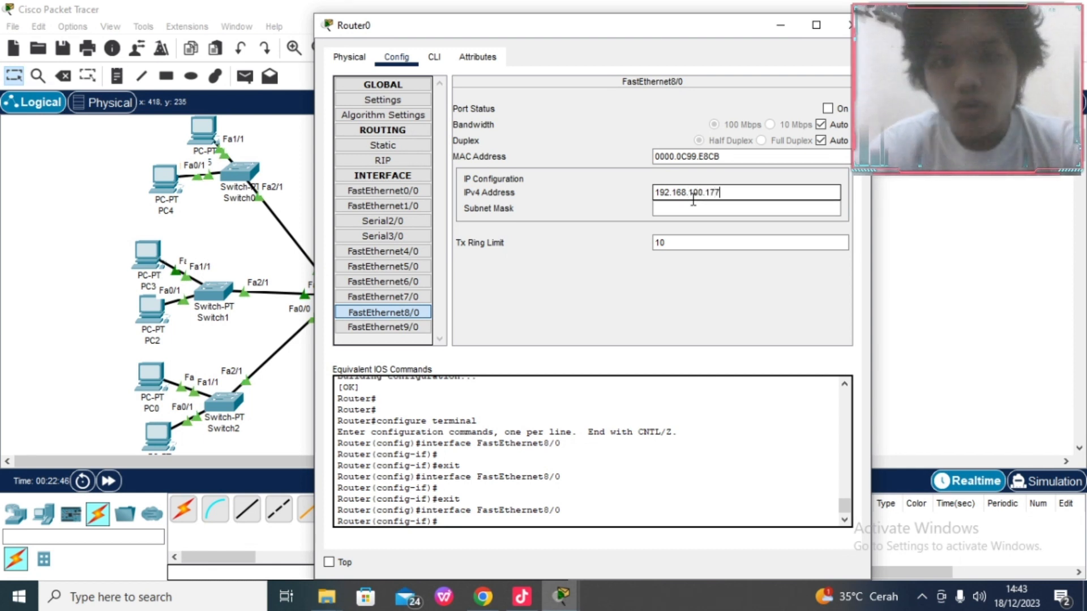
Step: Set the FastEthernet8/0 subnet mask to 255.255.255.248, turn its port on and close the router window
left_click(763, 208)
type("255.255.255.240")
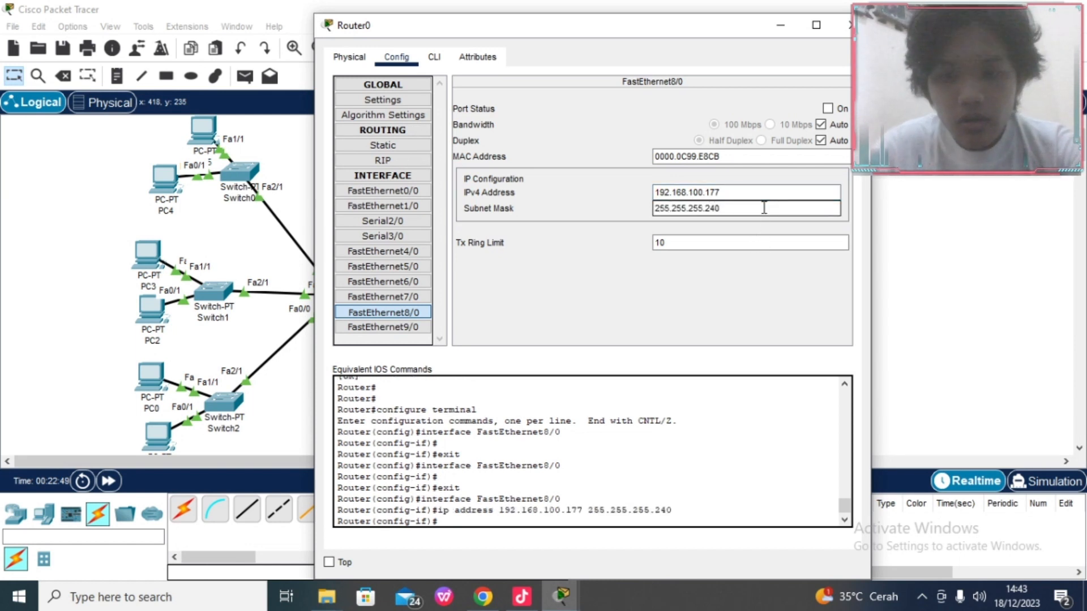
key("BackSpace")
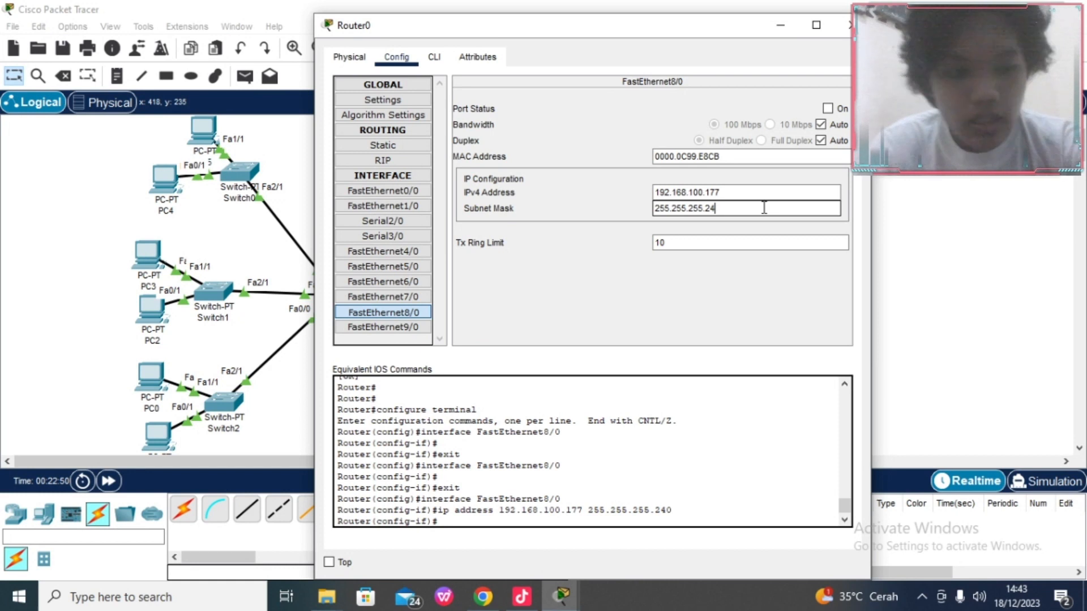
type("8")
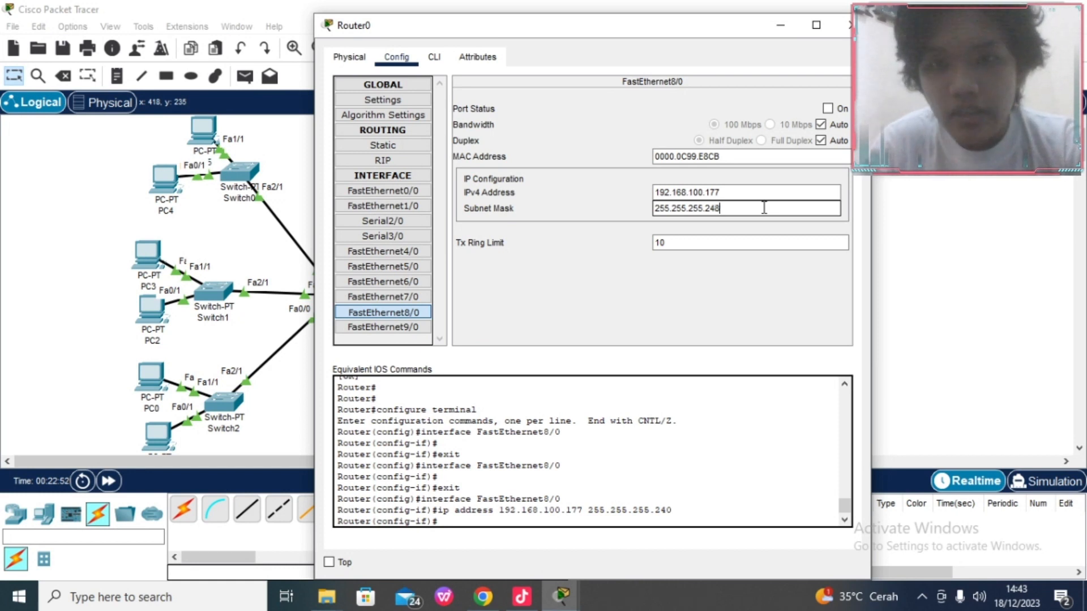
left_click(826, 109)
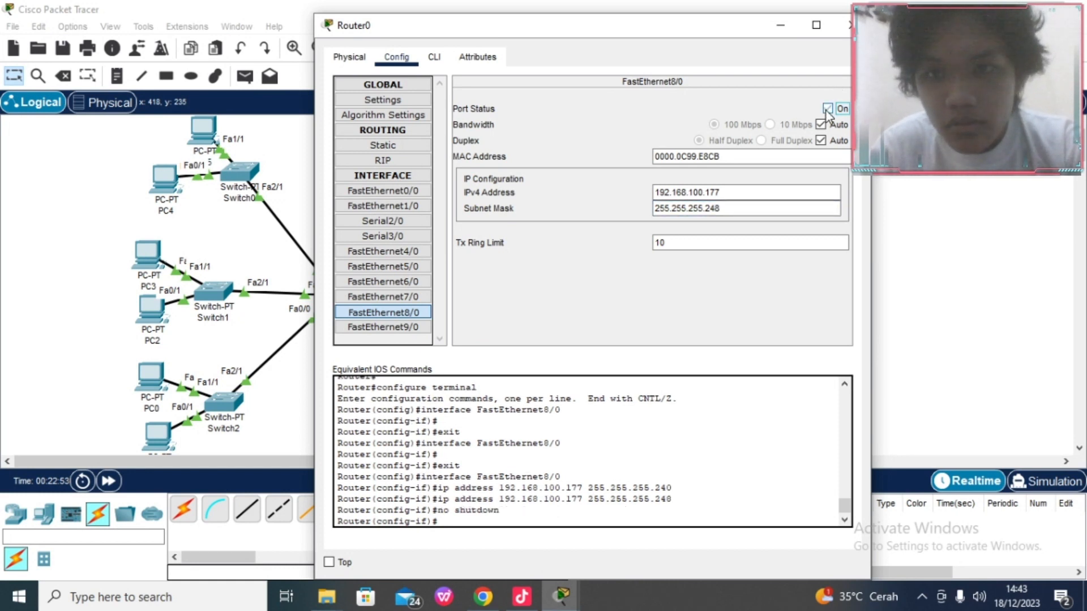
left_click(849, 25)
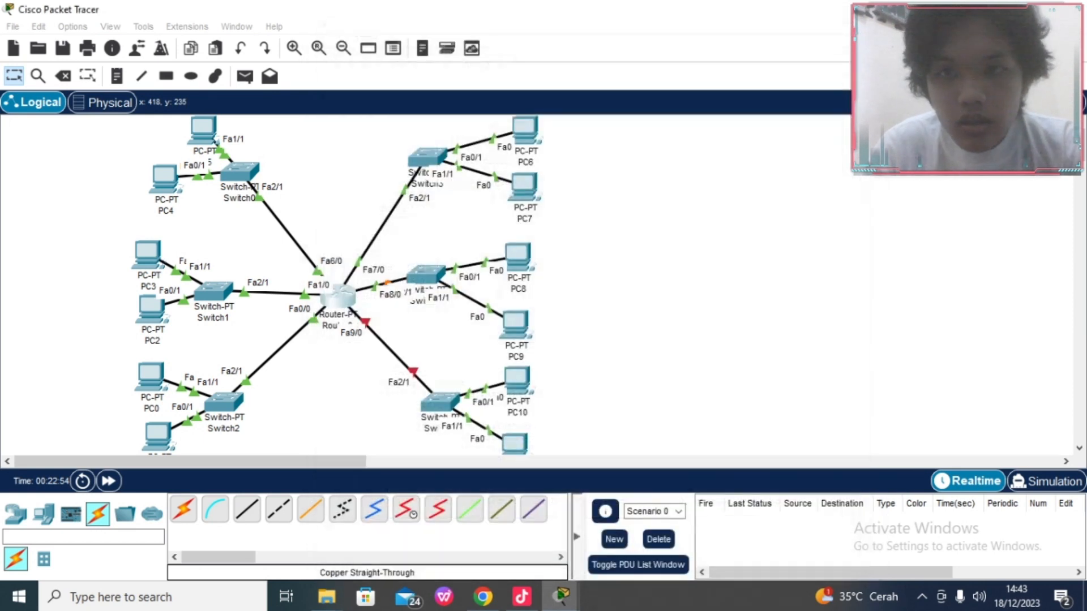
Step: Open PC8's IP configuration and switch its IPv4 addressing to DHCP
left_click(519, 258)
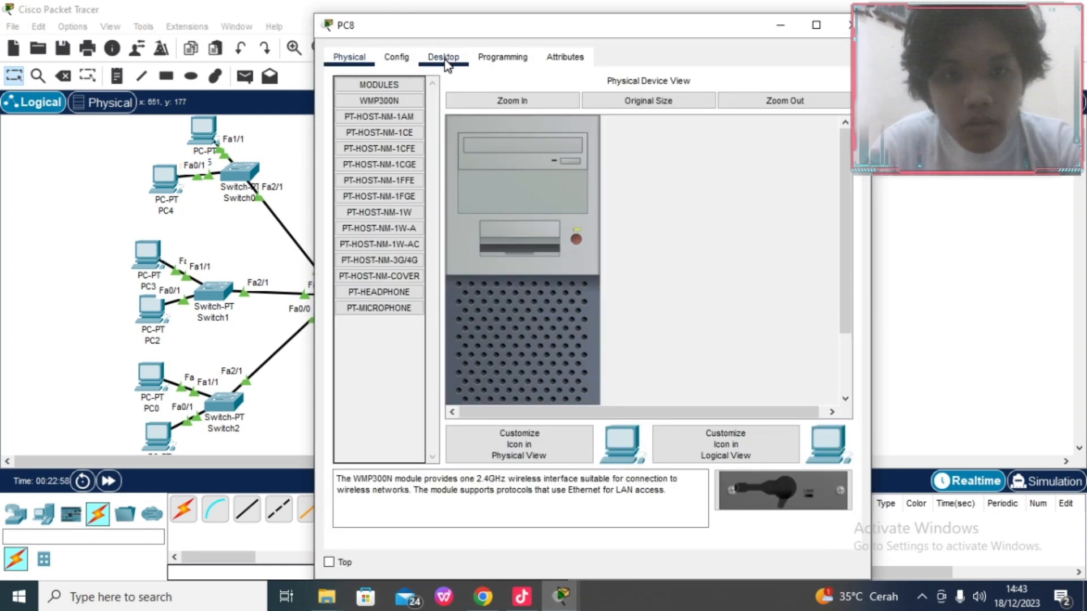
left_click(445, 59)
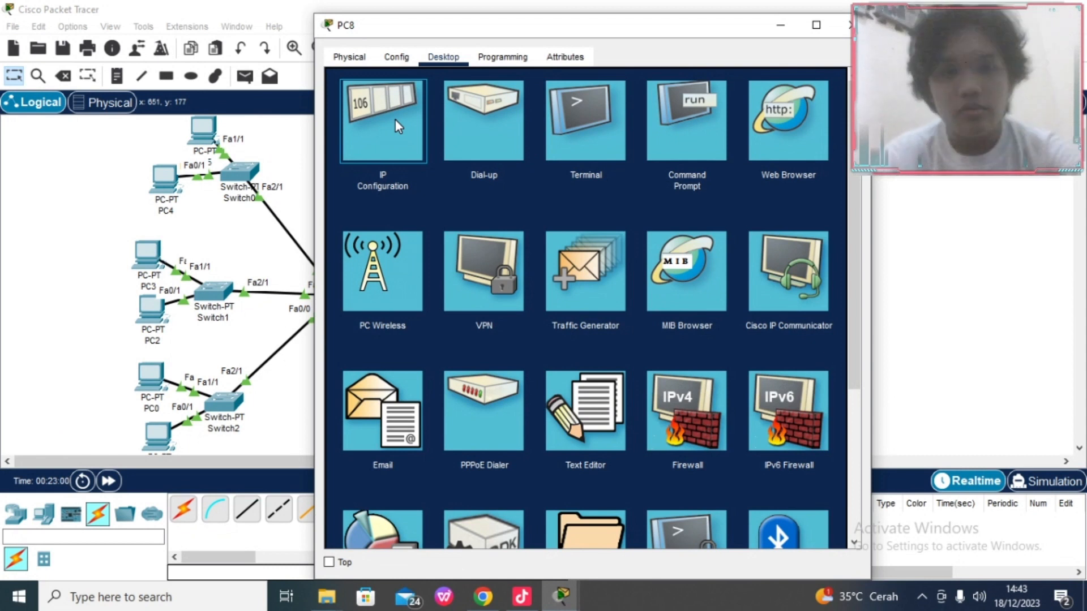
left_click(396, 120)
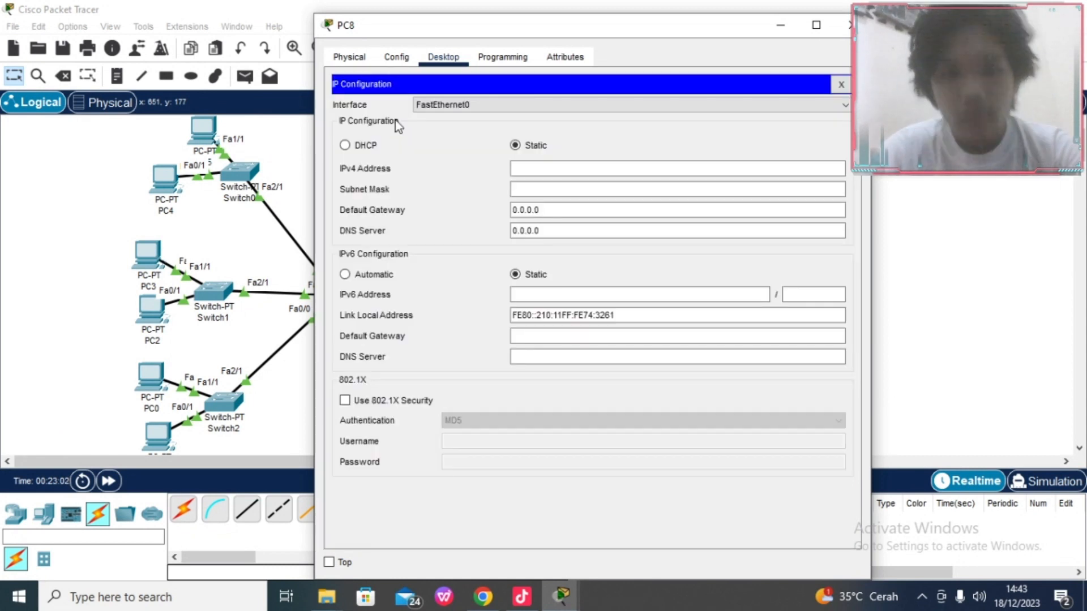
left_click(365, 148)
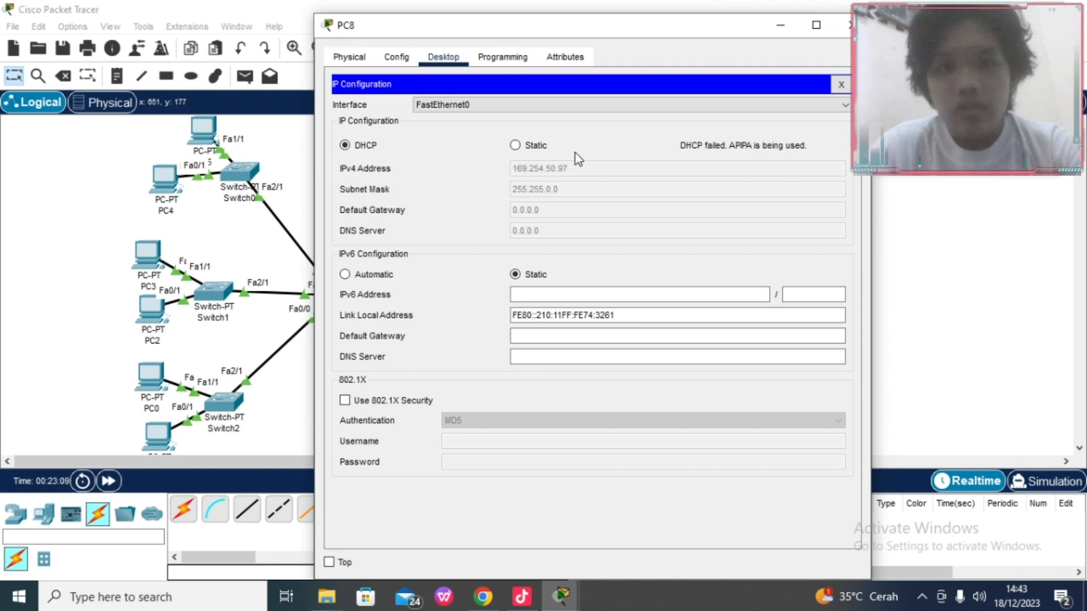
Step: Renew PC8's DHCP request by alternating between Static and DHCP, leaving DHCP selected, and close the PC8 window
left_click(515, 145)
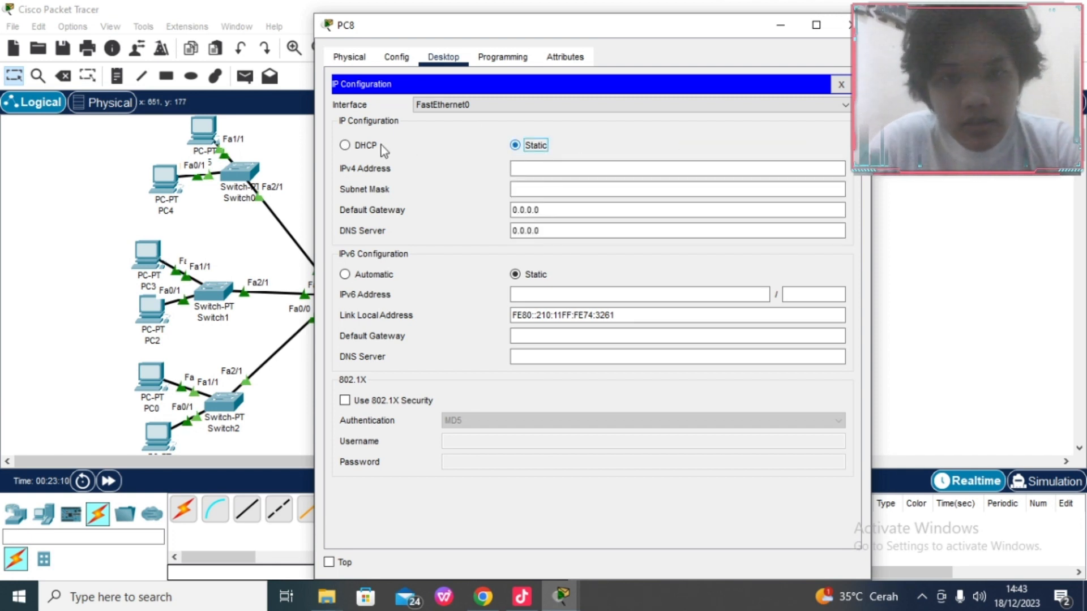
left_click(356, 148)
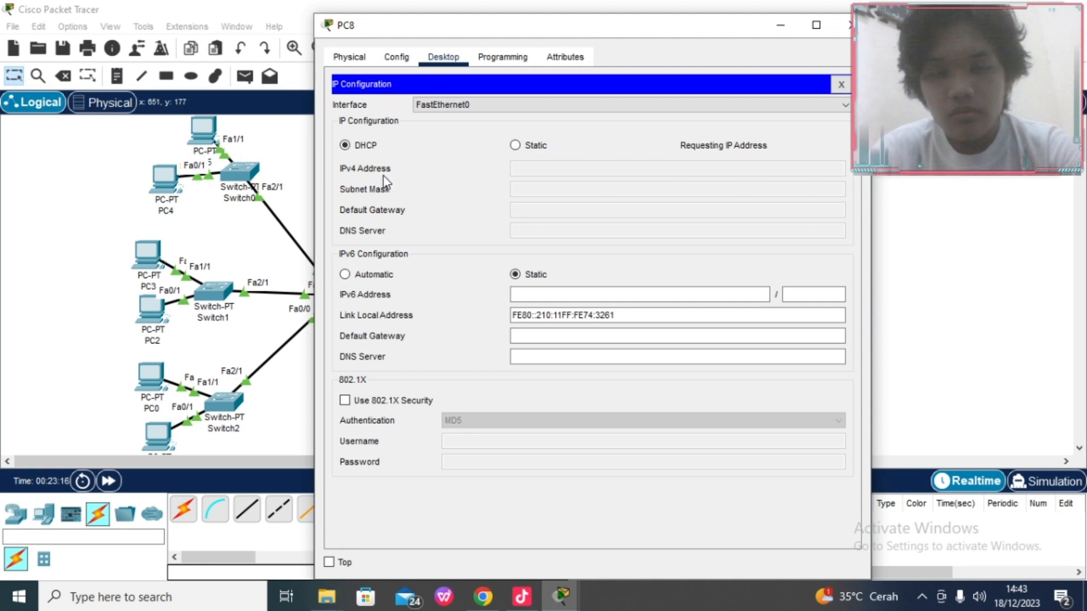
left_click(524, 148)
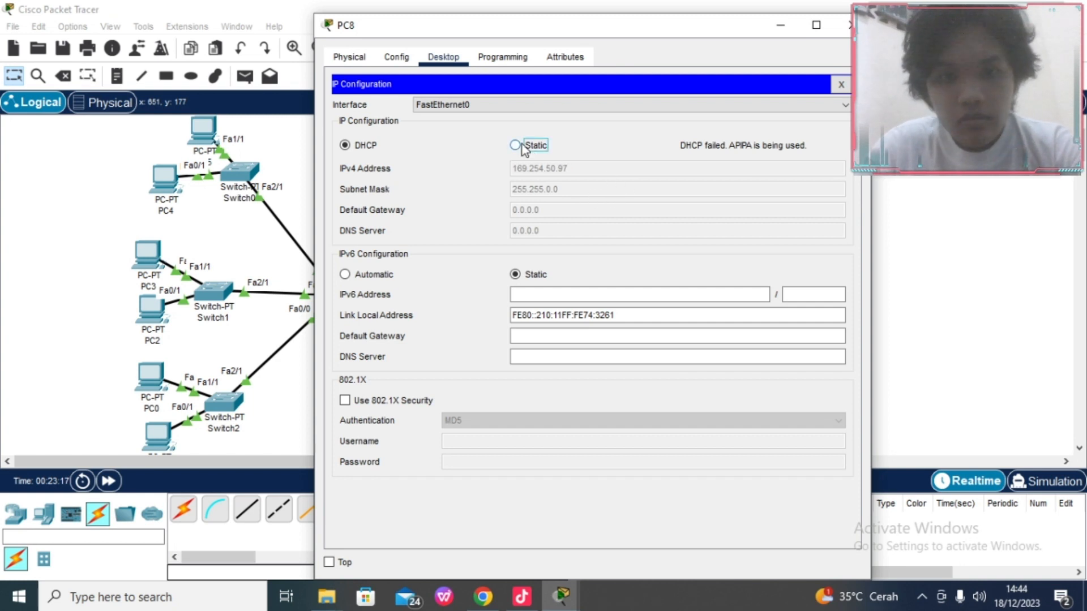
left_click(351, 146)
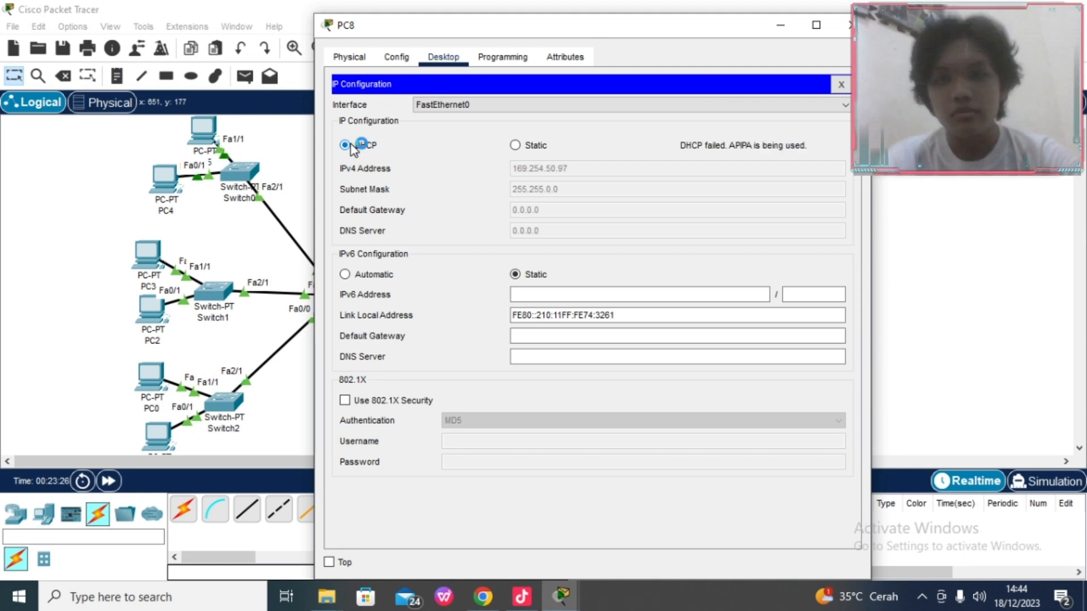
left_click(516, 145)
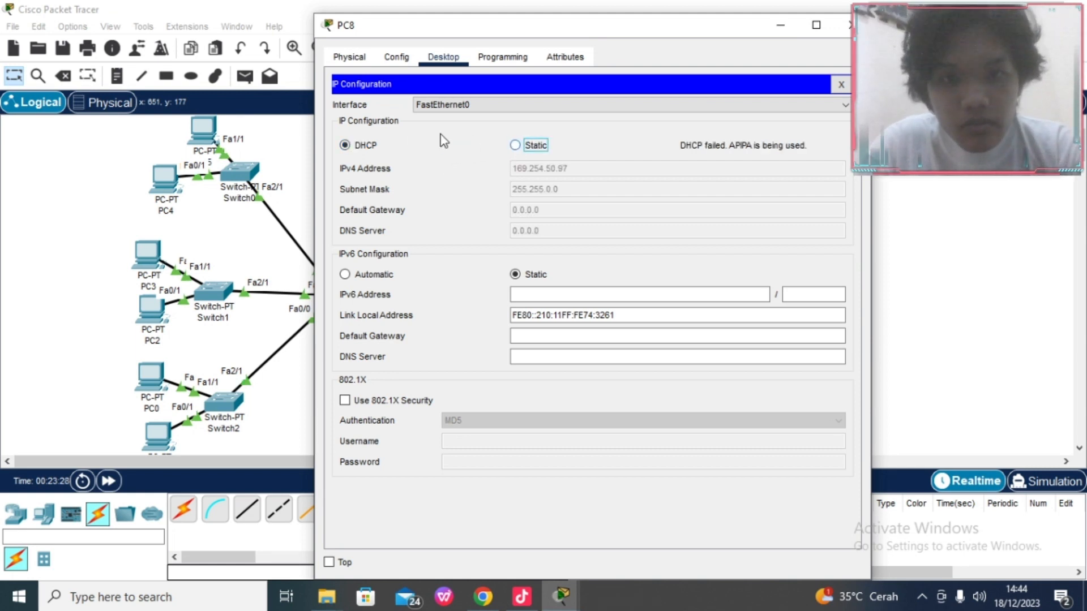
left_click(346, 145)
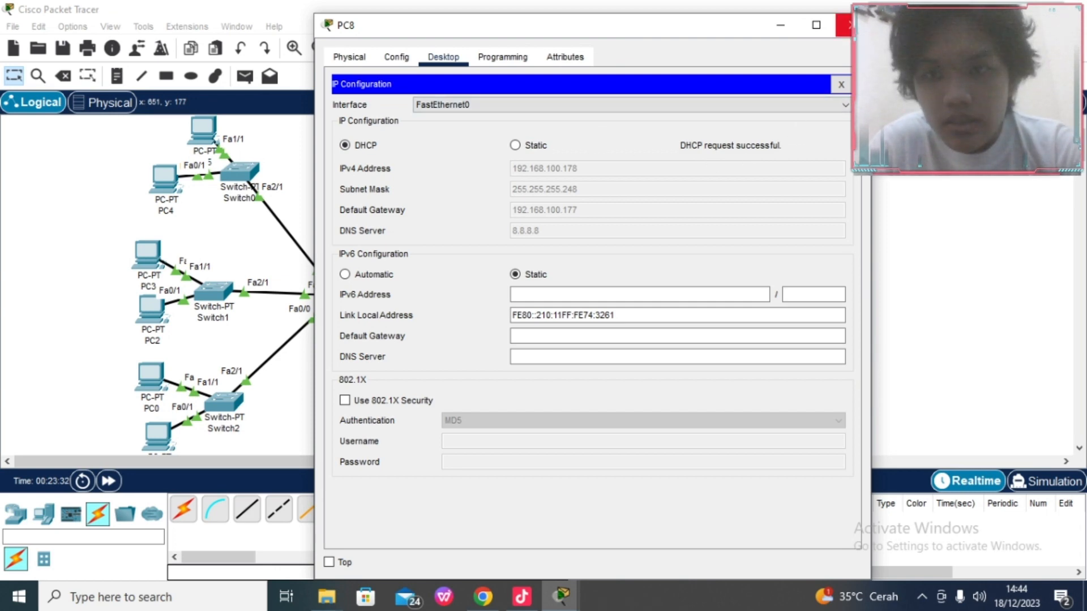
left_click(844, 25)
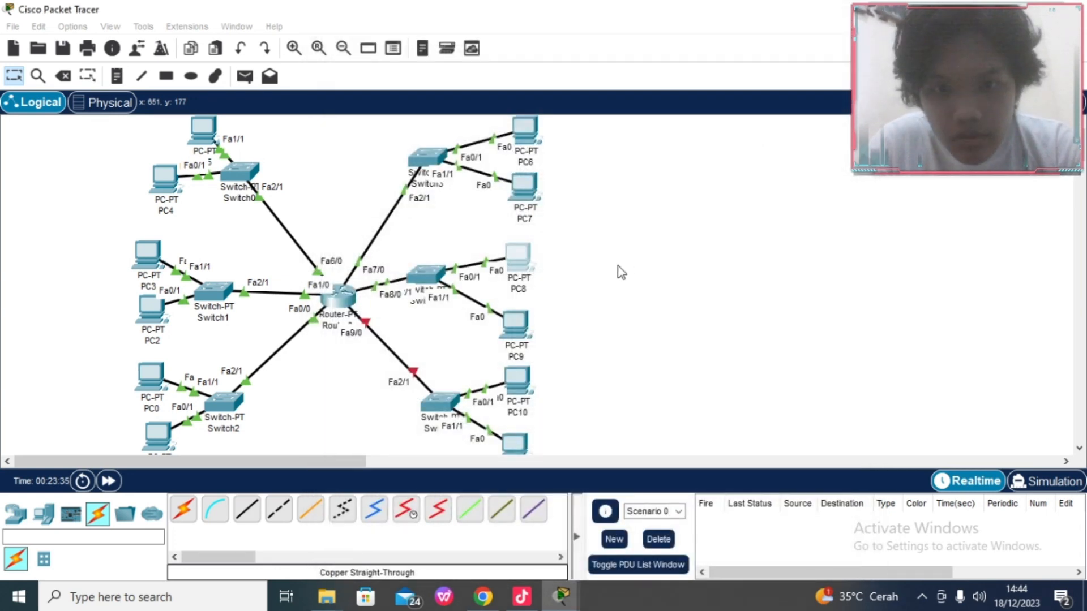
Step: Switch PC9's IPv4 configuration to DHCP and close the PC9 window
left_click(522, 333)
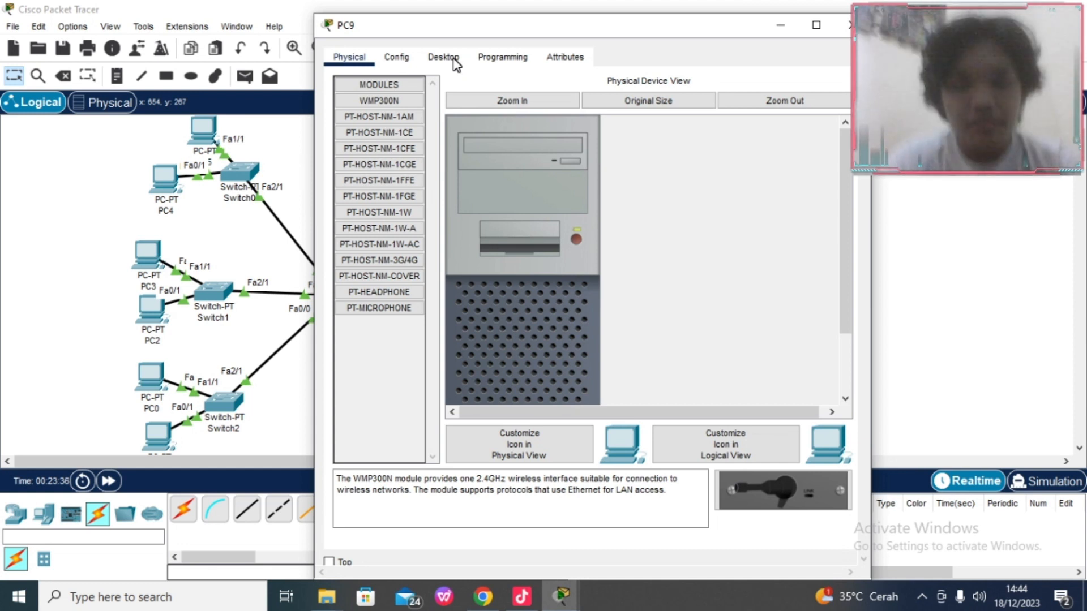
left_click(446, 55)
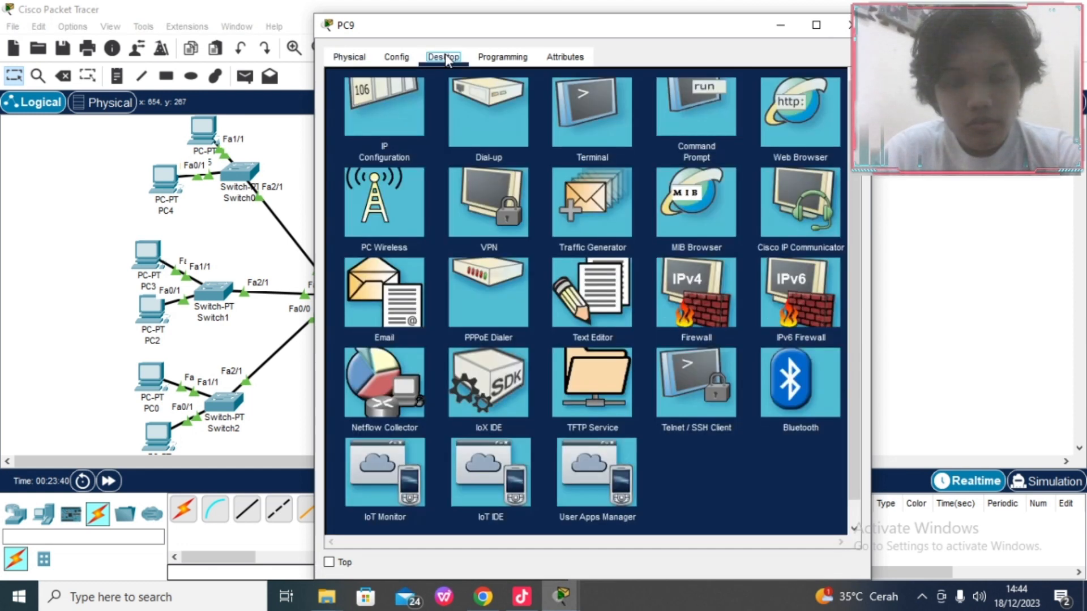
left_click(380, 131)
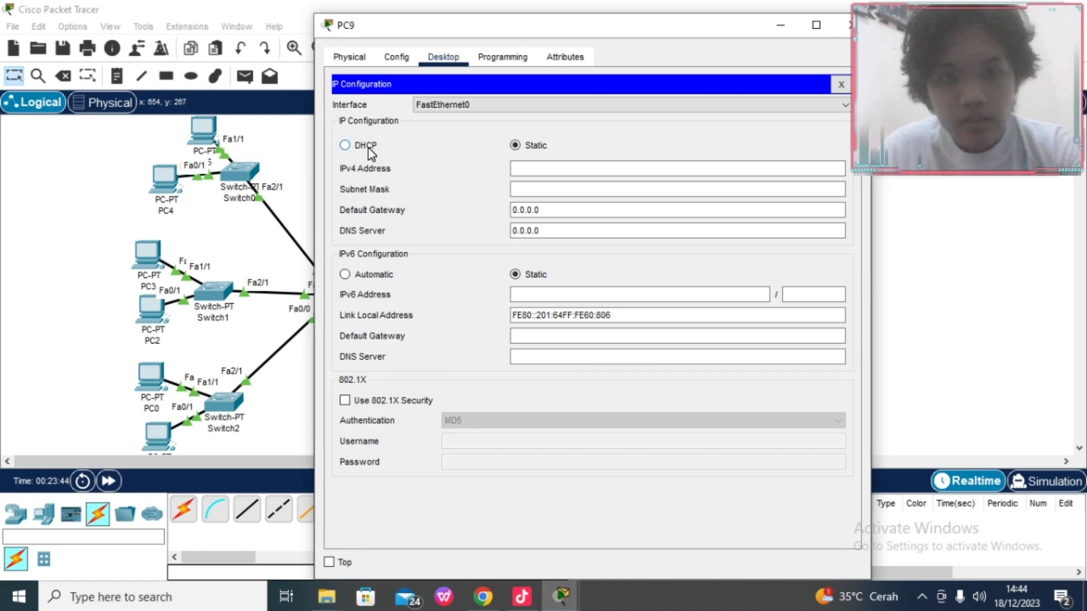
left_click(368, 148)
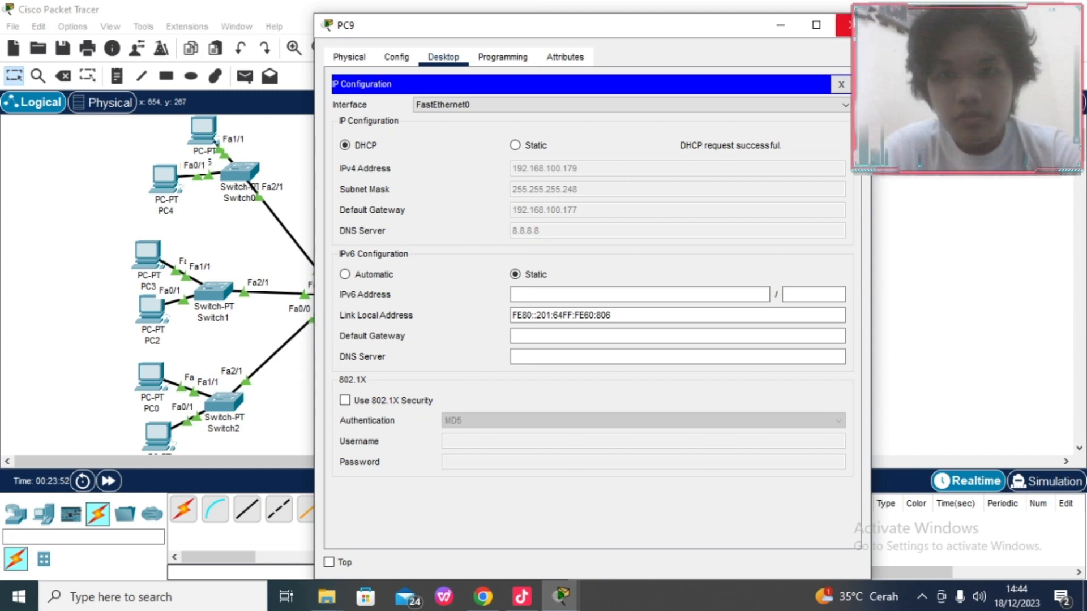
left_click(846, 25)
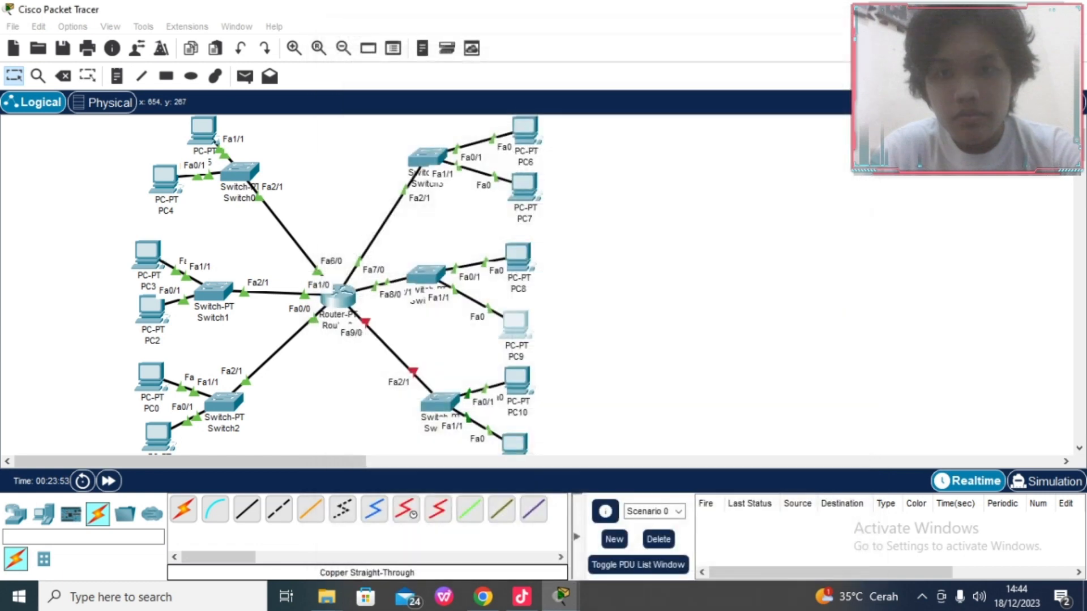
Step: Open Router0's command line and exit interface and global configuration back to the privileged prompt
left_click(322, 304)
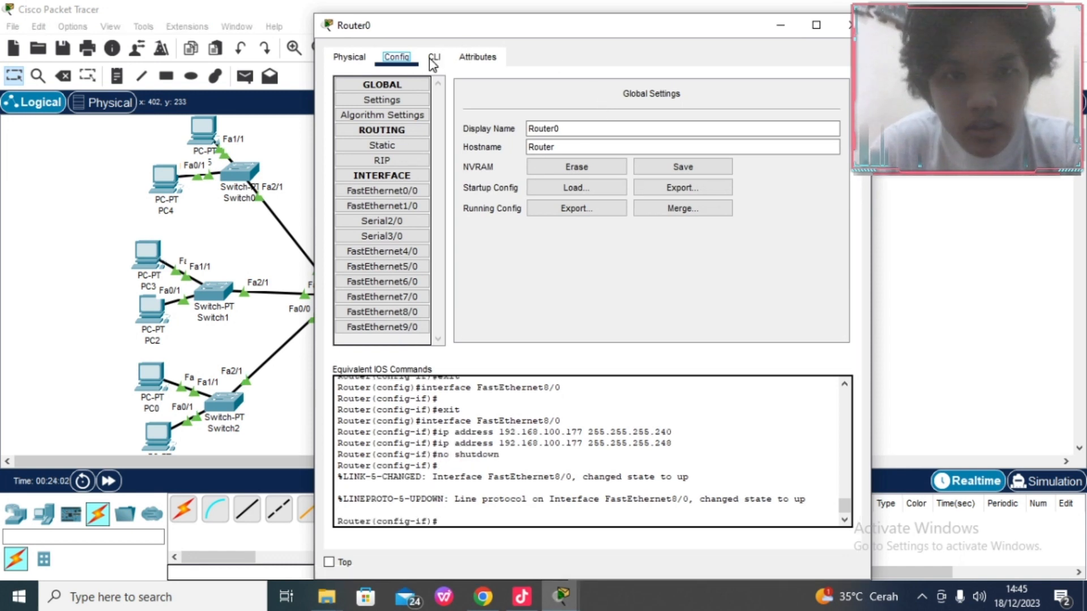
left_click(434, 59)
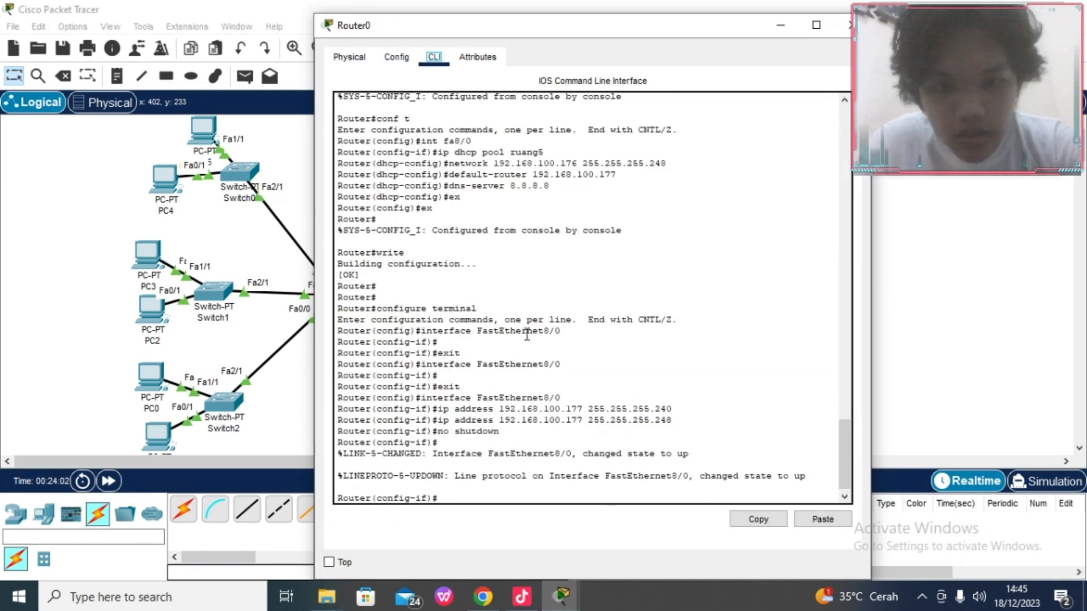
left_click(487, 494)
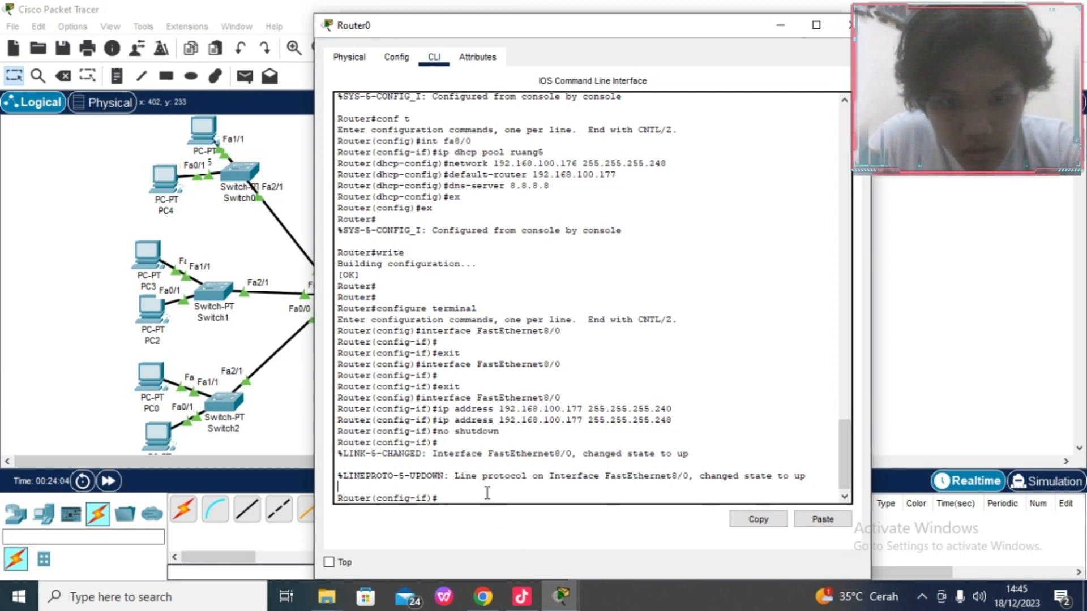
left_click(464, 497)
type("ex")
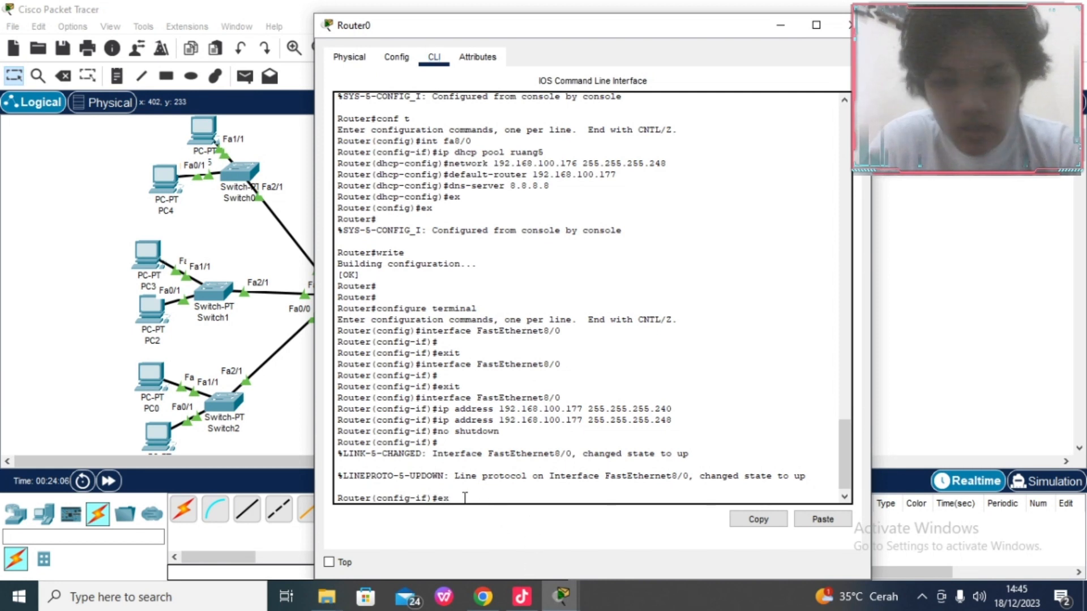
key("Return")
type("ex")
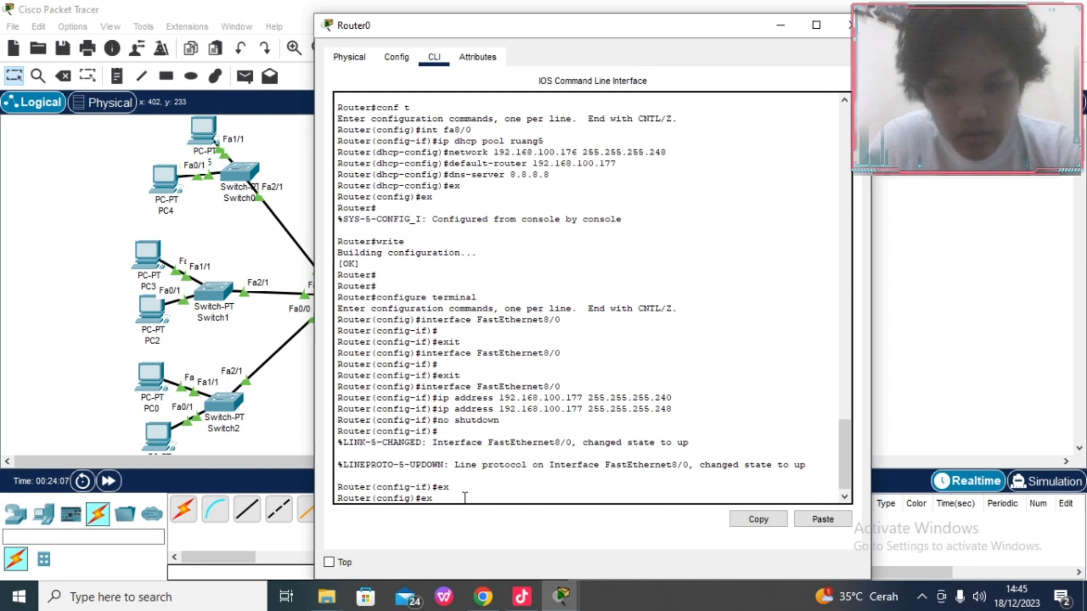
key("Return")
key("Return")
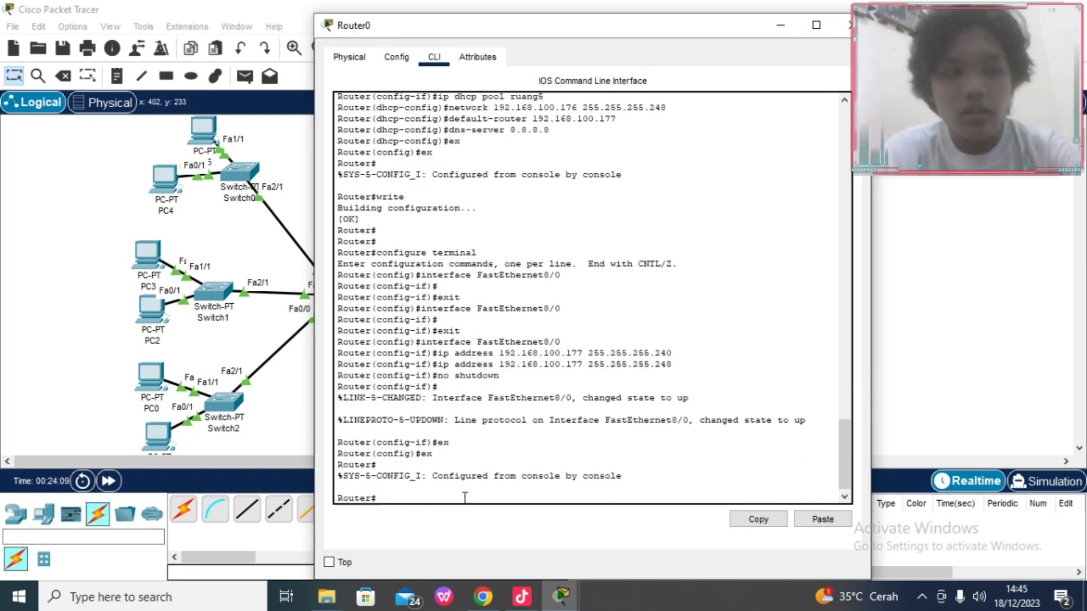
Step: Enter the router's global configuration mode with conf t and select interface fa9/0
type("conf t")
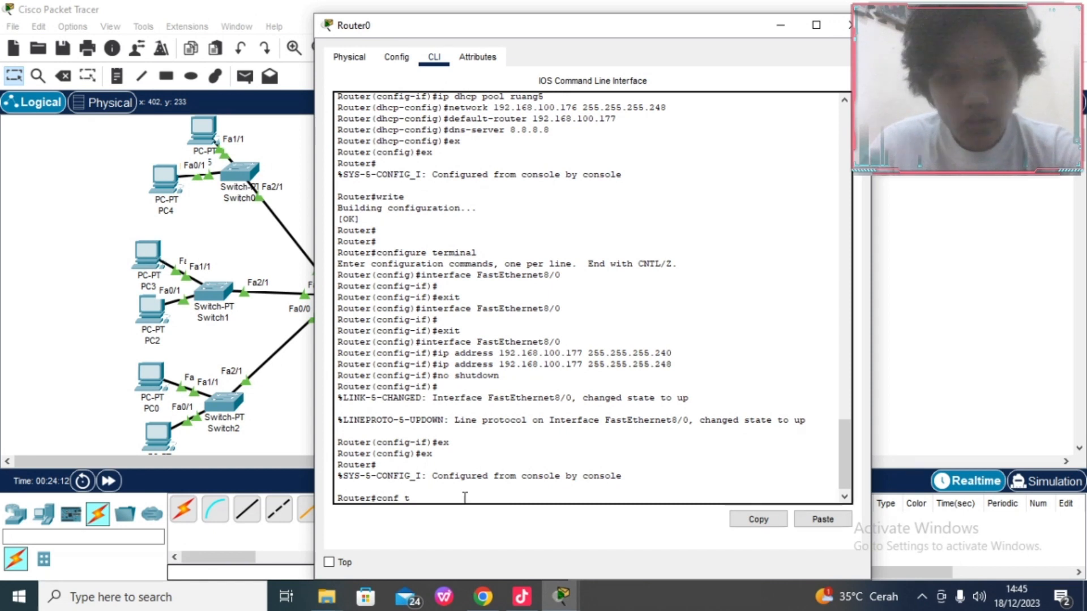
key("Return")
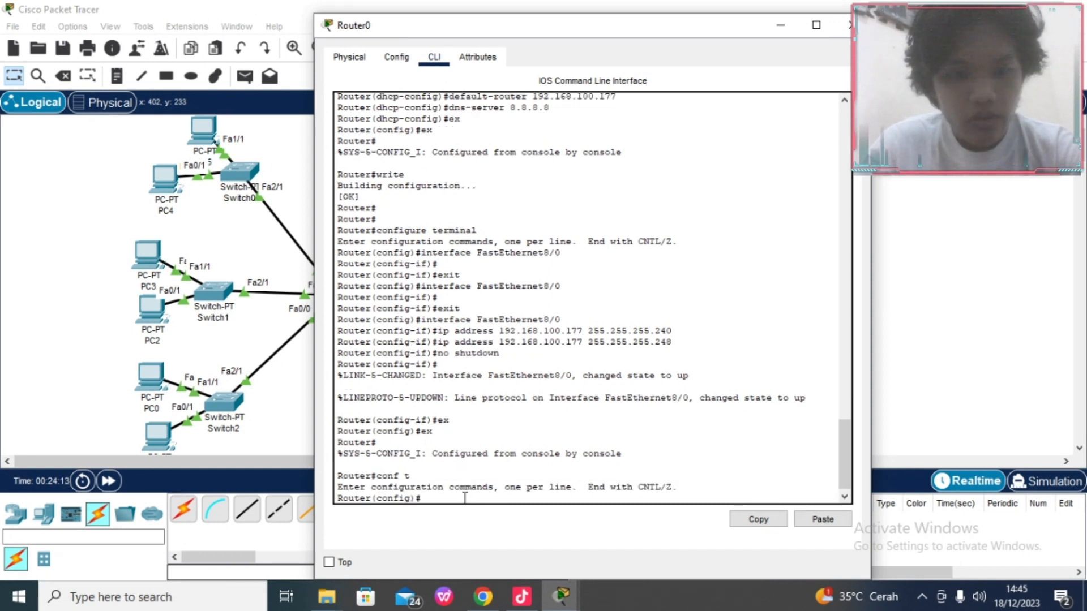
type("int ")
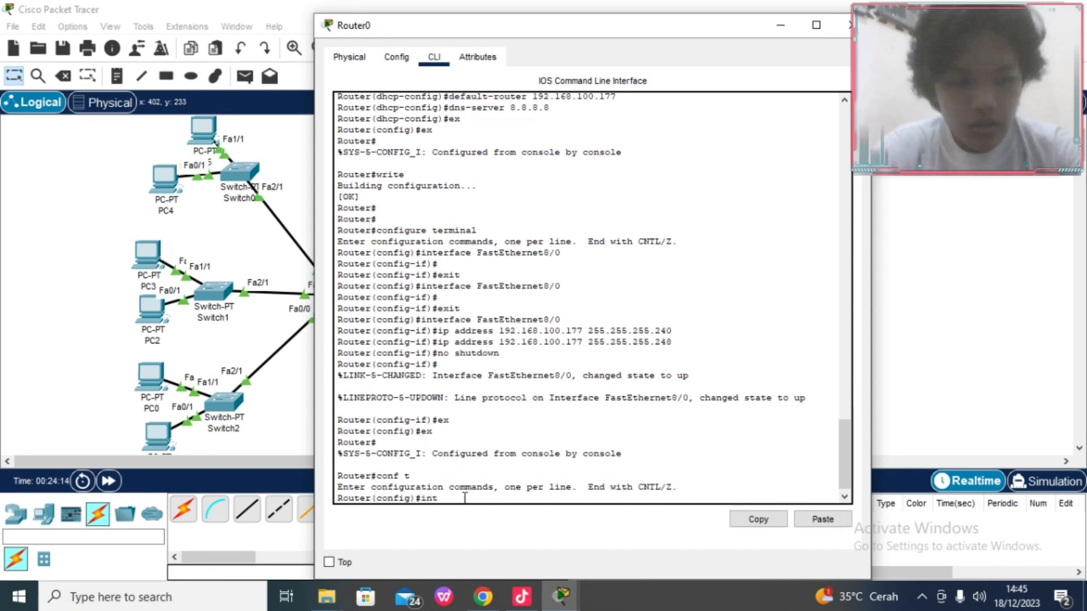
type("fa0")
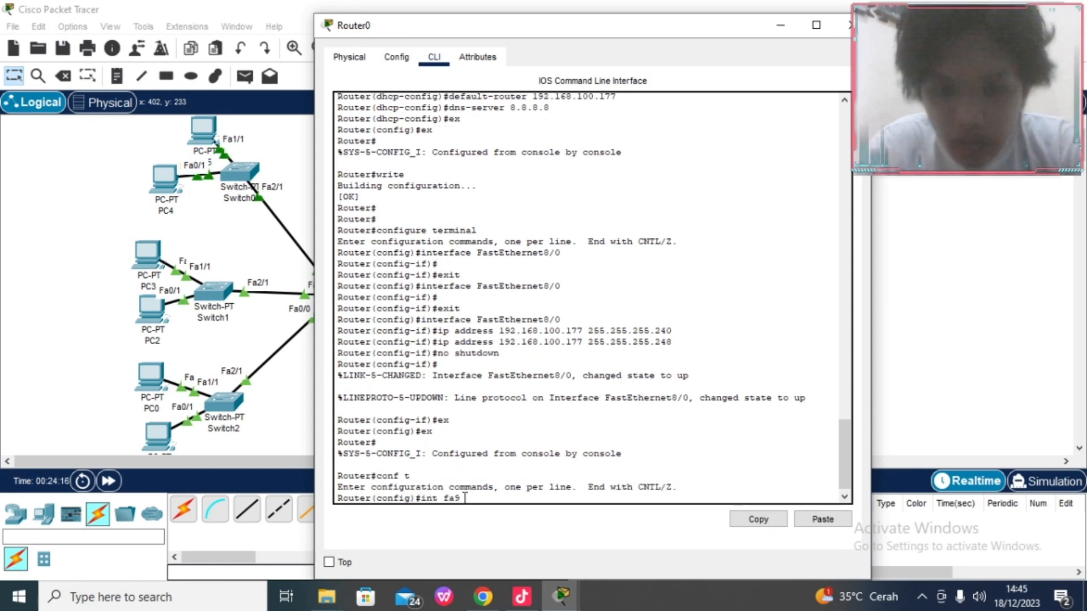
type("/0")
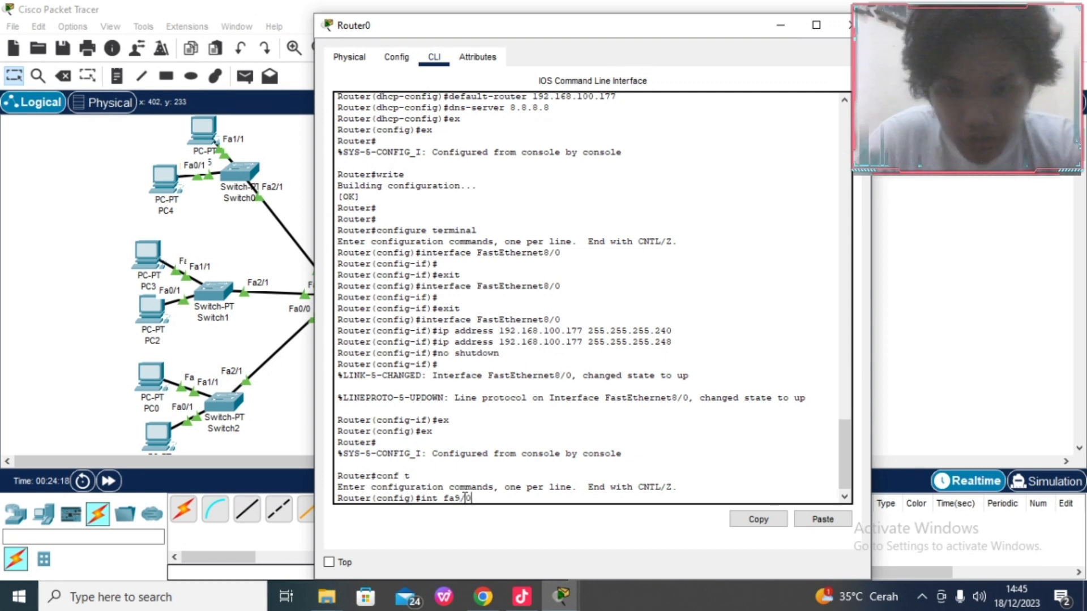
key("Return")
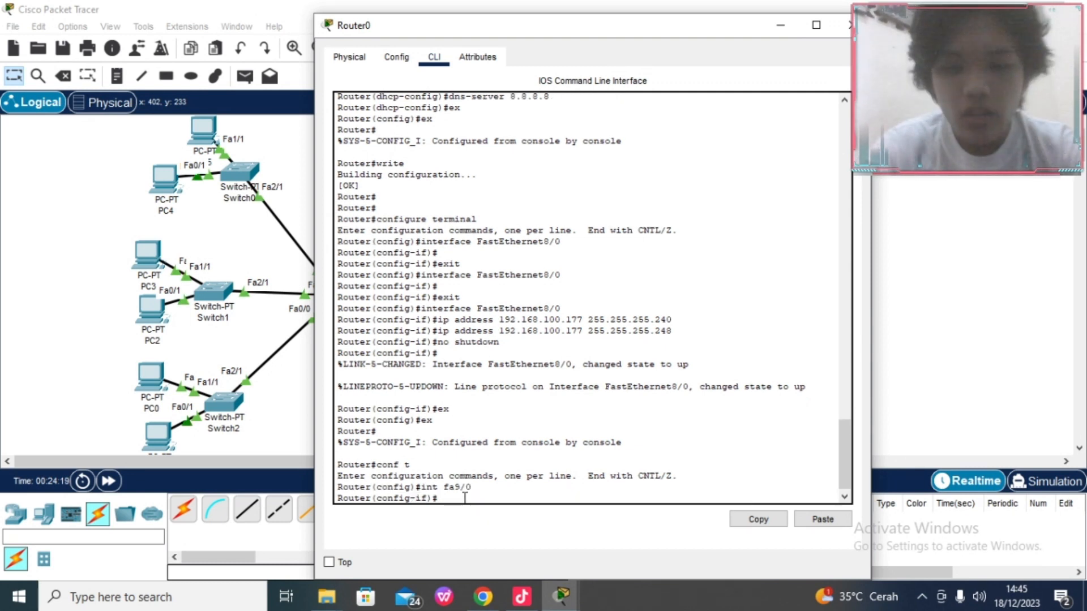
Step: Create a DHCP pool named ruang6 on the router
type("ip dhcp")
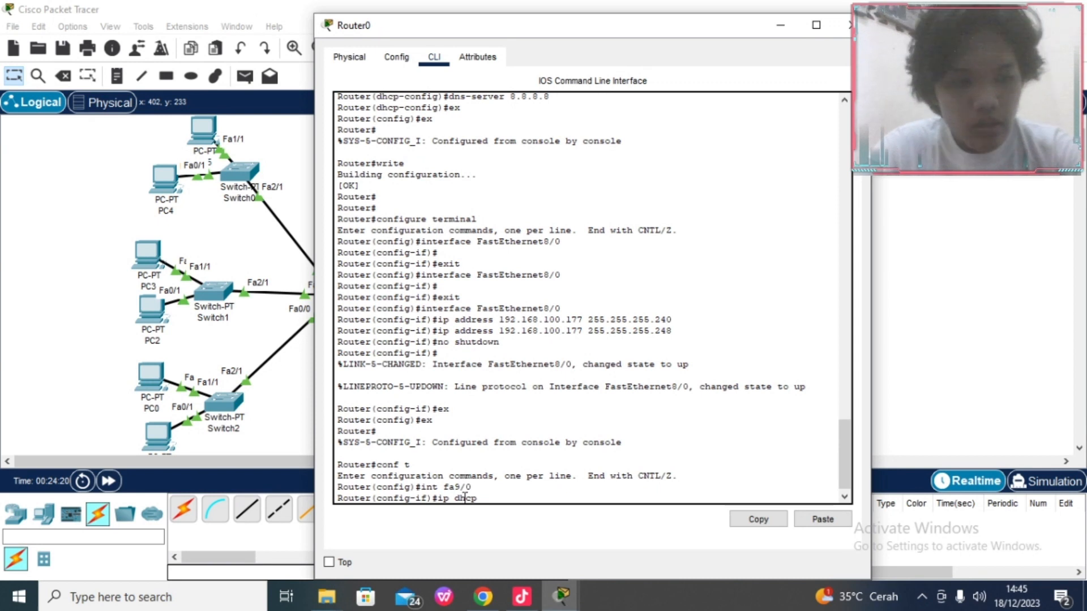
type(" pool ruang")
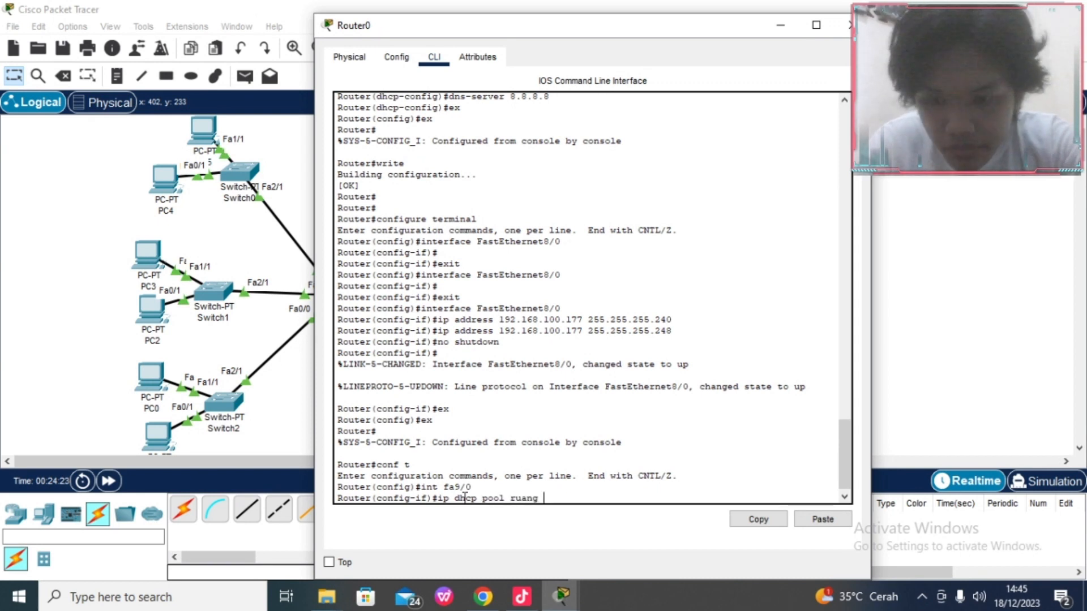
type("6")
key("Return")
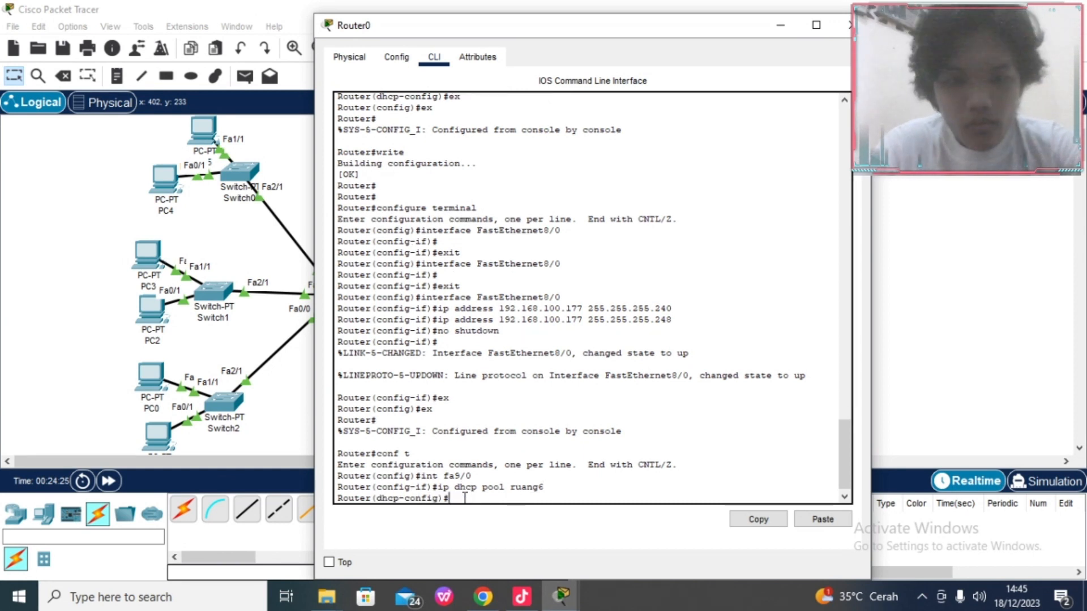
Step: Set the ruang6 pool's network to 192.168.100.184 with mask 255.255.255.248
type("networl")
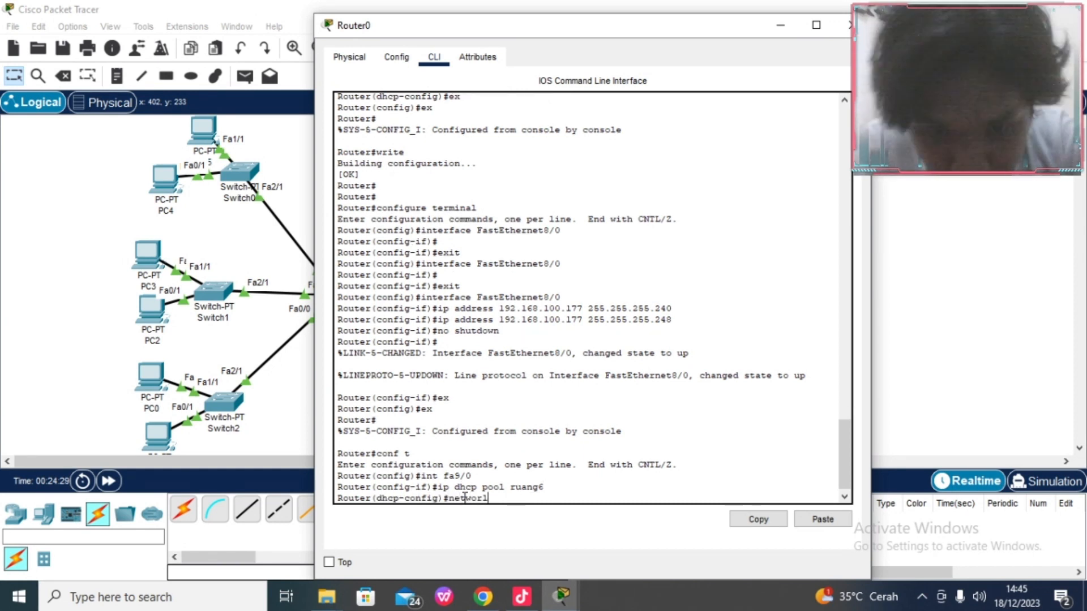
key("BackSpace")
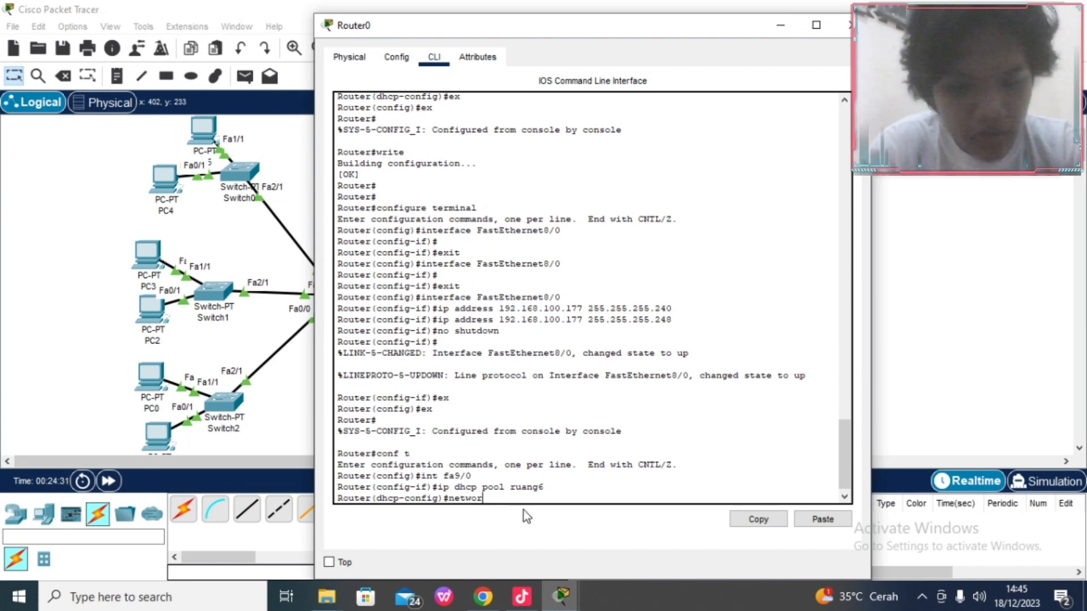
type("k 19")
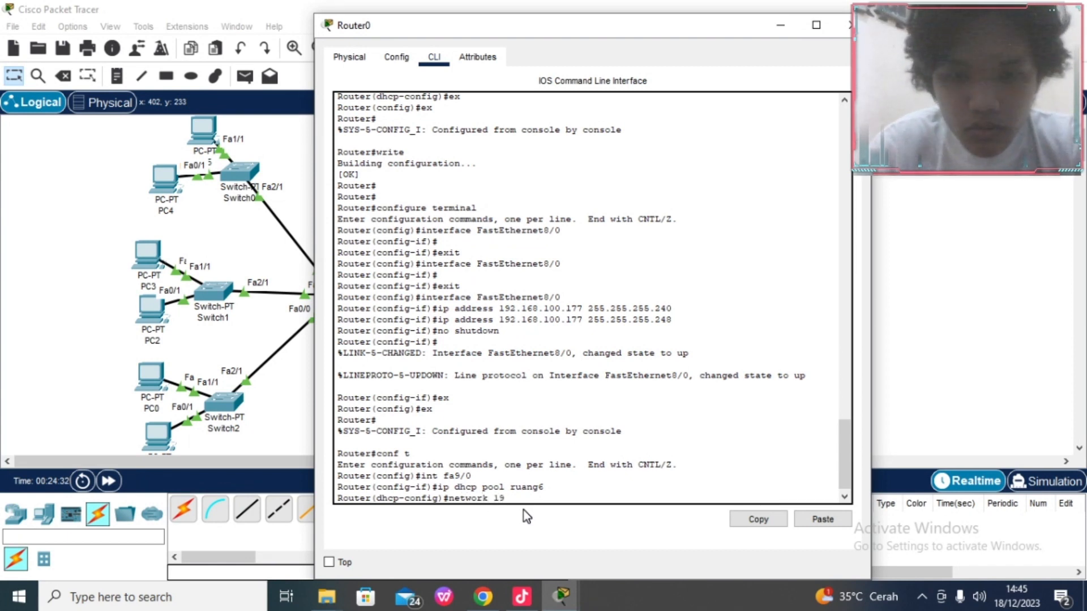
type("2.168")
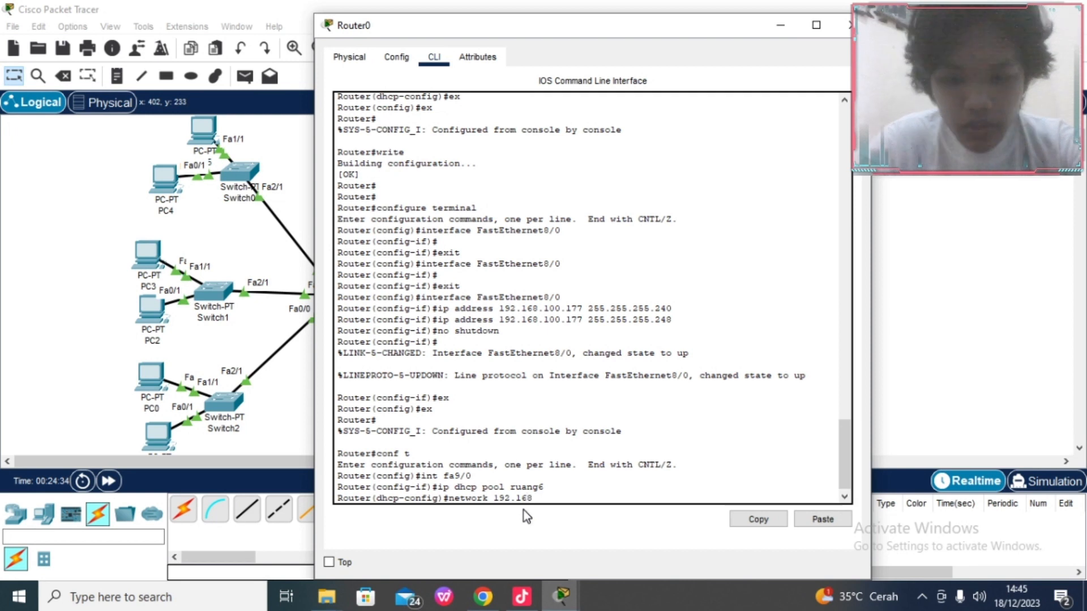
type(".100")
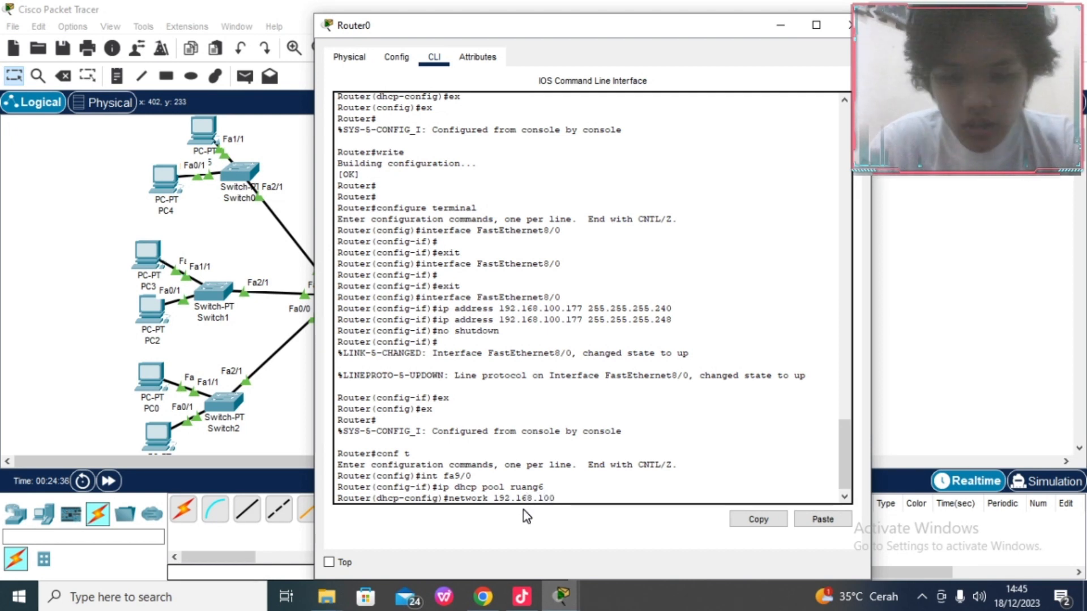
type(".184")
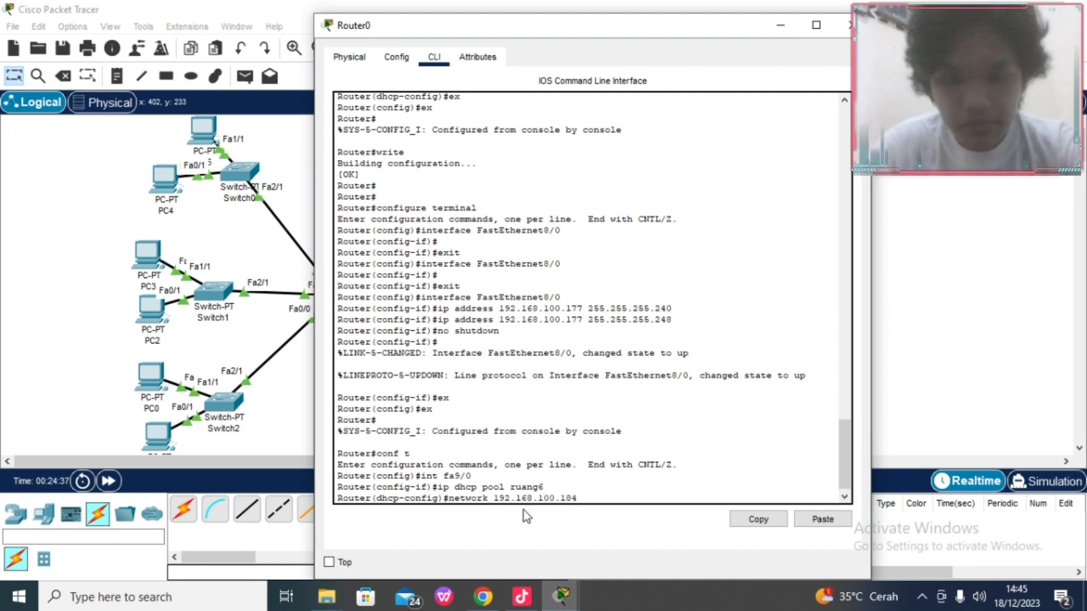
type(" 255.")
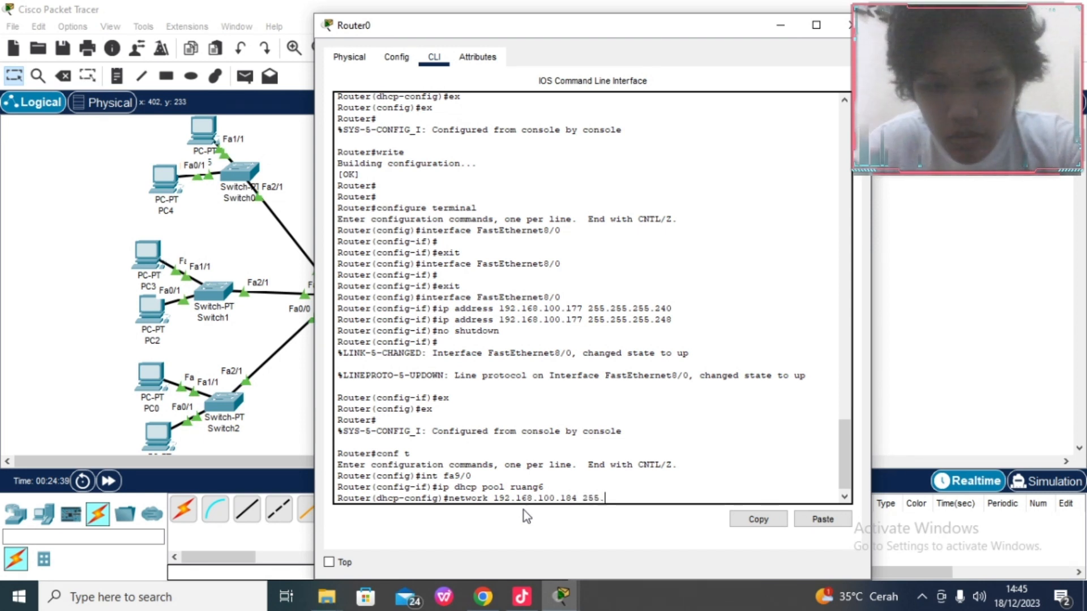
type("255")
type(".255.")
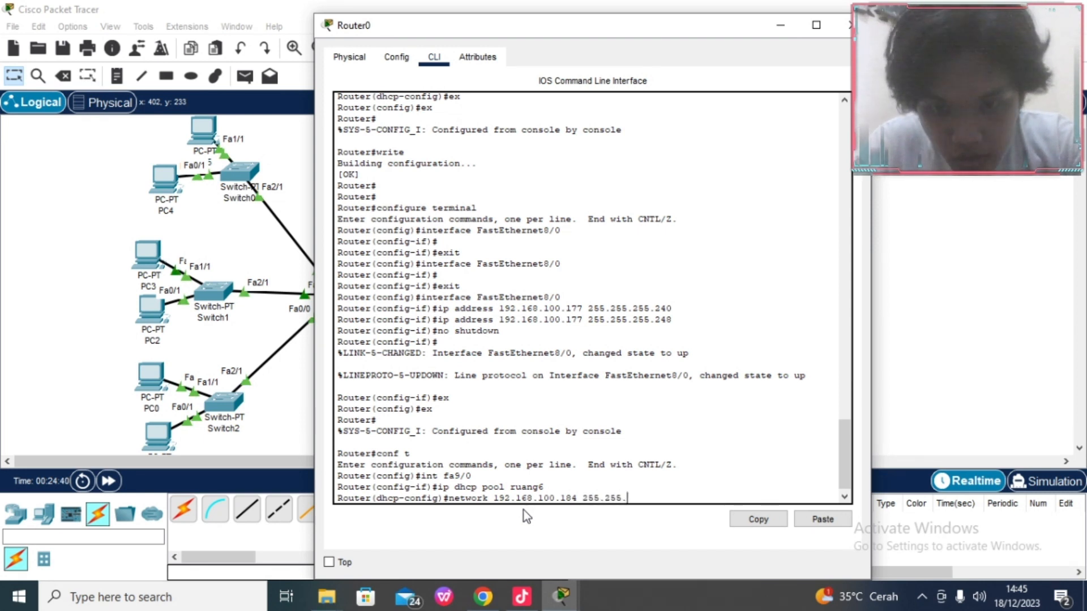
type("/24")
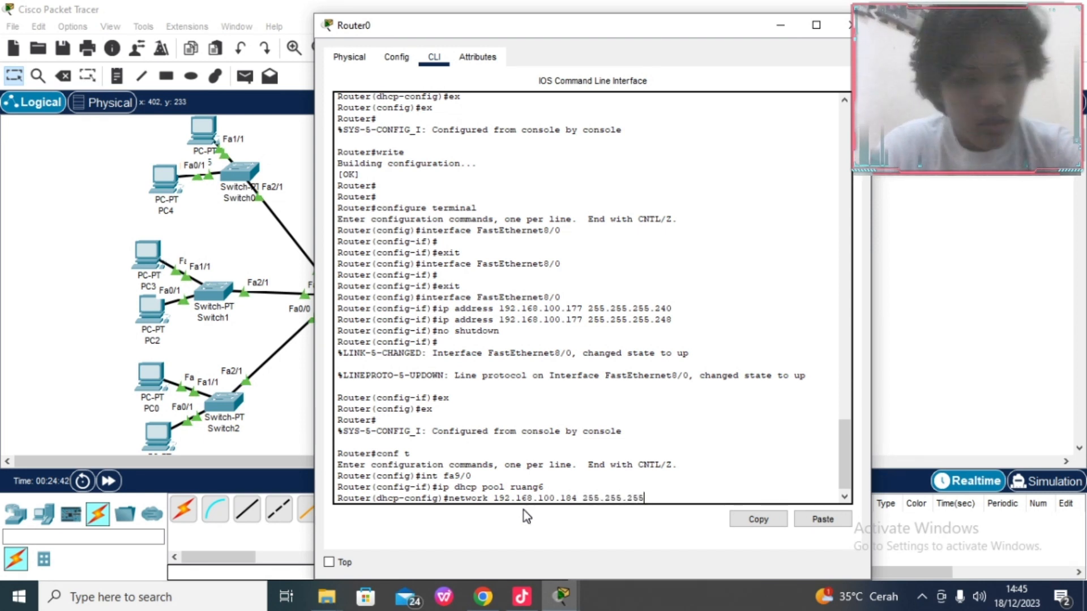
type("8")
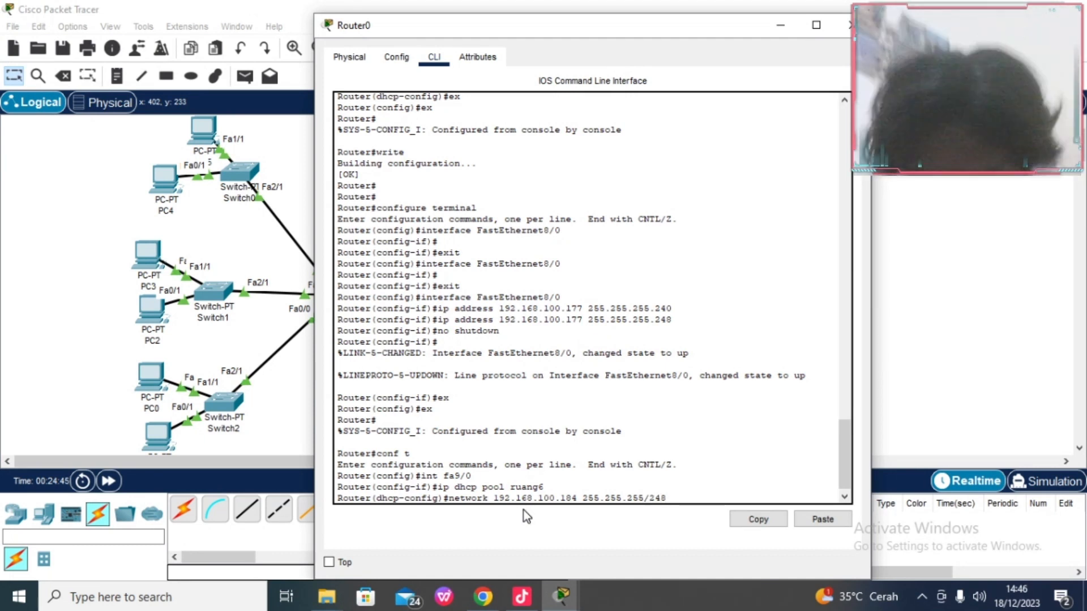
key("Left")
key("Left")
key("Left")
key("BackSpace")
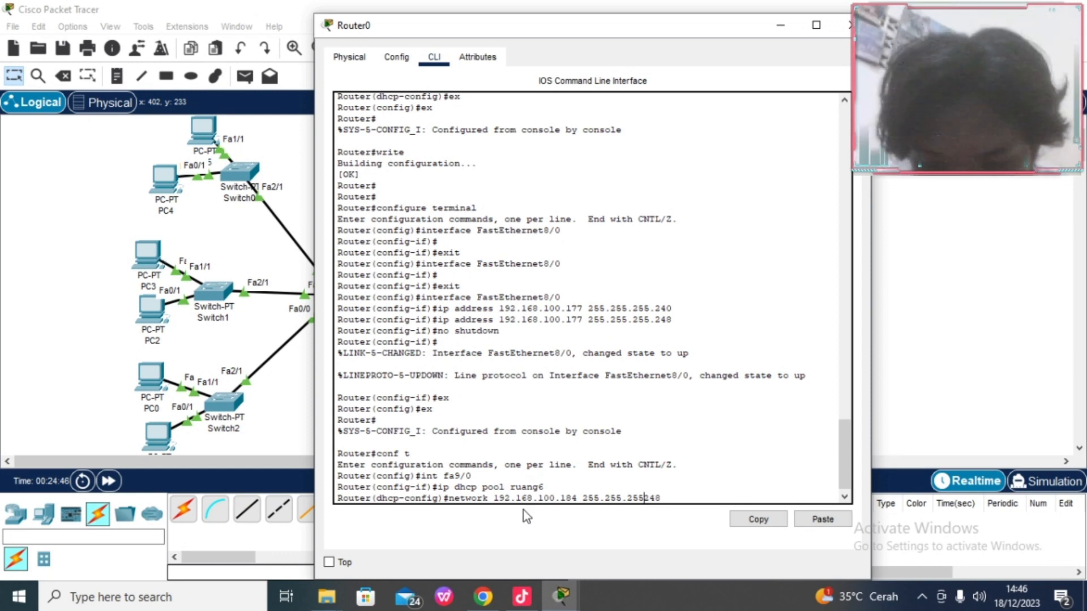
type(".")
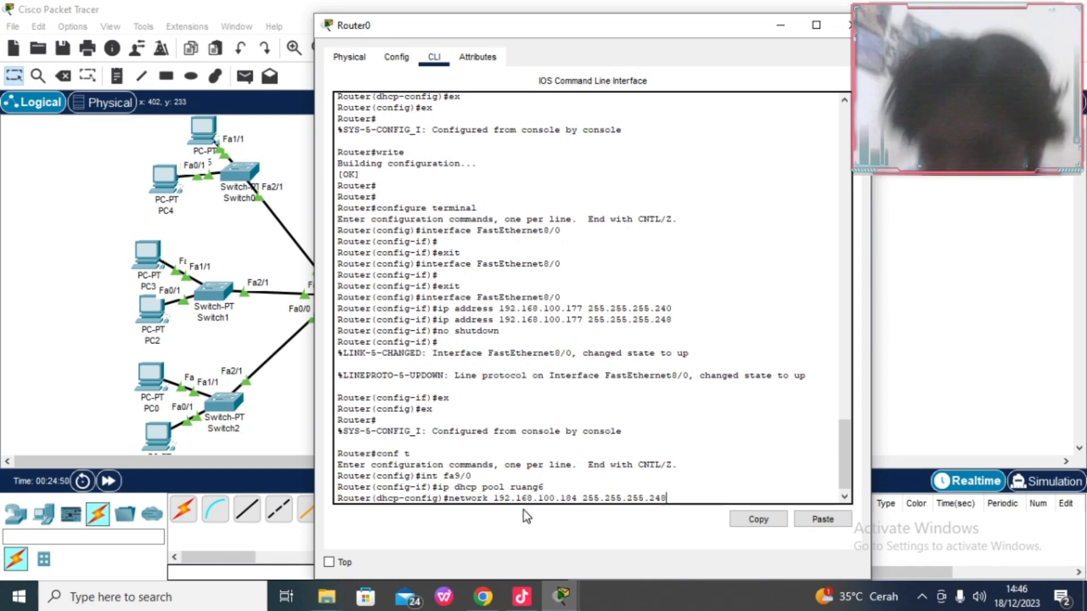
key("Return")
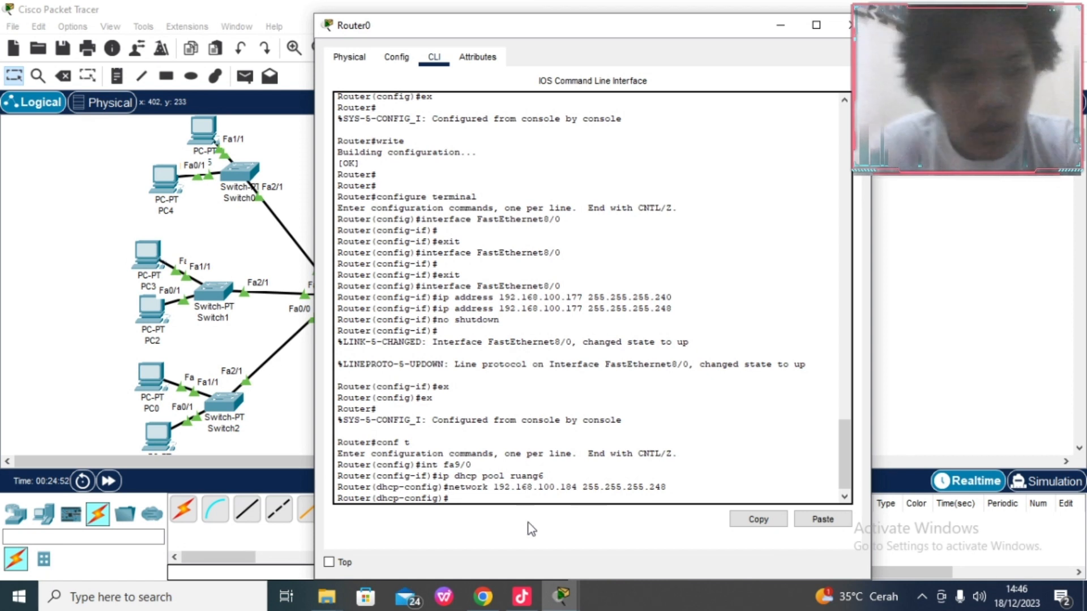
Step: Set the ruang6 pool's default router to 192.168.100.185
type("defa")
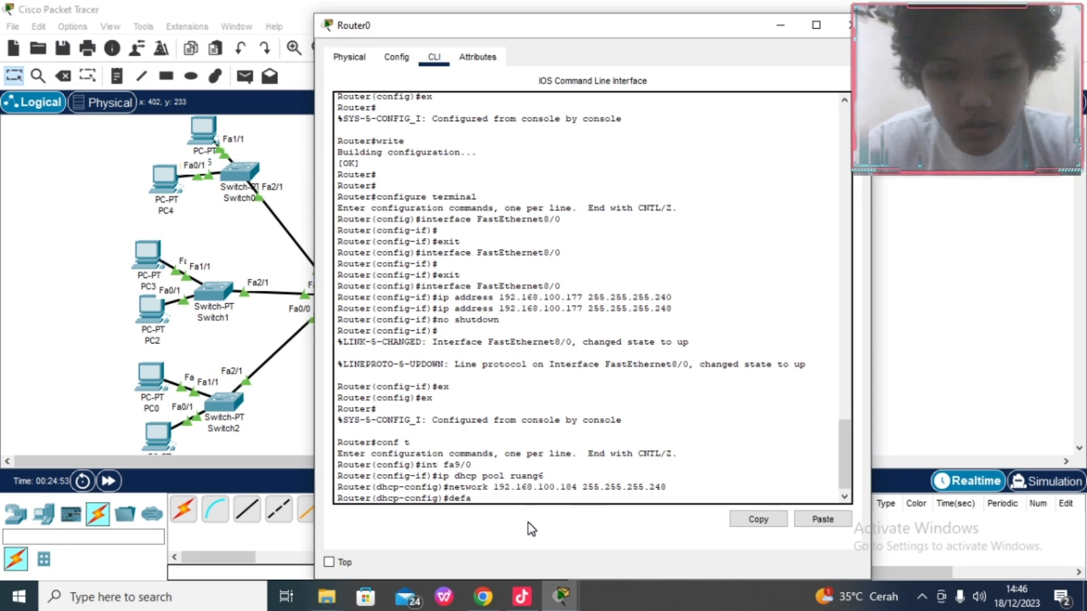
type("ult rou")
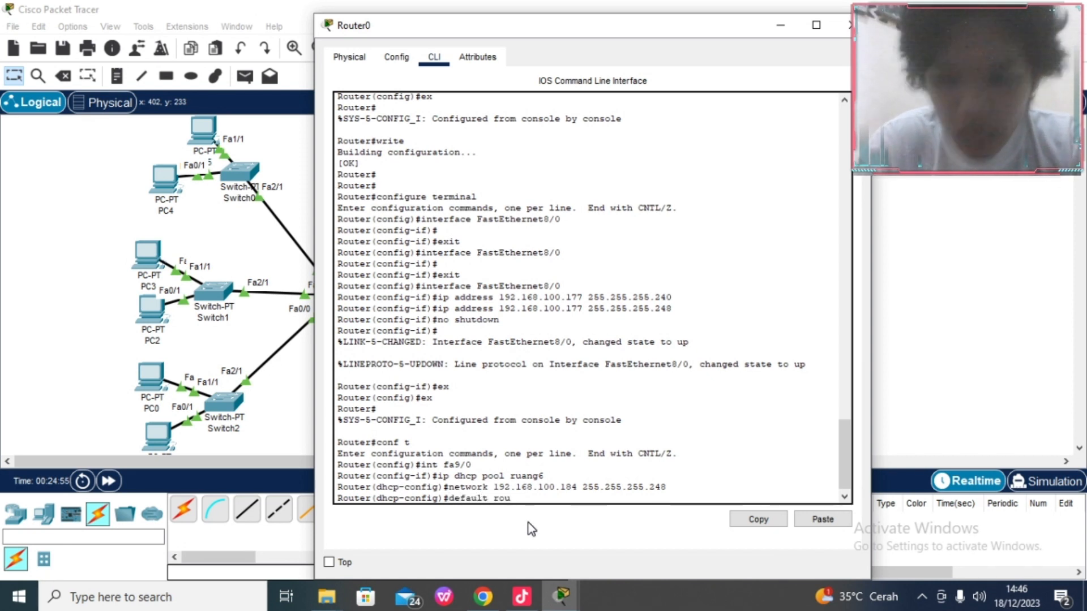
key("BackSpace")
key("BackSpace")
key("BackSpace")
key("BackSpace")
type("-rou")
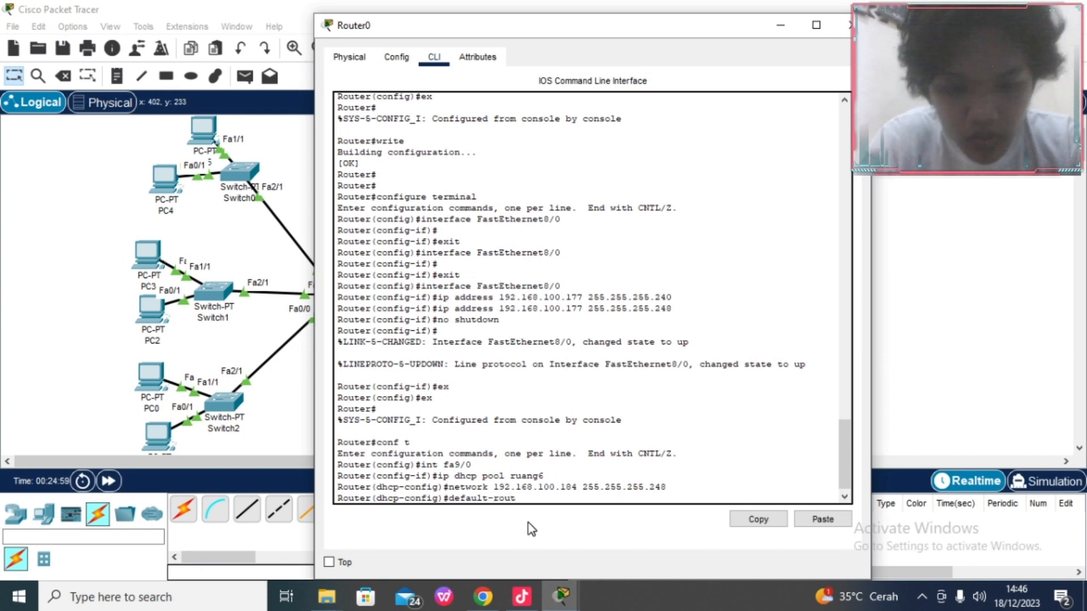
type("ter")
type(" 192")
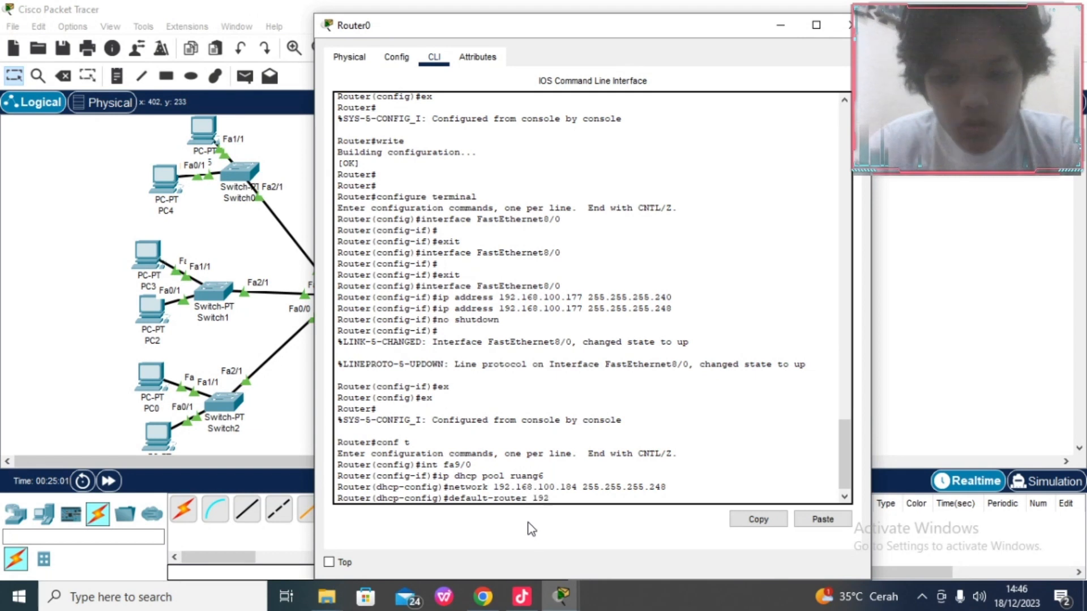
type(".168.100")
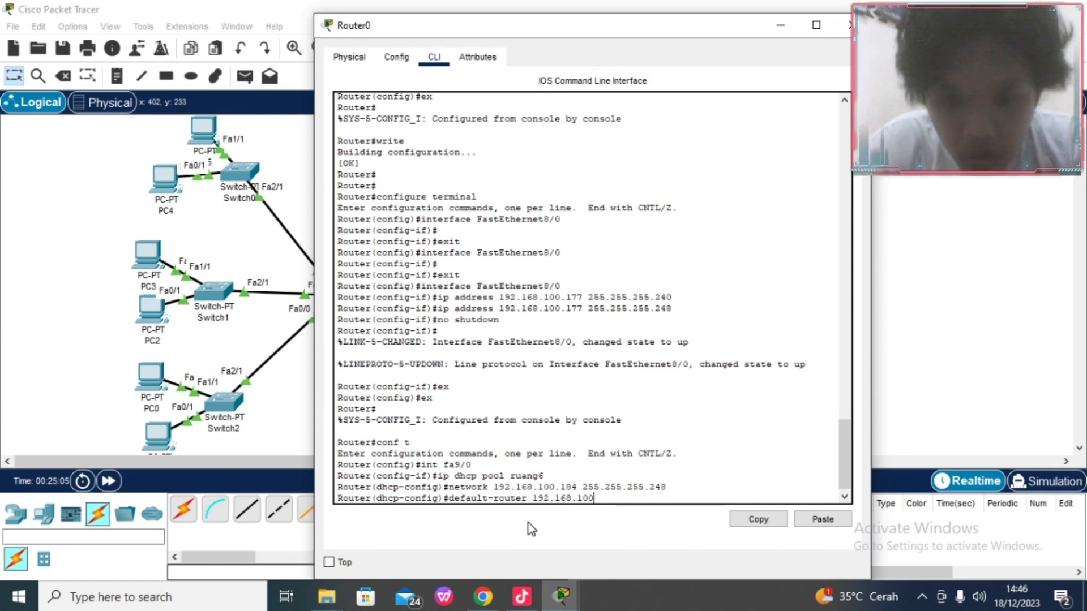
type(".")
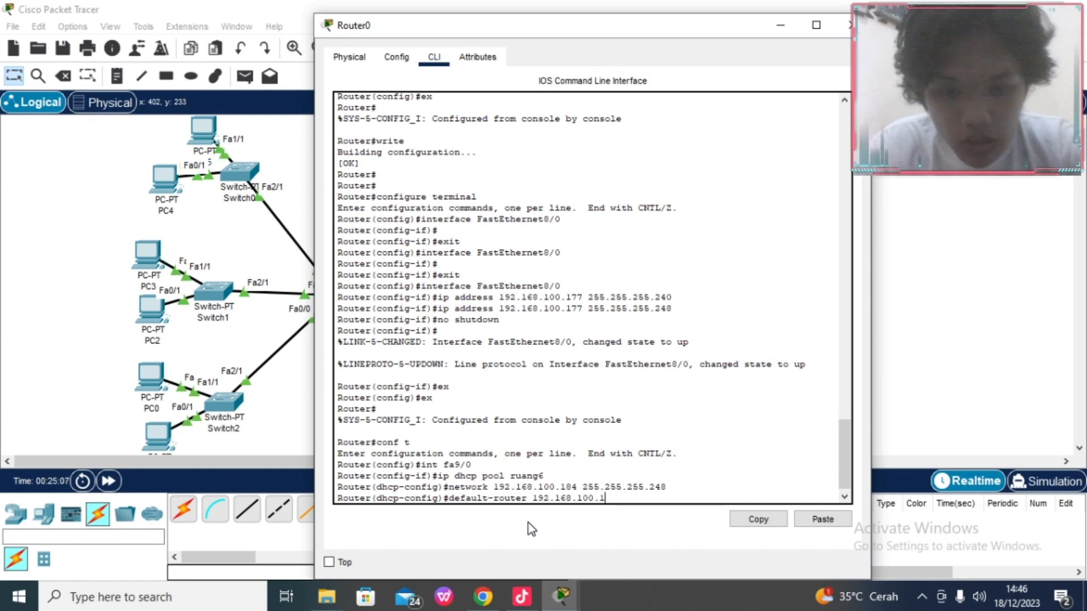
type("185")
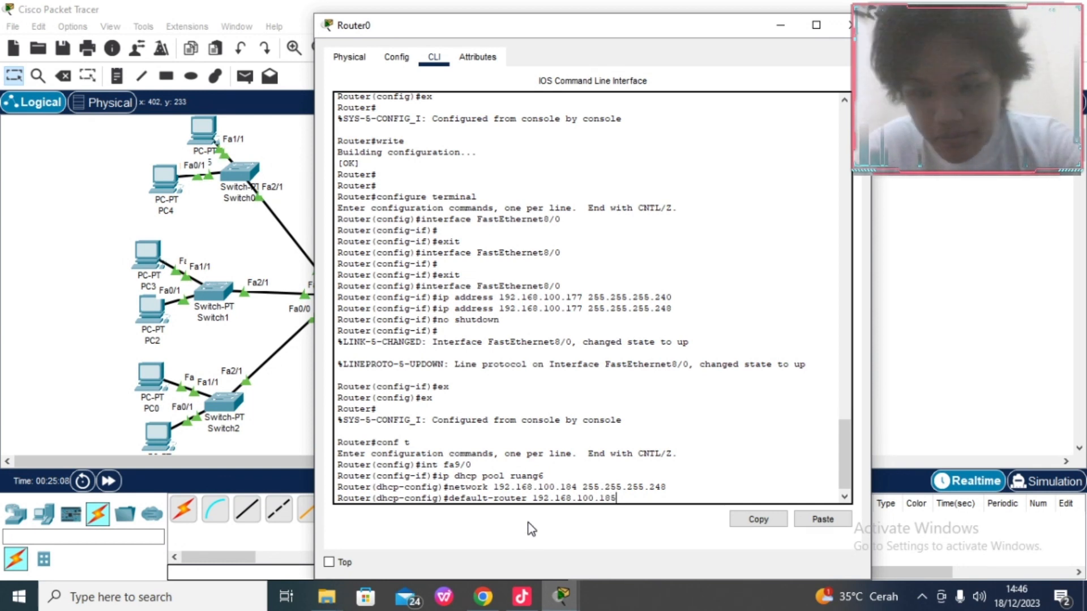
key("Return")
Step: Set the ruang6 pool's DNS server to 8.8.8.8
type("dns-s")
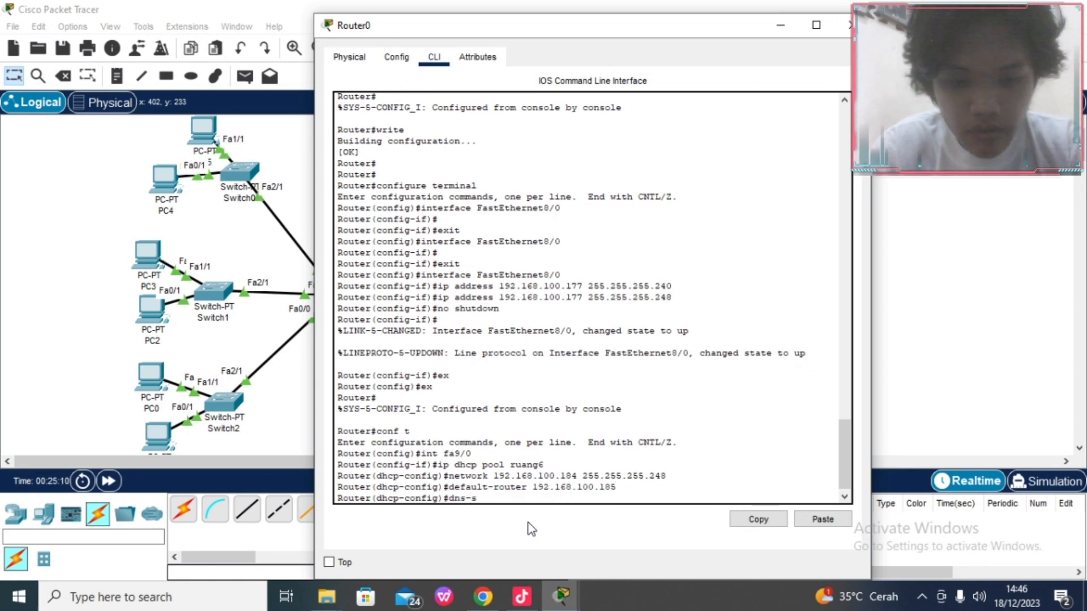
type("erver 8.8.8.")
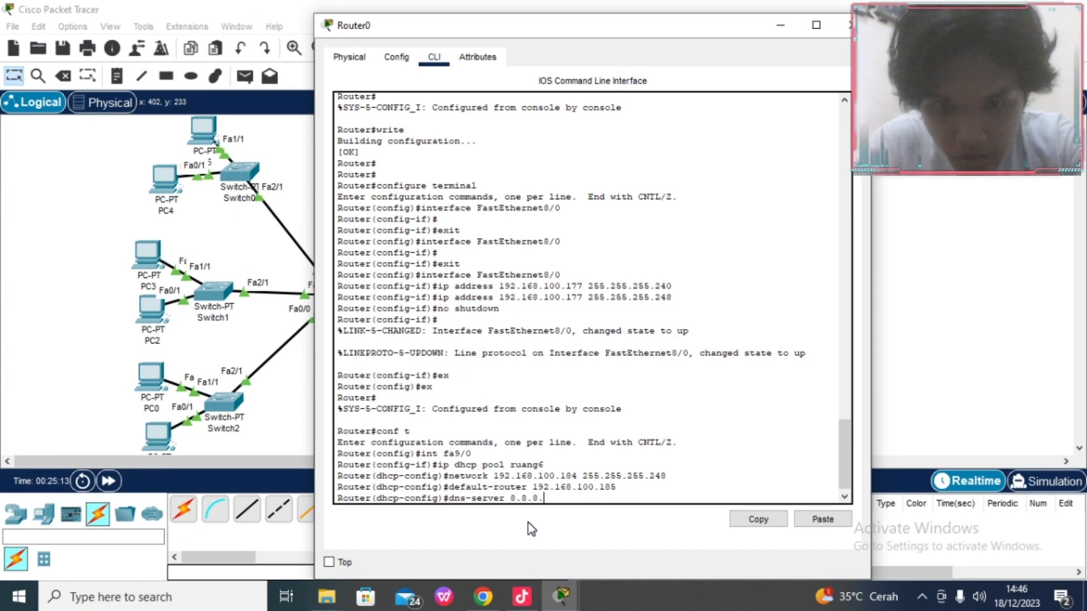
type("8")
key("Return")
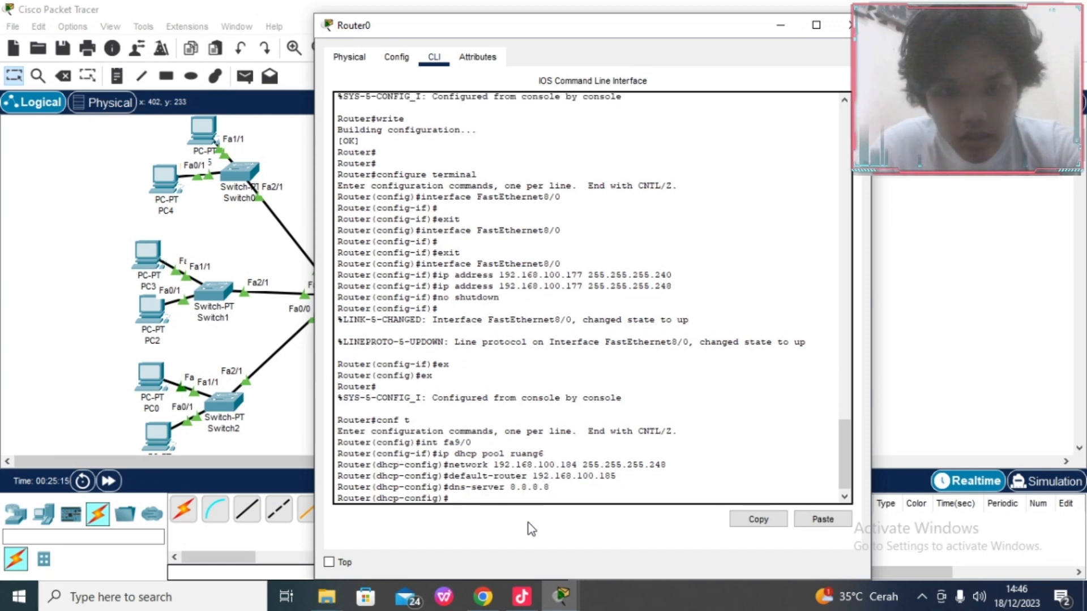
Step: Exit DHCP and global configuration to the privileged prompt and save the router configuration with write
type("ex")
key("Return")
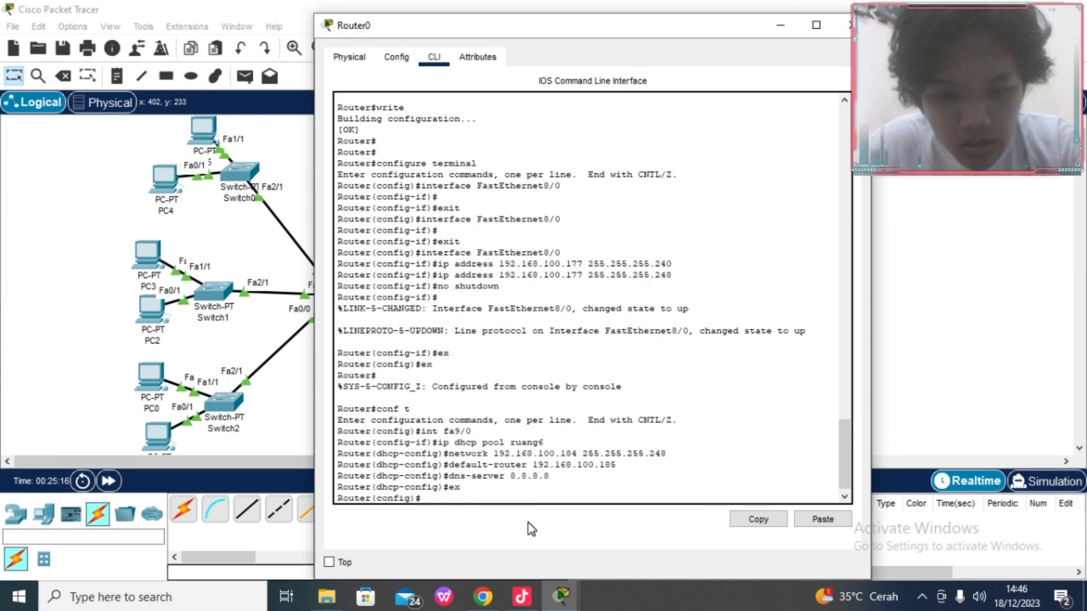
type("ex")
key("Return")
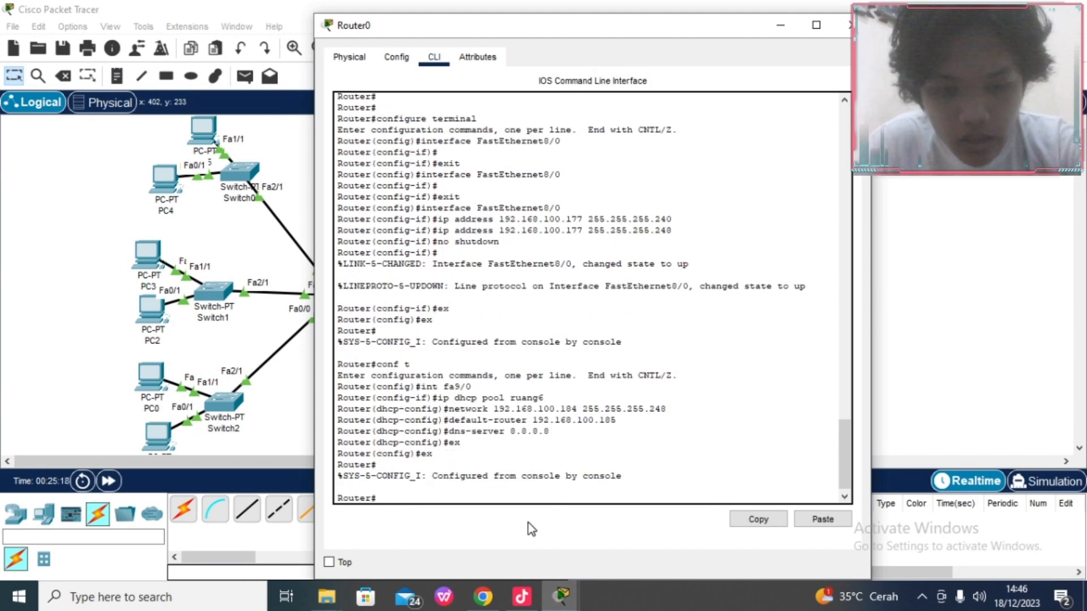
type("wri")
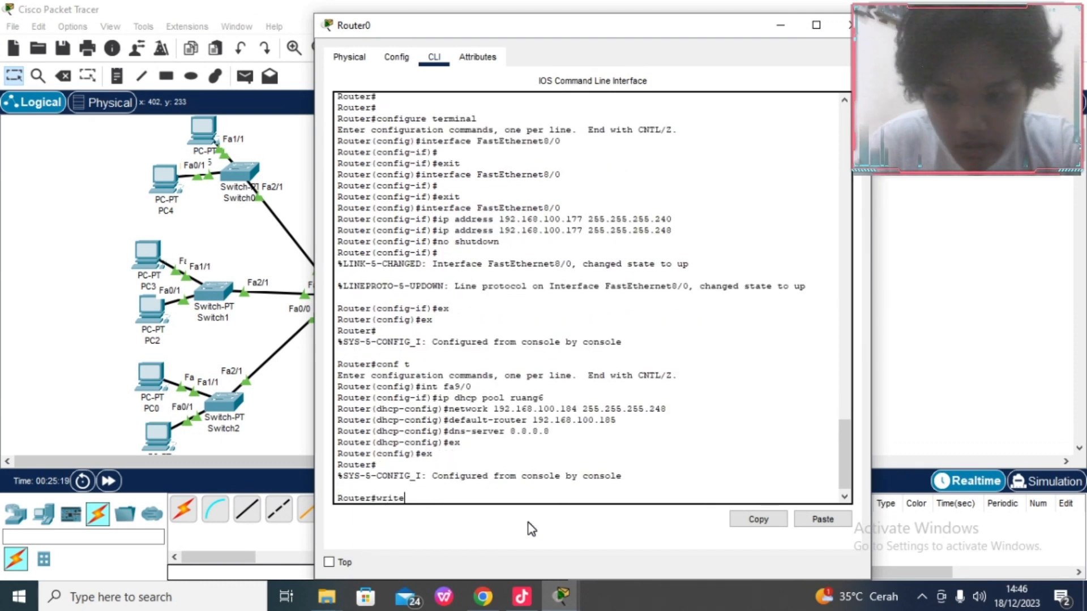
type("te")
key("Return")
Step: Set the IPv4 address of the router's FastEthernet9/0 interface to 192.168.100.185
left_click(398, 57)
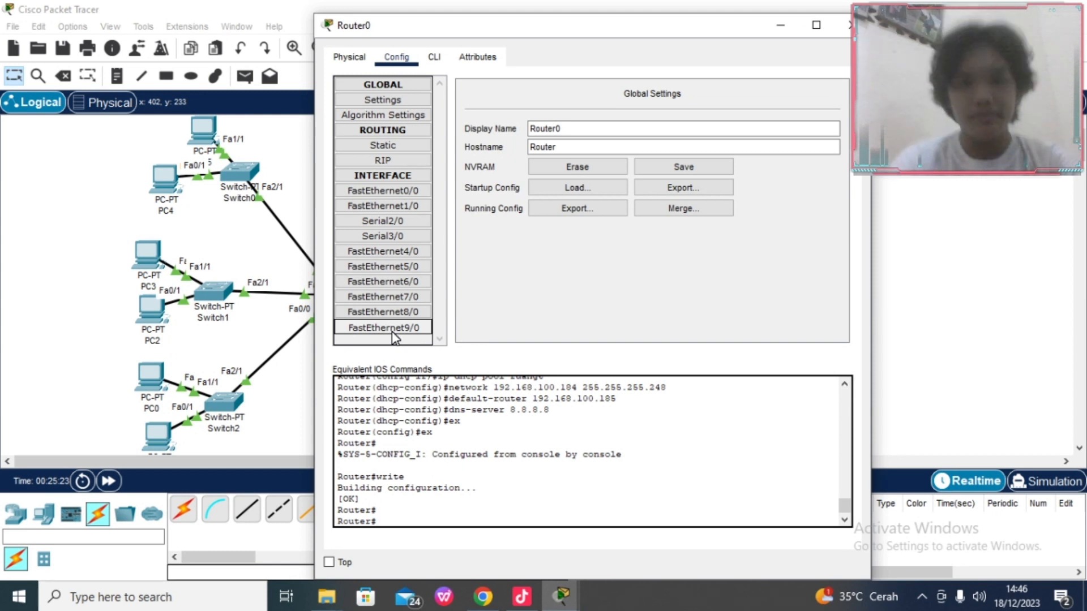
left_click(392, 332)
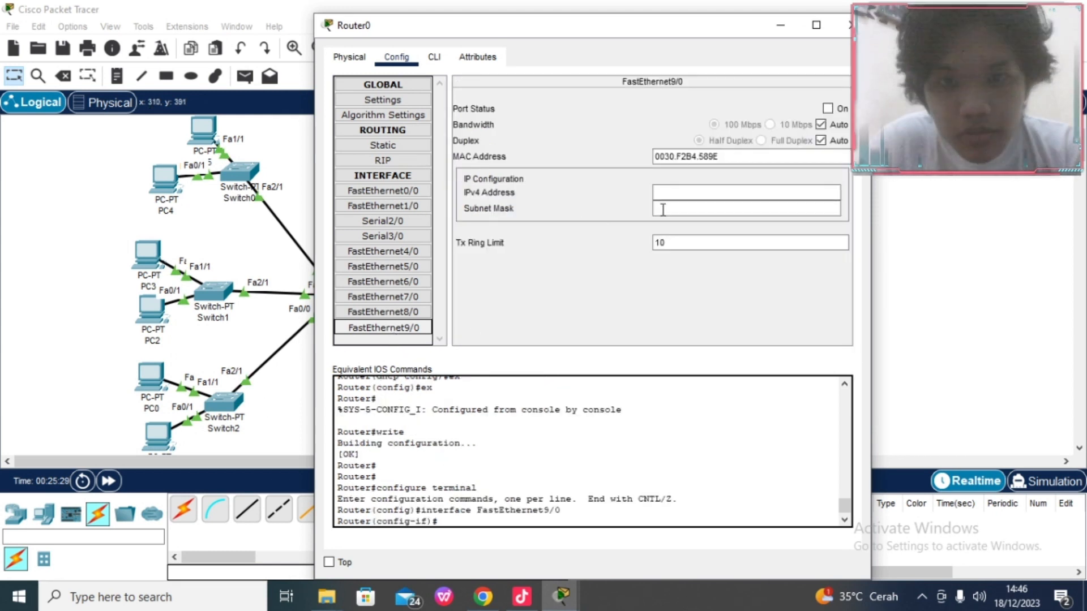
left_click(694, 193)
type("1")
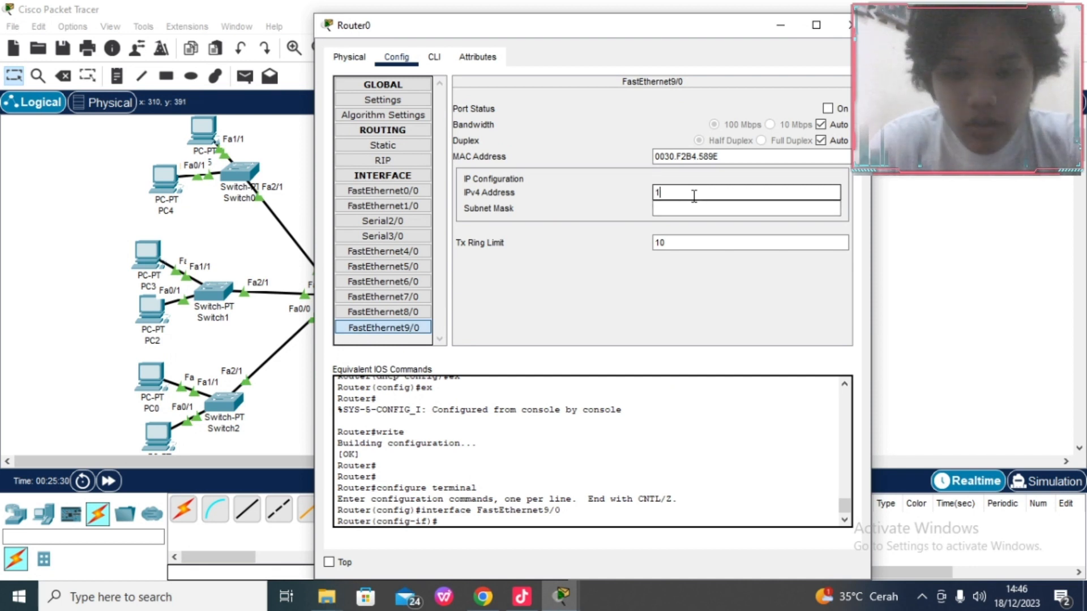
type("92.16")
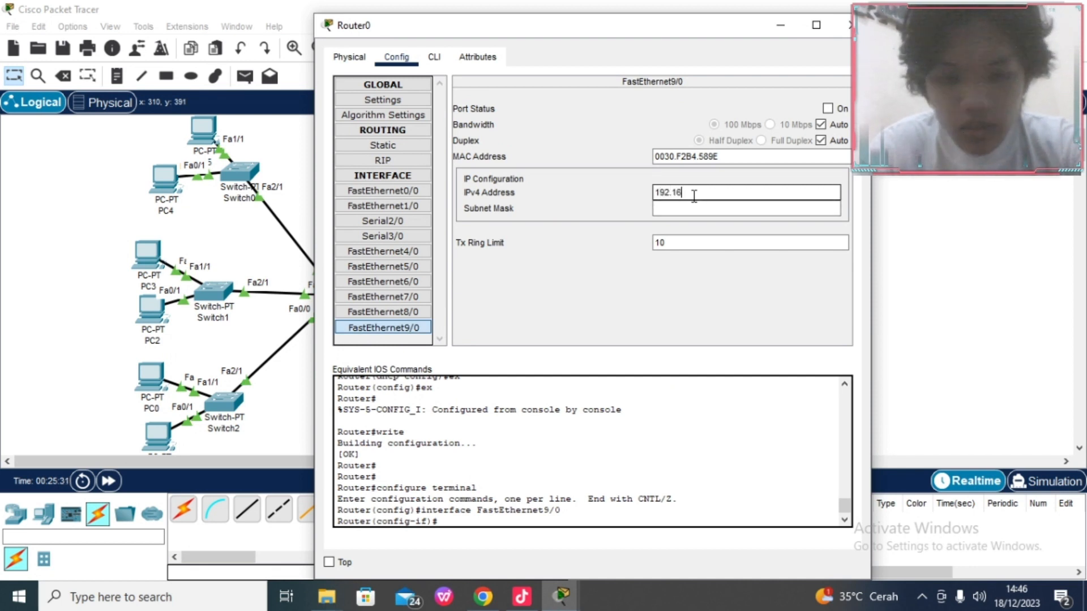
type("8.100")
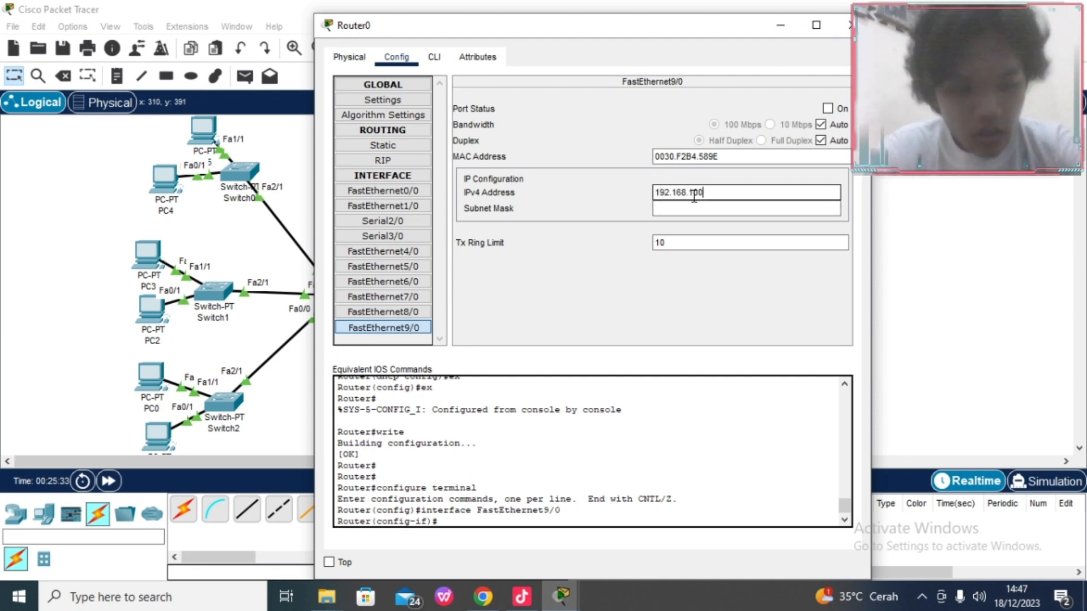
type(".18")
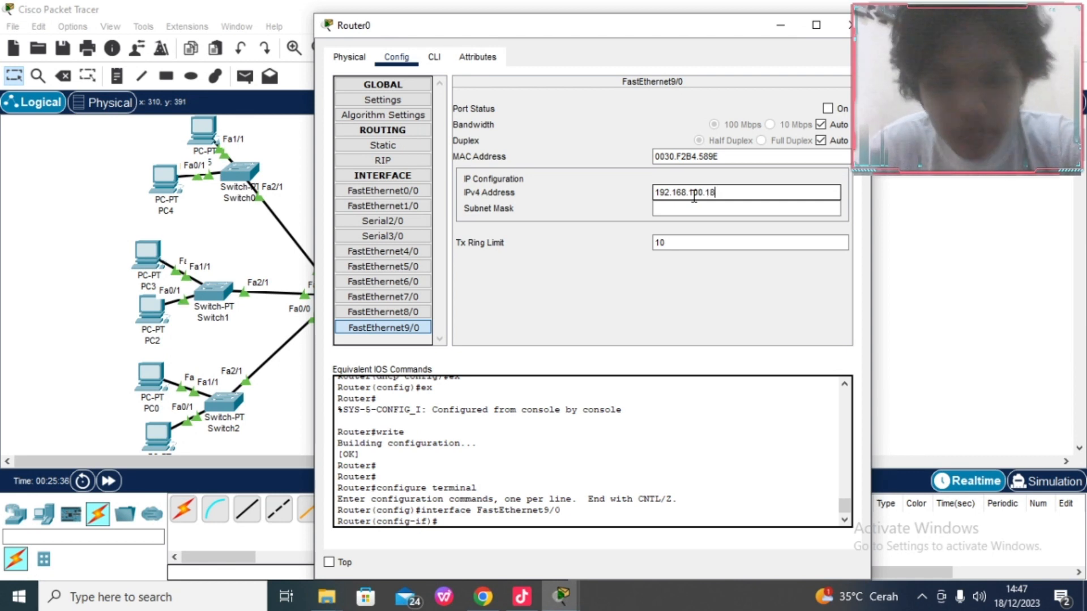
type("5")
Step: Set FastEthernet9/0's subnet mask to 255.255.255.248, turn its port on and close the router's window
left_click(731, 210)
type("255.255.255.248")
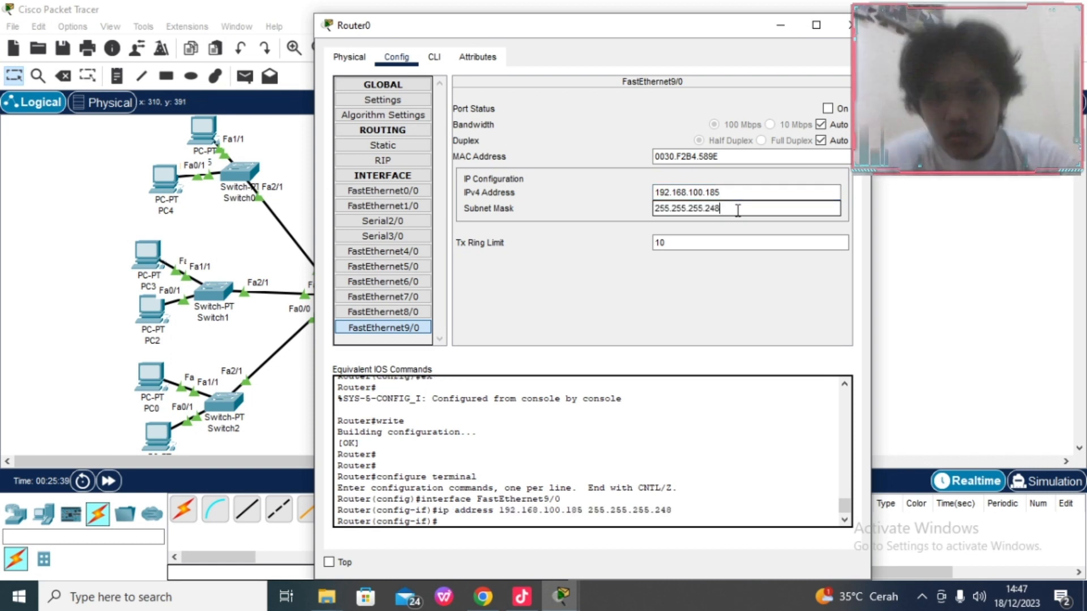
left_click(828, 108)
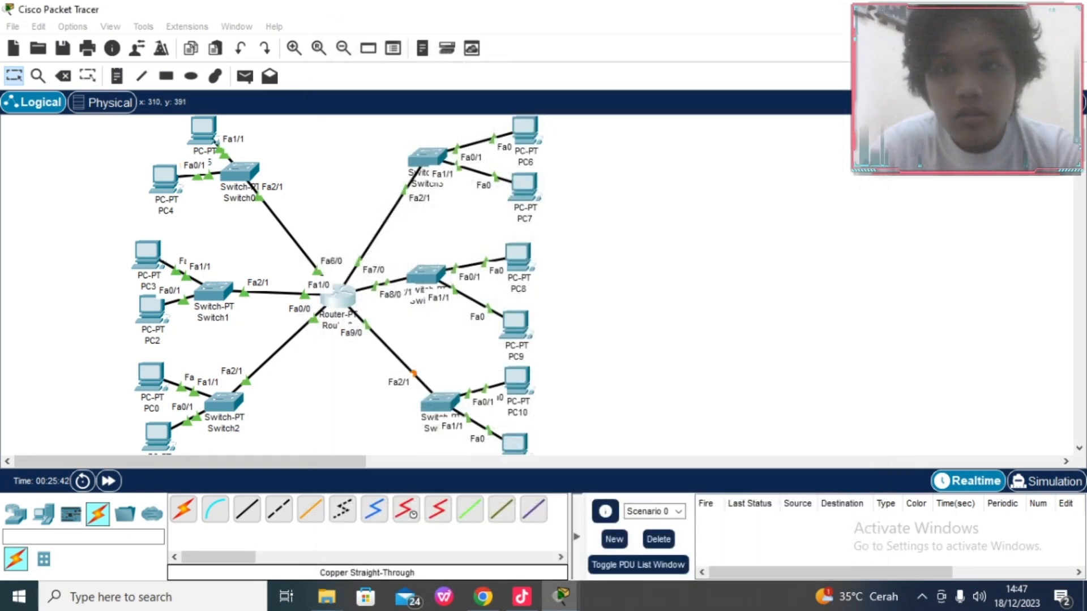
left_click(847, 25)
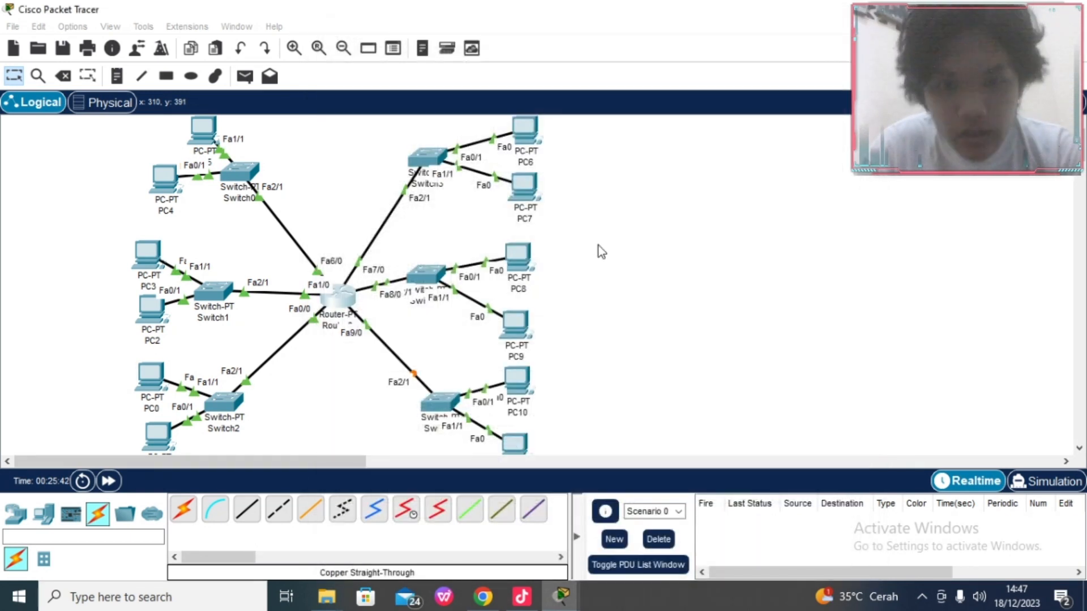
Step: Open PC10's IP configuration and set its IPv4 addressing to DHCP
left_click(517, 377)
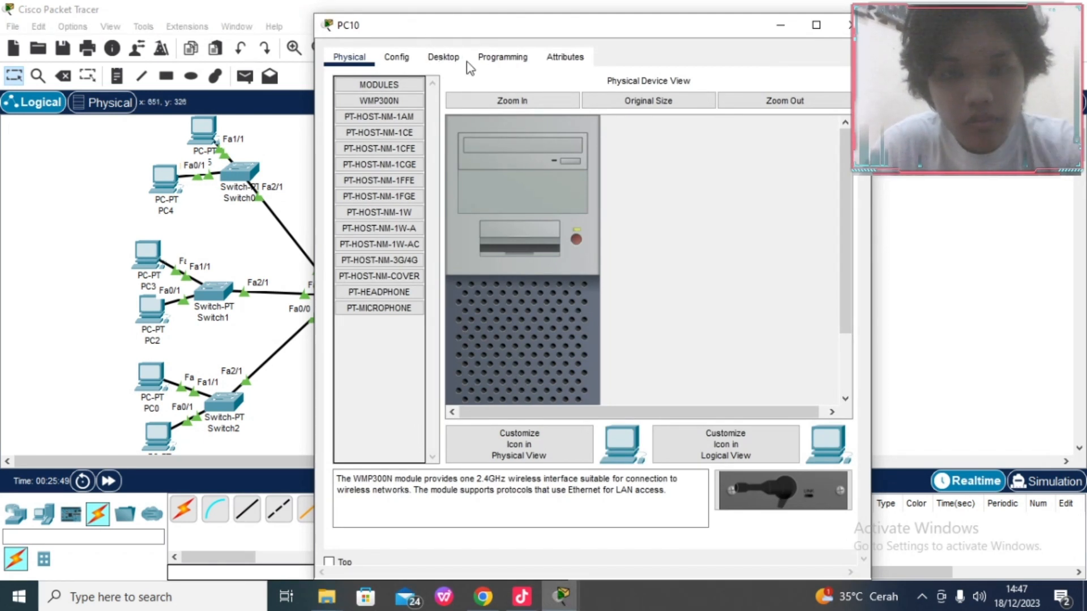
left_click(444, 55)
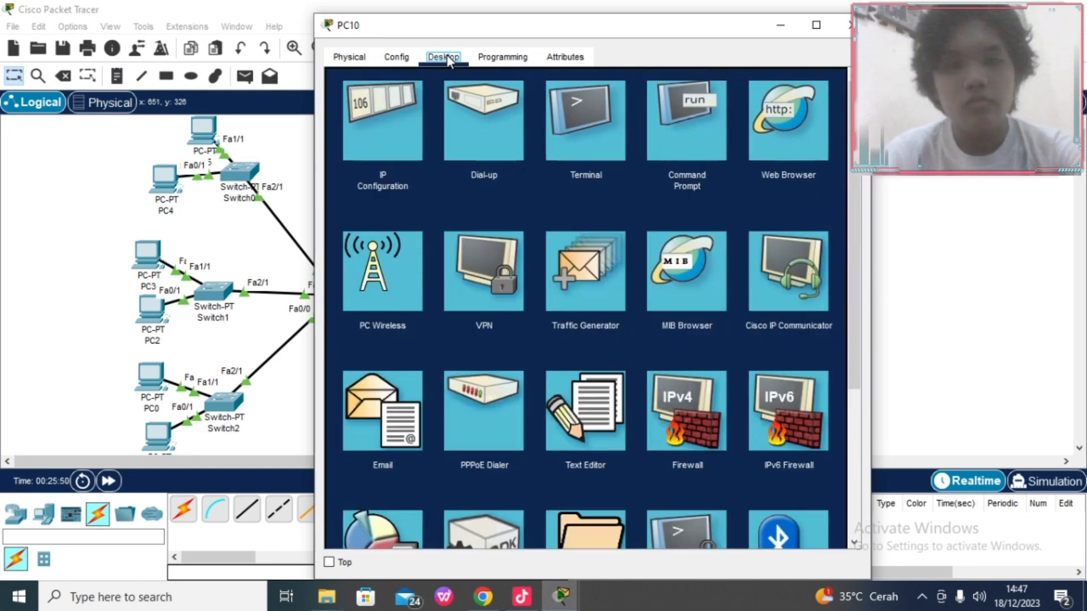
left_click(393, 112)
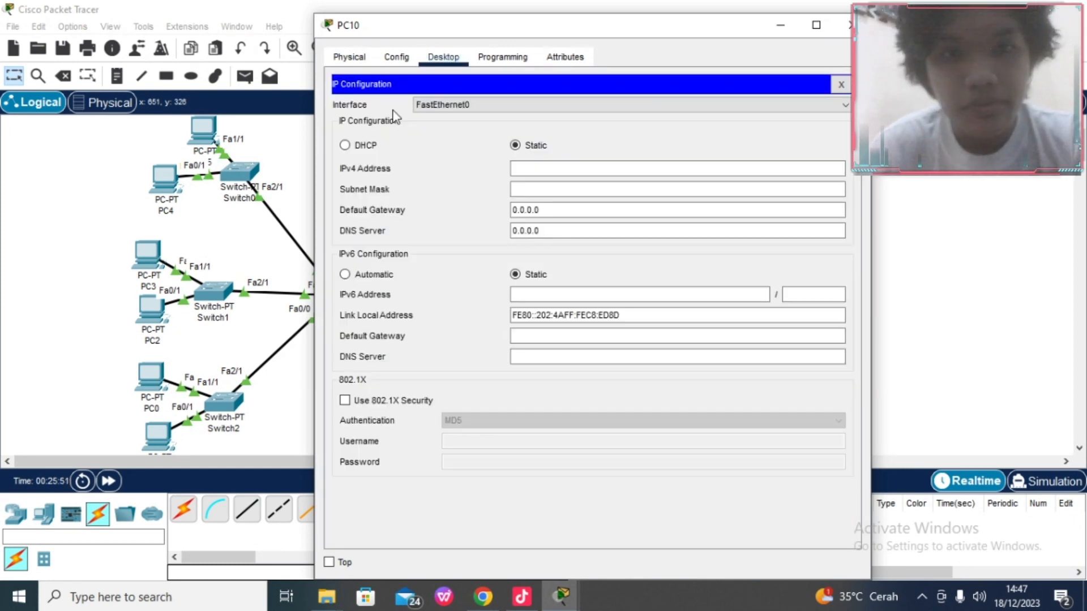
left_click(345, 145)
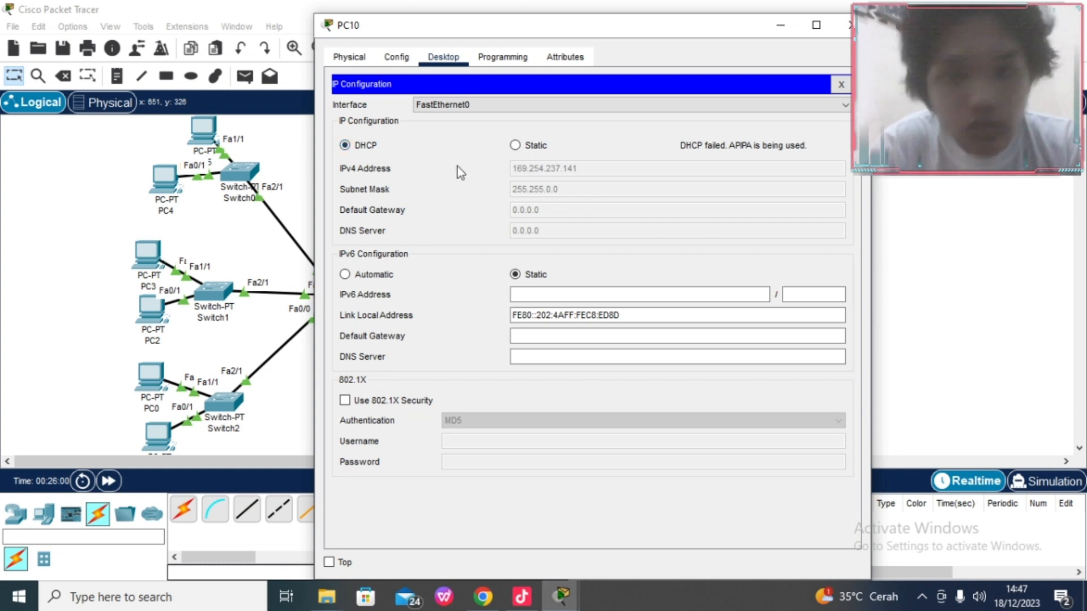
Step: Repeat PC10's address request by switching between static and DHCP, leave it on DHCP, and close its window
left_click(516, 146)
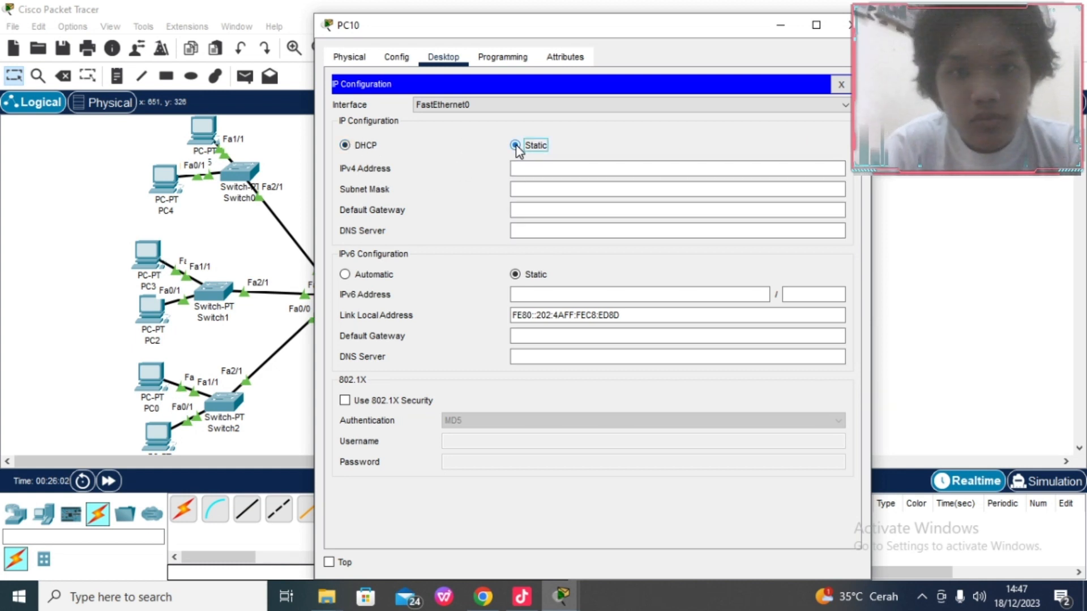
left_click(356, 147)
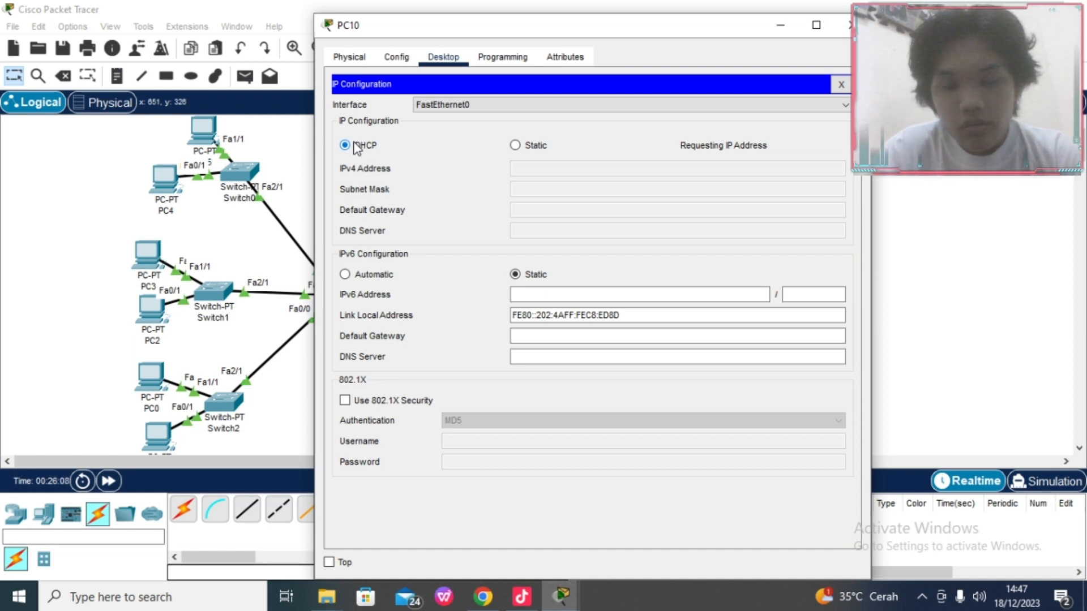
left_click(516, 146)
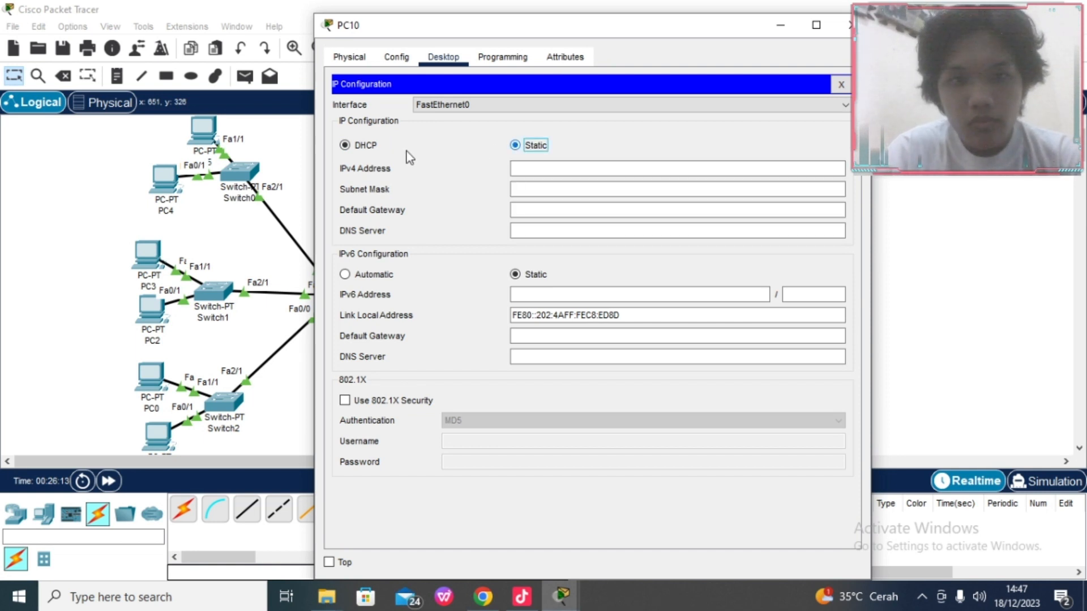
left_click(345, 146)
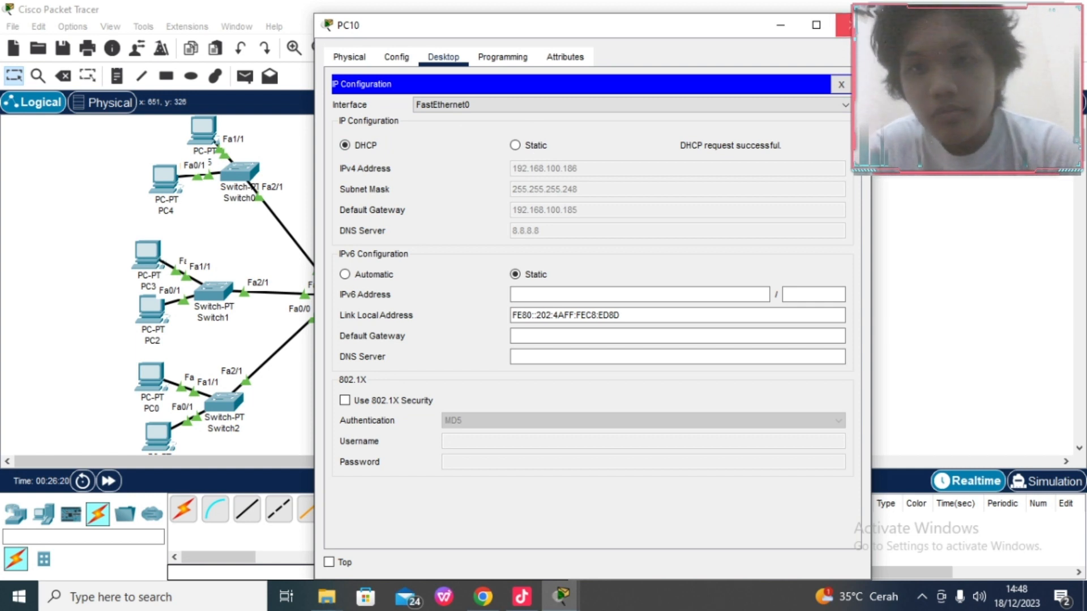
left_click(844, 25)
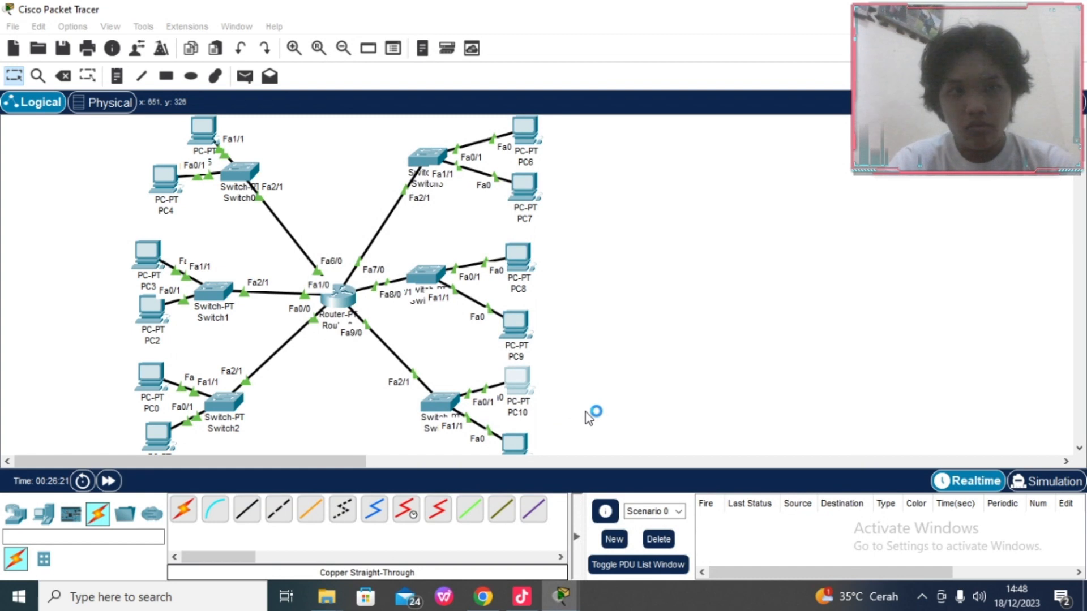
Step: Open PC11's IP configuration and set its IPv4 addressing to DHCP
left_click(520, 446)
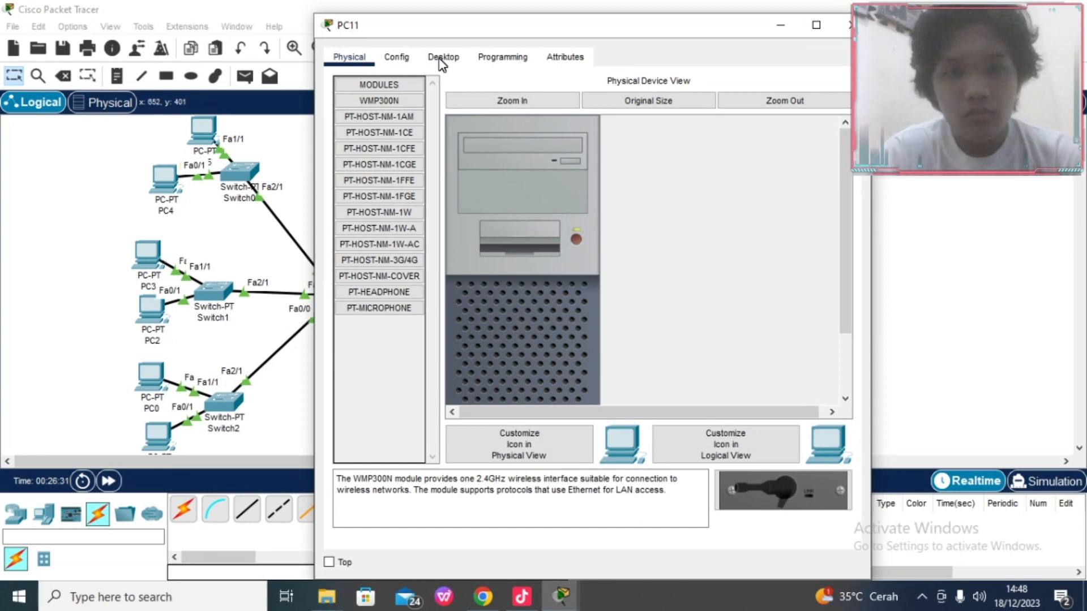
left_click(441, 59)
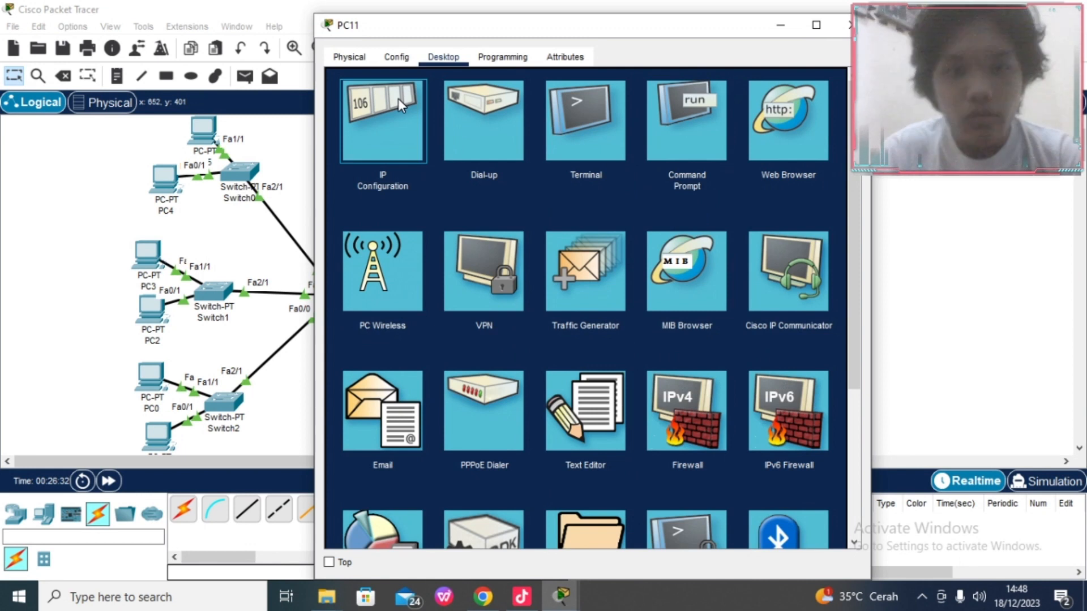
left_click(399, 98)
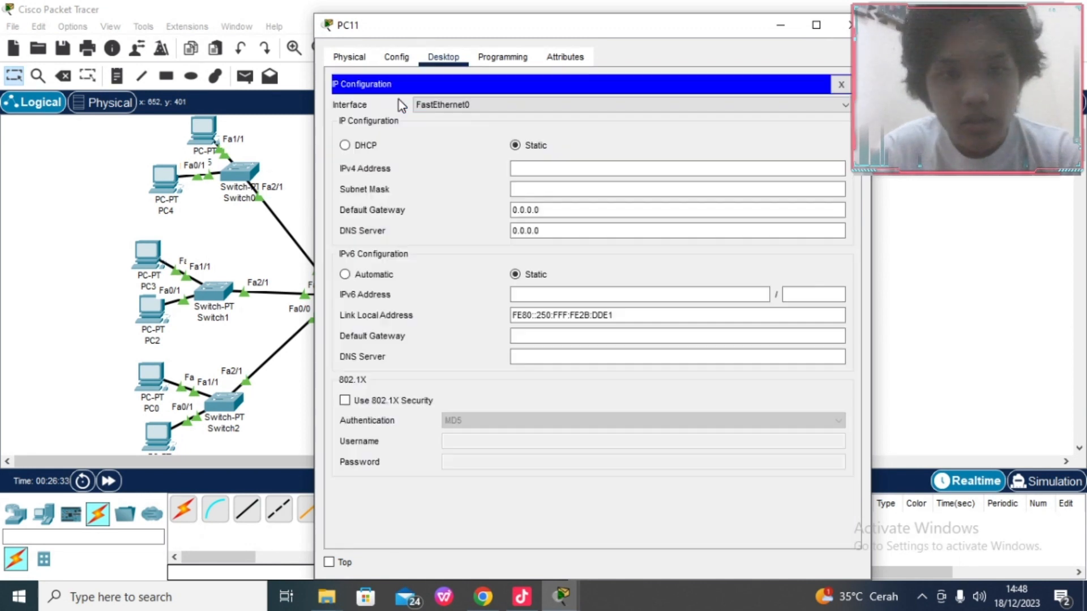
left_click(366, 149)
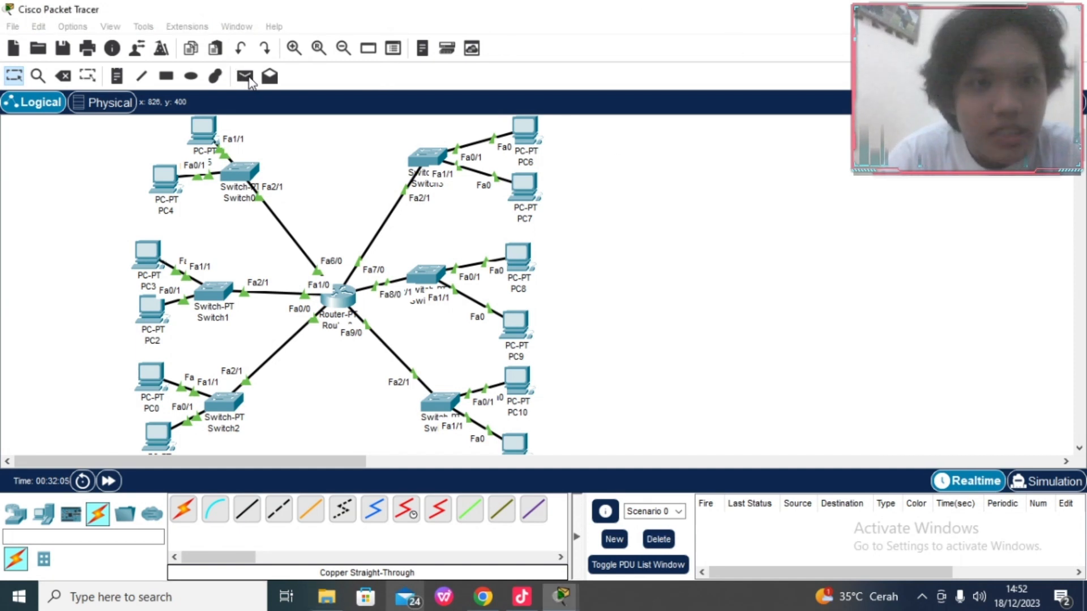
Step: Test connectivity between the two rooms by sending a simple PDU from PC5 to PC3
left_click(245, 79)
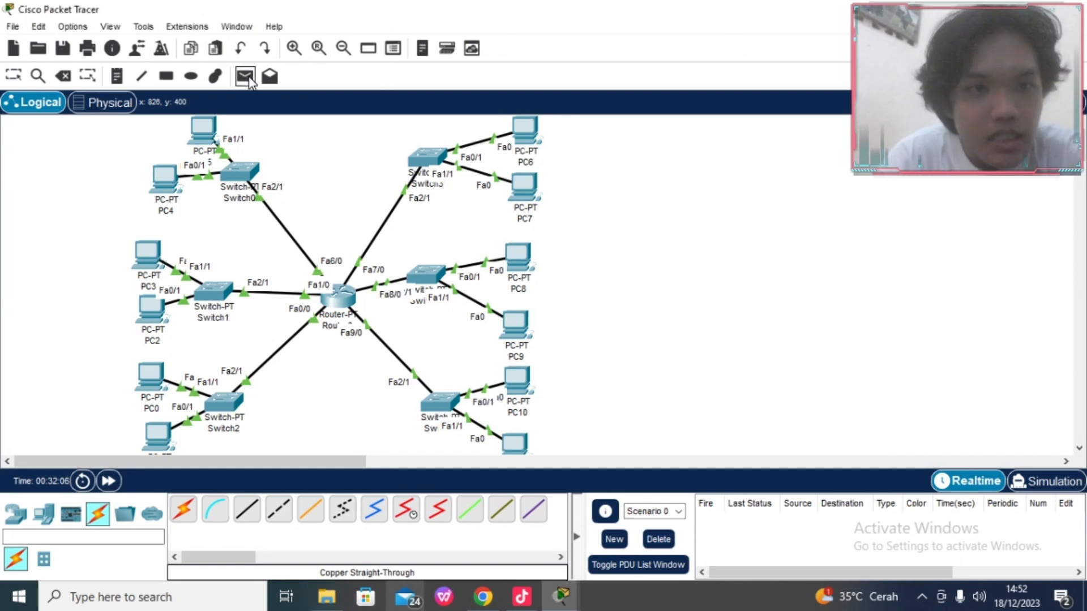
left_click(211, 127)
left_click(151, 259)
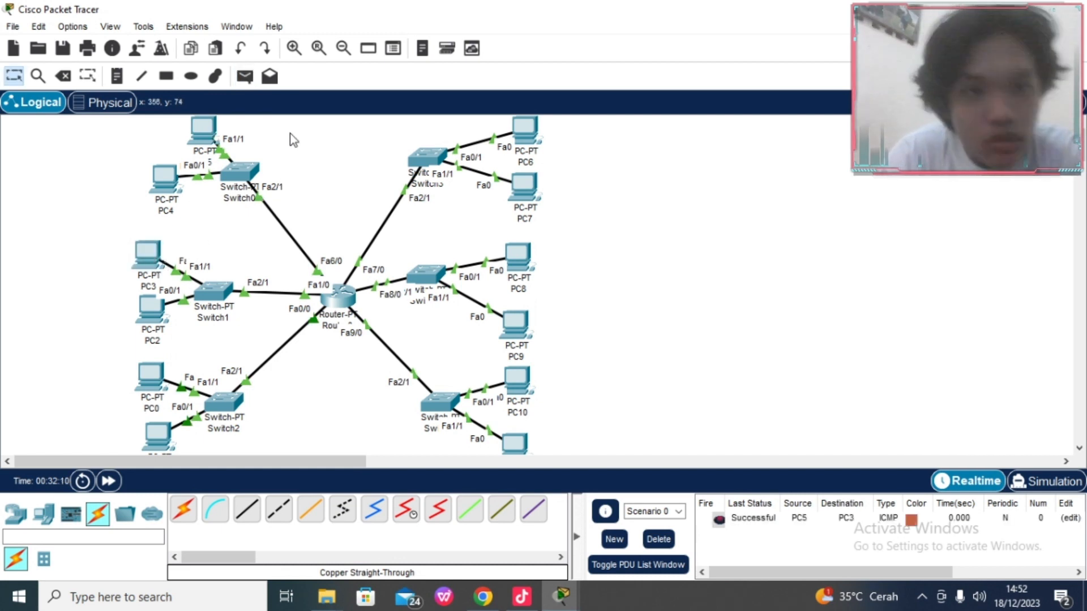
Step: Send a simple PDU from PC4 to PC2, and repeat the same test once more
left_click(245, 77)
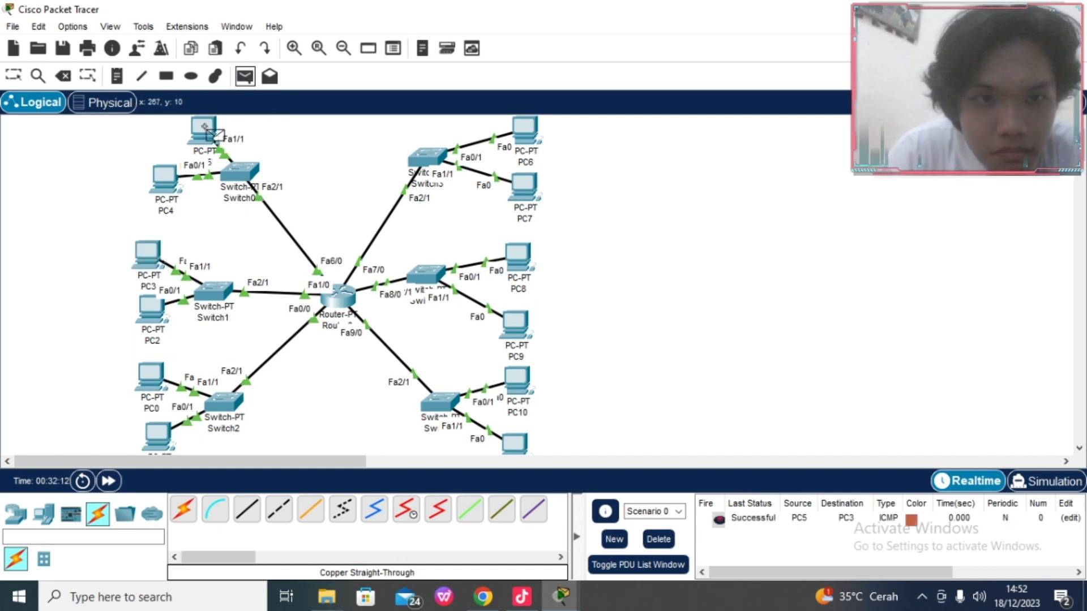
left_click(170, 180)
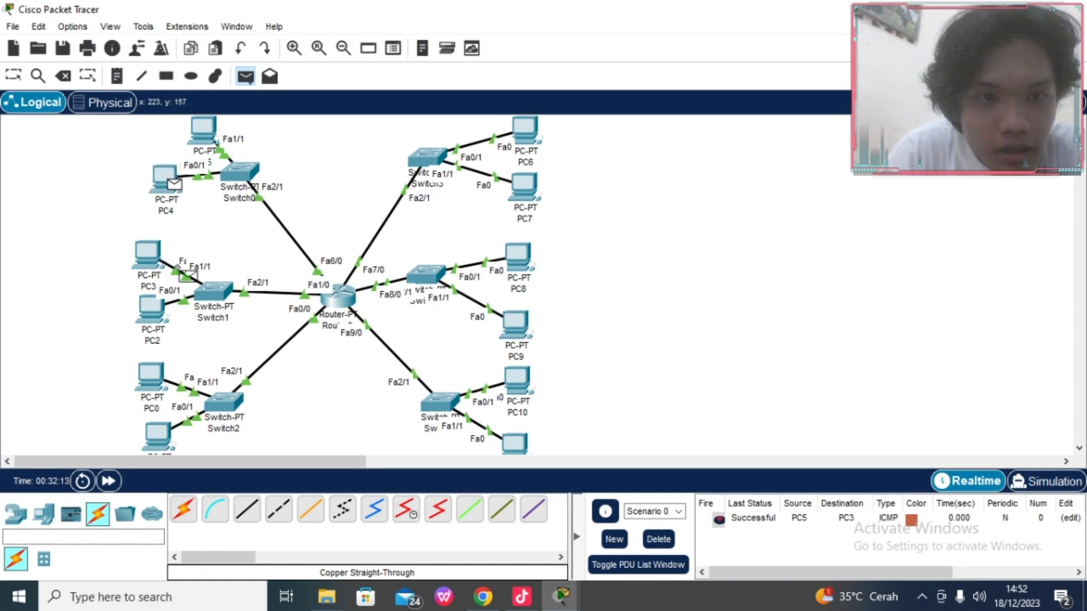
left_click(159, 319)
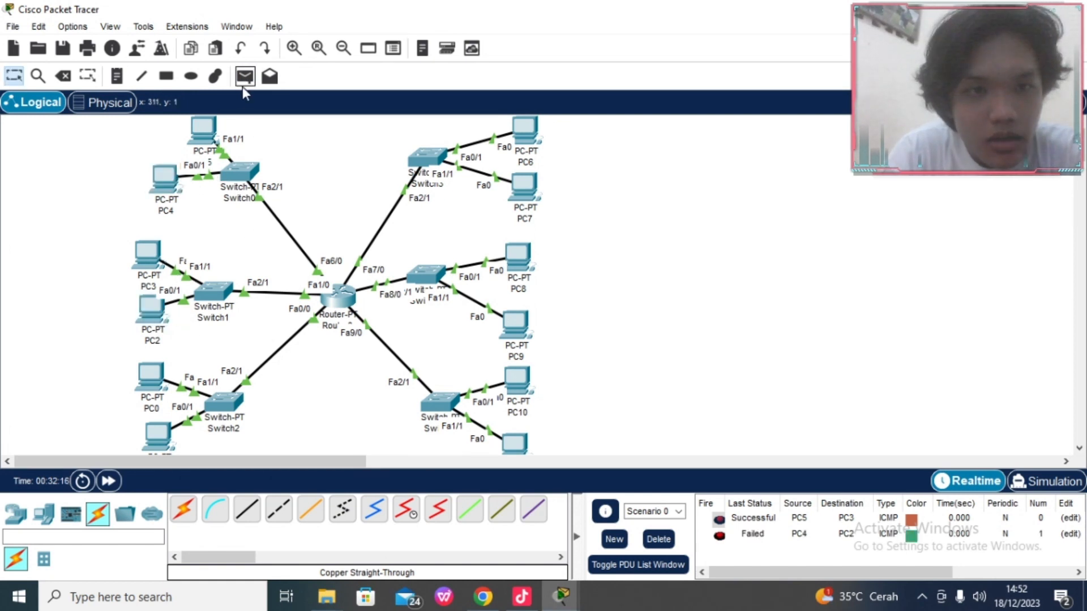
left_click(242, 85)
left_click(174, 184)
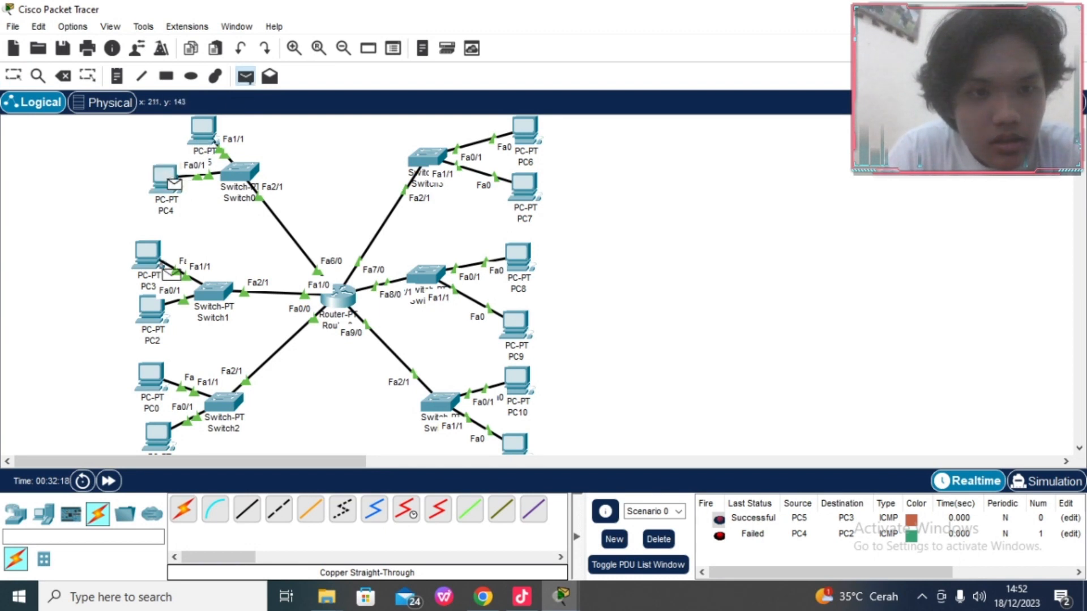
left_click(151, 321)
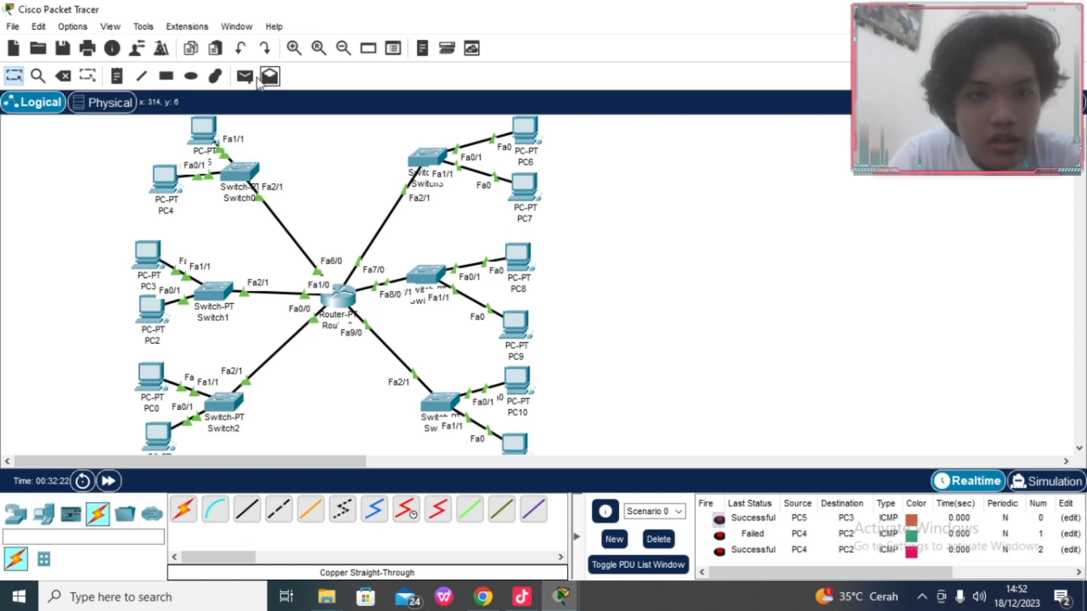
Step: Send a simple PDU from PC5 to PC6, and delete Scenario 0 to clear its list of PDUs
left_click(246, 77)
left_click(208, 134)
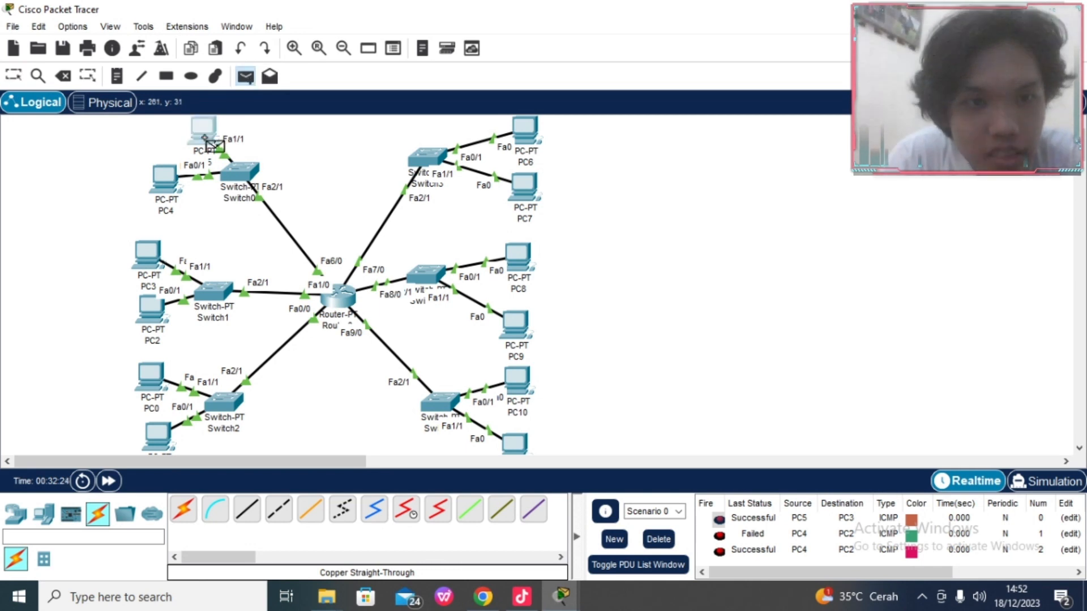
left_click(525, 131)
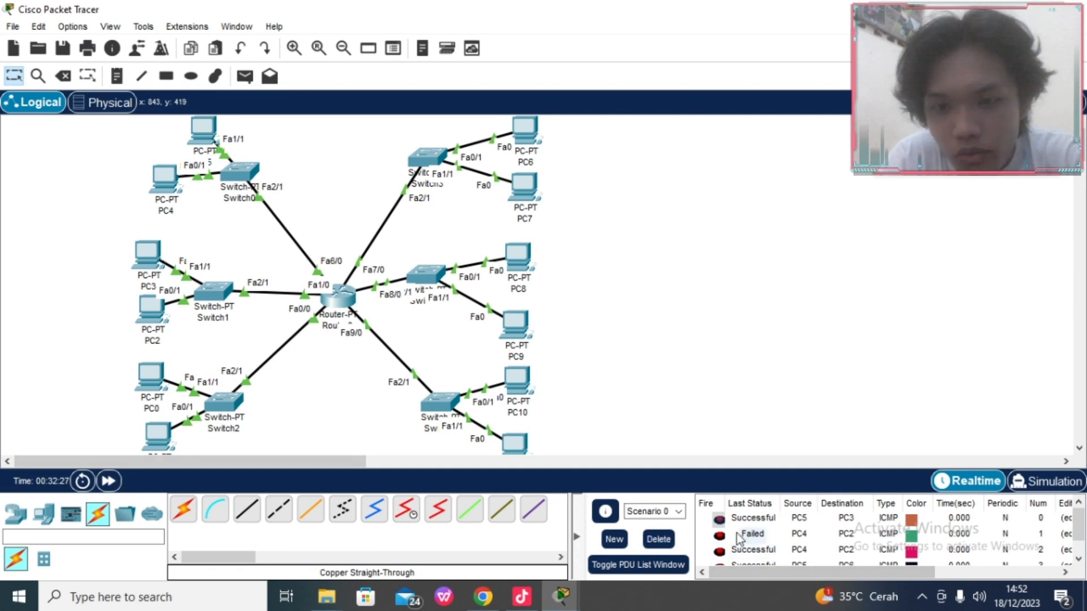
left_click(668, 540)
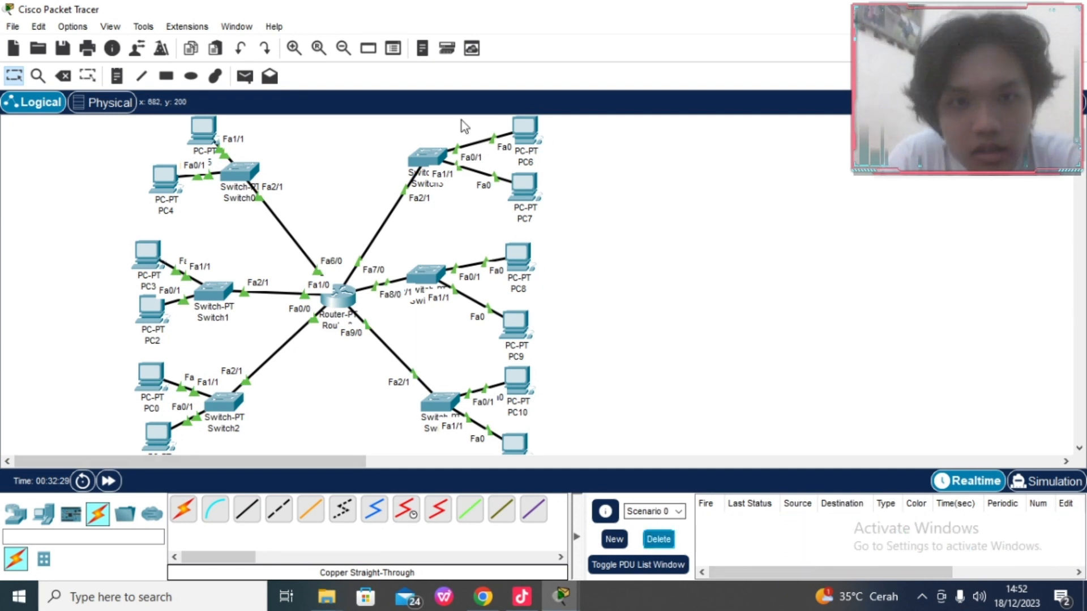
Step: Send a simple PDU from PC4 to PC7 and another from PC5 to PC8
left_click(244, 77)
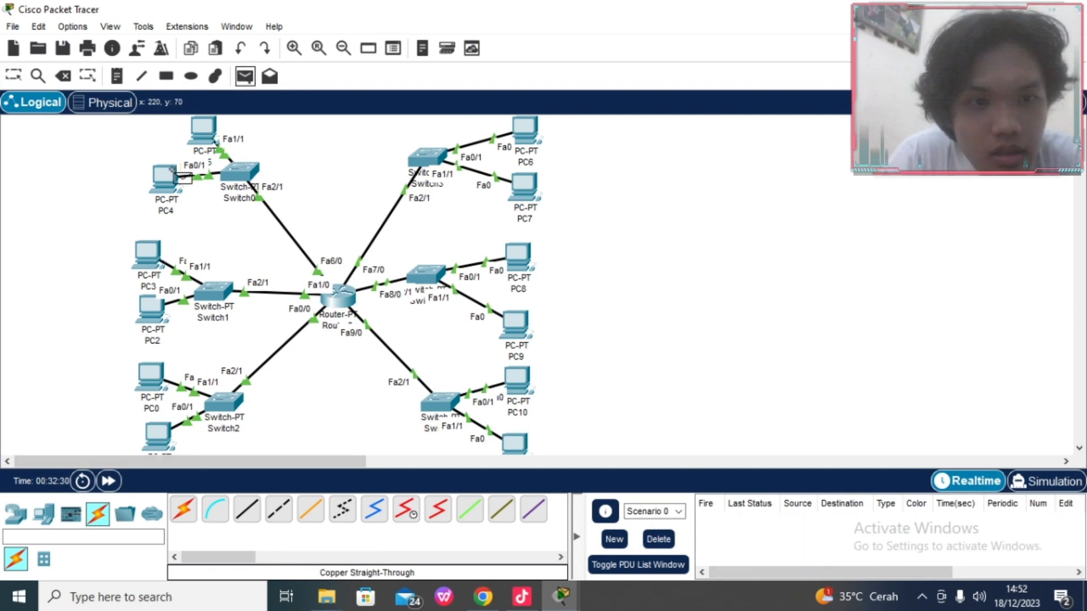
left_click(164, 179)
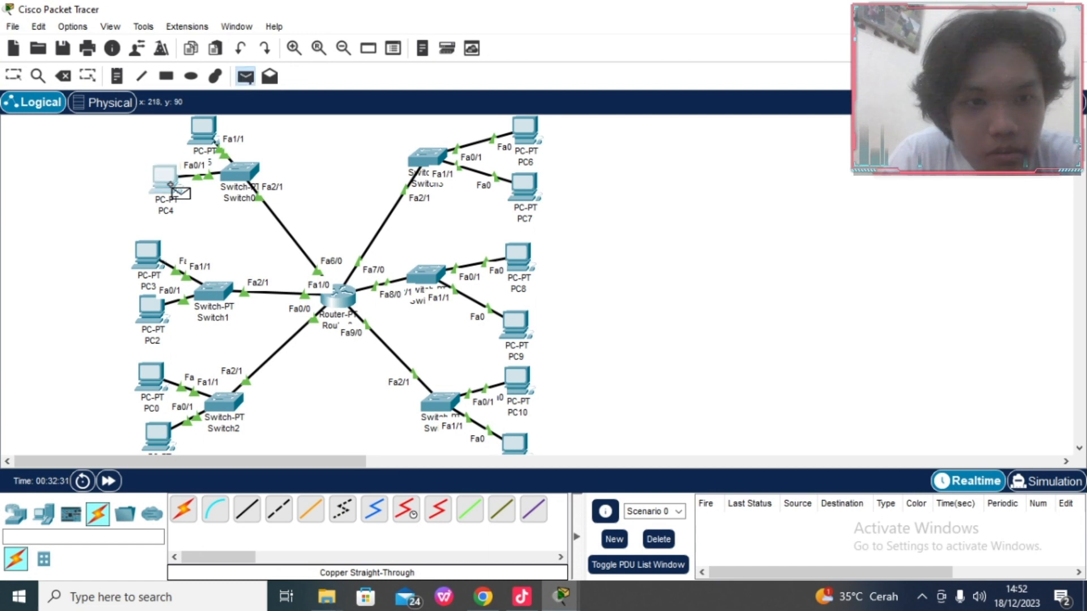
left_click(525, 187)
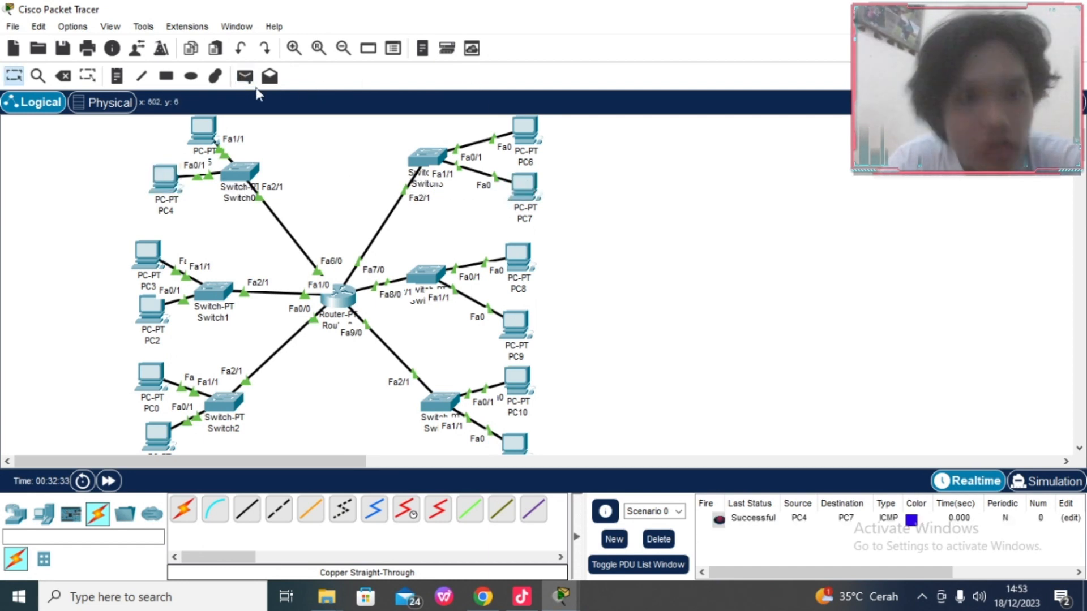
left_click(245, 77)
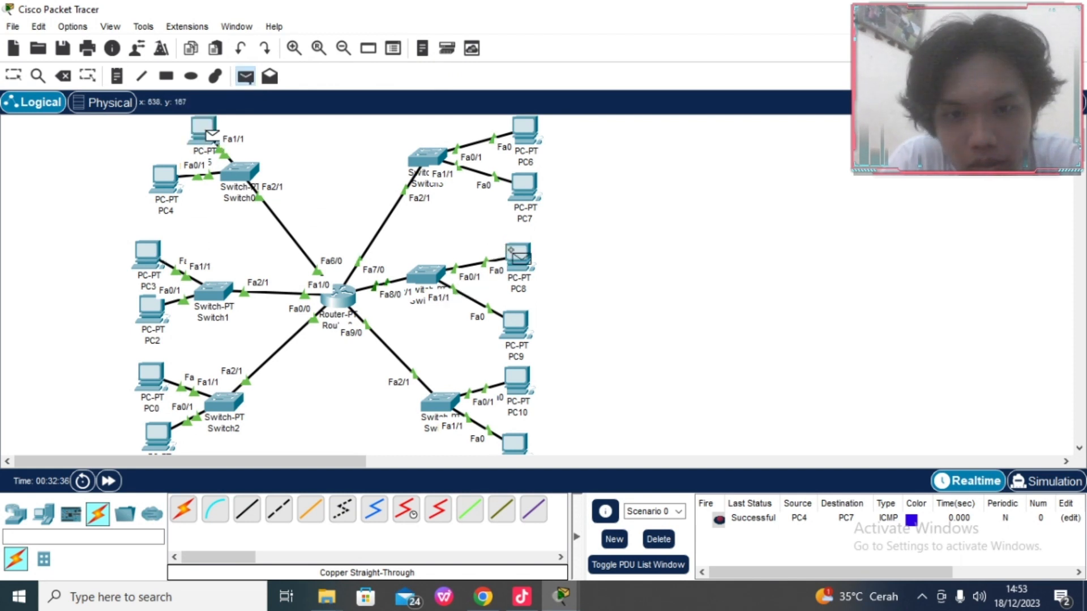
left_click(518, 256)
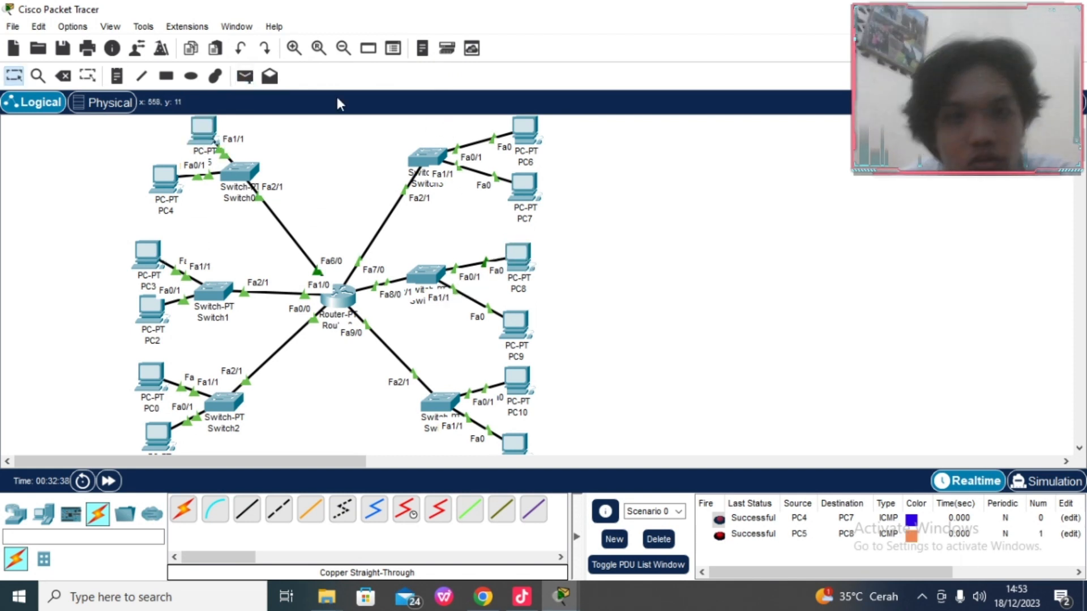